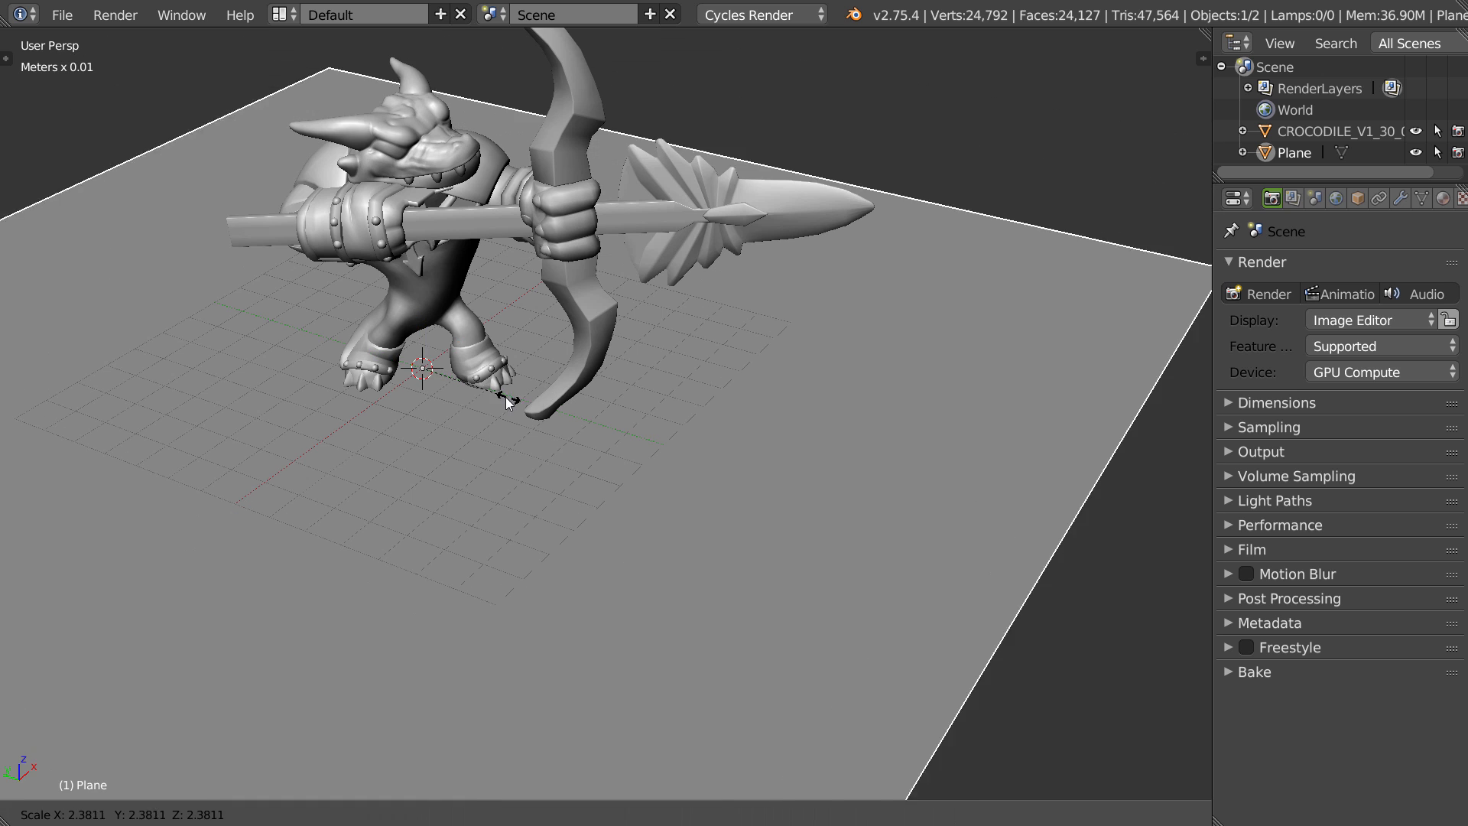
- Set the world background colour to an Environment Texture and load the canad image into it
{"action": "middle_click_drag", "start_coordinate": [515, 399], "coordinate": [507, 286]}
{"action": "middle_click_drag", "start_coordinate": [451, 221], "coordinate": [534, 268], "text": "shift"}
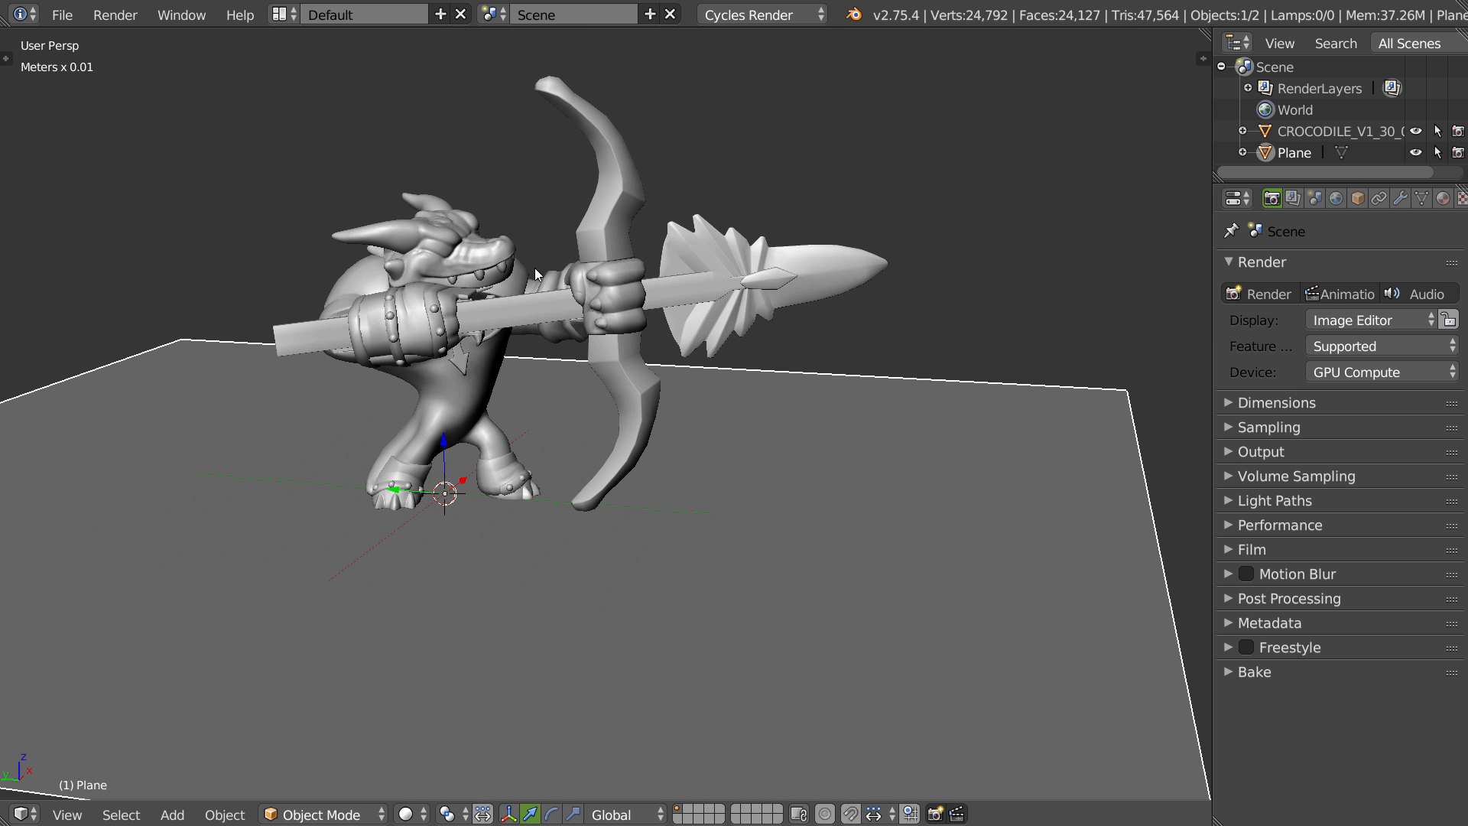
{"action": "left_click", "coordinate": [1336, 200]}
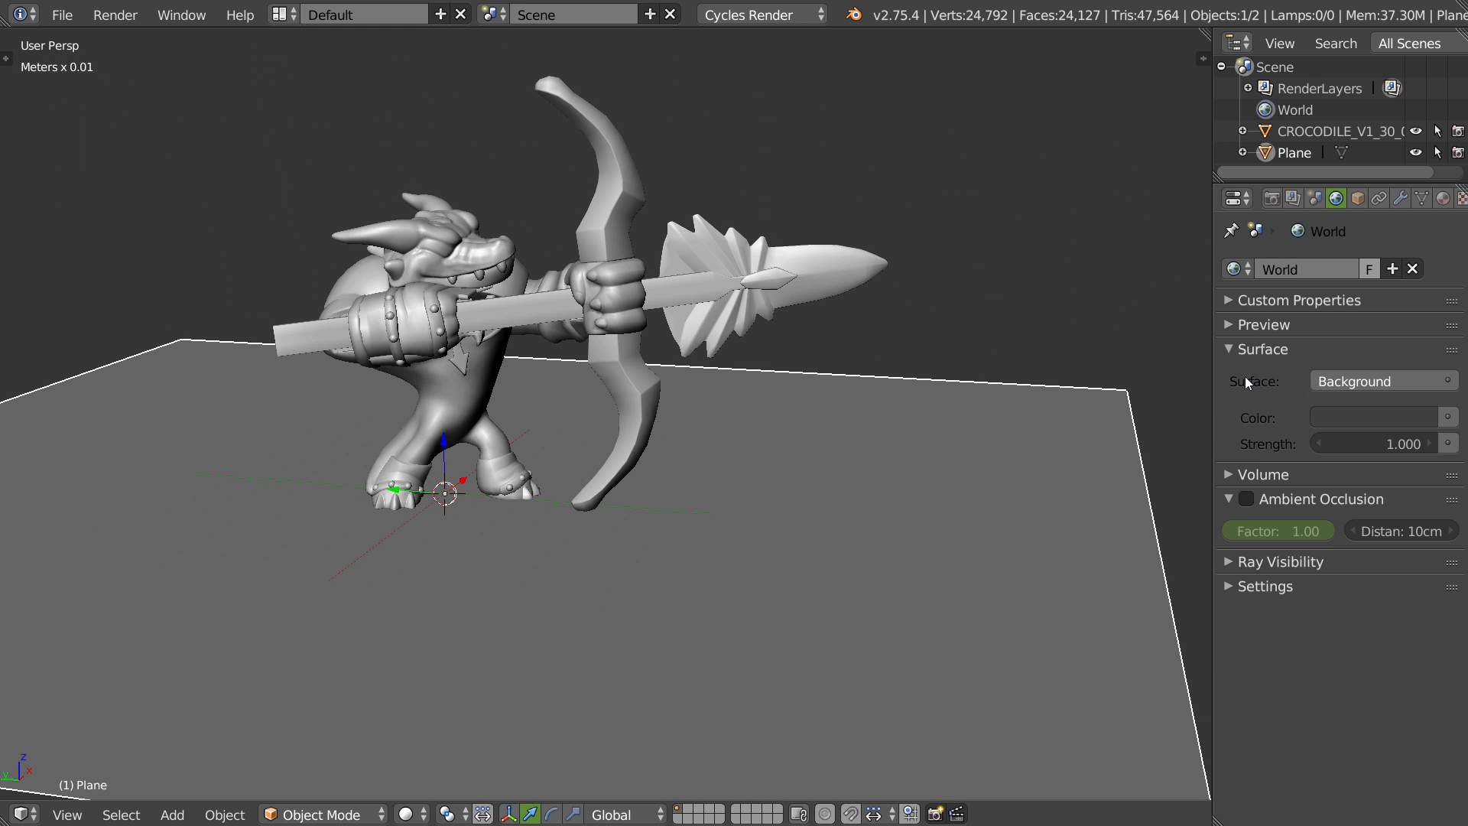
{"action": "left_click", "coordinate": [1448, 416]}
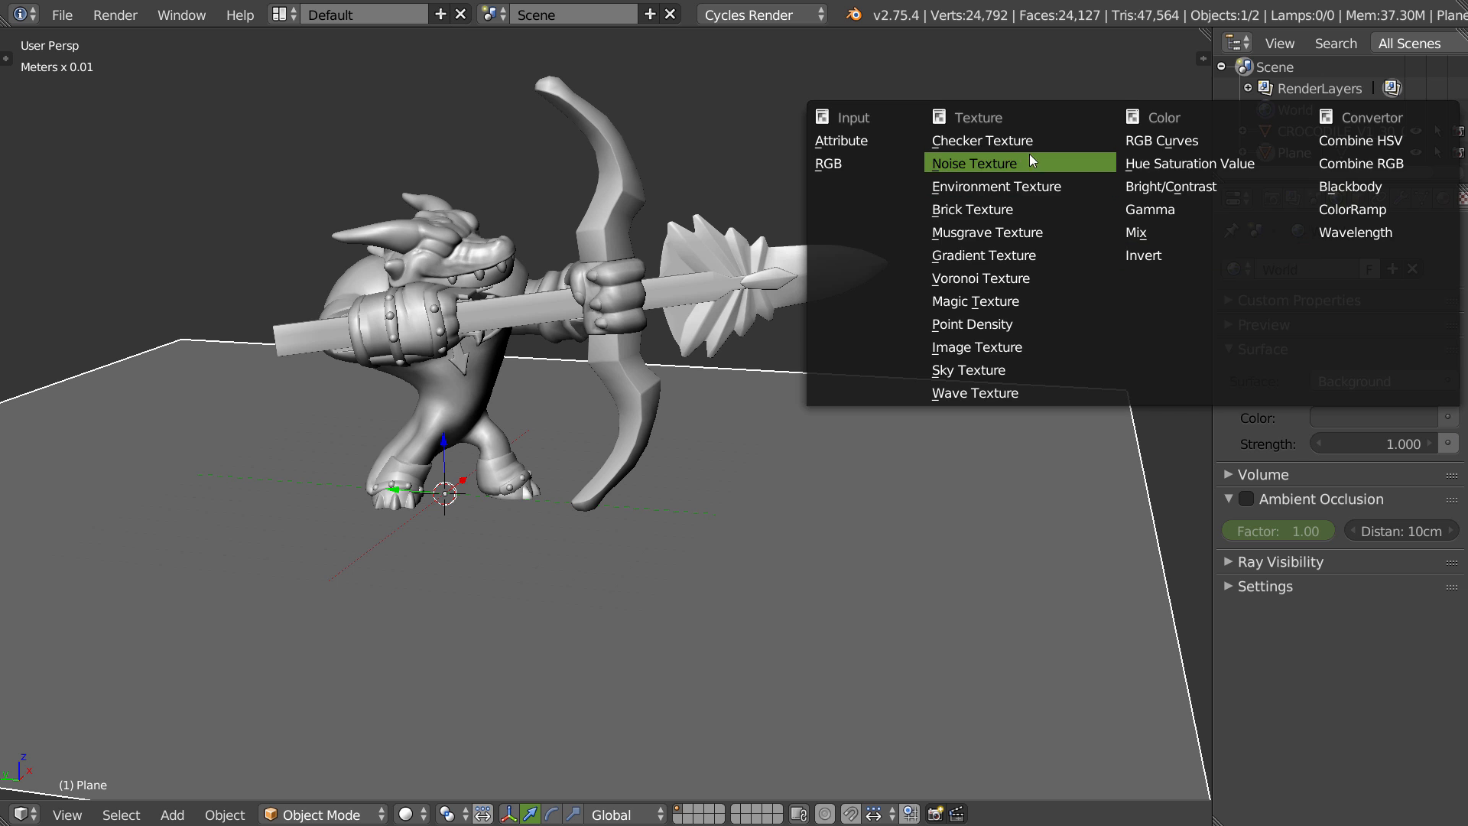
{"action": "left_click", "coordinate": [994, 186]}
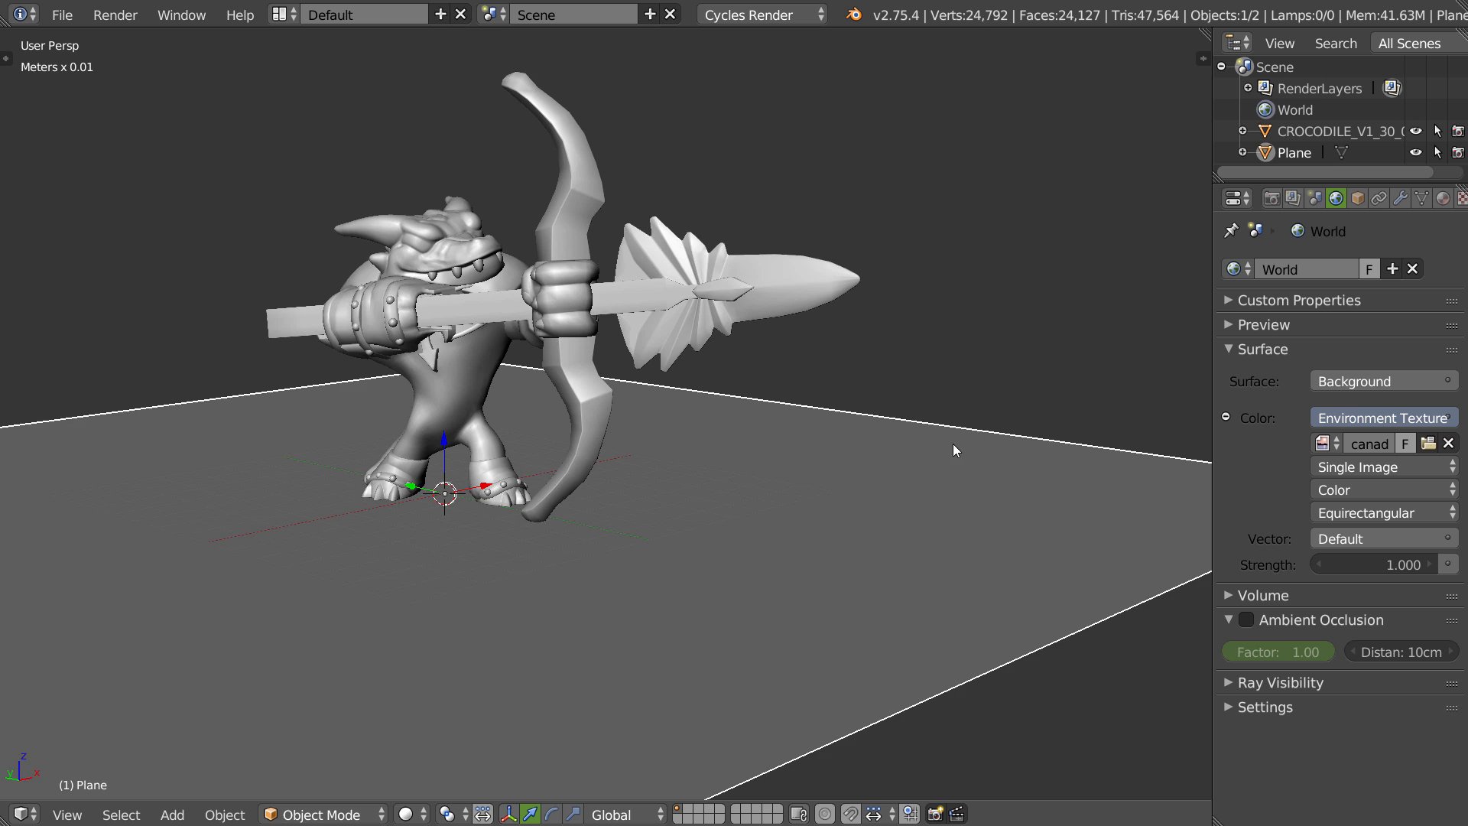
- Add a camera and align it to the current view of the crocodile
{"action": "middle_click_drag", "start_coordinate": [956, 449], "coordinate": [616, 413]}
{"action": "key", "text": "w"}
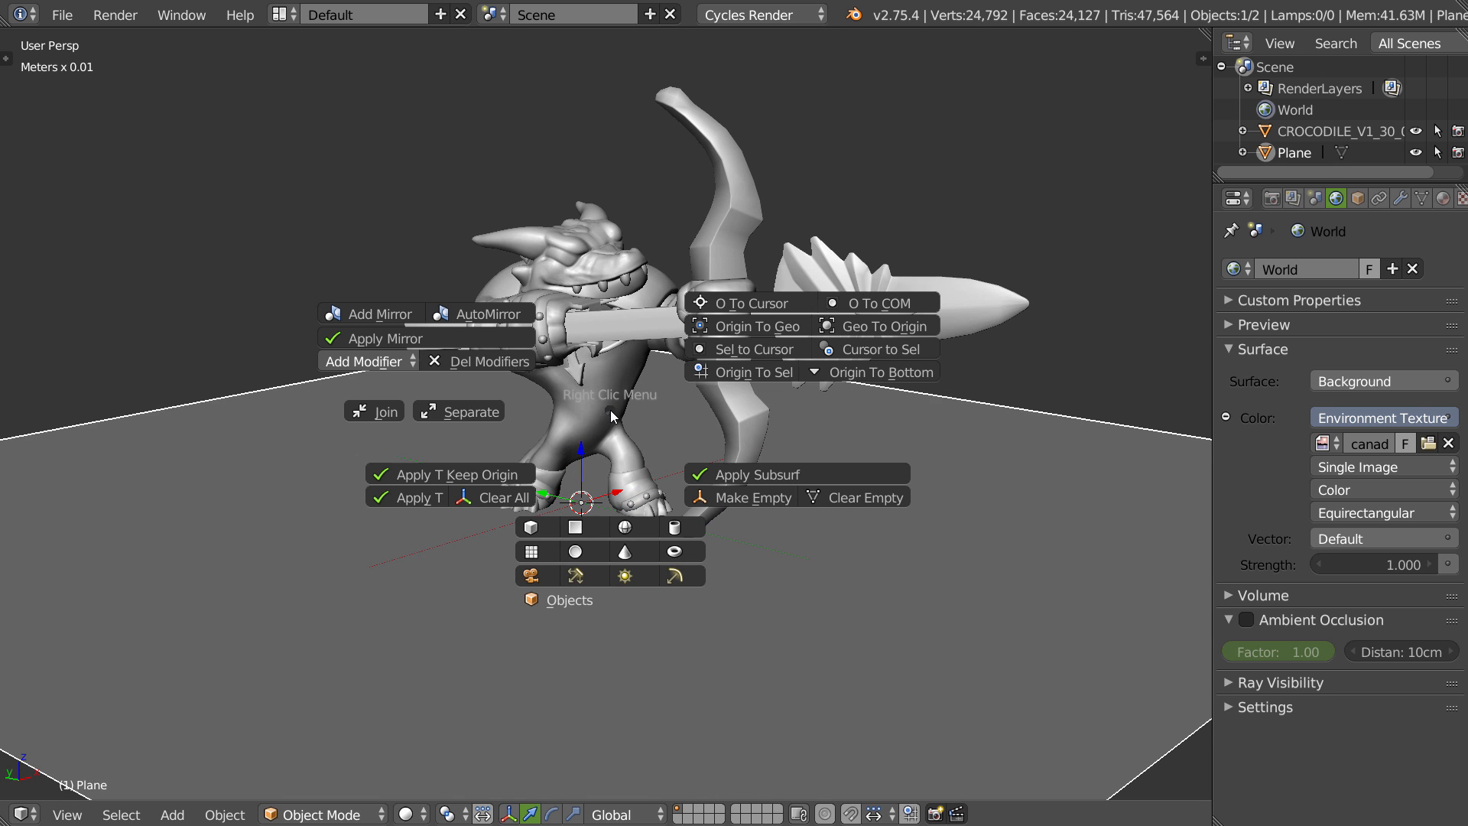
{"action": "left_click", "coordinate": [581, 526]}
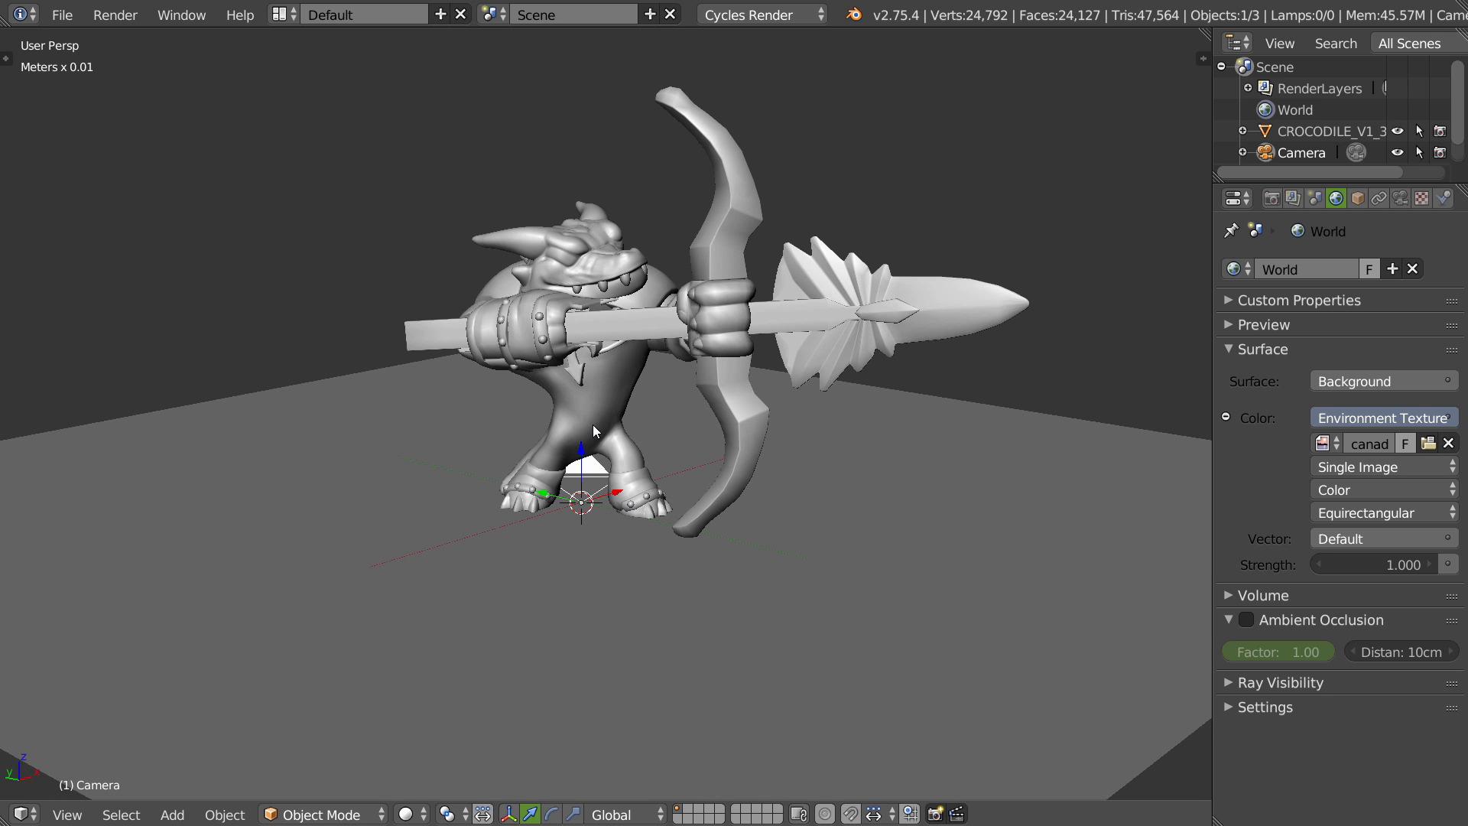
{"action": "key", "text": "ctrl+alt+KP_0"}
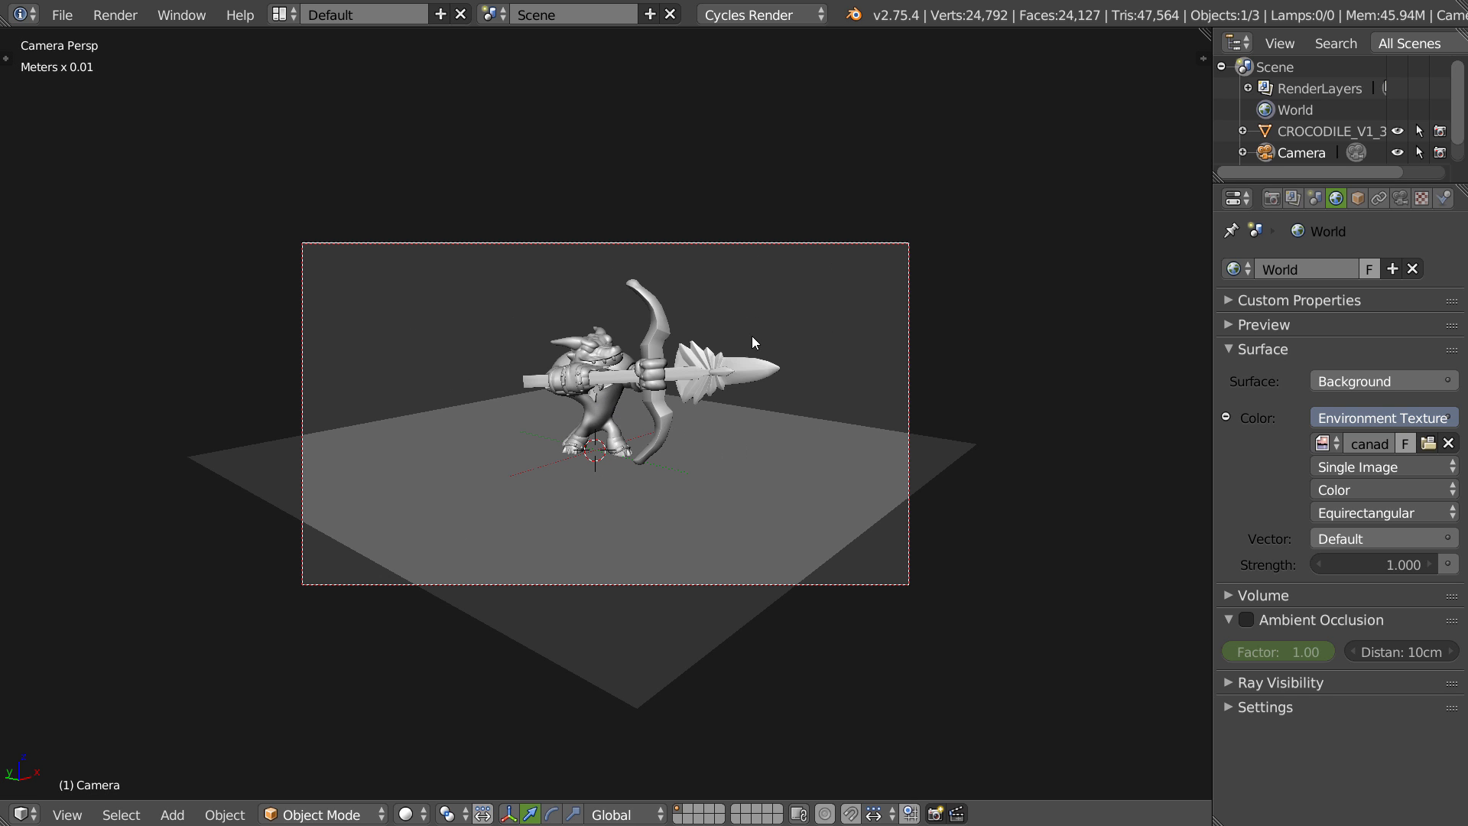
- Lock the camera to the view and reframe the shot more closely around the crocodile, its bow and spear
{"action": "key", "text": "n"}
{"action": "left_click", "coordinate": [1044, 426]}
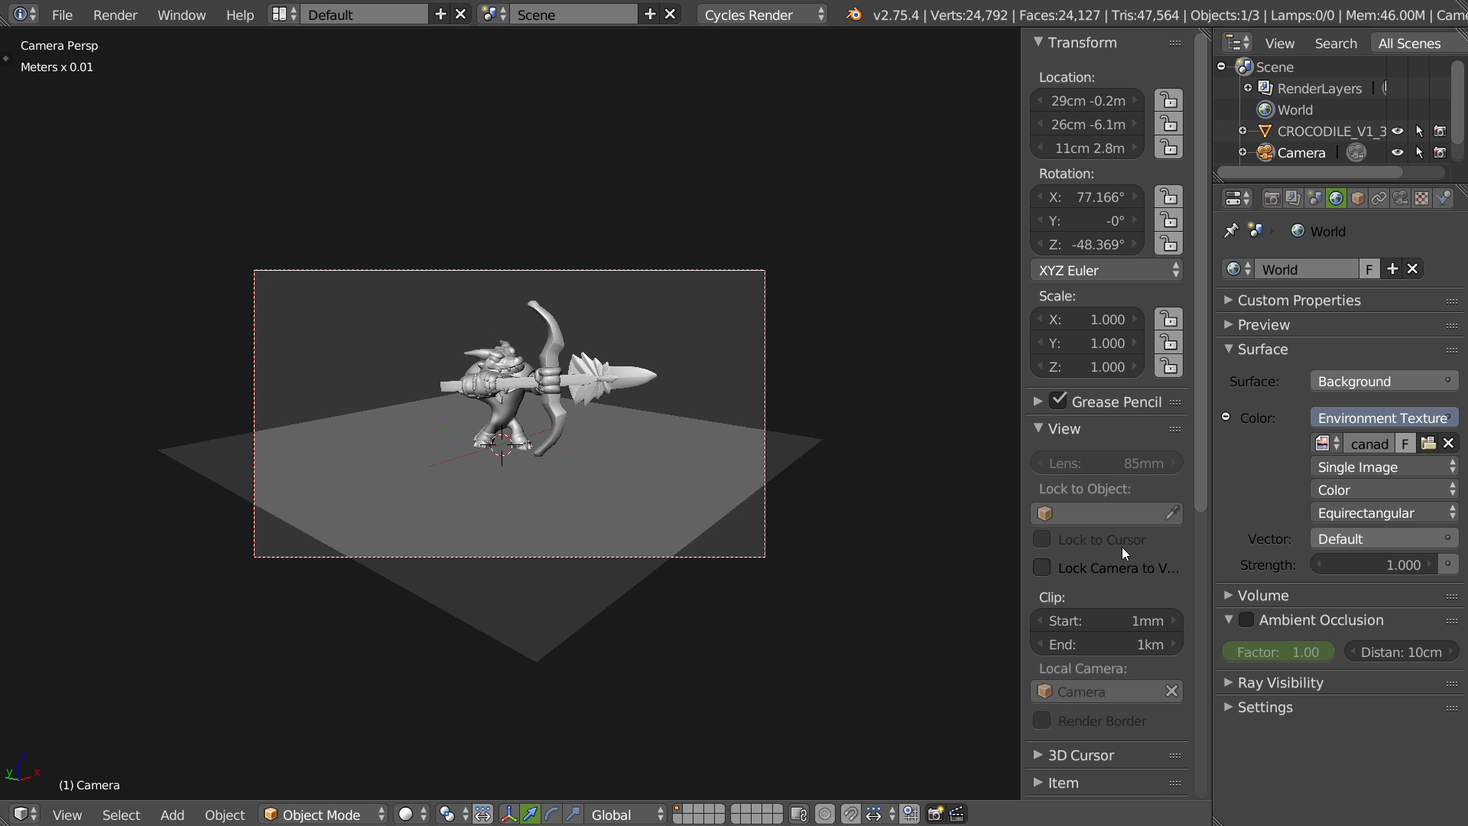
{"action": "left_click", "coordinate": [1041, 567]}
{"action": "scroll", "coordinate": [500, 393], "scroll_direction": "up", "scroll_amount": 2}
{"action": "middle_click_drag", "start_coordinate": [568, 341], "coordinate": [509, 409], "text": "shift"}
{"action": "scroll", "coordinate": [527, 390], "scroll_direction": "up", "scroll_amount": 2}
{"action": "mouse_move", "coordinate": [509, 409]}
{"action": "middle_mouse_down"}
{"action": "mouse_move", "coordinate": [527, 383]}
{"action": "mouse_move", "coordinate": [508, 386]}
{"action": "middle_mouse_up"}
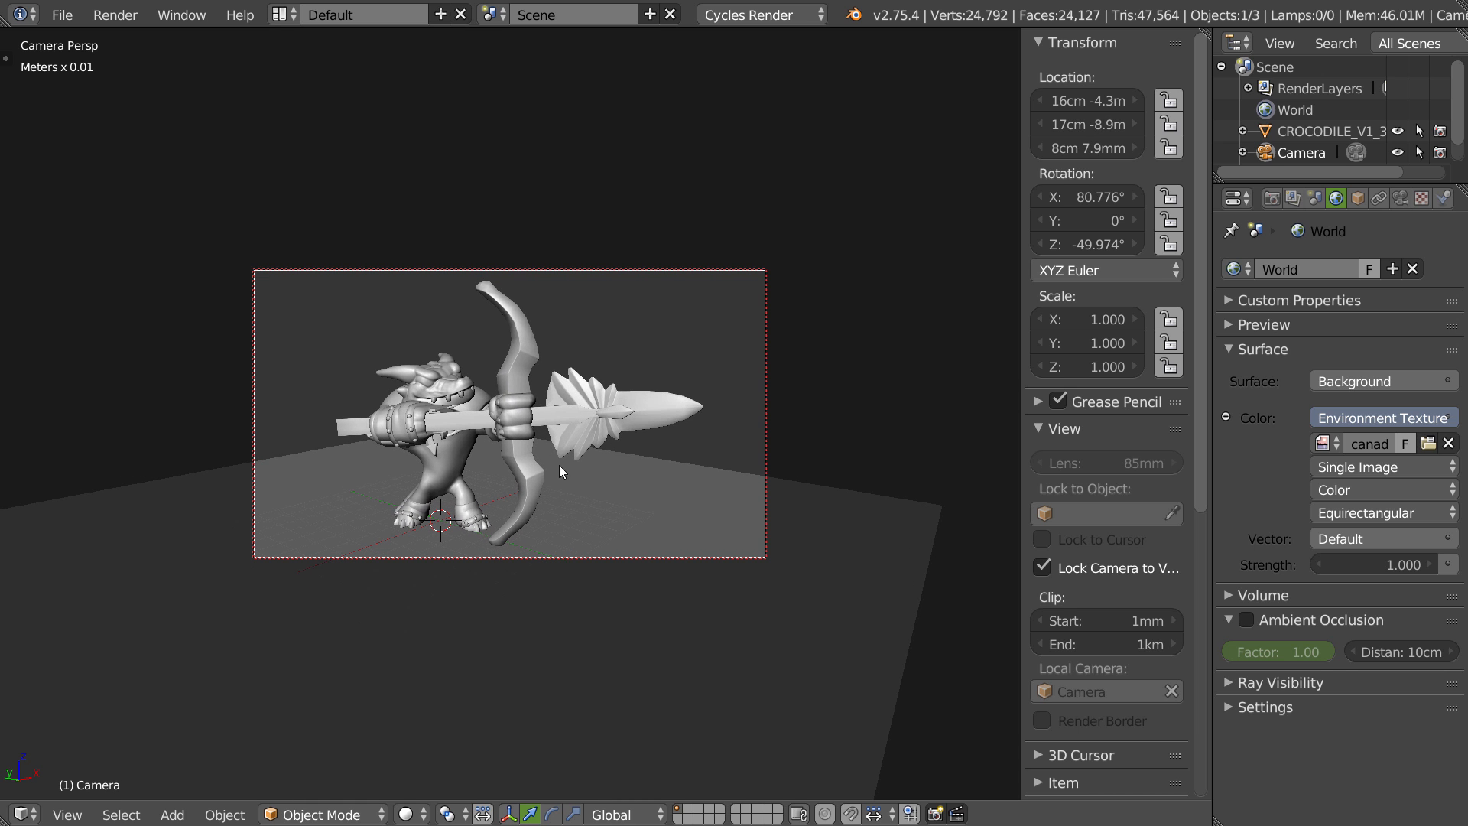
- Release the camera from the view lock so the framing stays fixed
{"action": "key", "text": "q"}
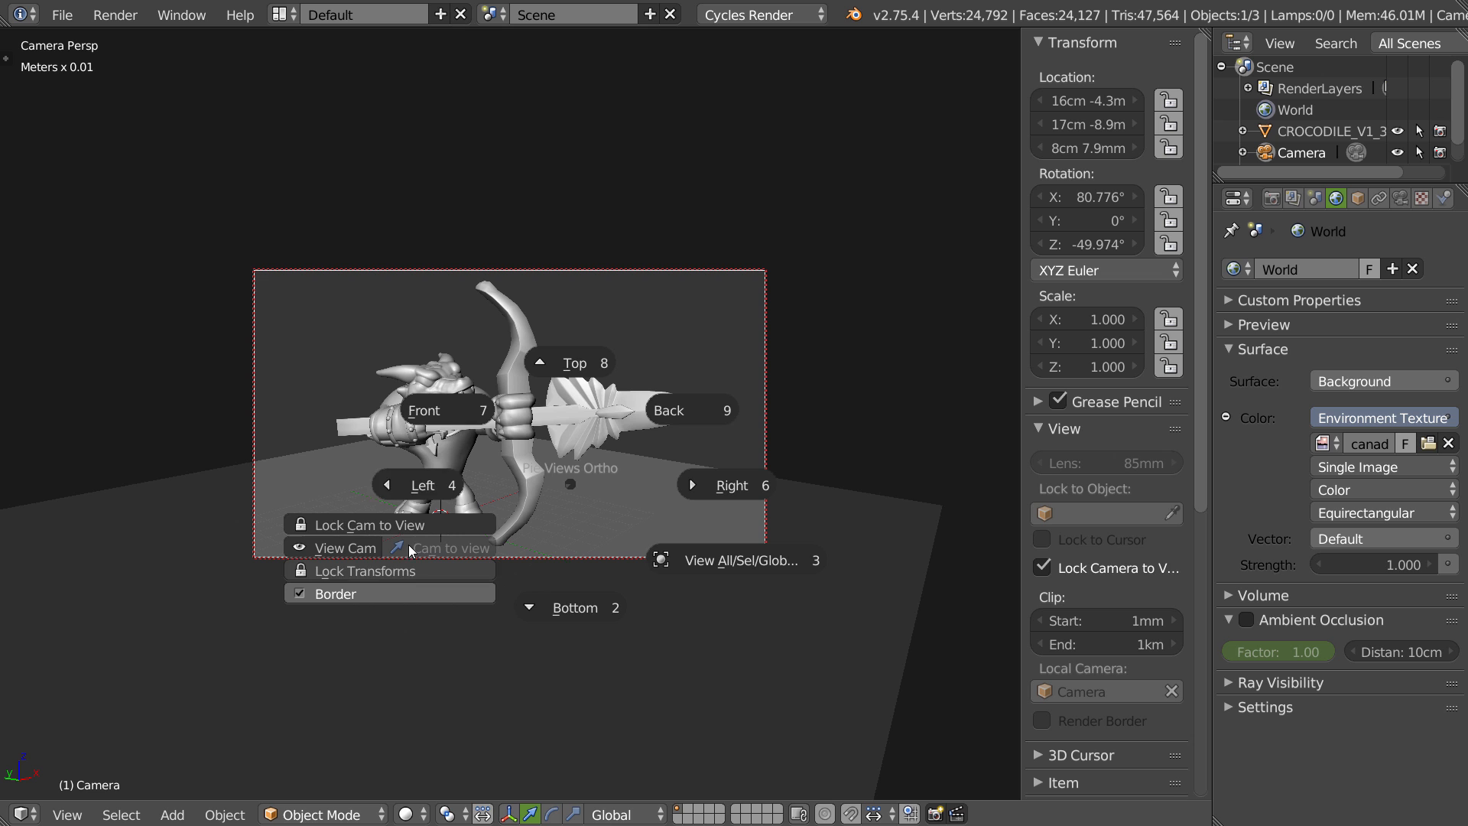
{"action": "left_click", "coordinate": [368, 524]}
{"action": "scroll", "coordinate": [522, 419], "scroll_direction": "up", "scroll_amount": 1}
{"action": "scroll", "coordinate": [522, 419], "scroll_direction": "up", "scroll_amount": 2}
{"action": "mouse_move", "coordinate": [551, 397]}
{"action": "middle_mouse_down", "text": "shift"}
{"action": "mouse_move", "coordinate": [645, 334]}
{"action": "mouse_move", "coordinate": [535, 396]}
{"action": "middle_mouse_up", "text": "shift"}
- Add an empty at the scene origin
{"action": "right_click", "coordinate": [534, 510]}
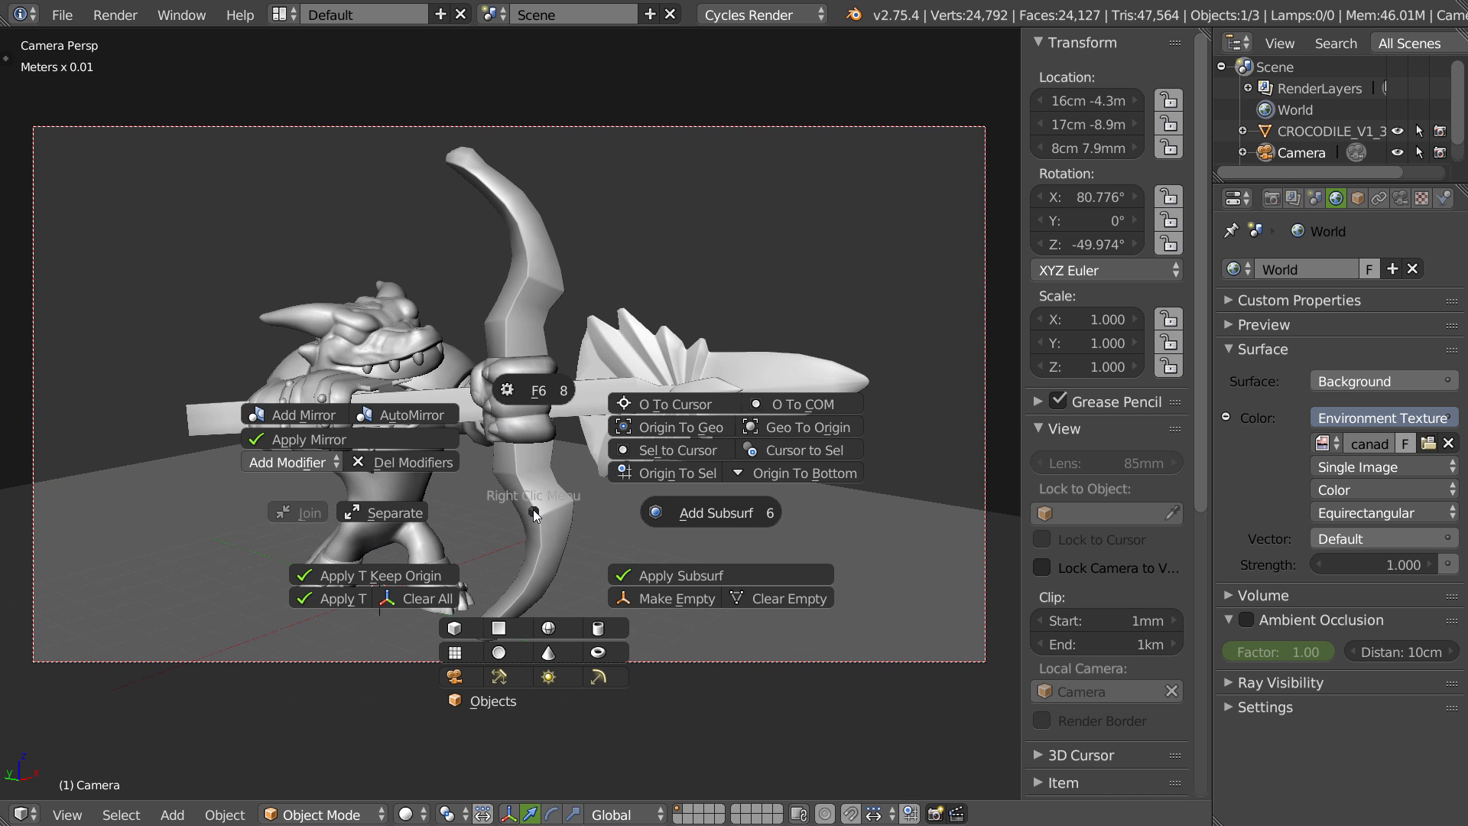
{"action": "left_click", "coordinate": [490, 702]}
{"action": "left_click", "coordinate": [704, 613]}
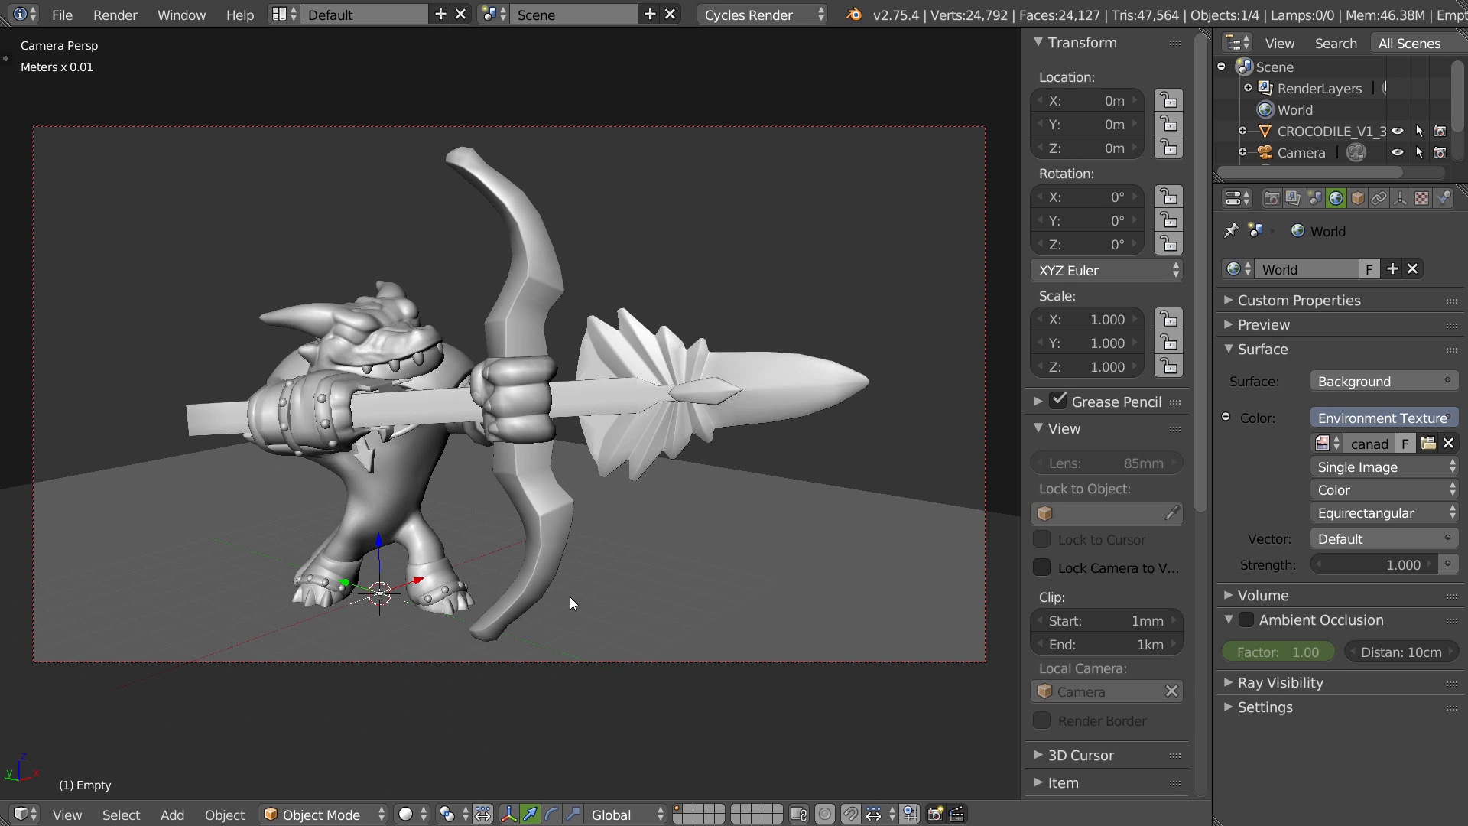
{"action": "key", "text": "shift+a"}
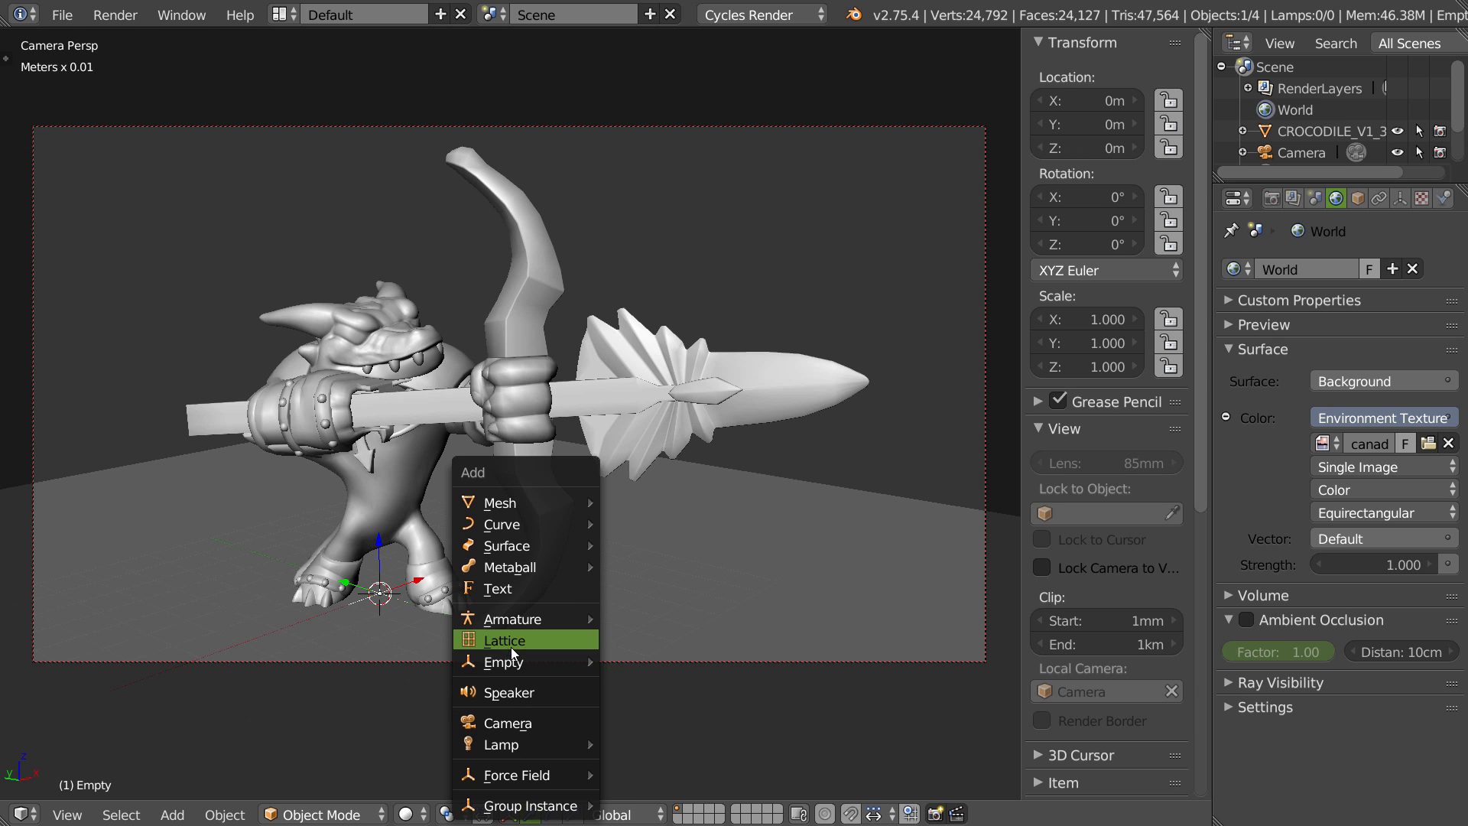
{"action": "key", "text": "Escape"}
- Raise the empty along Z by about 6 cm 3.6 mm to the height of the crocodile's head
{"action": "key", "text": "g"}
{"action": "key", "text": "z"}
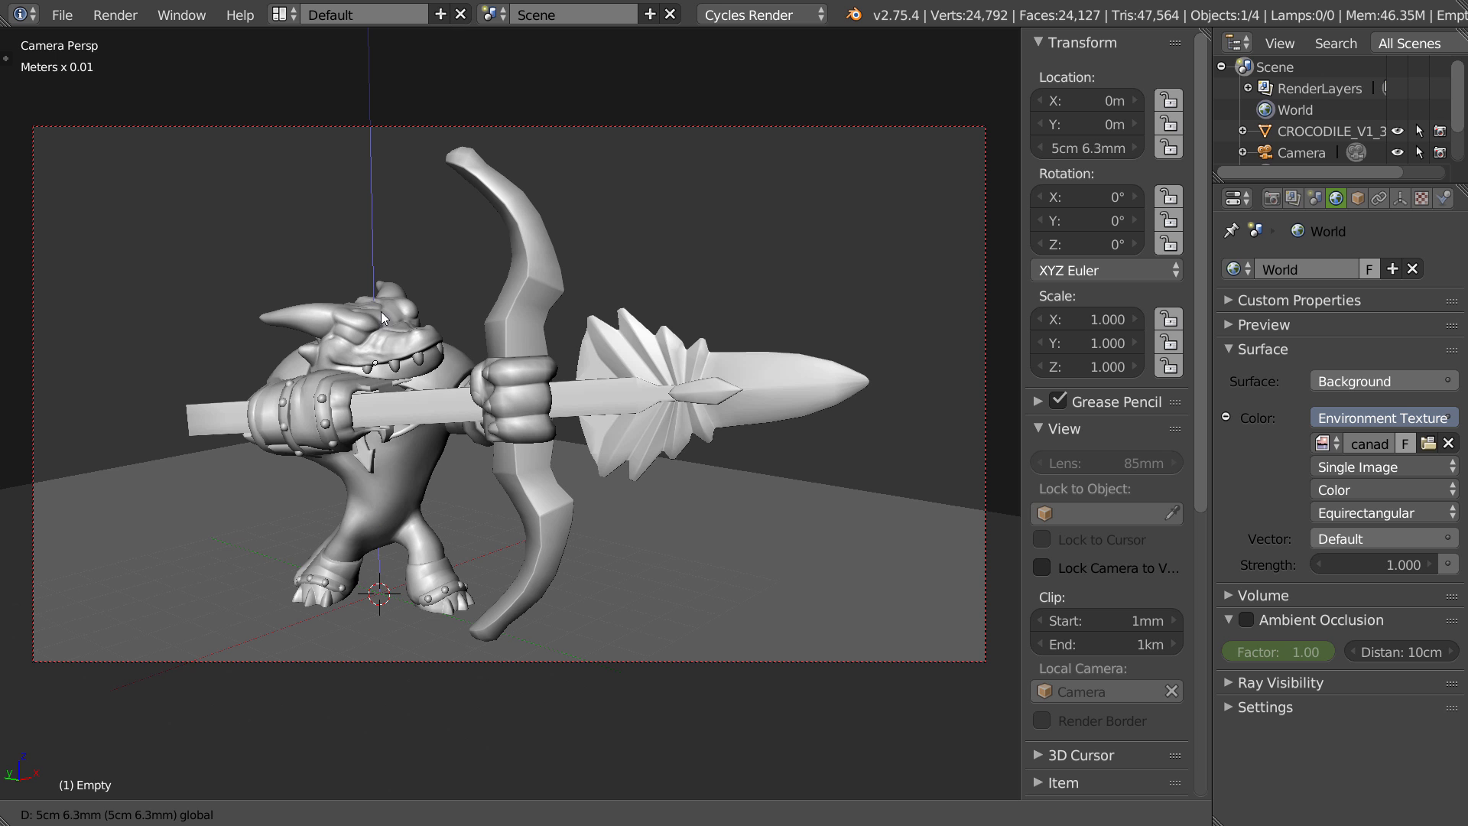
{"action": "left_click", "coordinate": [383, 282]}
- Move the empty horizontally to the crocodile's eye, at about X -9.8 mm and Y 6 mm
{"action": "middle_click_drag", "start_coordinate": [383, 282], "coordinate": [323, 323]}
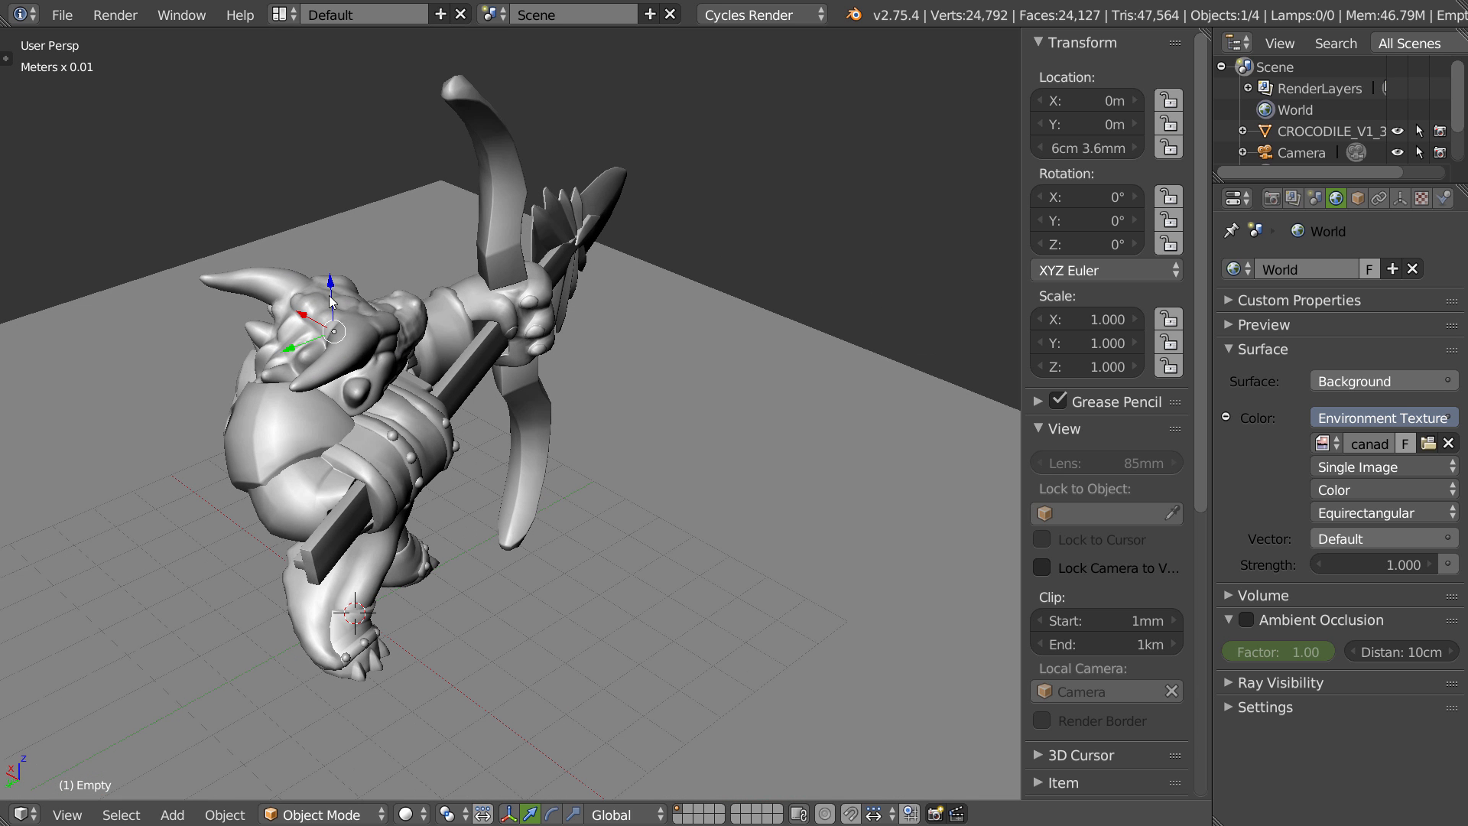
{"action": "key", "text": "g"}
{"action": "key", "text": "shift+z"}
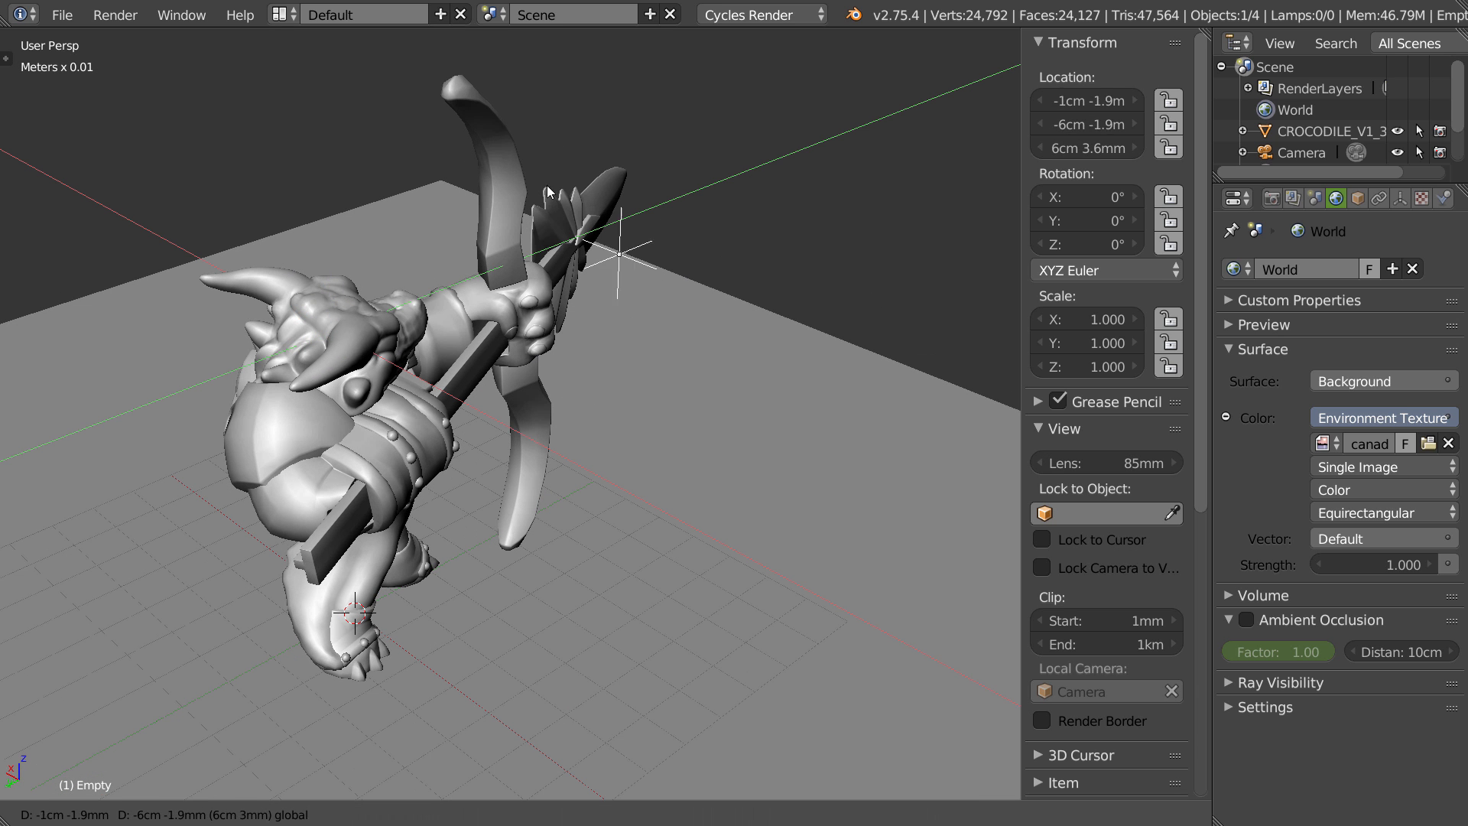
{"action": "left_click", "coordinate": [390, 301]}
{"action": "middle_click_drag", "start_coordinate": [562, 336], "coordinate": [435, 342]}
{"action": "left_click_drag", "start_coordinate": [392, 292], "coordinate": [403, 290], "text": "shift"}
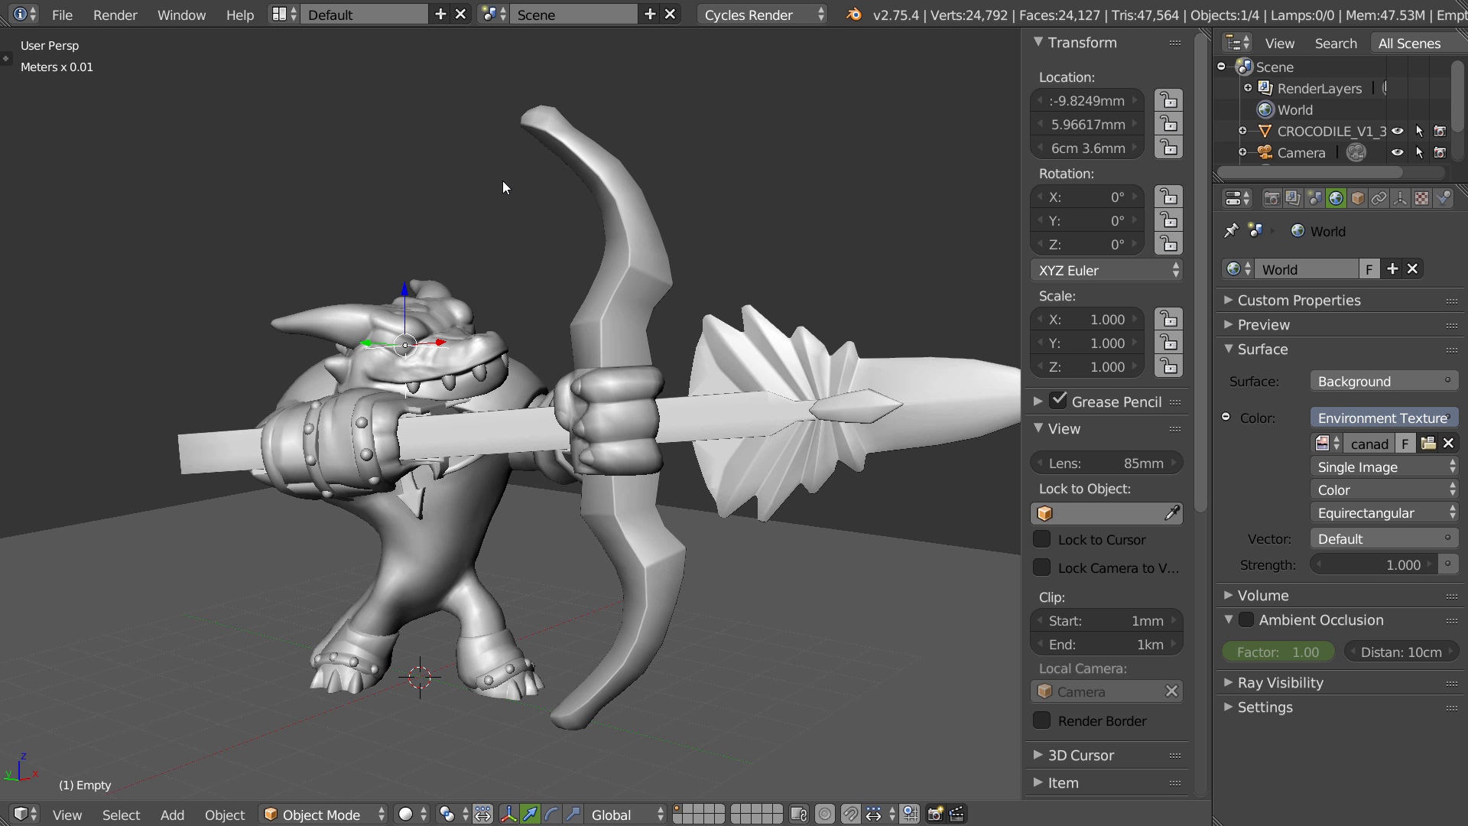
- Return to the camera view, hide the viewport properties and switch to rendered shading
{"action": "key", "text": "KP_0"}
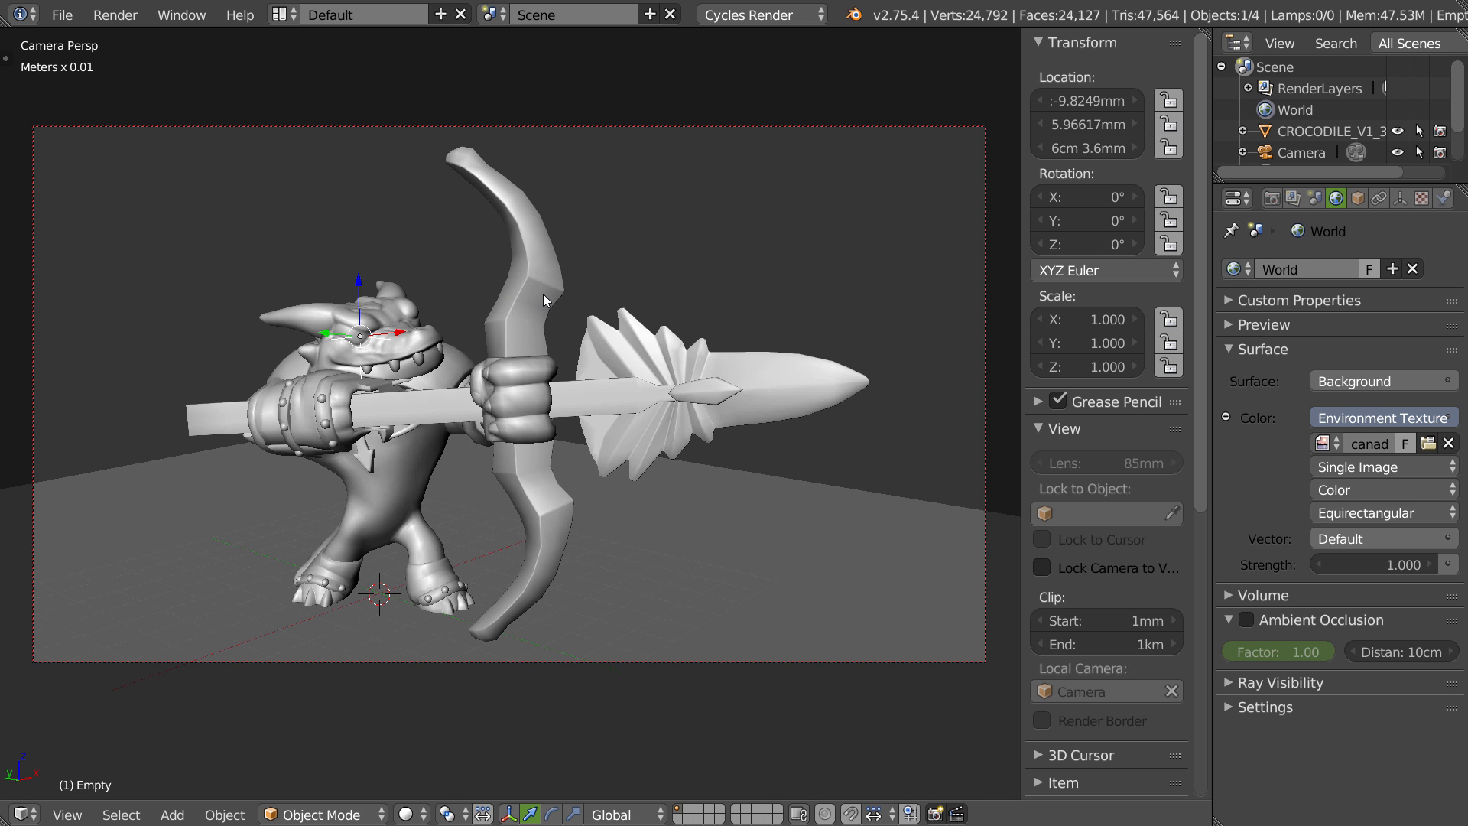
{"action": "key", "text": "n"}
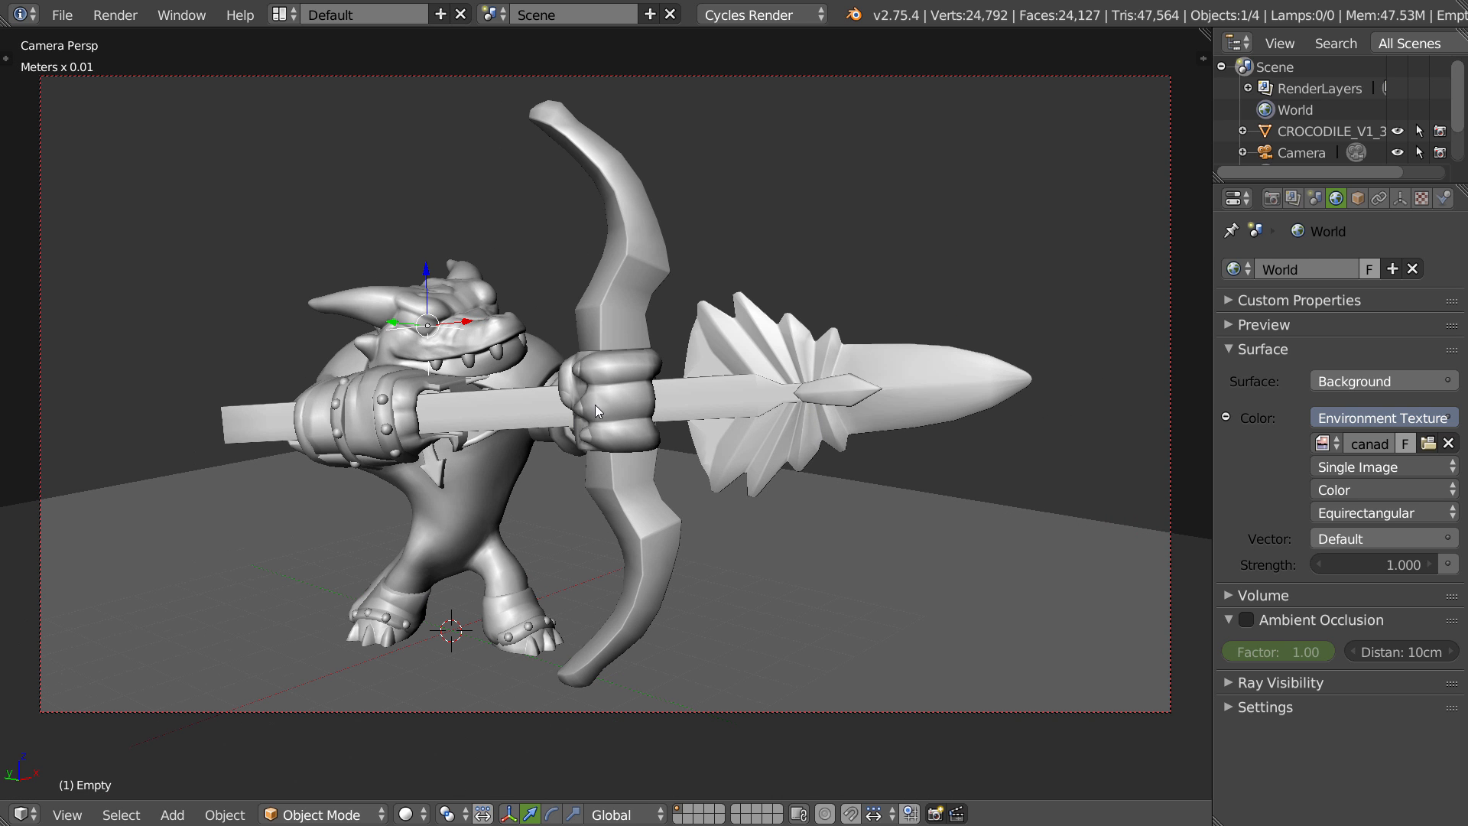
{"action": "key", "text": "z"}
{"action": "left_click", "coordinate": [608, 360]}
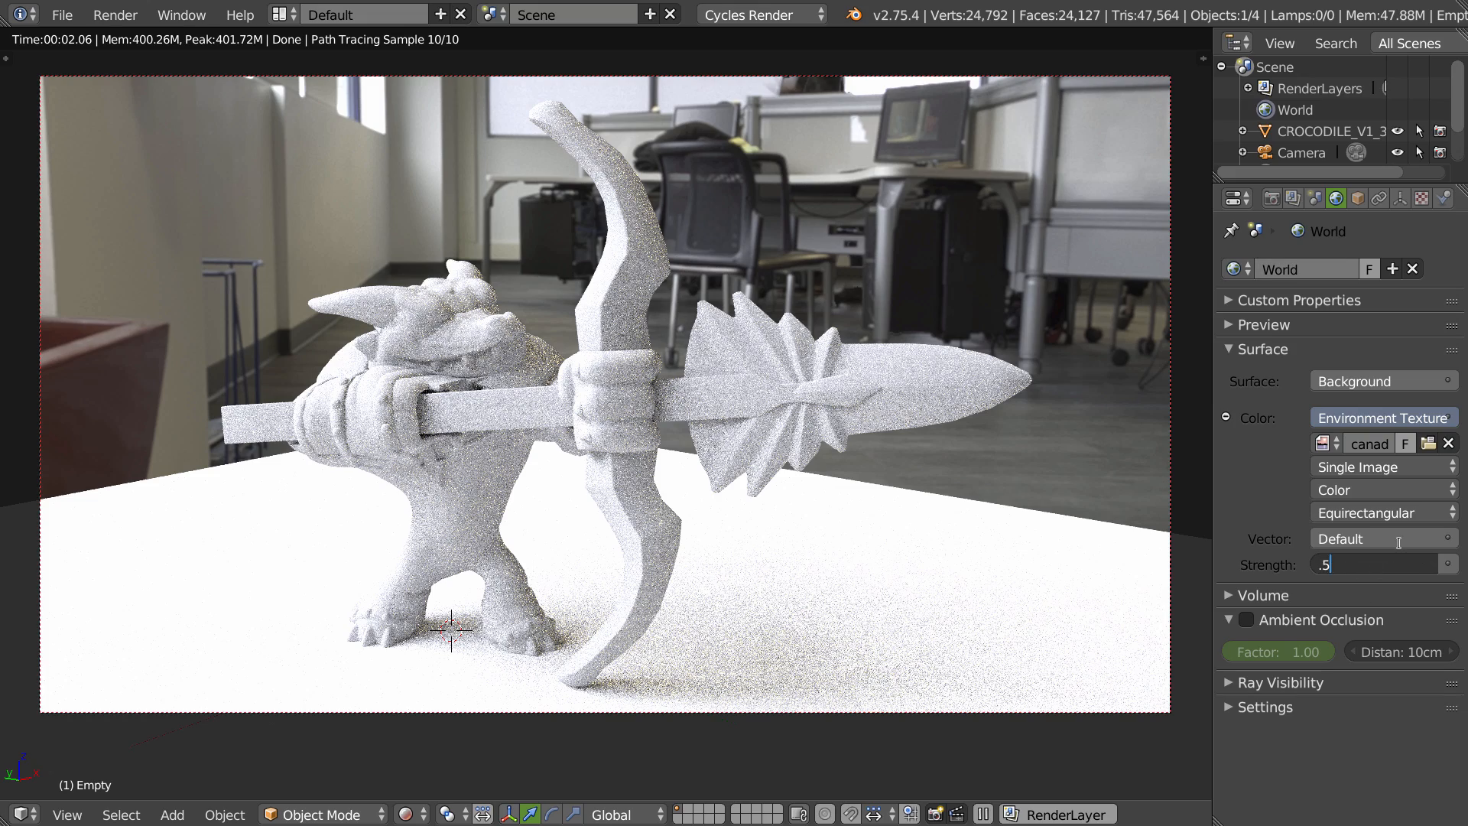
- Set the world background strength to 0.5 and rotate the environment texture 5.37° about Z
{"action": "type", "text": ".5"}
{"action": "key", "text": "Return"}
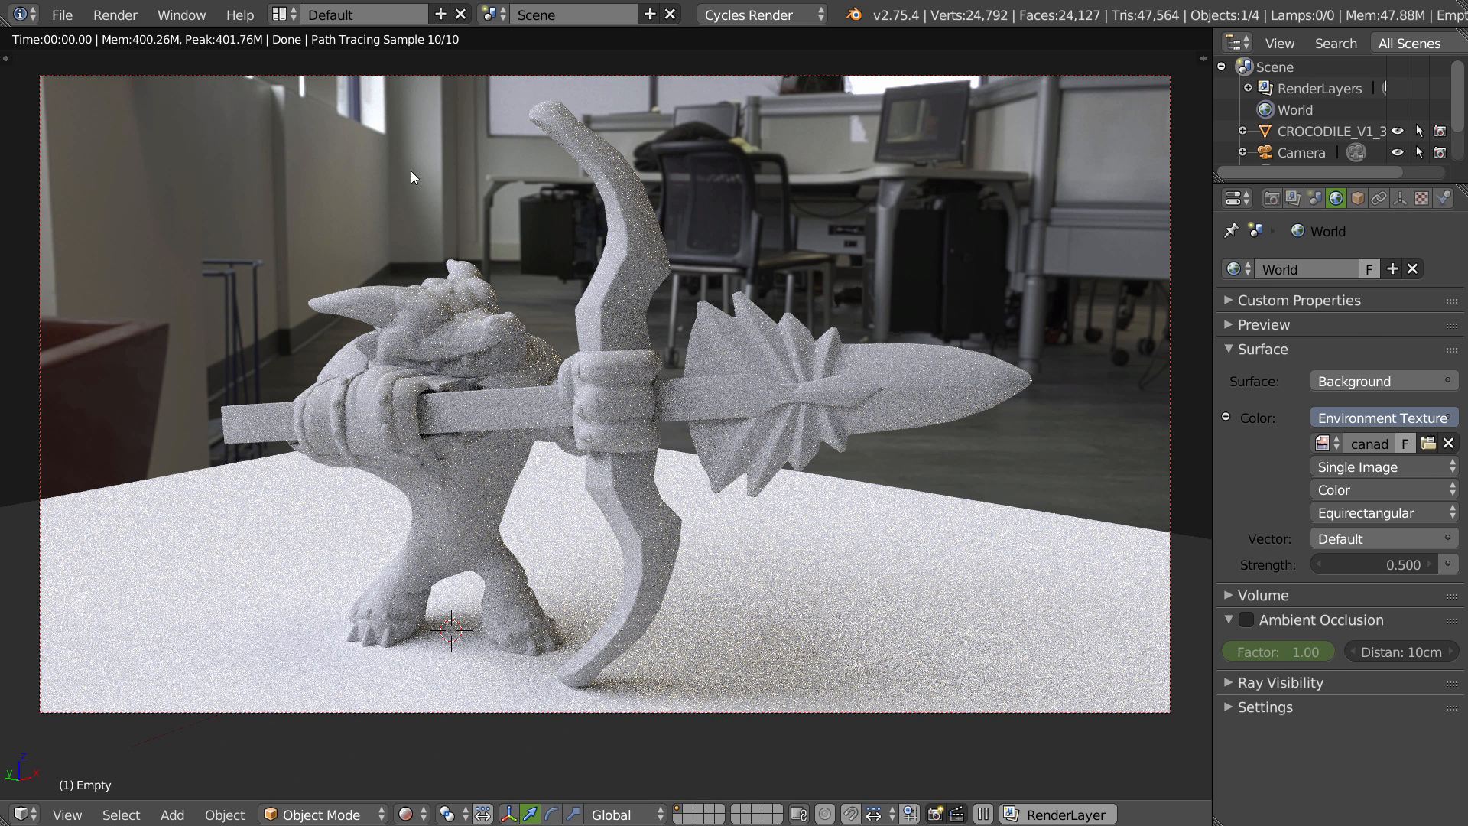
{"action": "left_click", "coordinate": [1422, 198]}
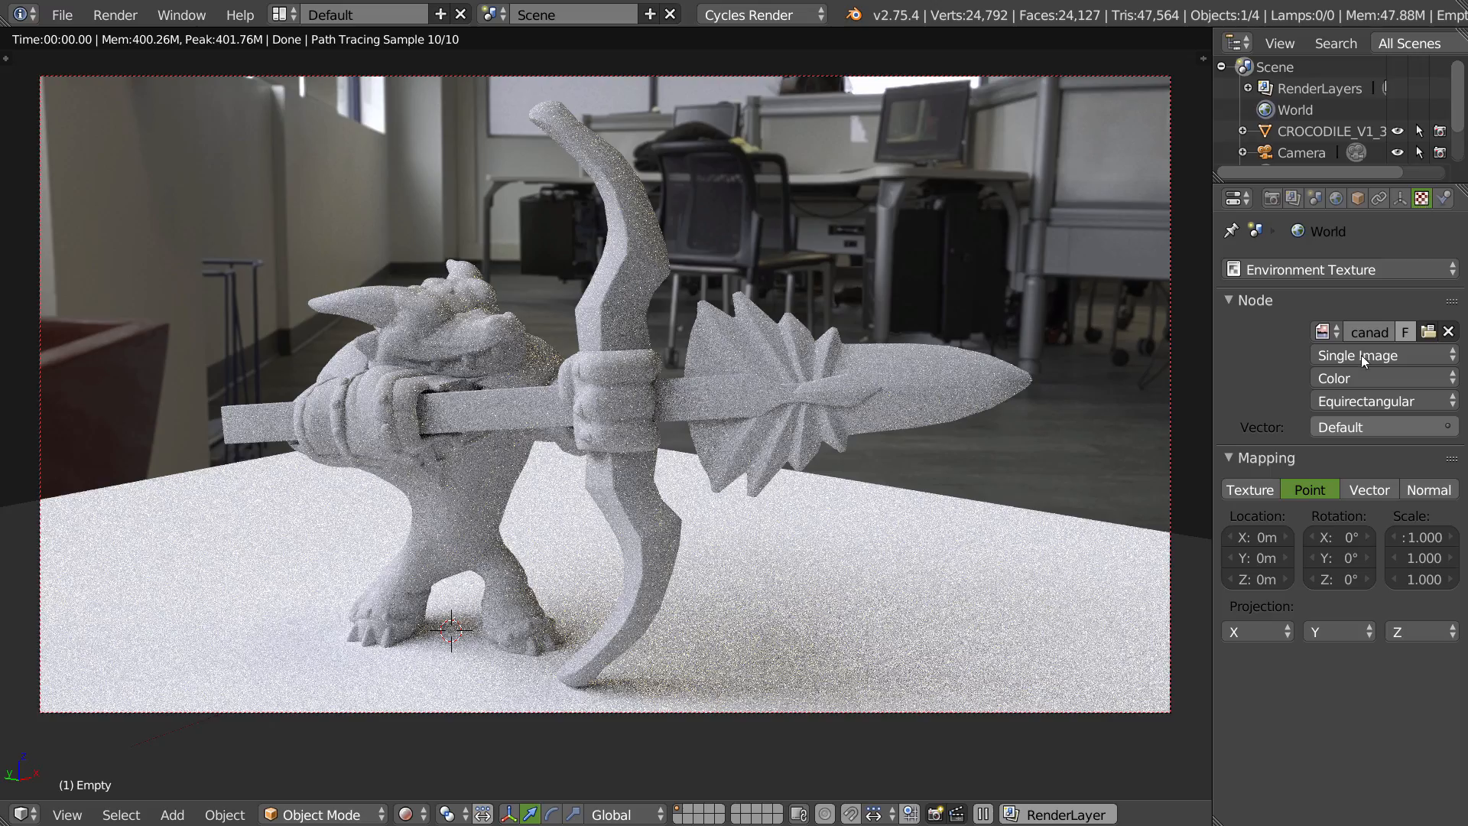
{"action": "left_click_drag", "start_coordinate": [1339, 579], "coordinate": [1372, 580]}
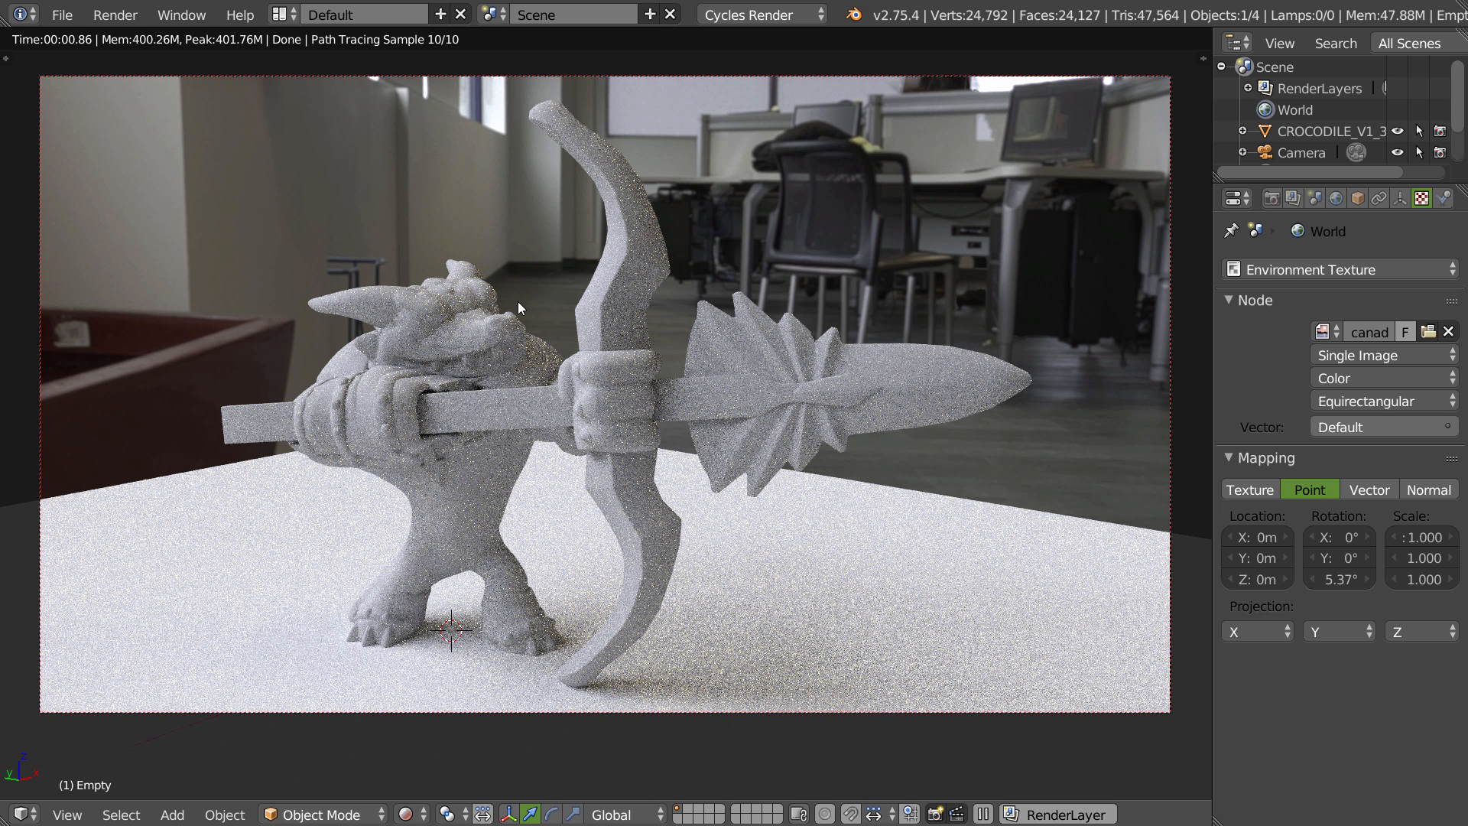
- Append the PBR_SHADER_BASE node group from the NodeTree folder of PBR_SHADER_v1.75_for_2.73.blend
{"action": "left_click", "coordinate": [64, 15]}
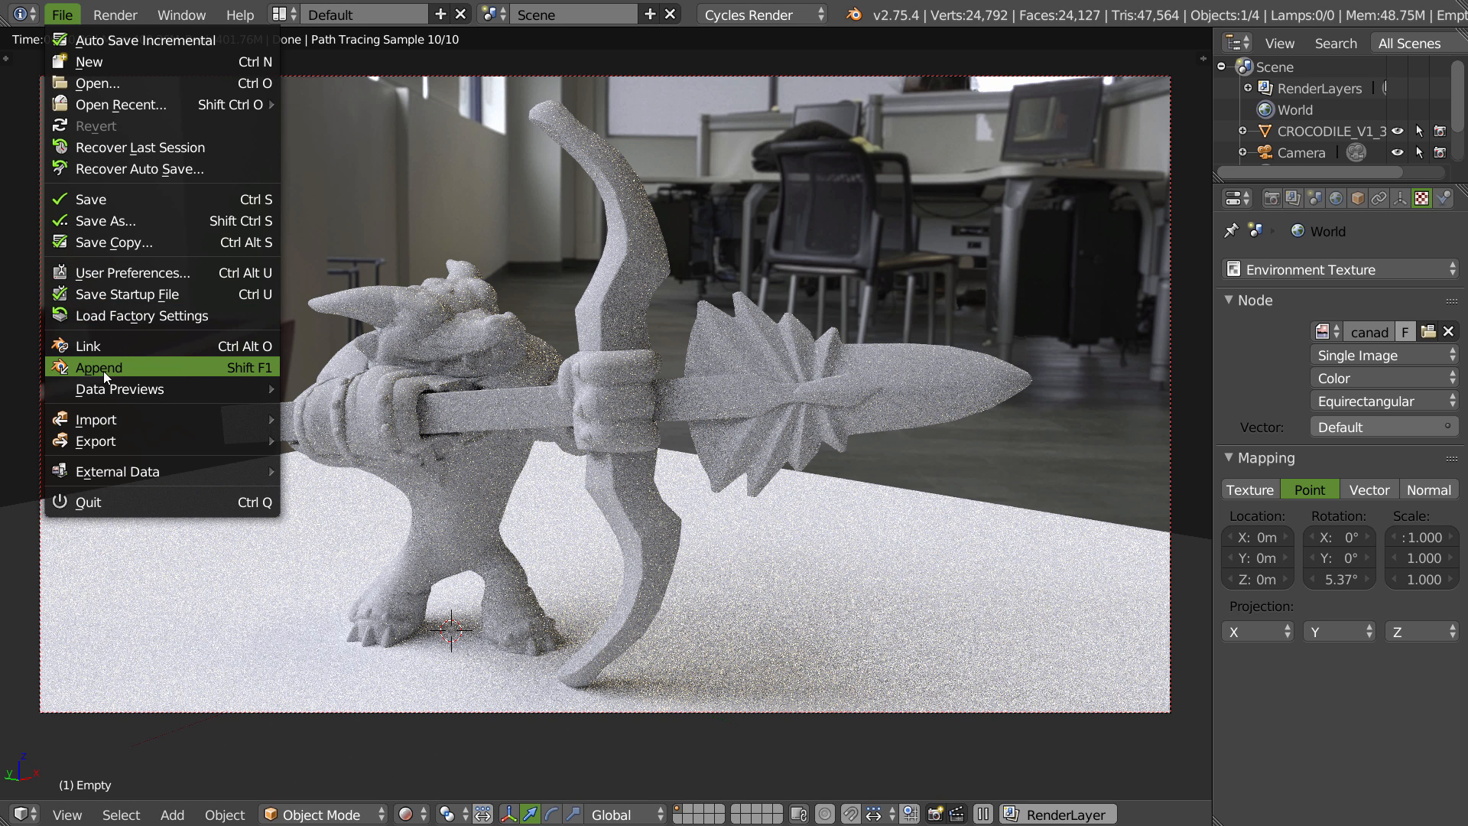
{"action": "left_click", "coordinate": [147, 367]}
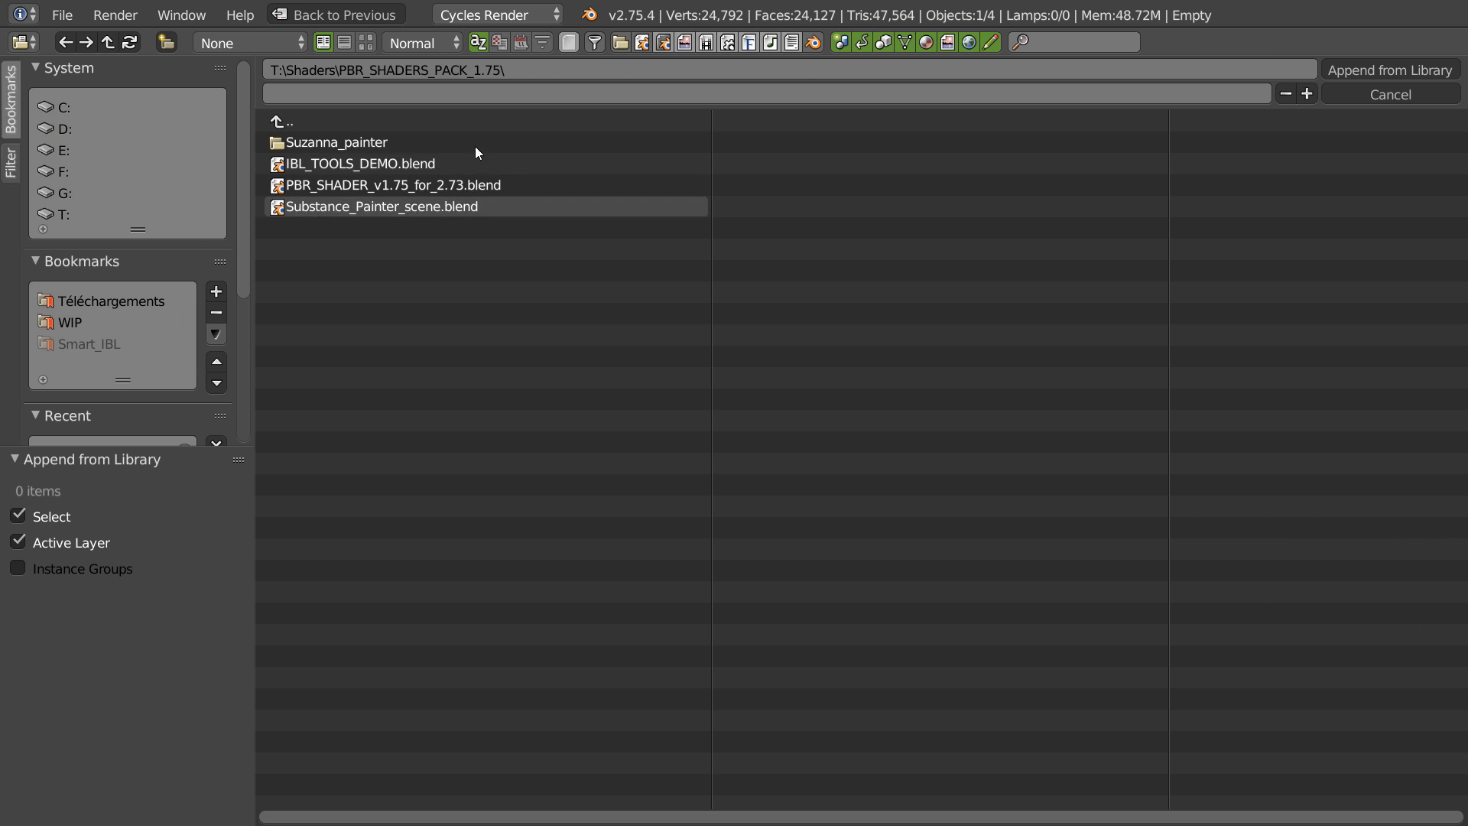
{"action": "double_click", "coordinate": [333, 186]}
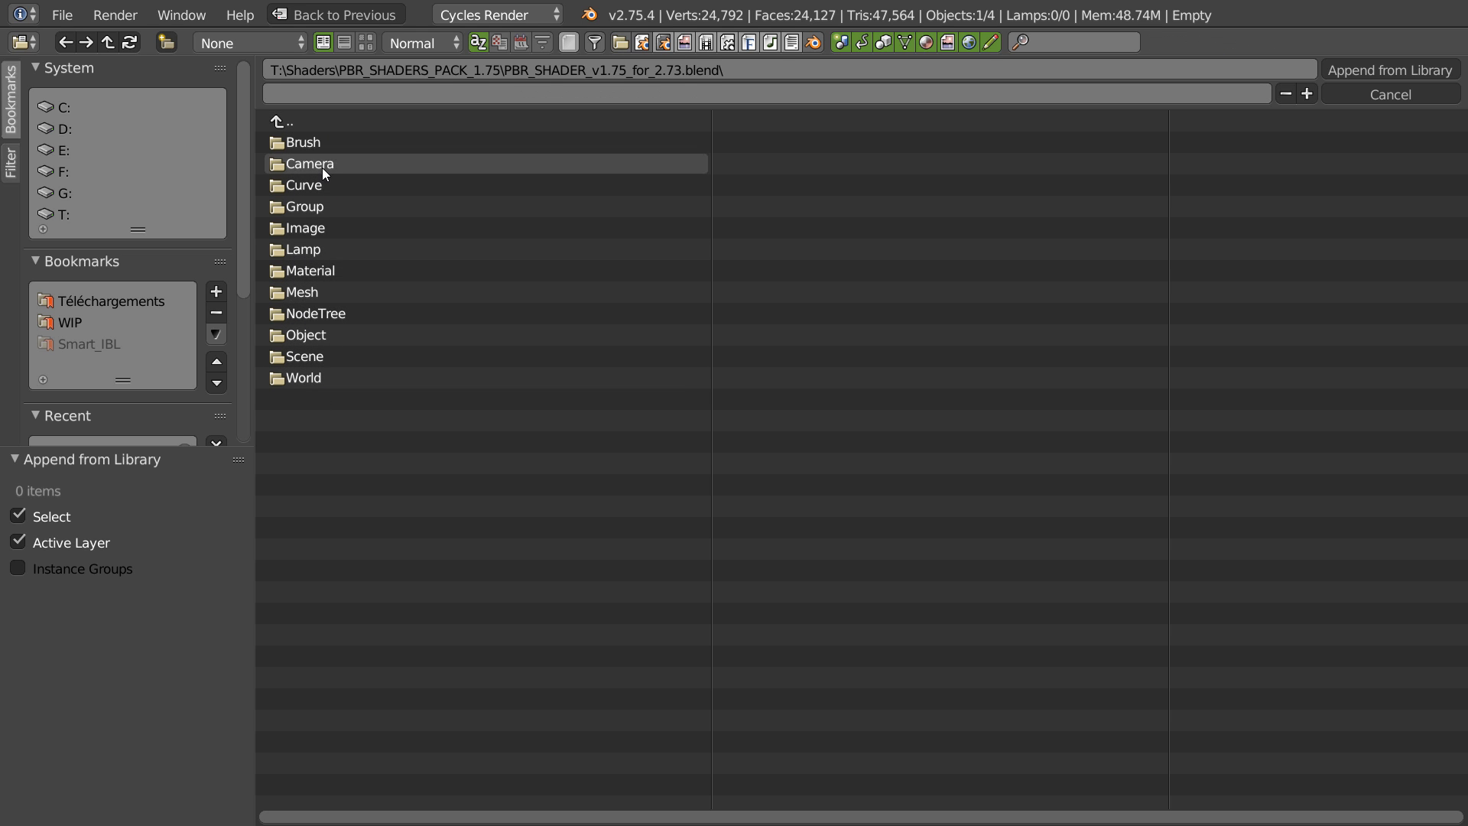
{"action": "double_click", "coordinate": [320, 313]}
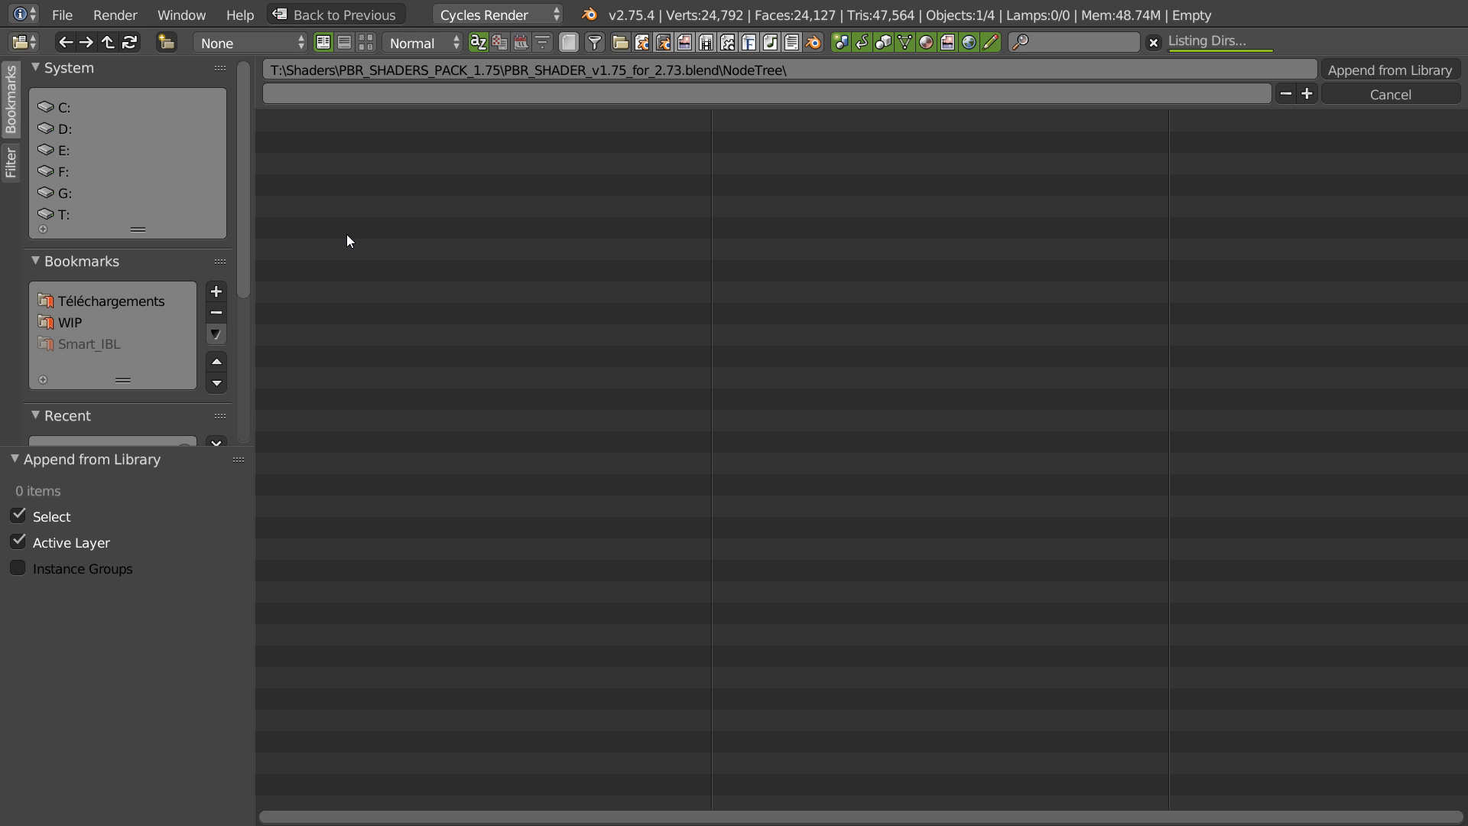
{"action": "left_click", "coordinate": [359, 313]}
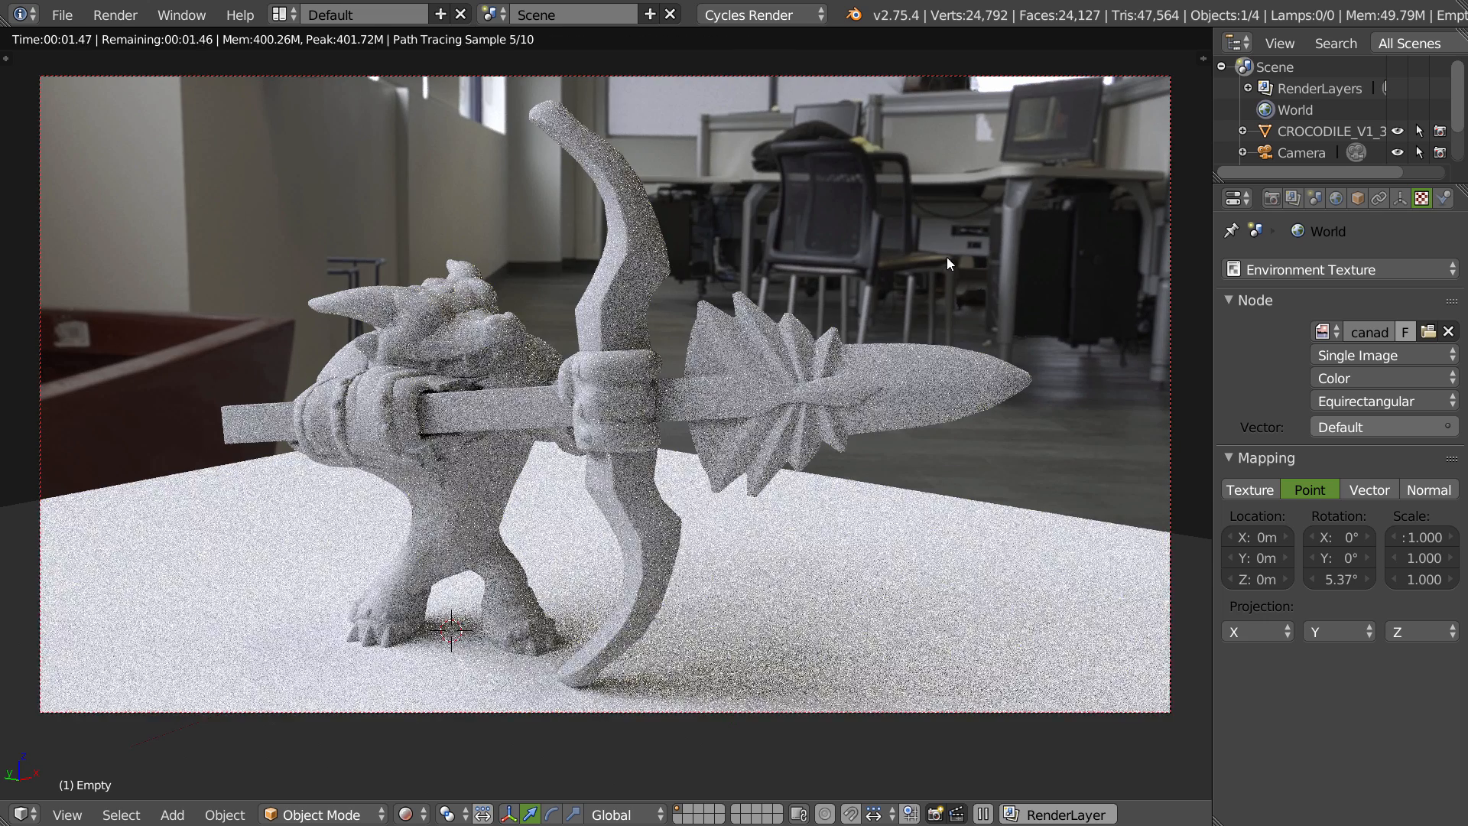
- Split the 3D view vertically and turn one half into a node editor beside the rendered camera view
{"action": "key", "text": "space"}
{"action": "left_click", "coordinate": [566, 432]}
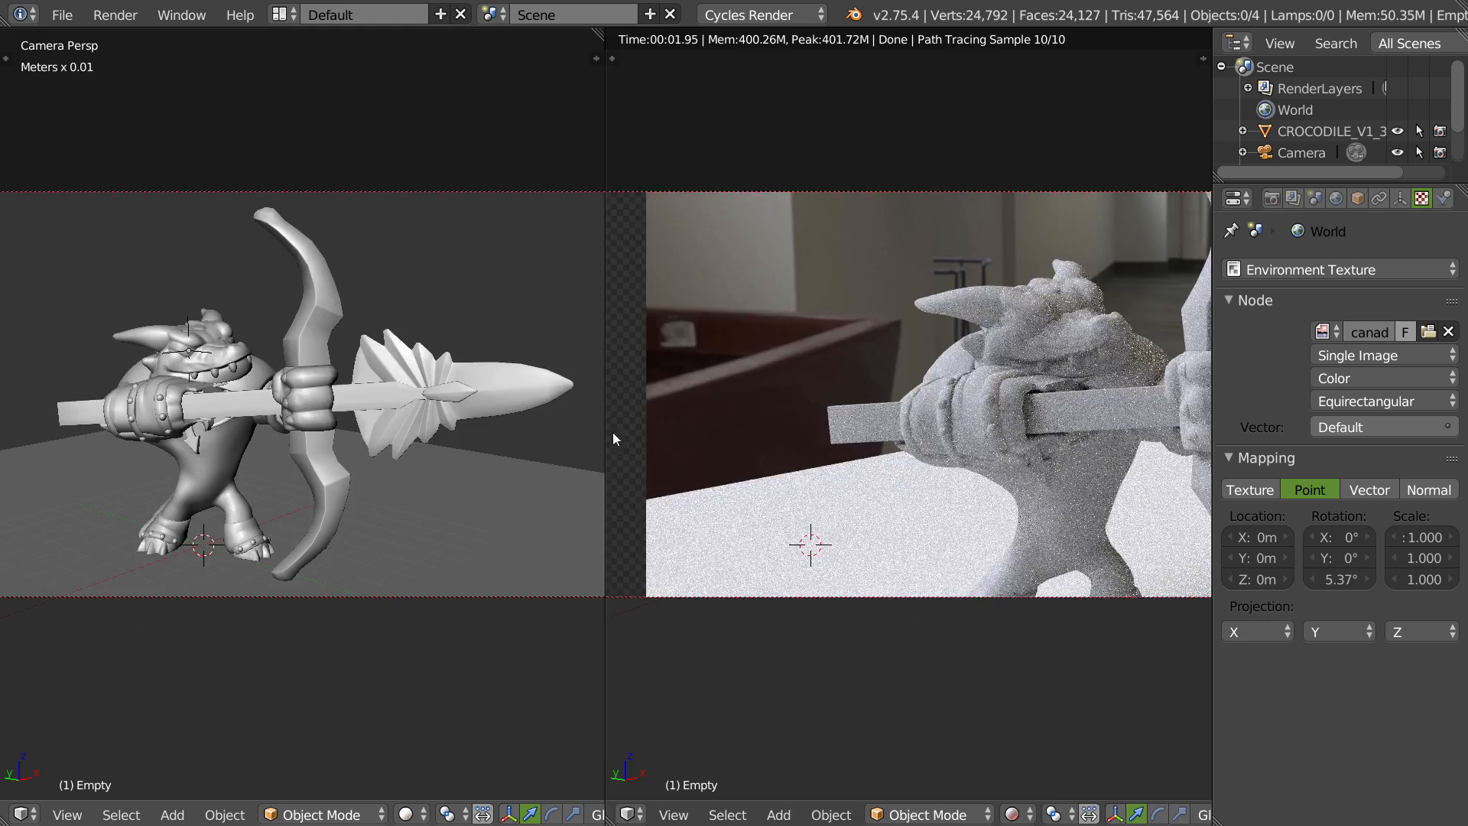
{"action": "key", "text": "shift+F3"}
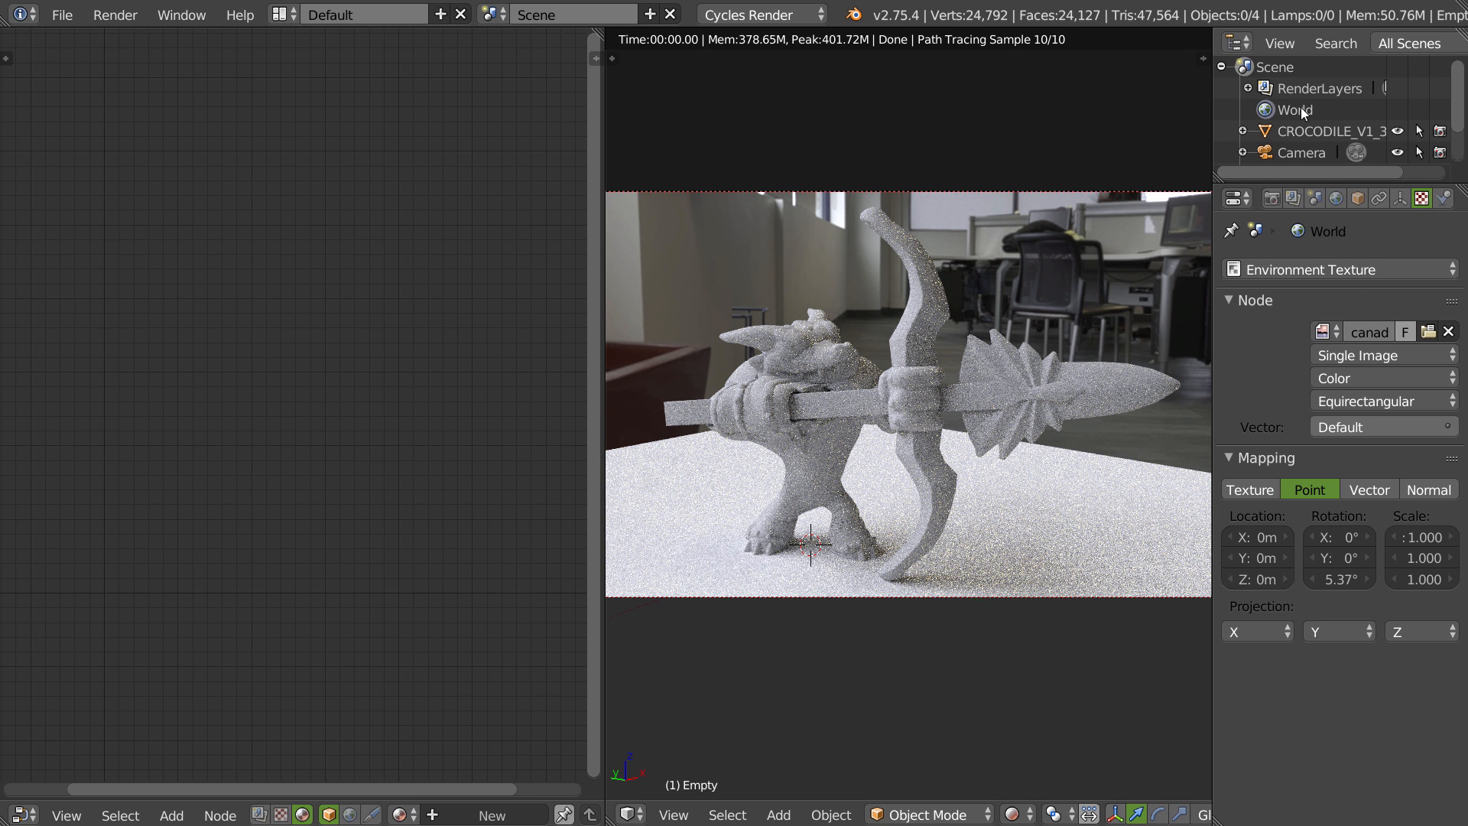
- Replace the crocodile's initialShadingGroup material slot with a new material
{"action": "left_click", "coordinate": [1321, 131]}
{"action": "left_click", "coordinate": [1442, 198]}
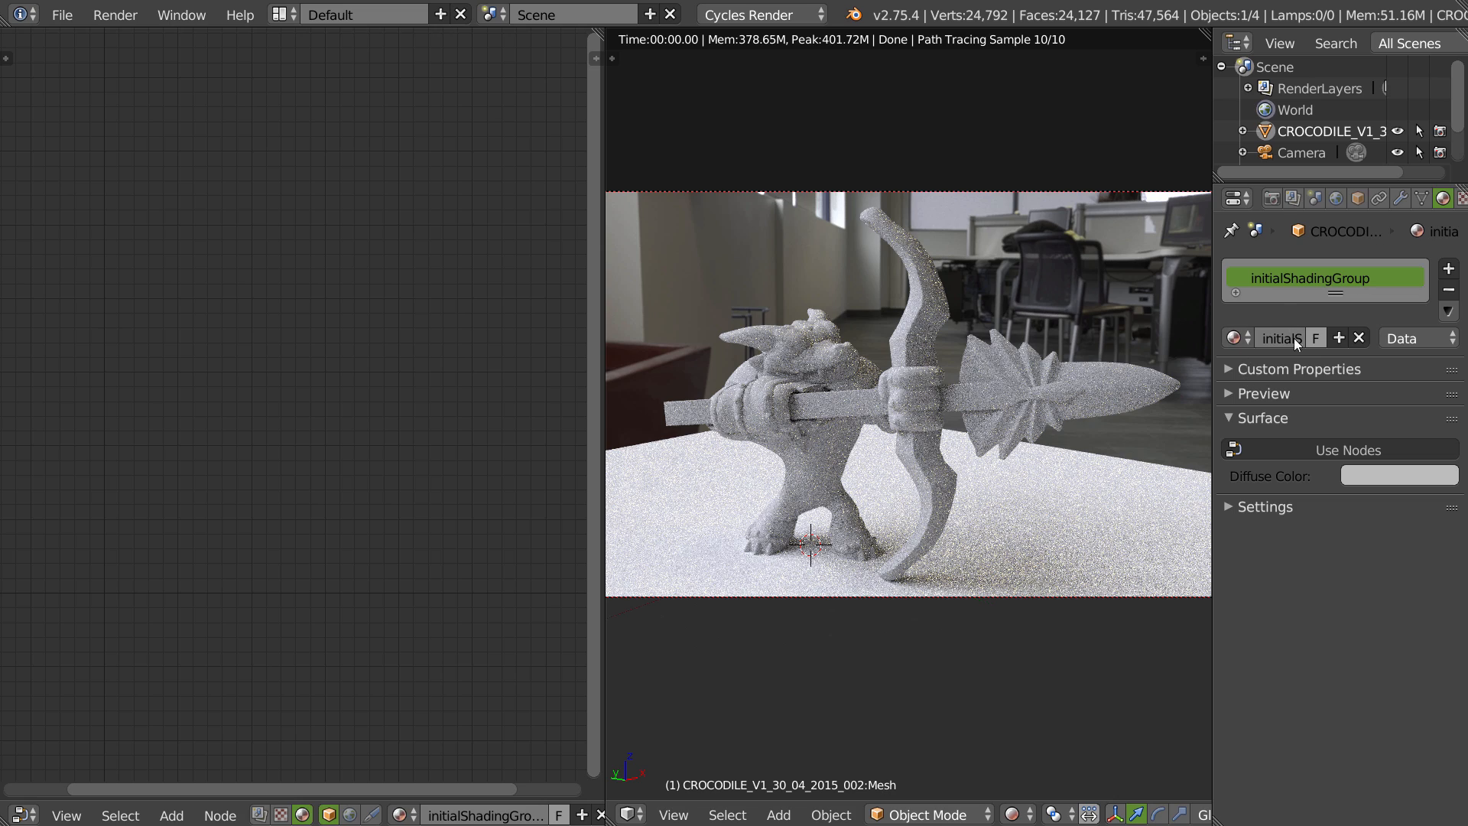
{"action": "left_click", "coordinate": [1448, 289]}
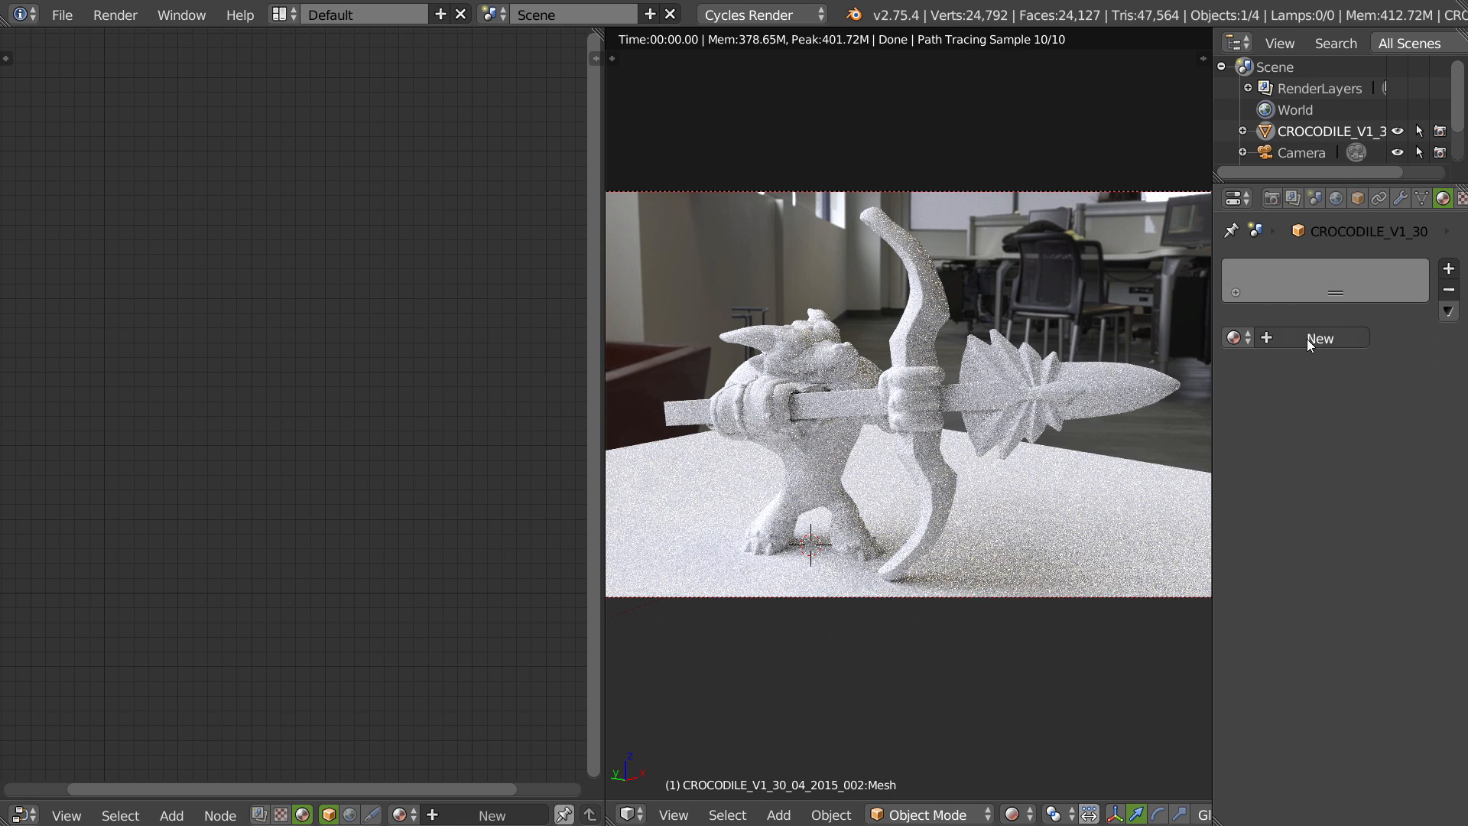
{"action": "left_click", "coordinate": [1310, 342]}
- Add the PBR_SHADER_BASE group node and connect its Shader output to the Material Output's Surface
{"action": "middle_click_drag", "start_coordinate": [166, 435], "coordinate": [299, 436]}
{"action": "key", "text": "t"}
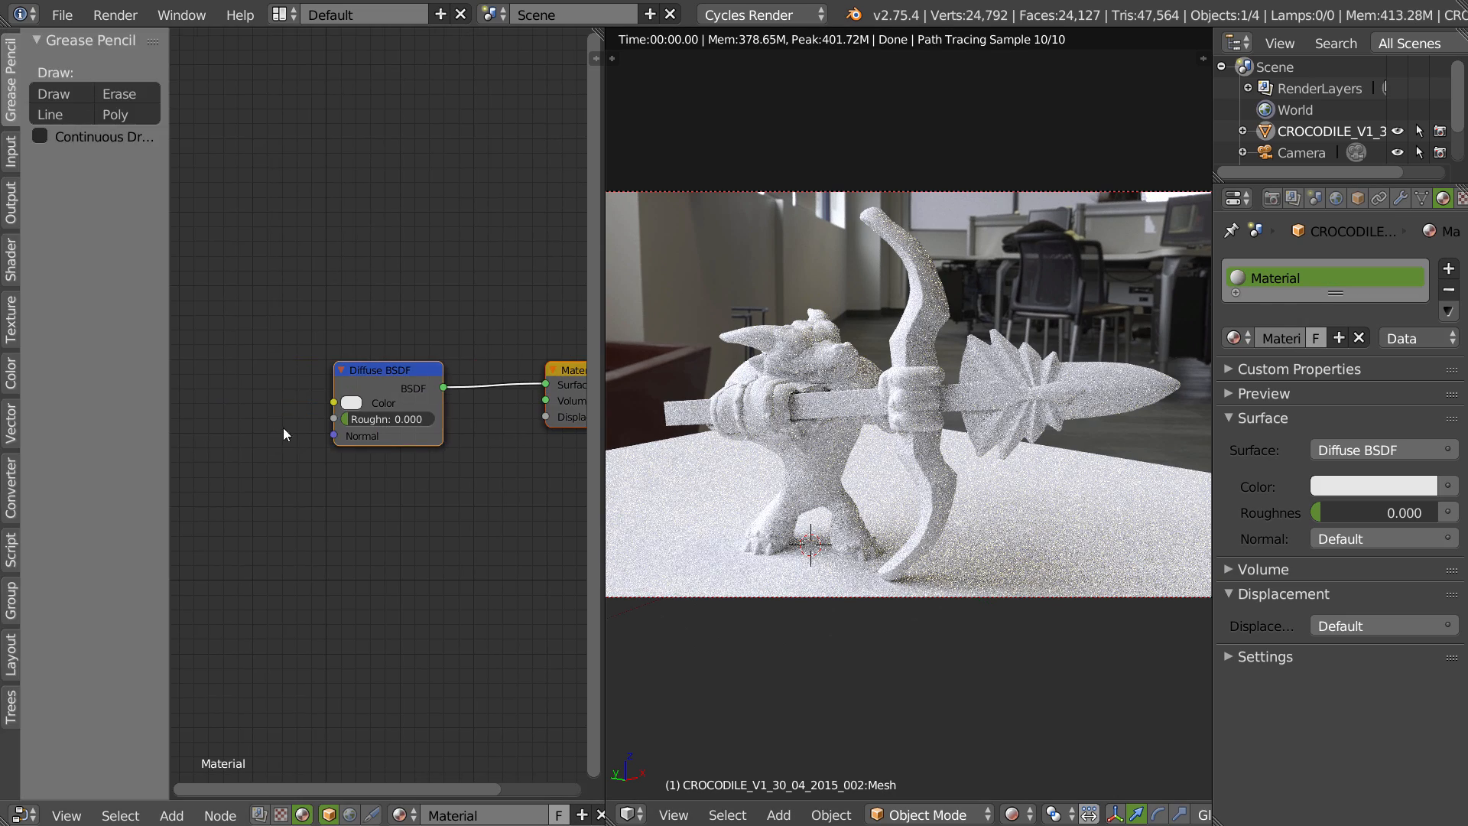
{"action": "left_click", "coordinate": [10, 605]}
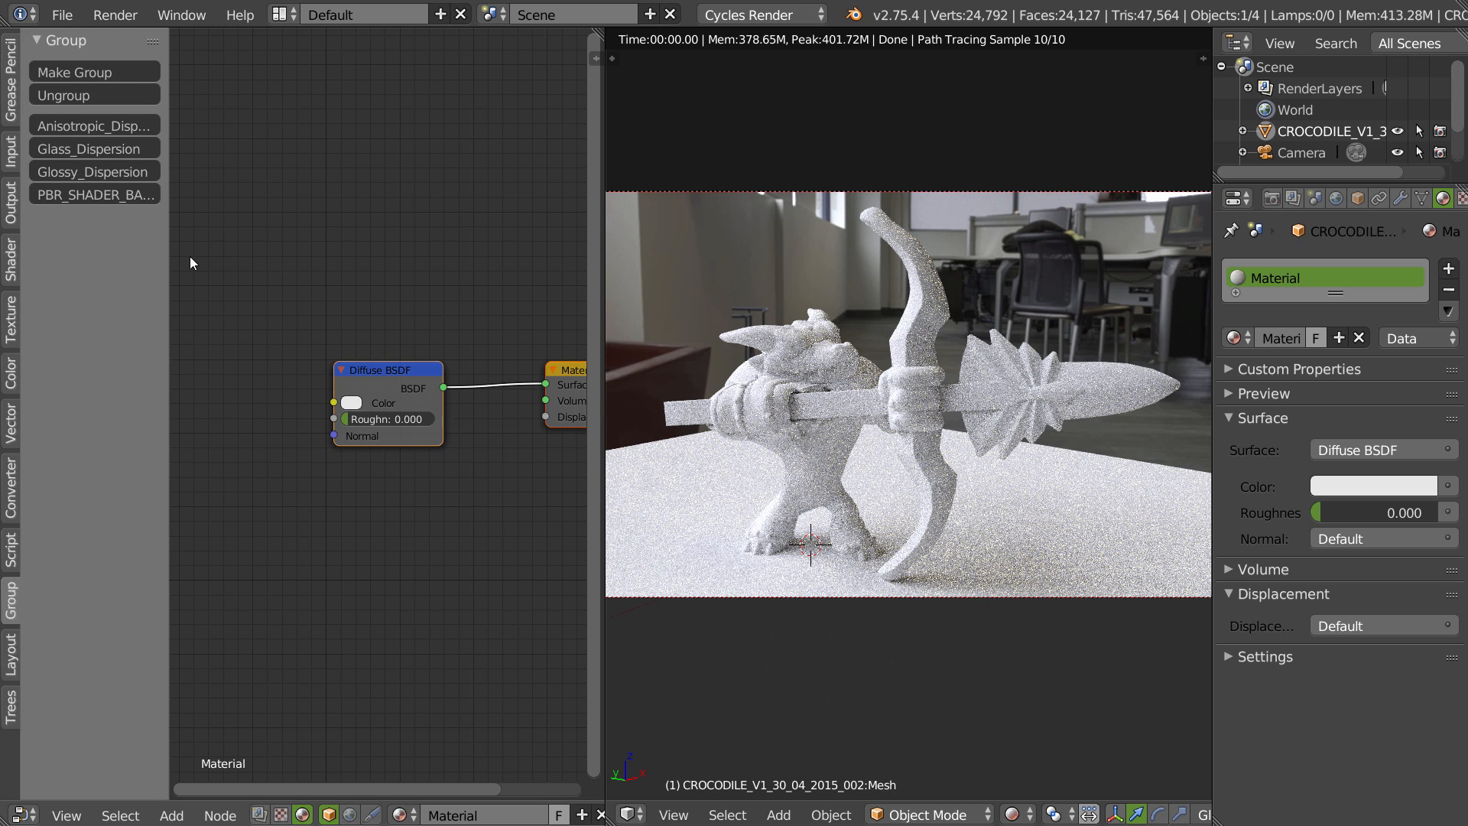
{"action": "left_click", "coordinate": [88, 195]}
{"action": "left_click_drag", "start_coordinate": [351, 211], "coordinate": [546, 384]}
- Move the unused Diffuse BSDF node out of the way and reposition the PBR_SHADER_BASE node
{"action": "left_click_drag", "start_coordinate": [395, 372], "coordinate": [251, 69]}
{"action": "left_click_drag", "start_coordinate": [313, 194], "coordinate": [369, 168]}
{"action": "left_click_drag", "start_coordinate": [406, 296], "coordinate": [474, 300]}
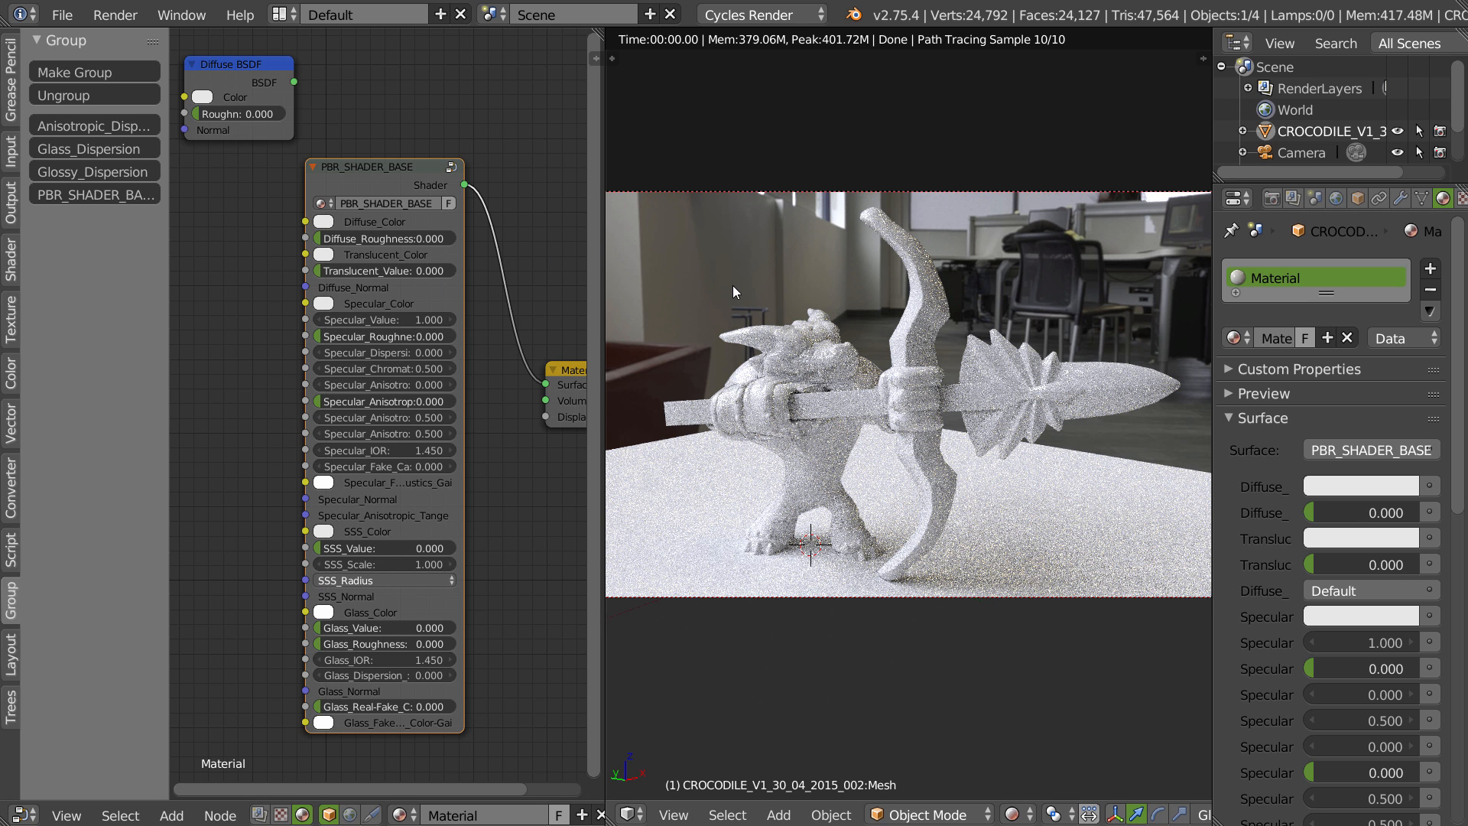
- Set the crocodile material's Specular_IOR to 10 and darken its Diffuse_Color to RGB 0.040
{"action": "left_click", "coordinate": [387, 450]}
{"action": "type", "text": "10"}
{"action": "key", "text": "Return"}
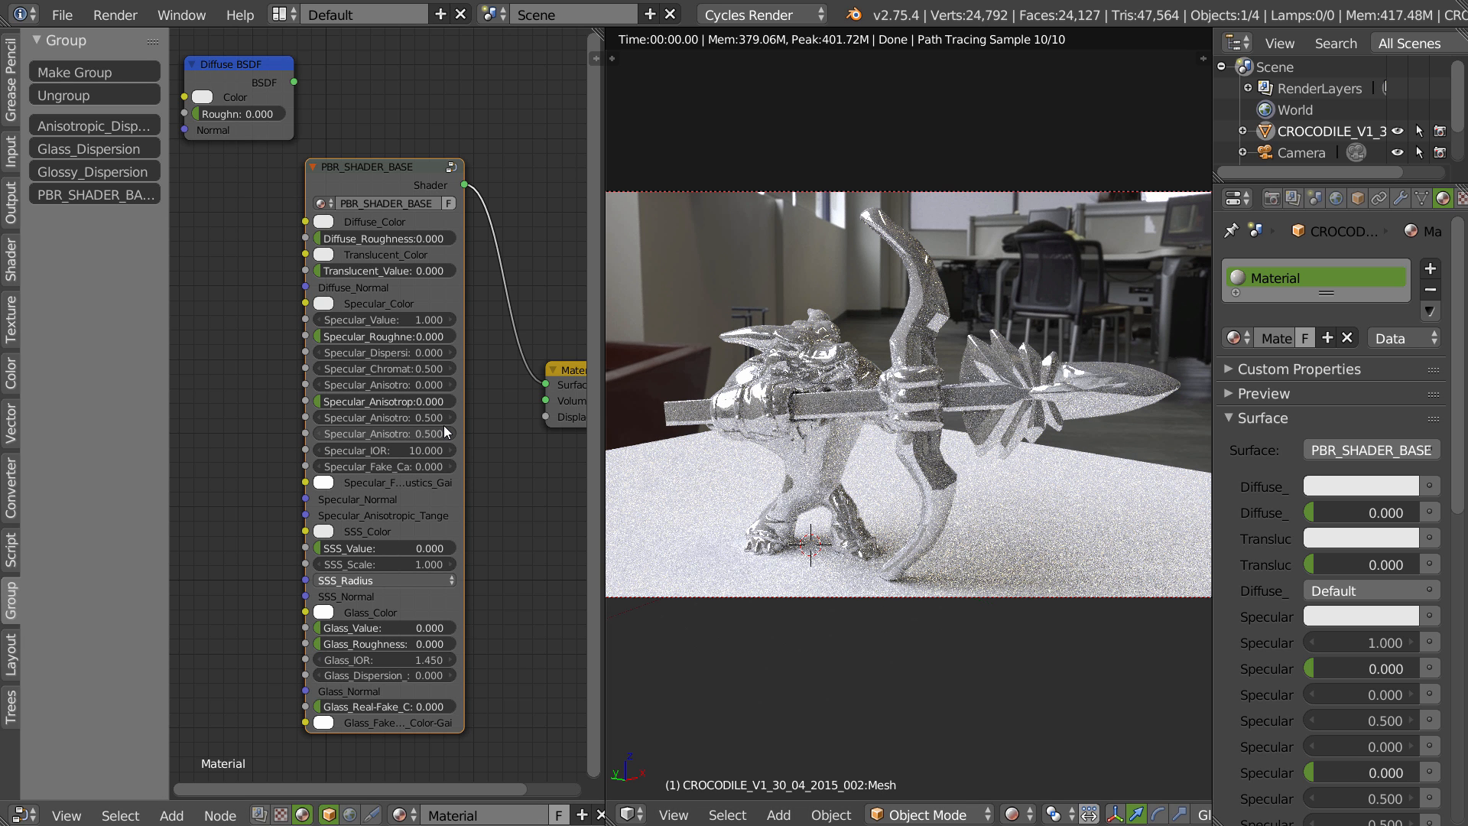
{"action": "left_click", "coordinate": [324, 222]}
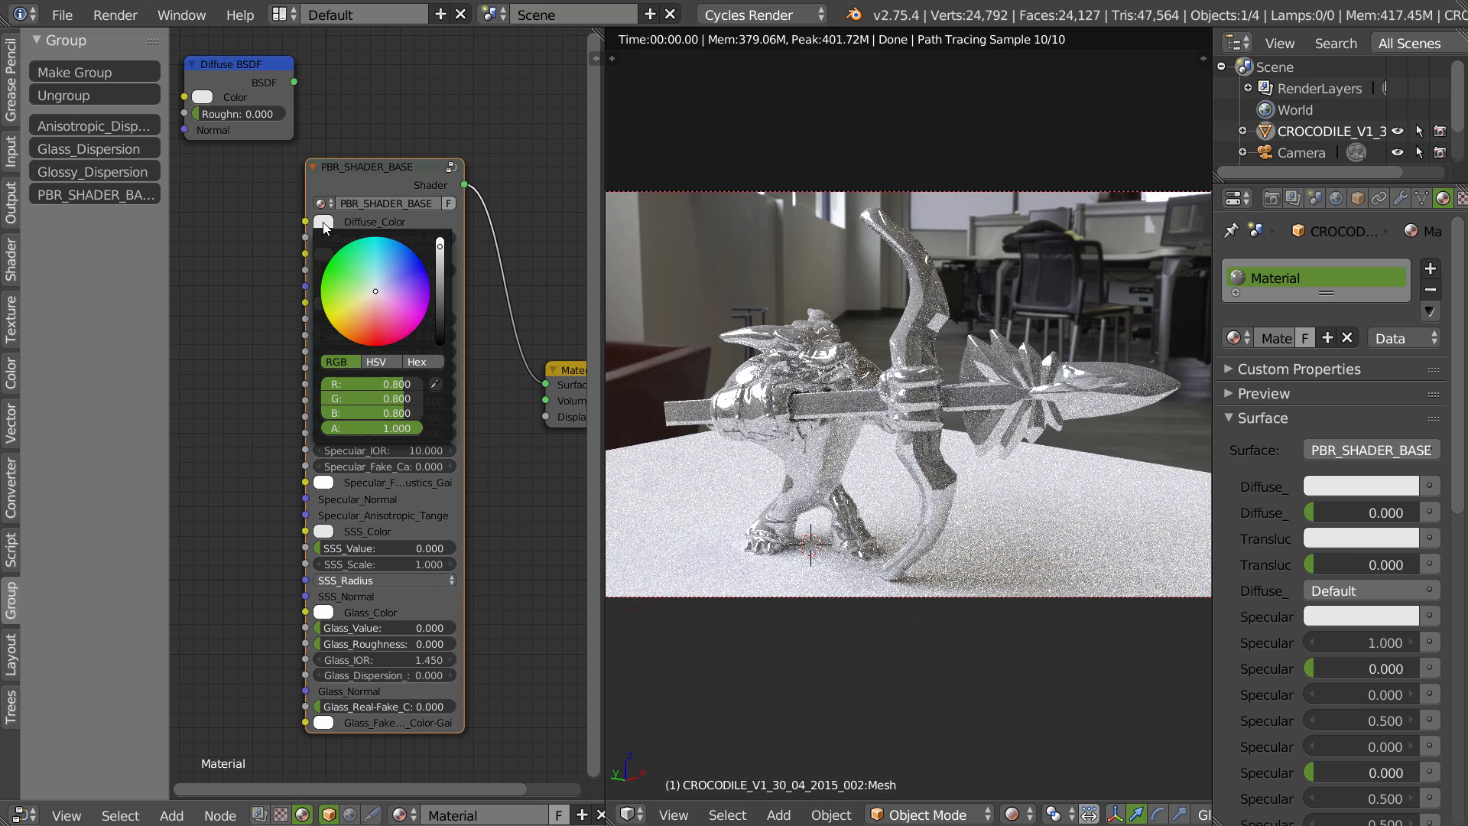
{"action": "left_click", "coordinate": [443, 323]}
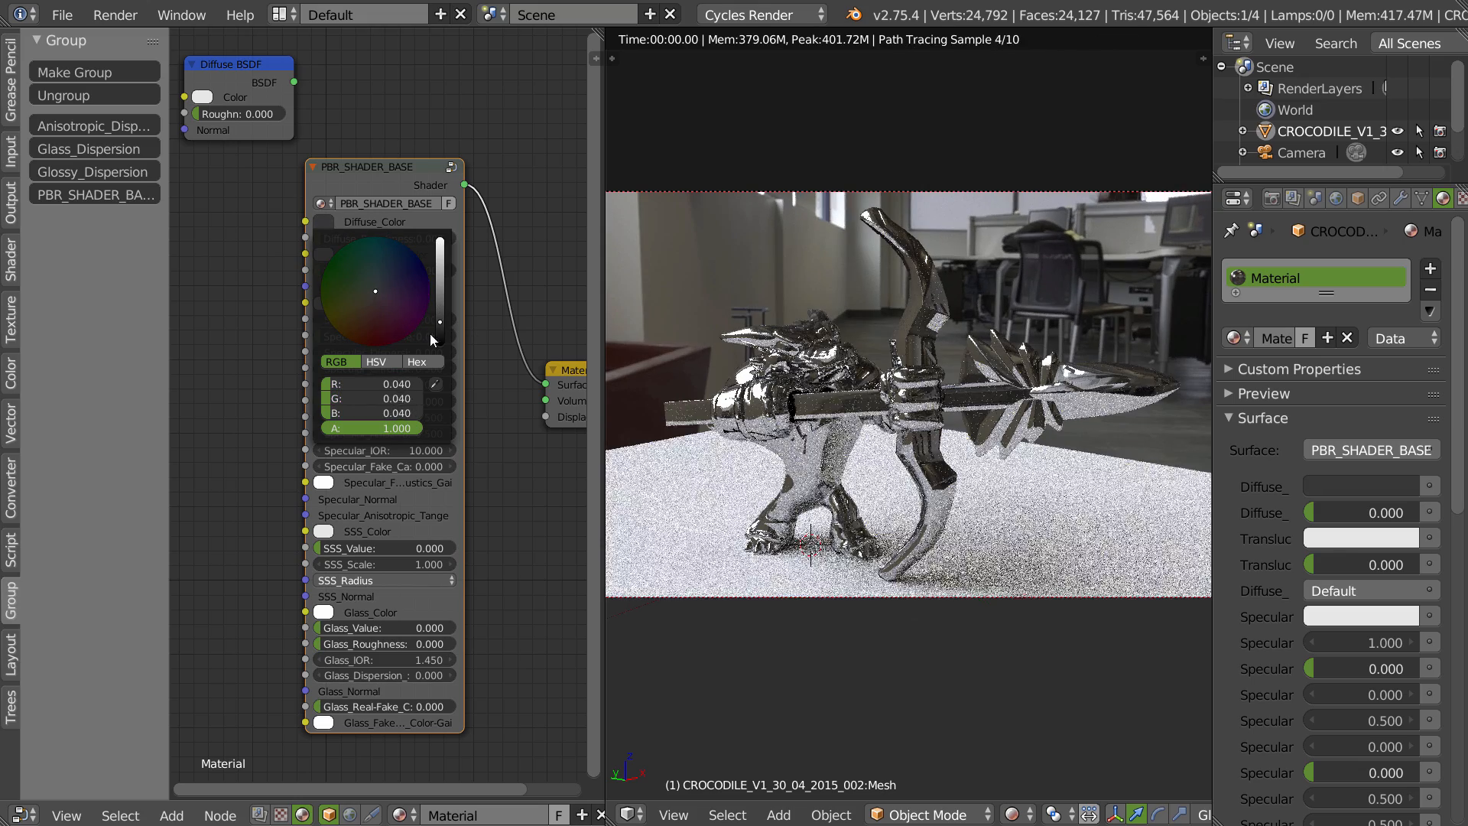
- Set the crocodile material's Specular_IOR to 20 and its Specular_Roughness to 0.1
{"action": "left_click", "coordinate": [387, 450]}
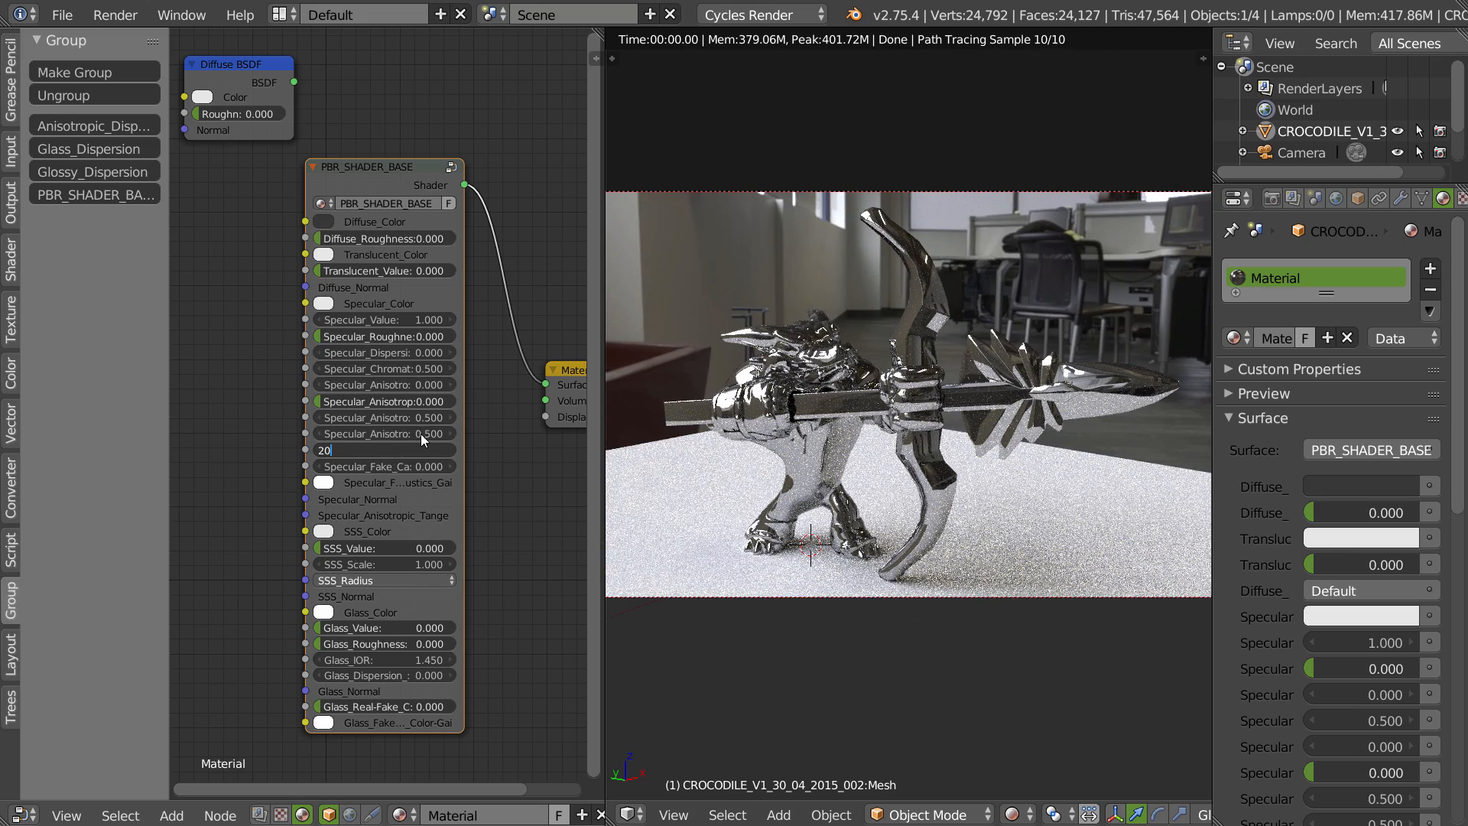
{"action": "type", "text": "20"}
{"action": "key", "text": "Return"}
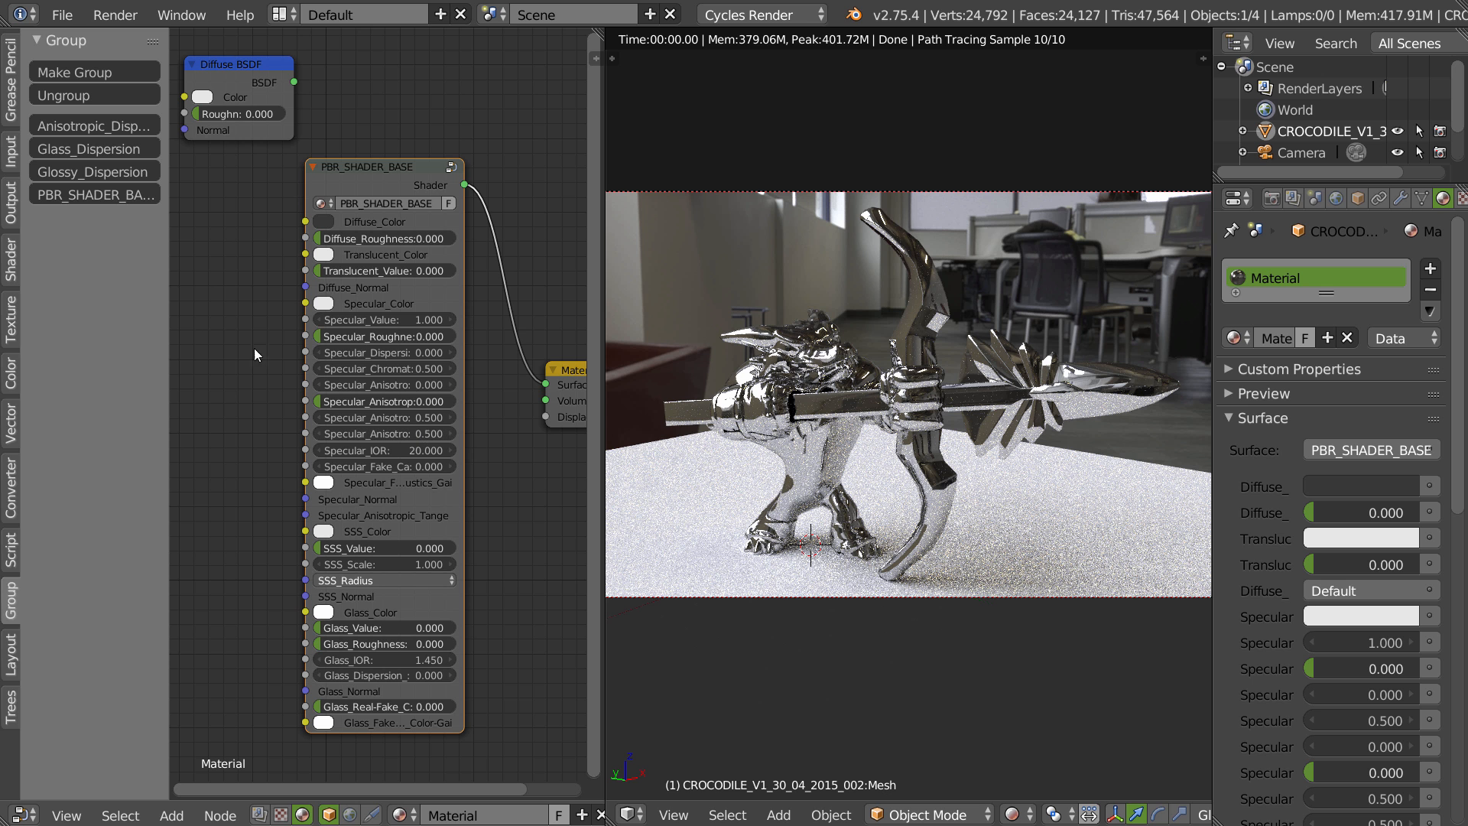
{"action": "left_click", "coordinate": [373, 338]}
{"action": "type", "text": "0.1"}
{"action": "key", "text": "Return"}
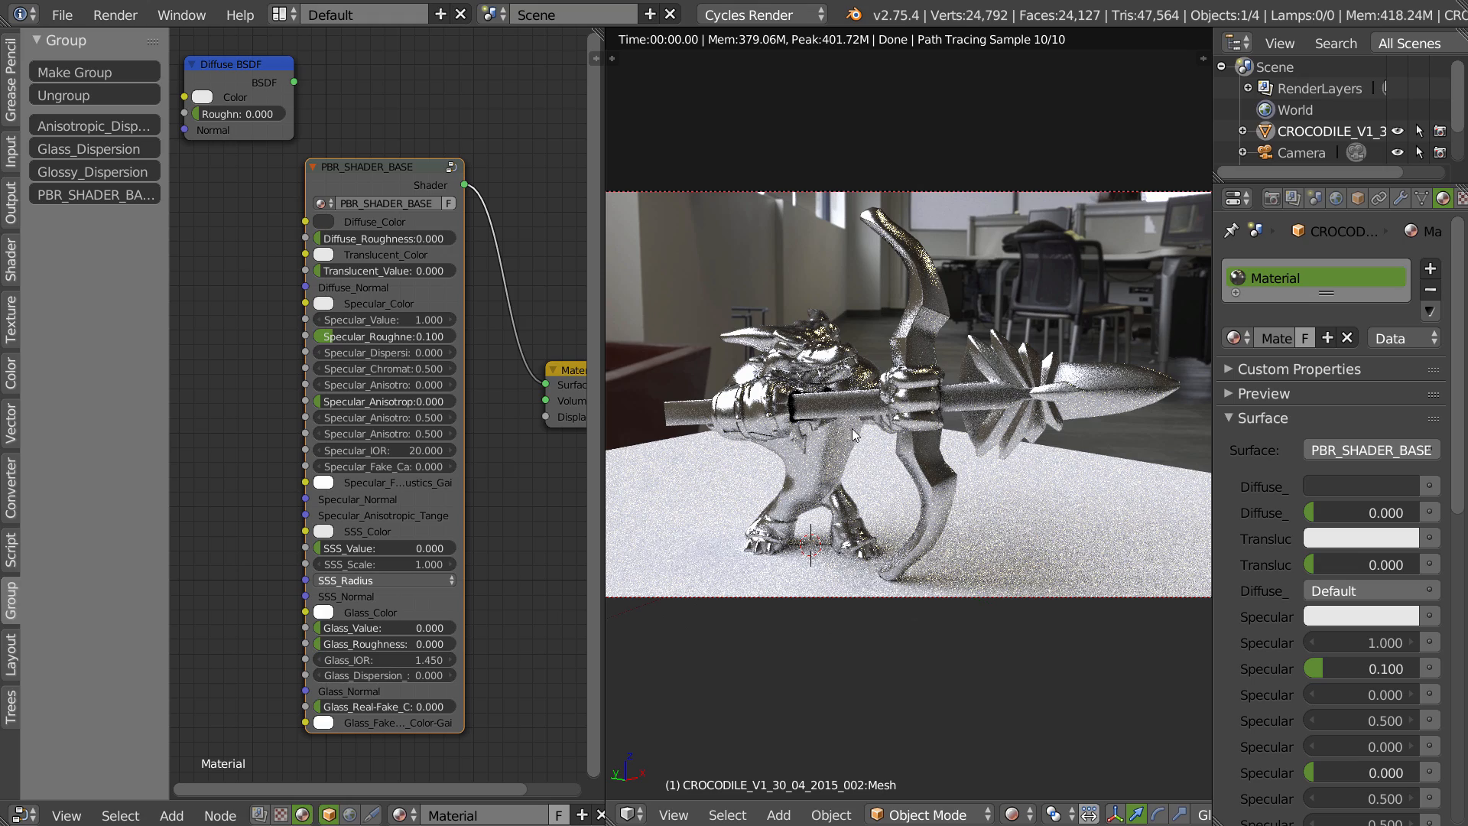
- Reframe the camera on the crocodile from a slightly lower angle
{"action": "mouse_move", "coordinate": [841, 444]}
{"action": "middle_mouse_down"}
{"action": "mouse_move", "coordinate": [854, 445]}
{"action": "mouse_move", "coordinate": [840, 442]}
{"action": "middle_mouse_up"}
{"action": "key", "text": "KP_0"}
{"action": "key", "text": "q"}
{"action": "left_click", "coordinate": [667, 457]}
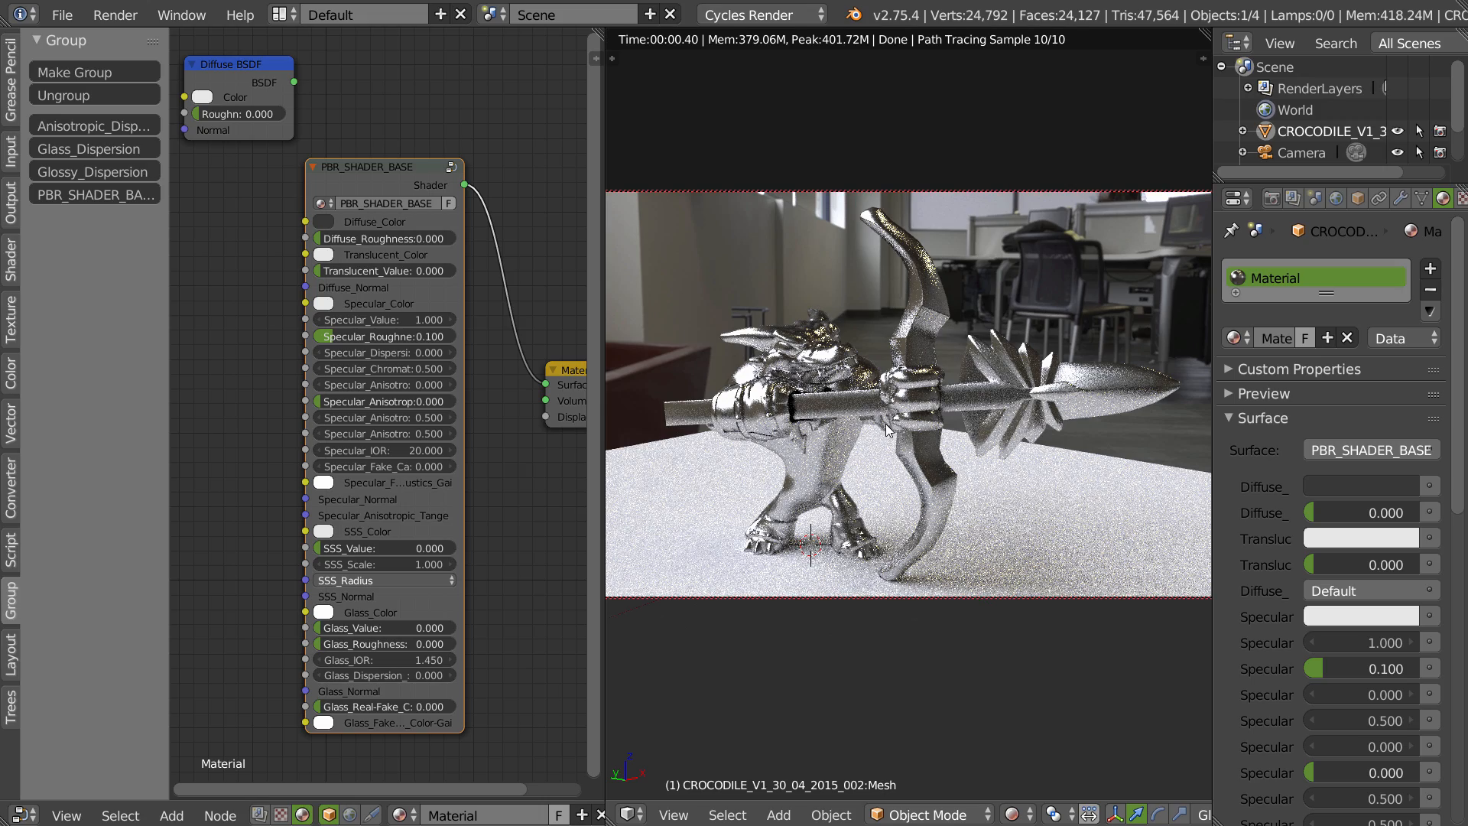
{"action": "middle_click_drag", "start_coordinate": [920, 454], "coordinate": [919, 442]}
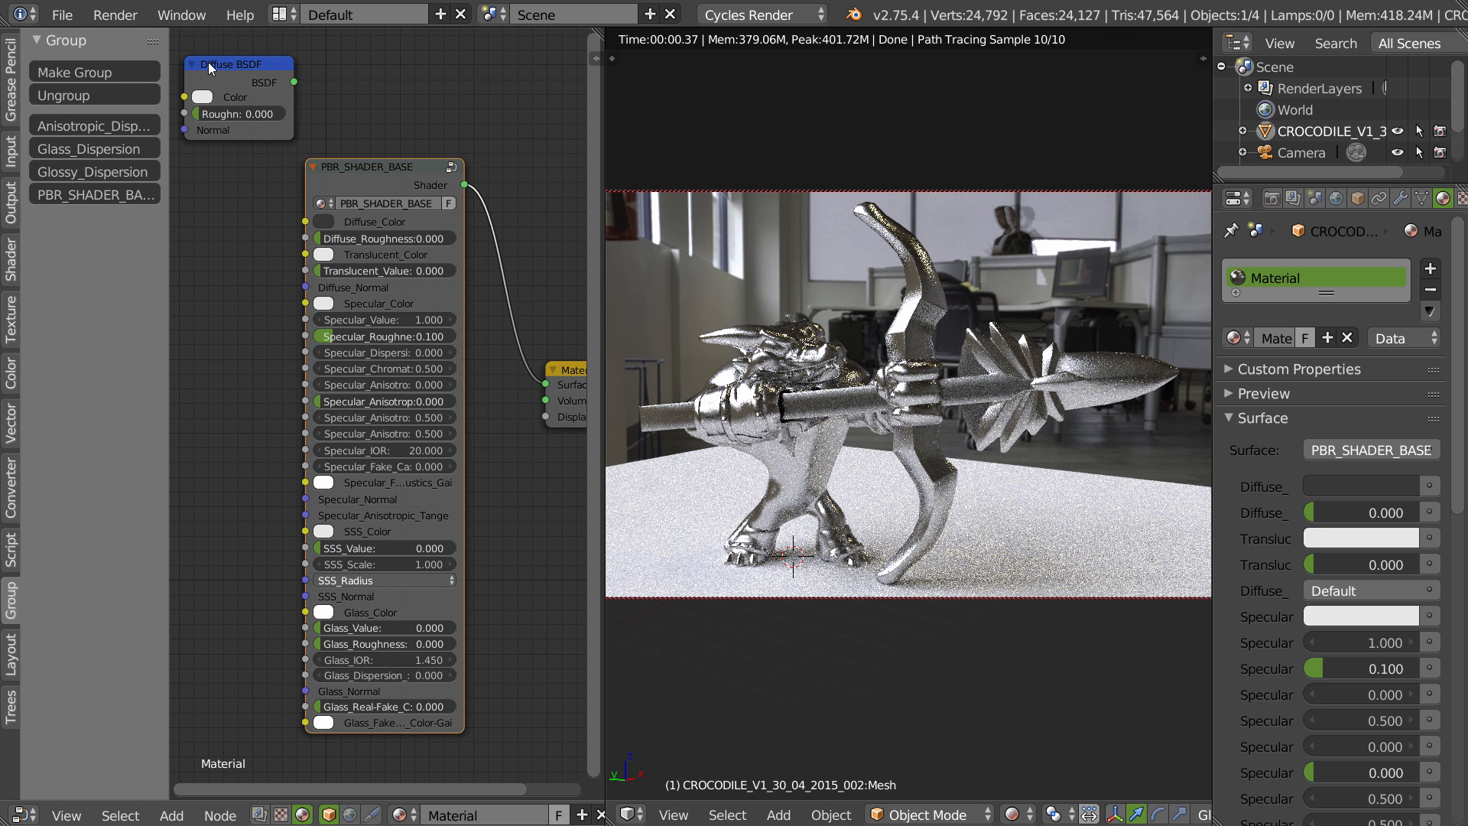
- Delete the unused Diffuse BSDF node from the crocodile's material
{"action": "left_click_drag", "start_coordinate": [236, 87], "coordinate": [227, 98]}
{"action": "key", "text": "x"}
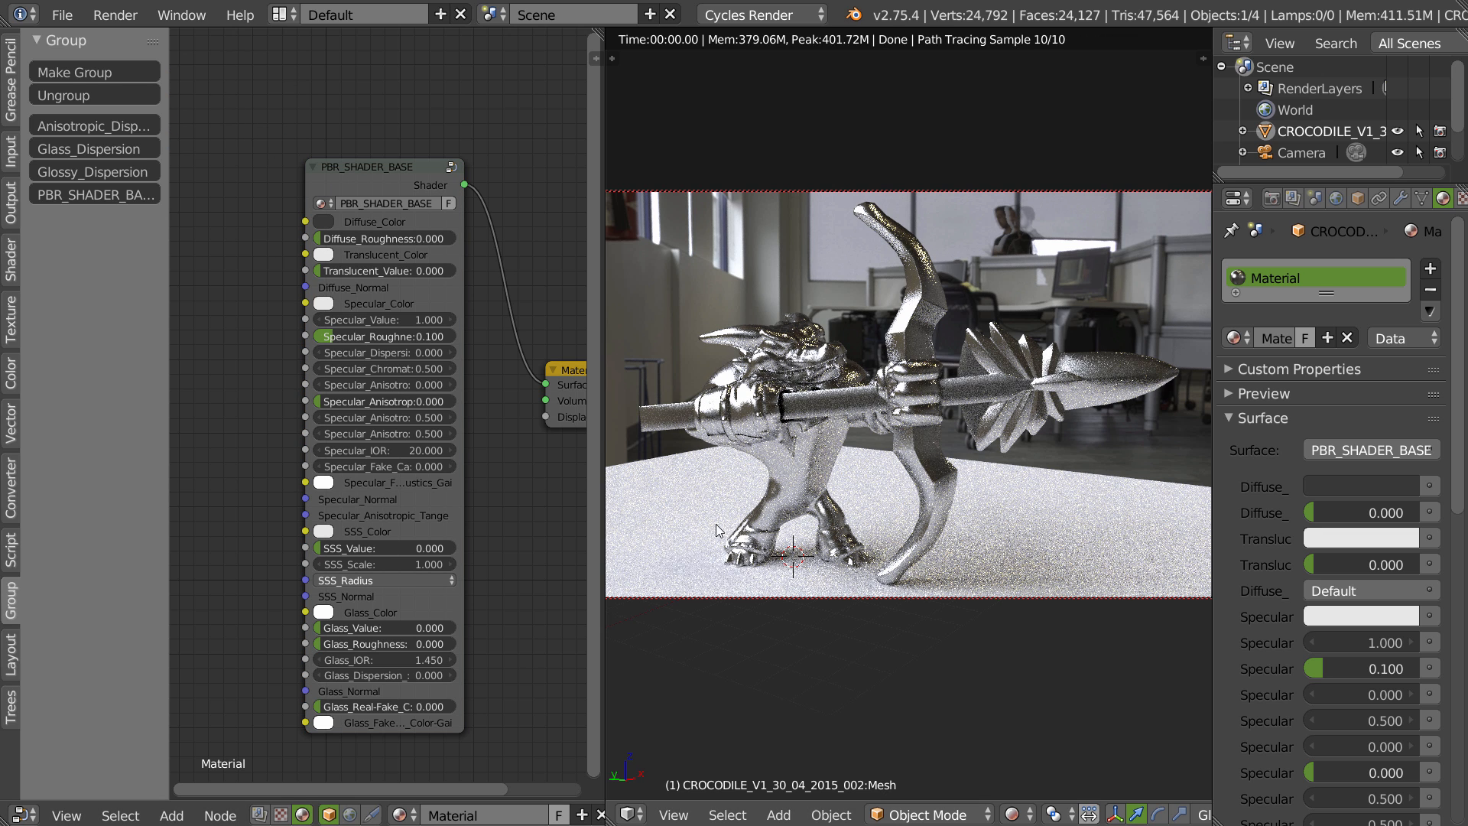
- Give the ground plane a new material and feed its Surface from a repositioned, widened PBR_SHADER_BASE node, deleting the Diffuse BSDF
{"action": "right_click", "coordinate": [673, 550]}
{"action": "left_click", "coordinate": [1319, 346]}
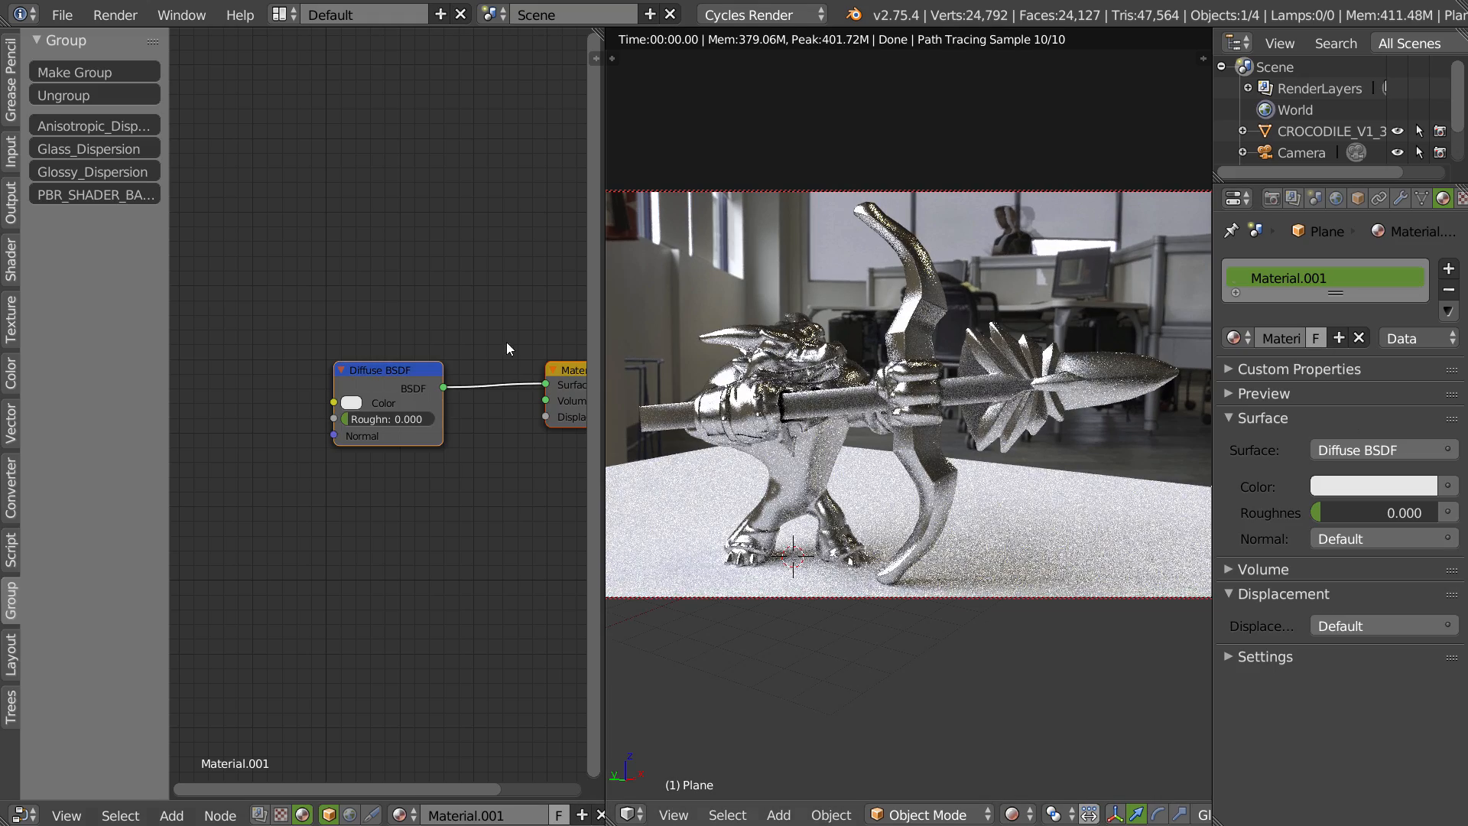
{"action": "left_click", "coordinate": [76, 193]}
{"action": "left_click", "coordinate": [187, 228]}
{"action": "left_click_drag", "start_coordinate": [295, 256], "coordinate": [545, 384]}
{"action": "key", "text": "x"}
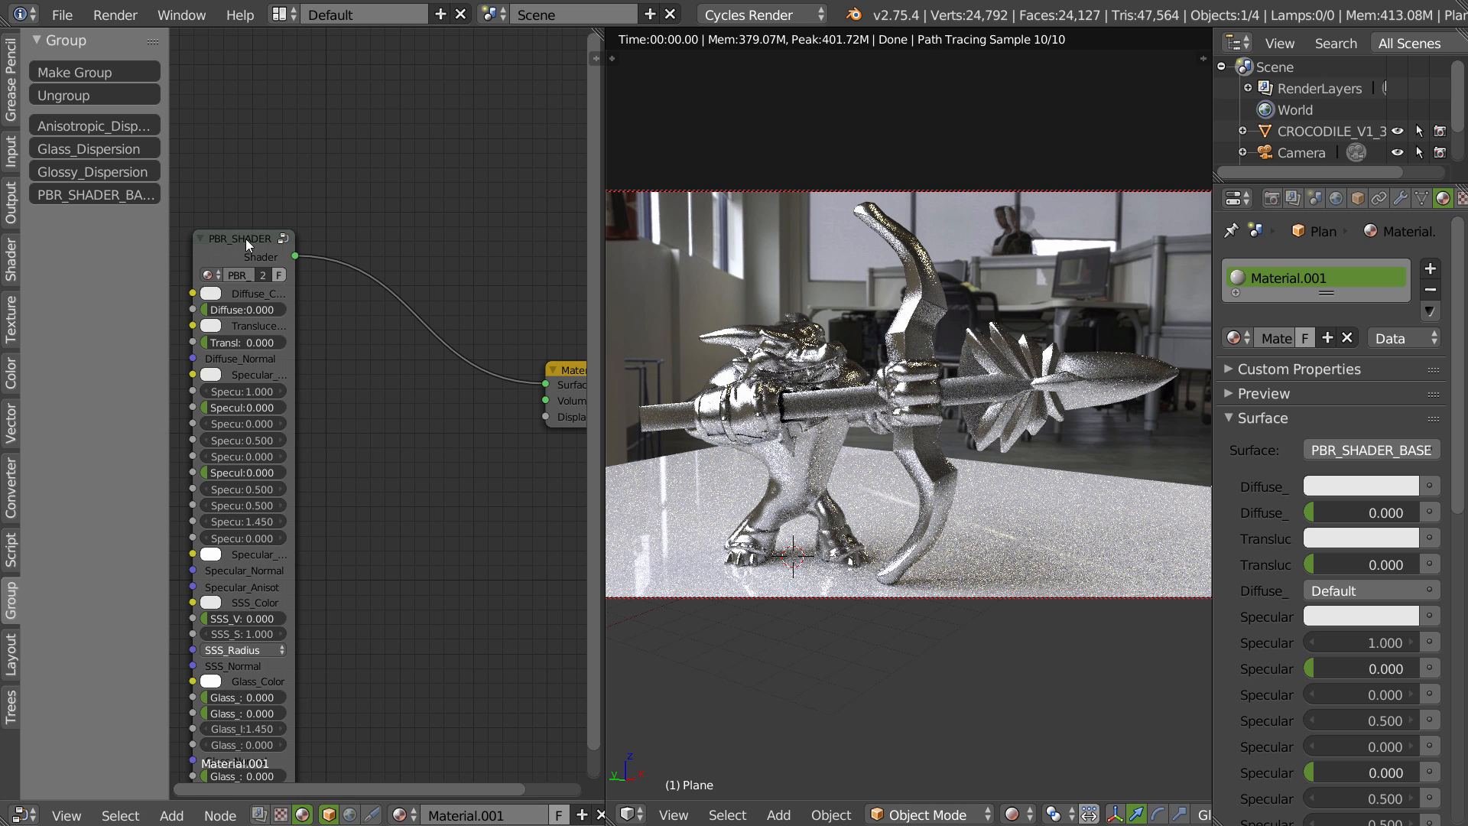
{"action": "left_click_drag", "start_coordinate": [245, 238], "coordinate": [370, 162]}
{"action": "left_click_drag", "start_coordinate": [419, 319], "coordinate": [480, 320]}
- Remove the plane's material slot and assign the existing Material.001 to the plane again
{"action": "scroll", "coordinate": [447, 816], "scroll_direction": "down", "scroll_amount": 5}
{"action": "scroll", "coordinate": [447, 816], "scroll_direction": "down", "scroll_amount": 3}
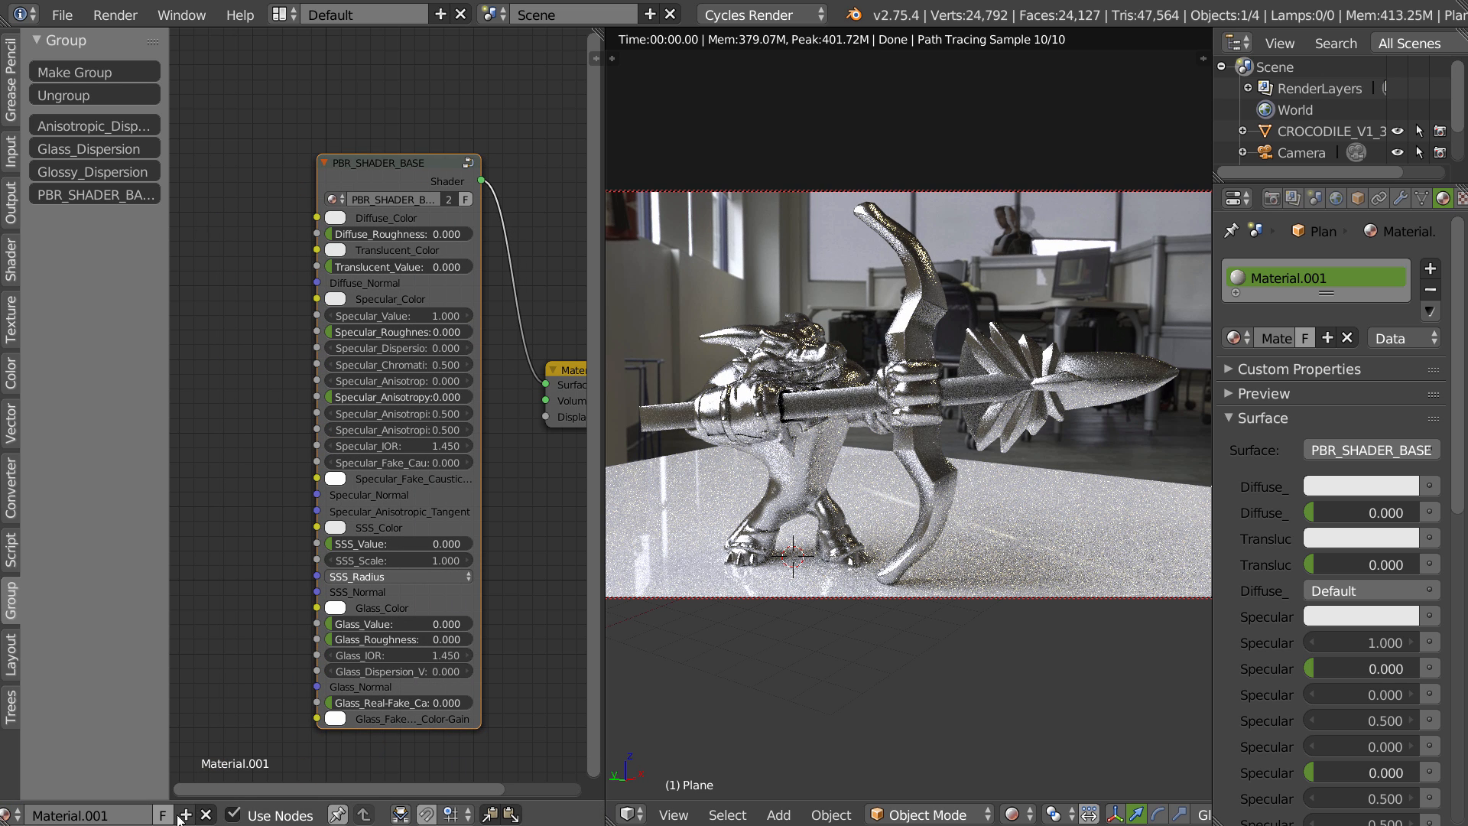
{"action": "left_click", "coordinate": [1429, 289]}
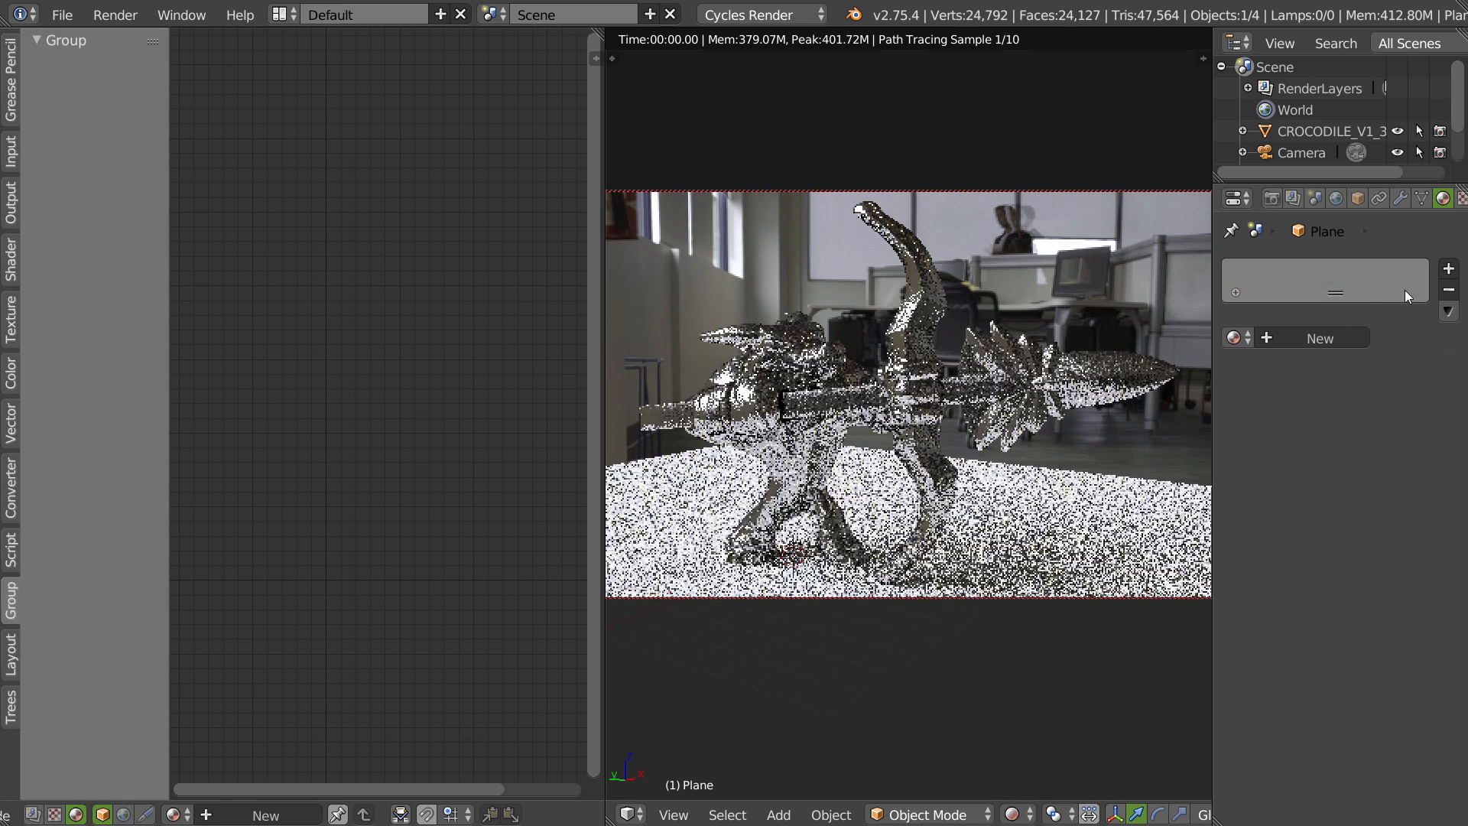
{"action": "left_click", "coordinate": [182, 815]}
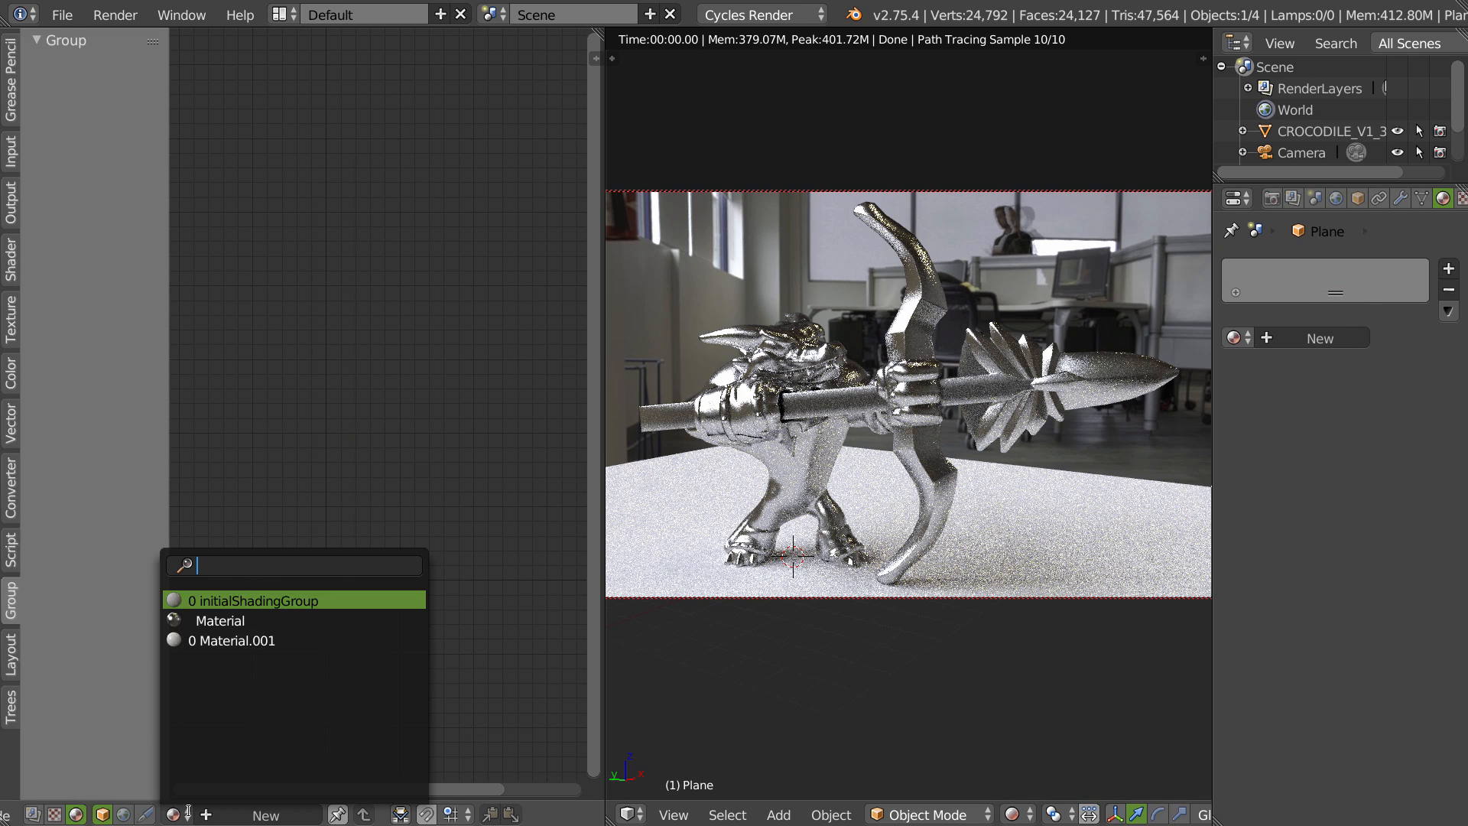
{"action": "left_click", "coordinate": [214, 641]}
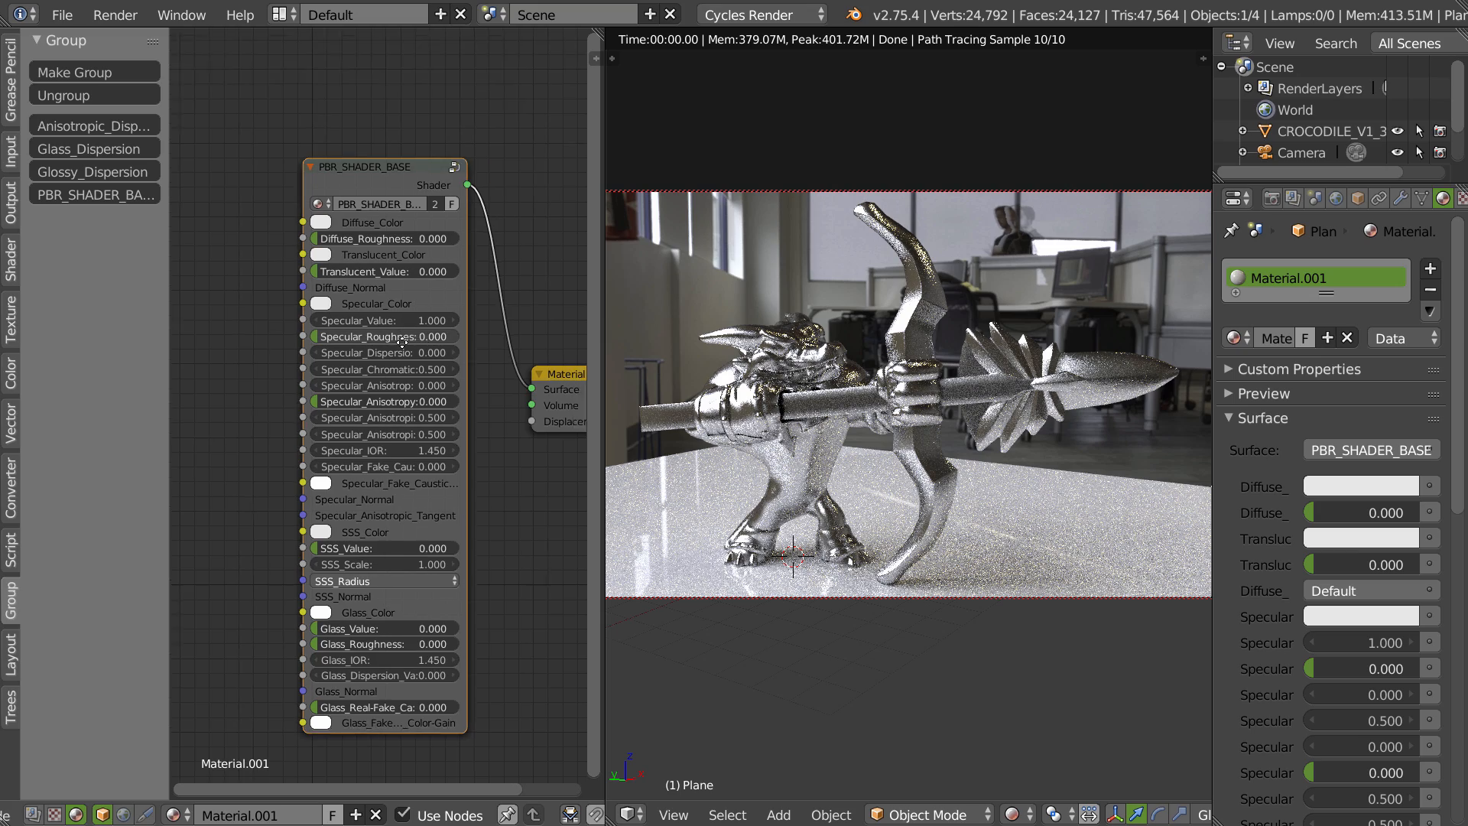
- Set the plane material's Specular_Roughness to 0.078 and brighten its Diffuse_Color to RGB 0.851
{"action": "mouse_move", "coordinate": [321, 341]}
{"action": "left_mouse_down"}
{"action": "mouse_move", "coordinate": [365, 333]}
{"action": "mouse_move", "coordinate": [296, 347]}
{"action": "left_mouse_up"}
{"action": "left_click", "coordinate": [289, 230]}
{"action": "mouse_move", "coordinate": [397, 49]}
{"action": "left_mouse_down"}
{"action": "mouse_move", "coordinate": [400, 81]}
{"action": "mouse_move", "coordinate": [402, 21]}
{"action": "left_mouse_up"}
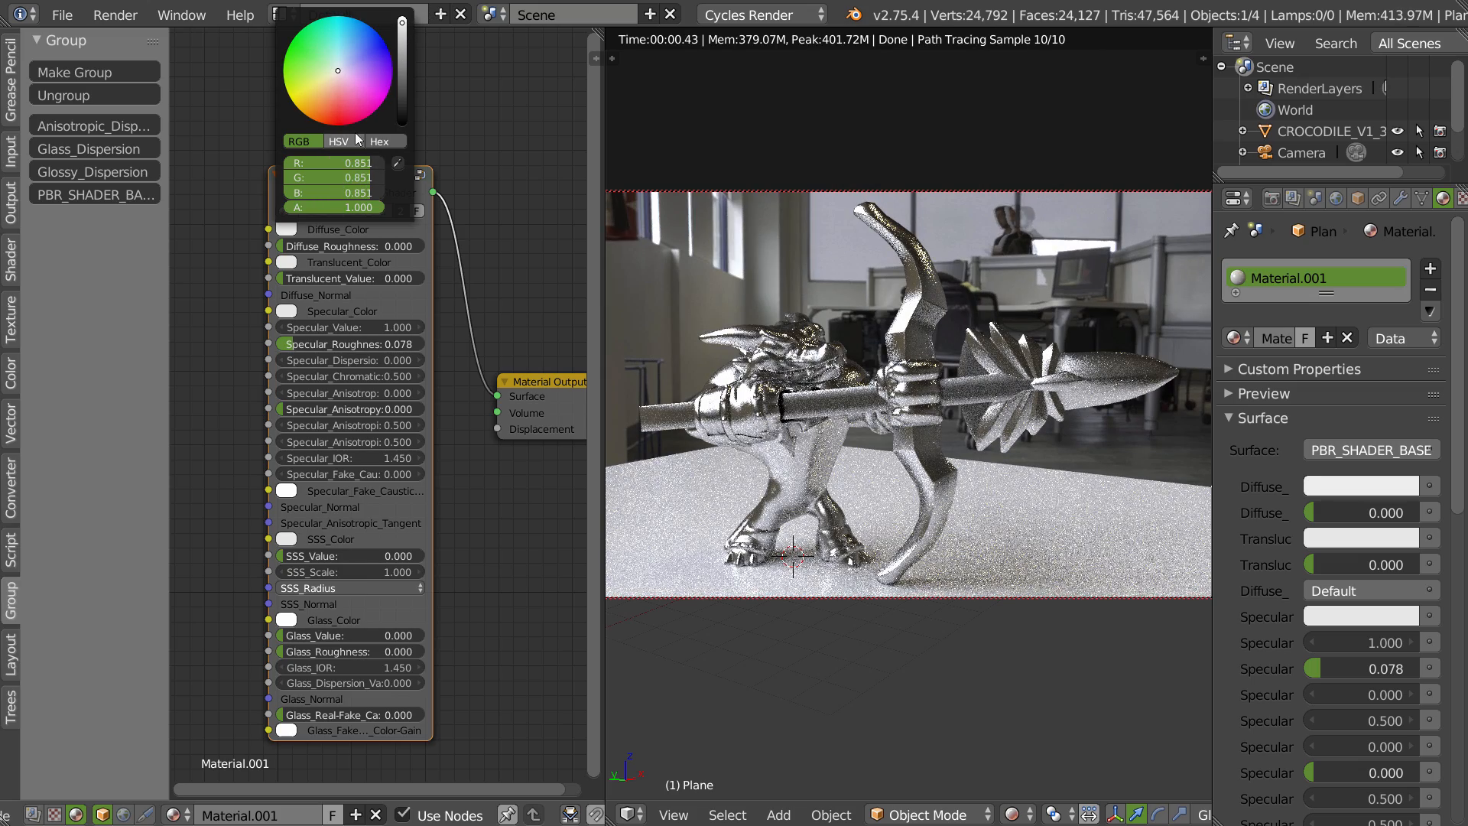
- Set the camera's depth of field to focus on the Empty with an aperture radius of 6.5 mm
{"action": "left_click", "coordinate": [1305, 153]}
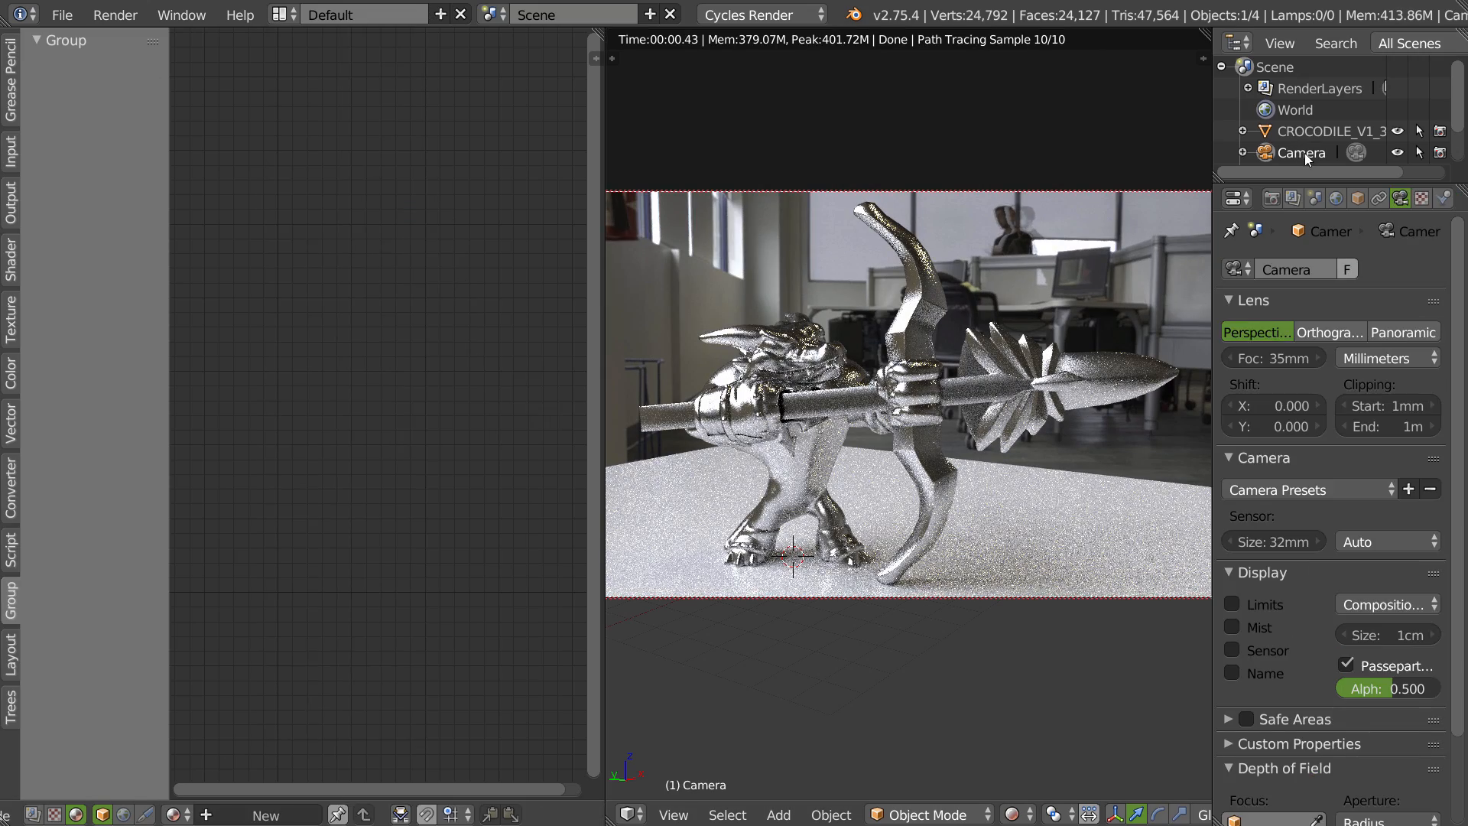
{"action": "scroll", "coordinate": [1234, 726], "scroll_direction": "down", "scroll_amount": 3}
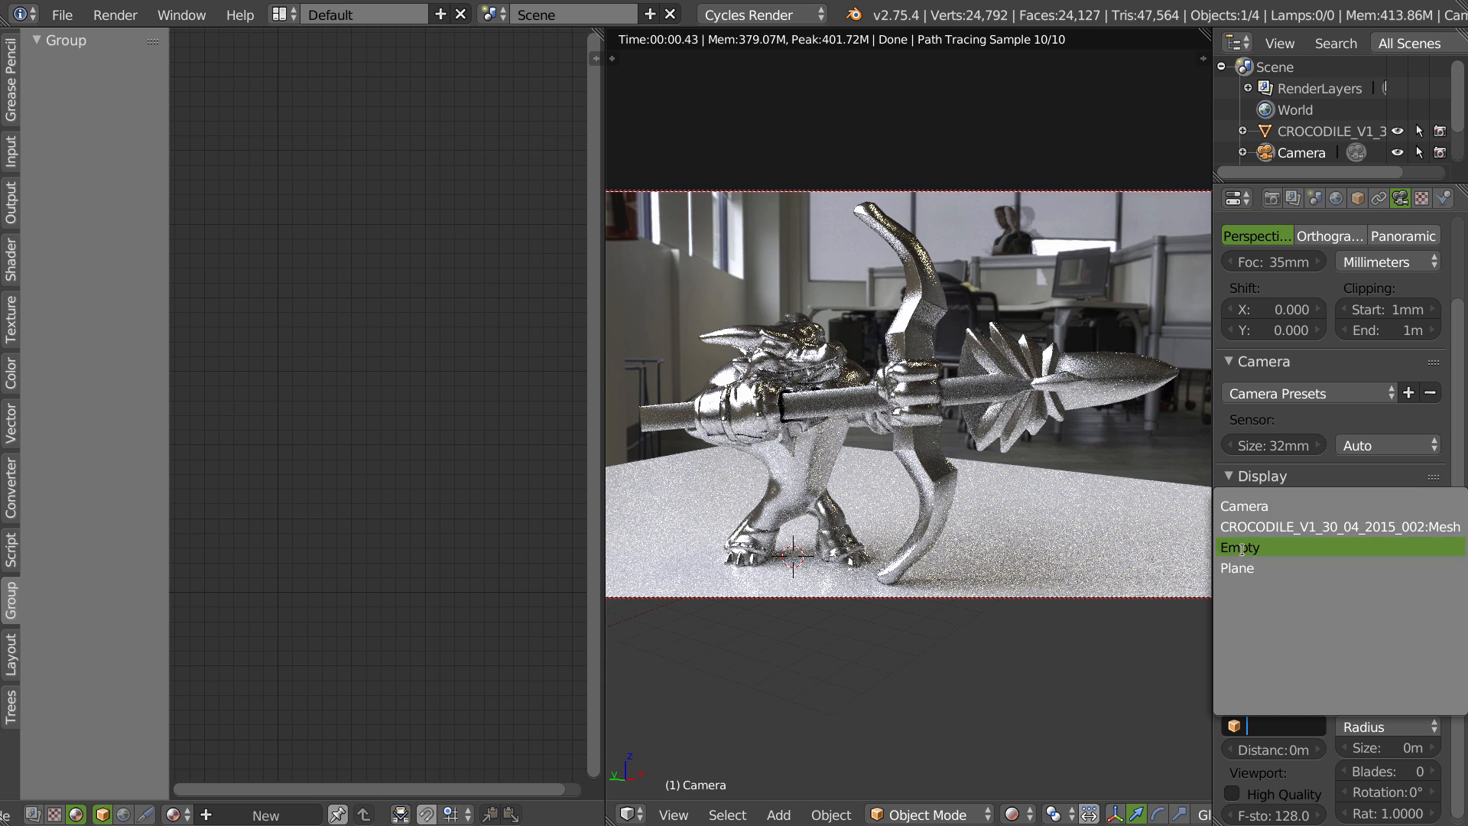
{"action": "left_click", "coordinate": [1244, 547]}
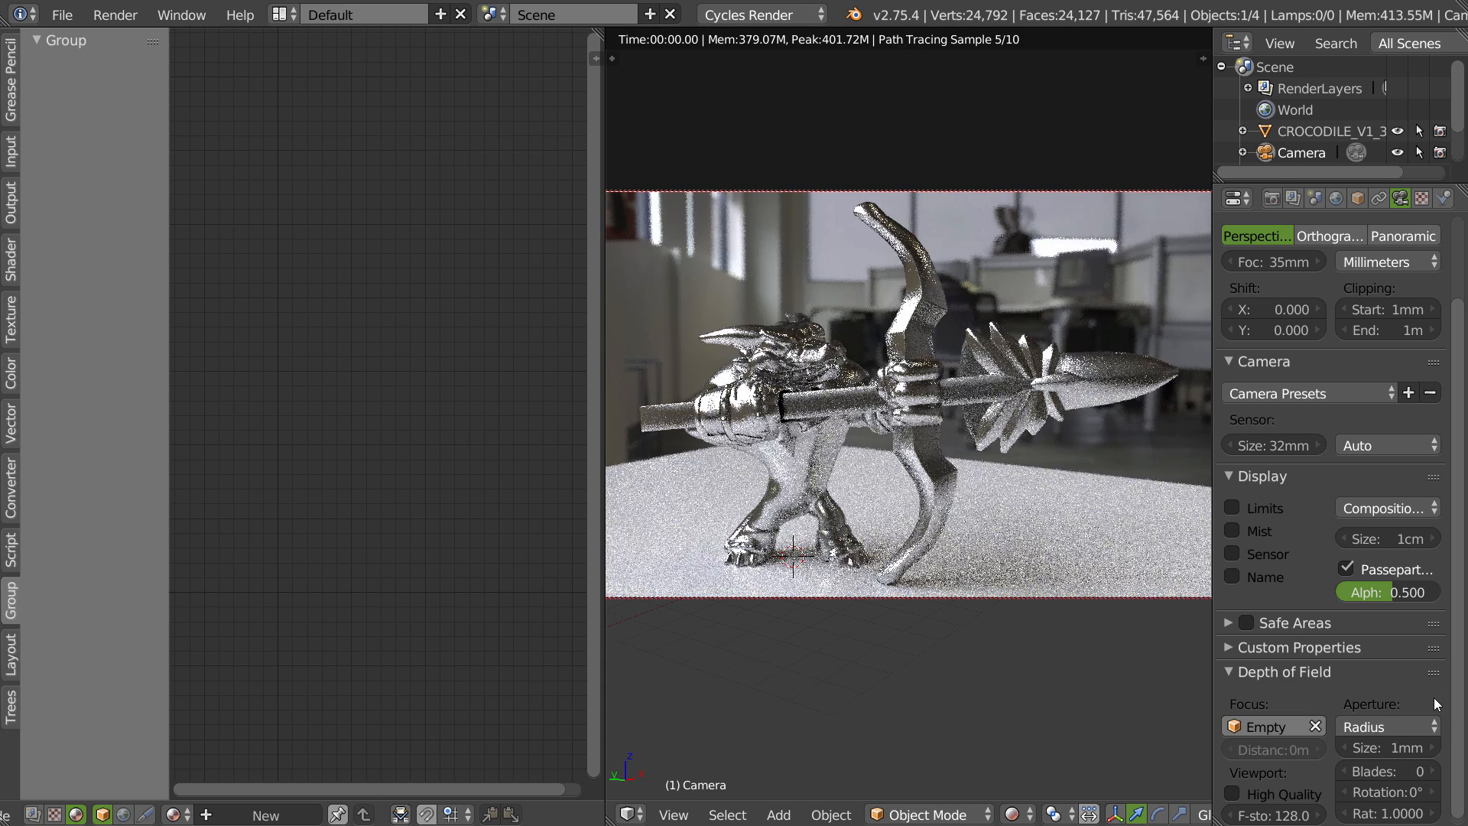
{"action": "key", "text": "Return"}
{"action": "mouse_move", "coordinate": [1393, 749]}
{"action": "left_mouse_down"}
{"action": "mouse_move", "coordinate": [1434, 756]}
{"action": "mouse_move", "coordinate": [1416, 757]}
{"action": "left_mouse_up"}
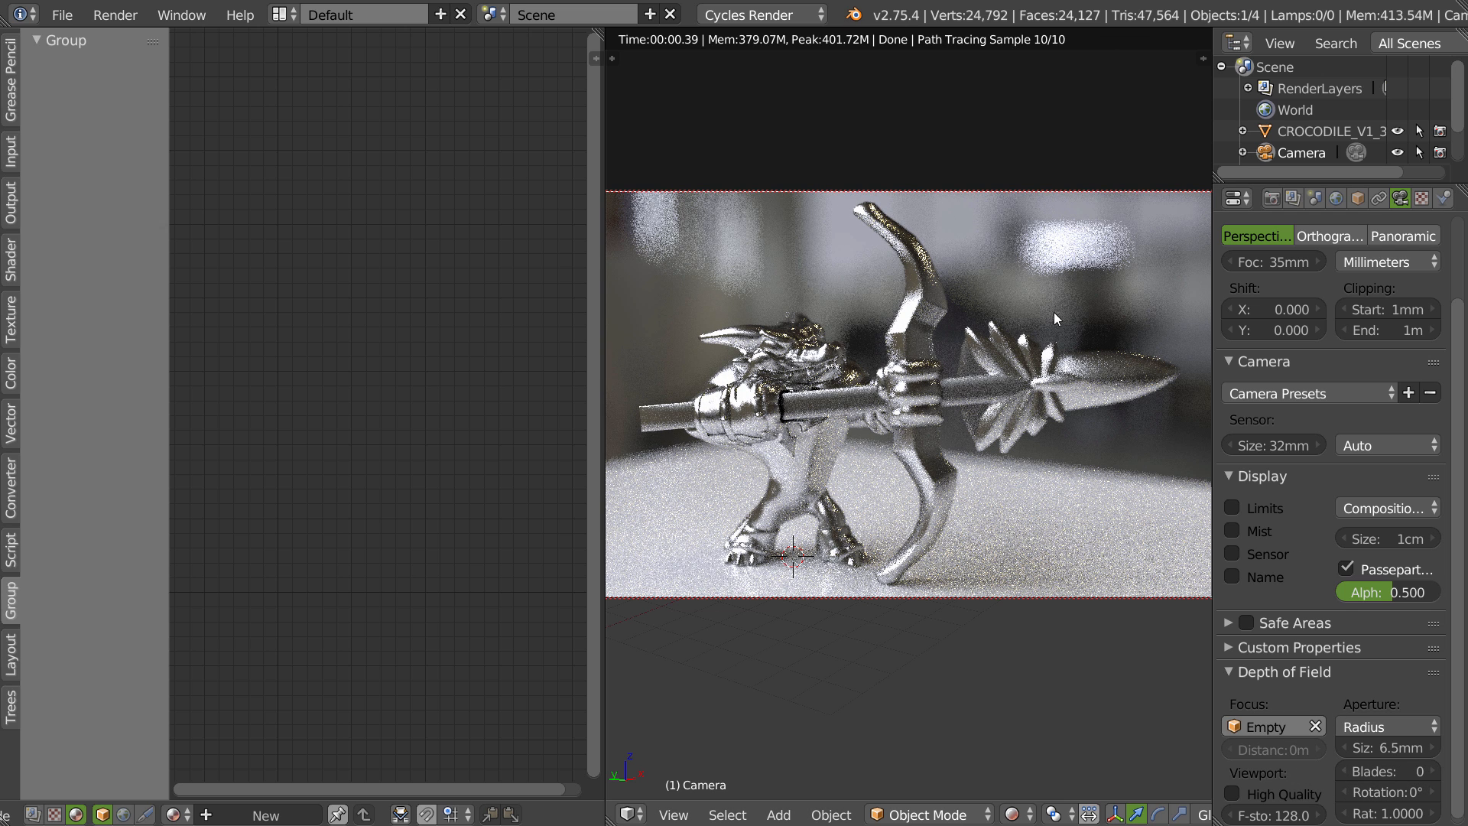
- Rotate the world's environment texture mapping about Z to -50.53°
{"action": "left_click", "coordinate": [1421, 199]}
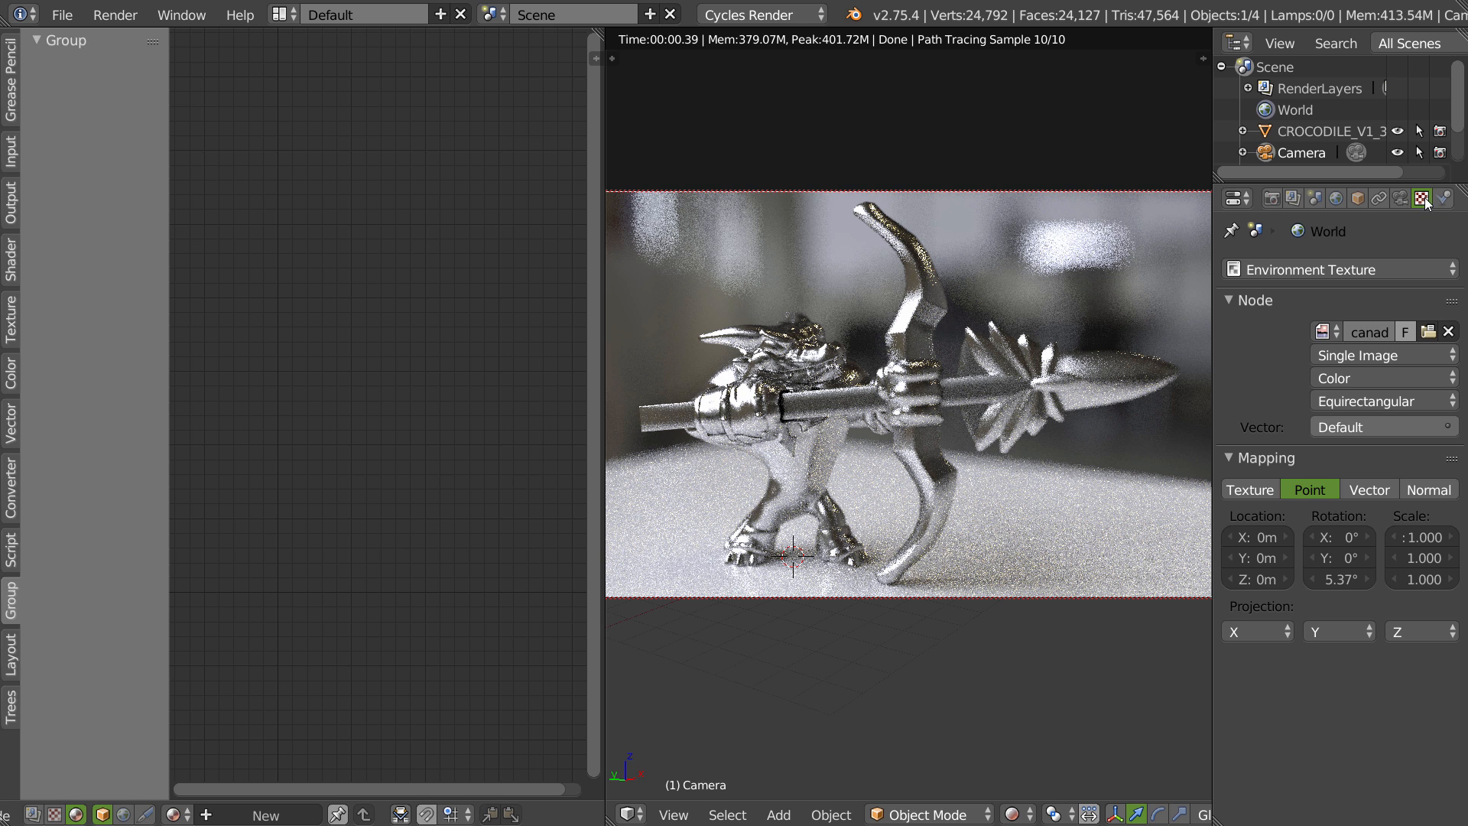
{"action": "left_click", "coordinate": [1297, 280]}
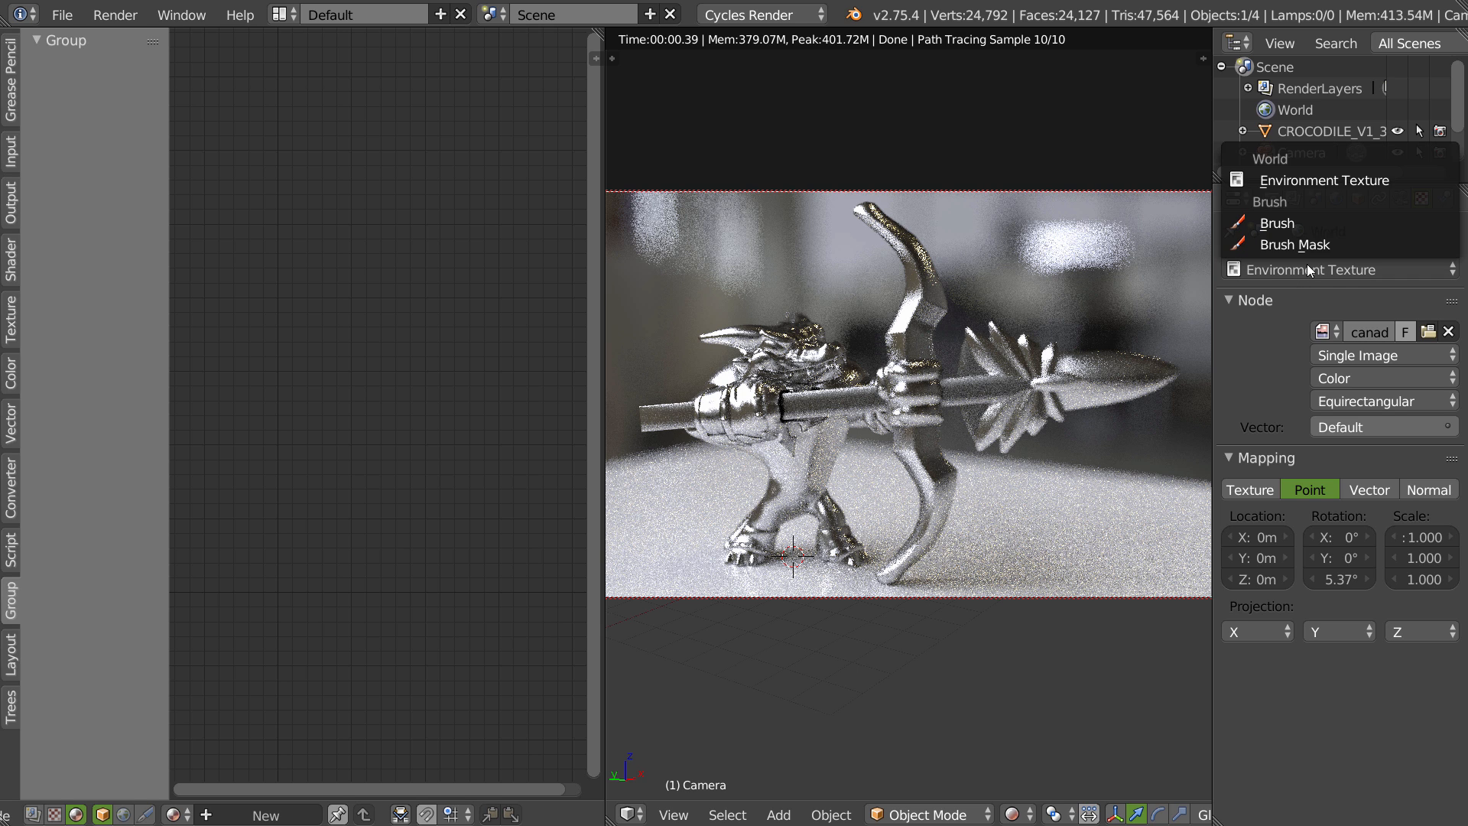
{"action": "left_click", "coordinate": [1280, 180]}
{"action": "left_click_drag", "start_coordinate": [1337, 580], "coordinate": [1255, 525]}
{"action": "left_click_drag", "start_coordinate": [1346, 579], "coordinate": [1040, 584]}
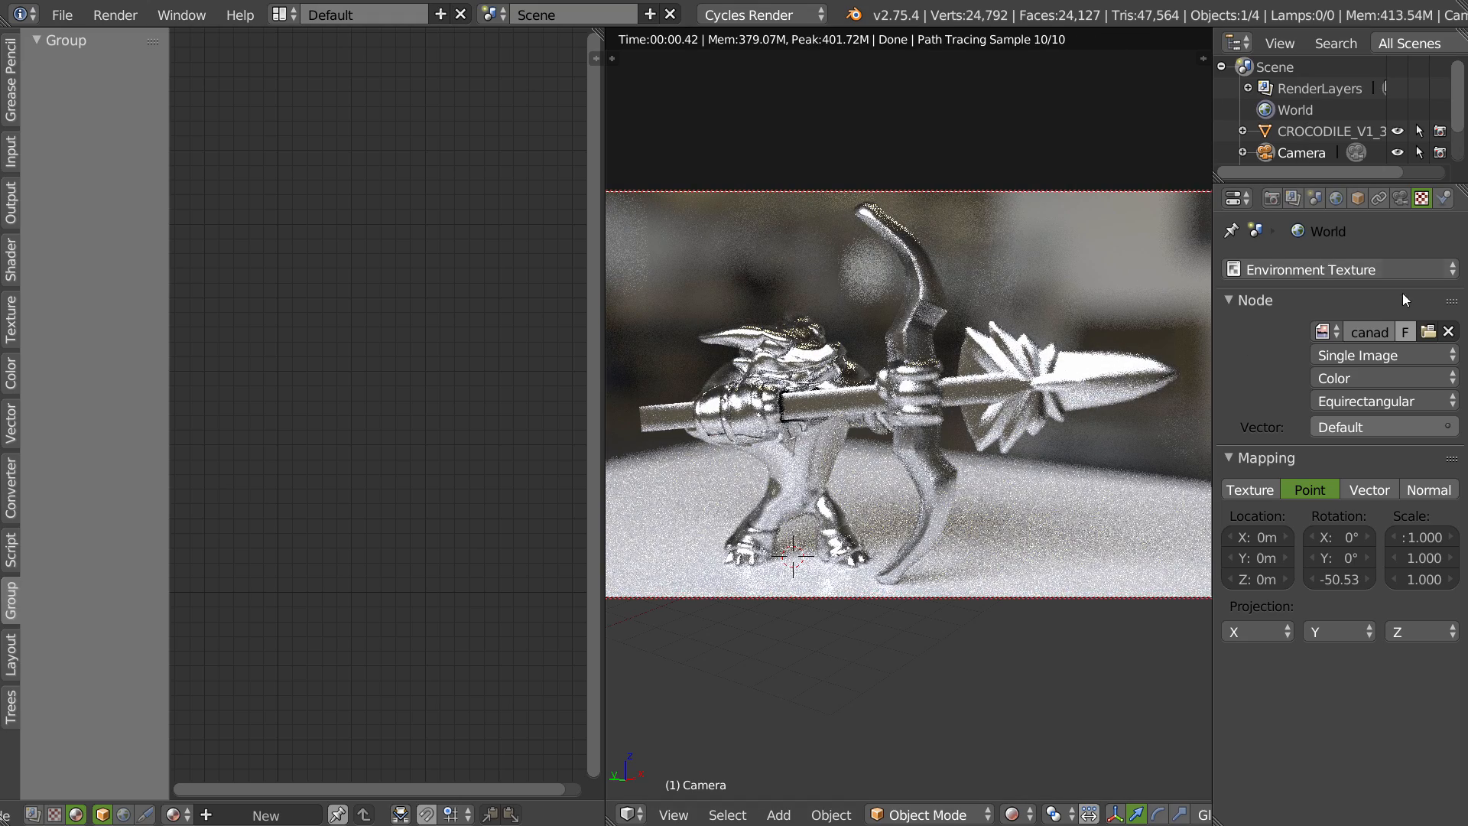
- Adjust the camera's aperture radius to 7.1 mm
{"action": "left_click", "coordinate": [1400, 199]}
{"action": "mouse_move", "coordinate": [1390, 746]}
{"action": "left_mouse_down"}
{"action": "mouse_move", "coordinate": [1355, 745]}
{"action": "mouse_move", "coordinate": [1369, 745]}
{"action": "left_mouse_up"}
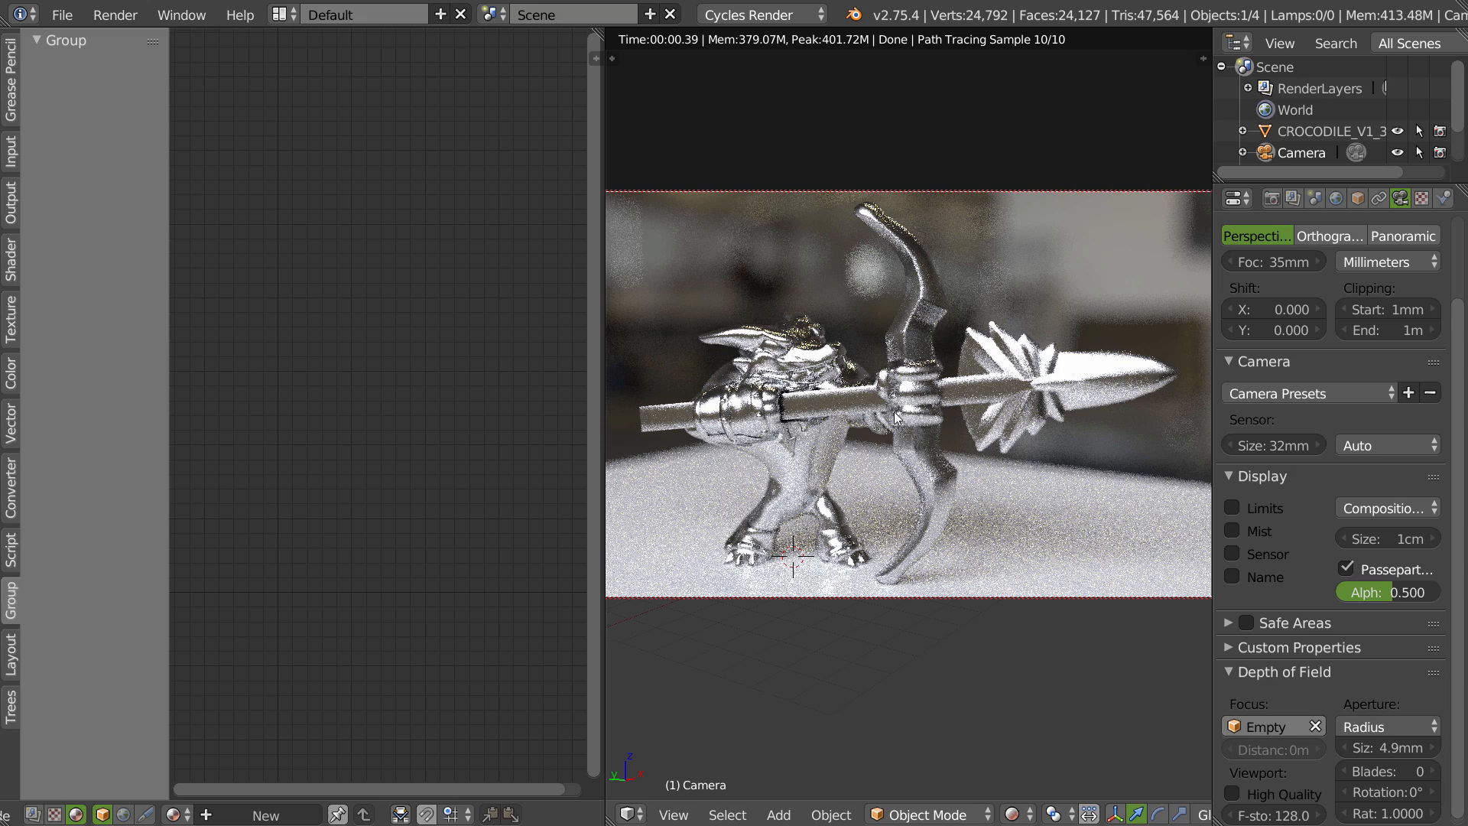
{"action": "left_click_drag", "start_coordinate": [1388, 749], "coordinate": [1405, 751]}
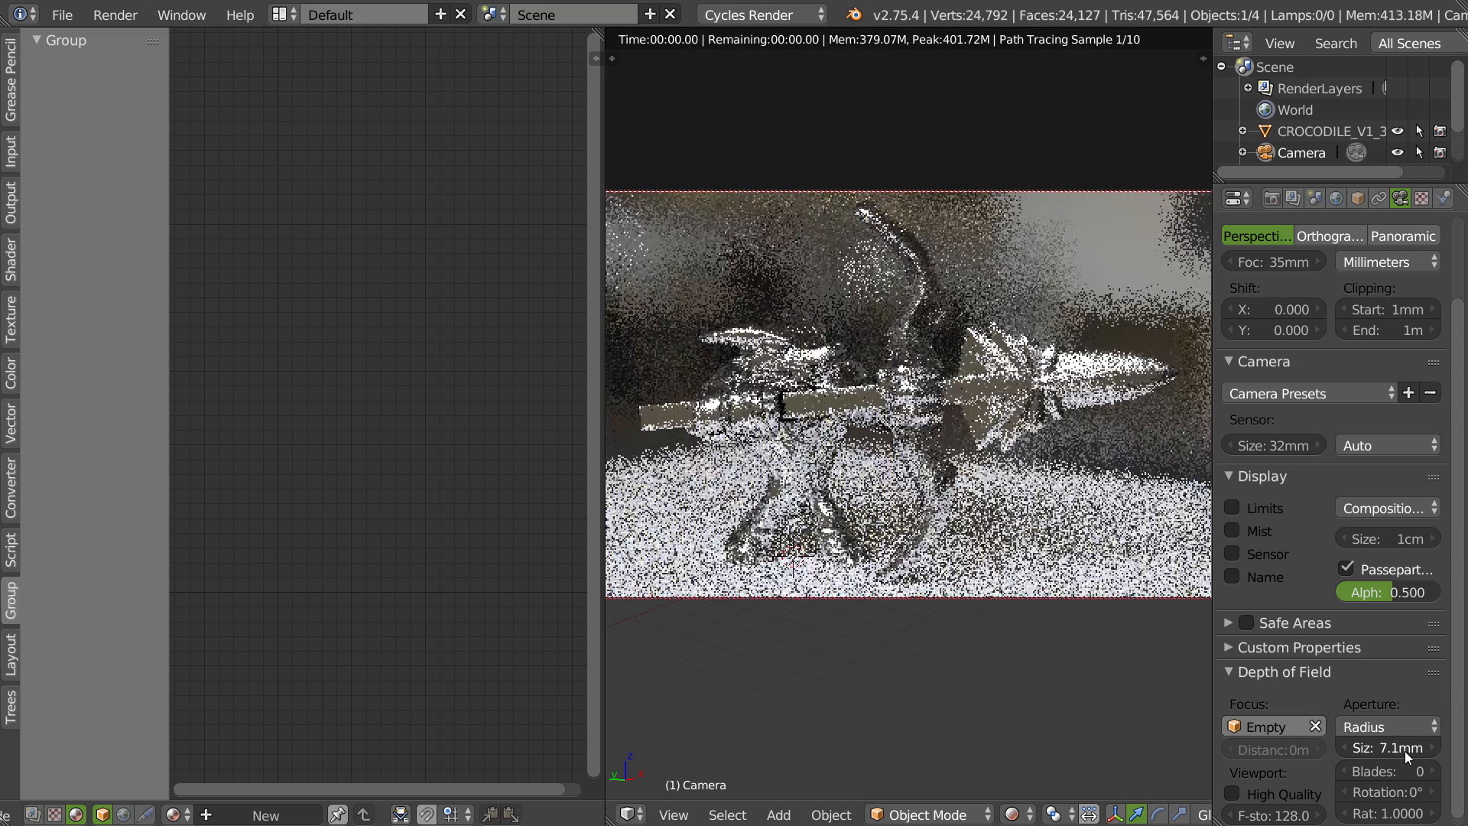
- Increase the strength of the world's background lighting
{"action": "left_click", "coordinate": [1336, 199]}
{"action": "left_click", "coordinate": [1429, 564]}
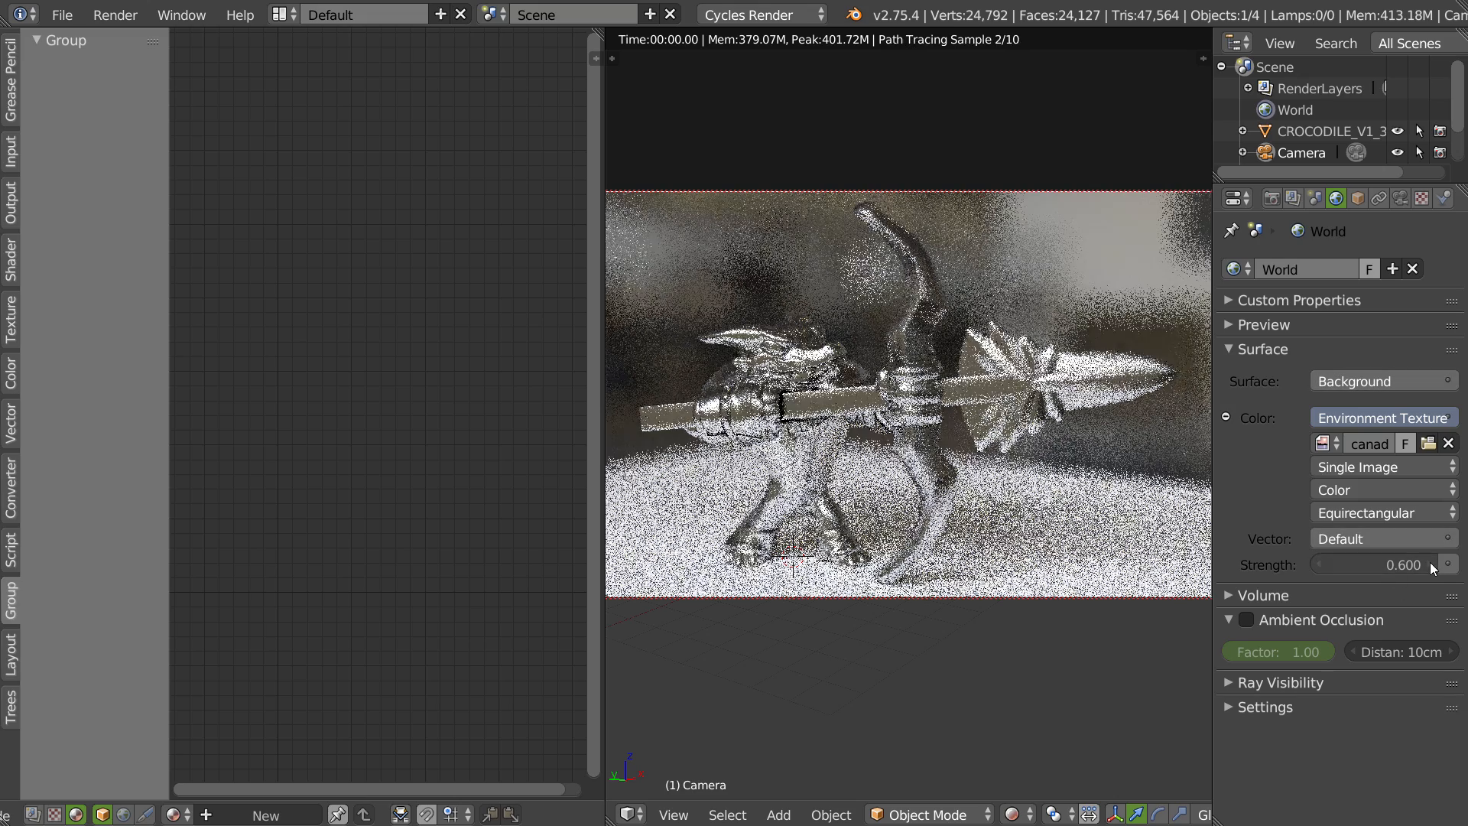
{"action": "left_click", "coordinate": [1430, 564]}
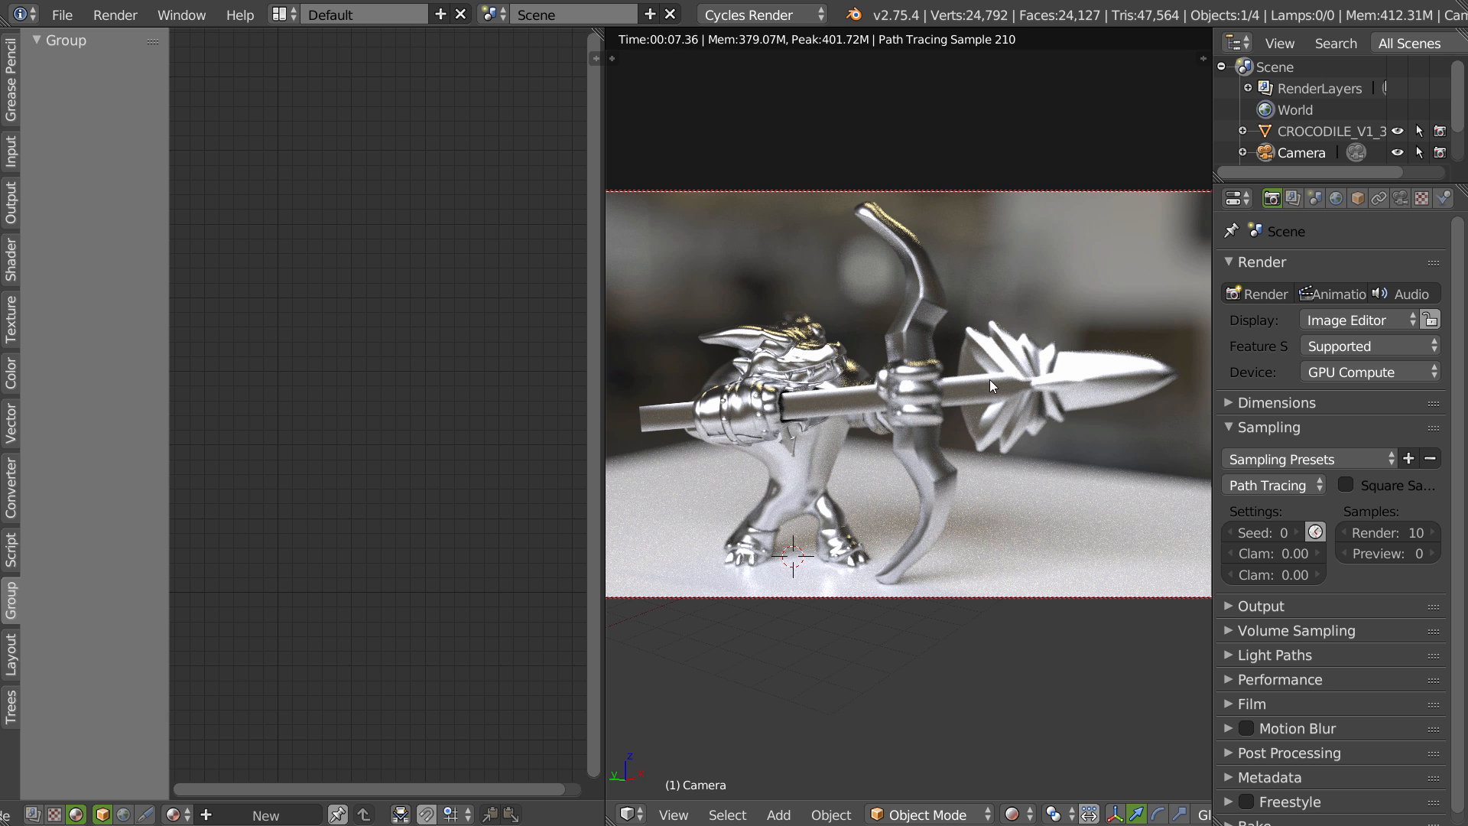
- Add a second material slot to the crocodile and create a new material in it
{"action": "left_click", "coordinate": [1305, 132]}
{"action": "left_click", "coordinate": [1443, 198]}
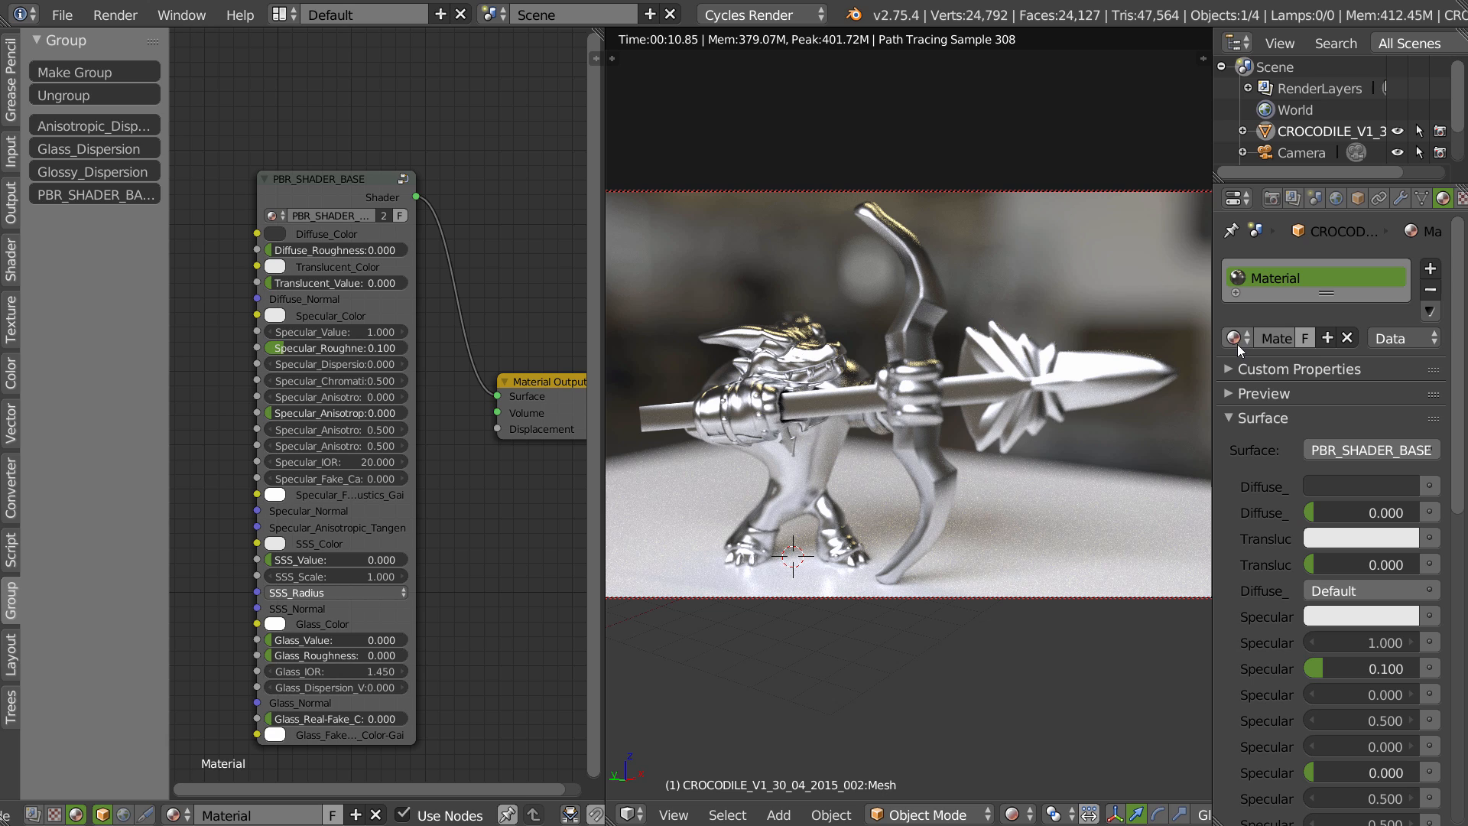
{"action": "left_click", "coordinate": [1429, 268]}
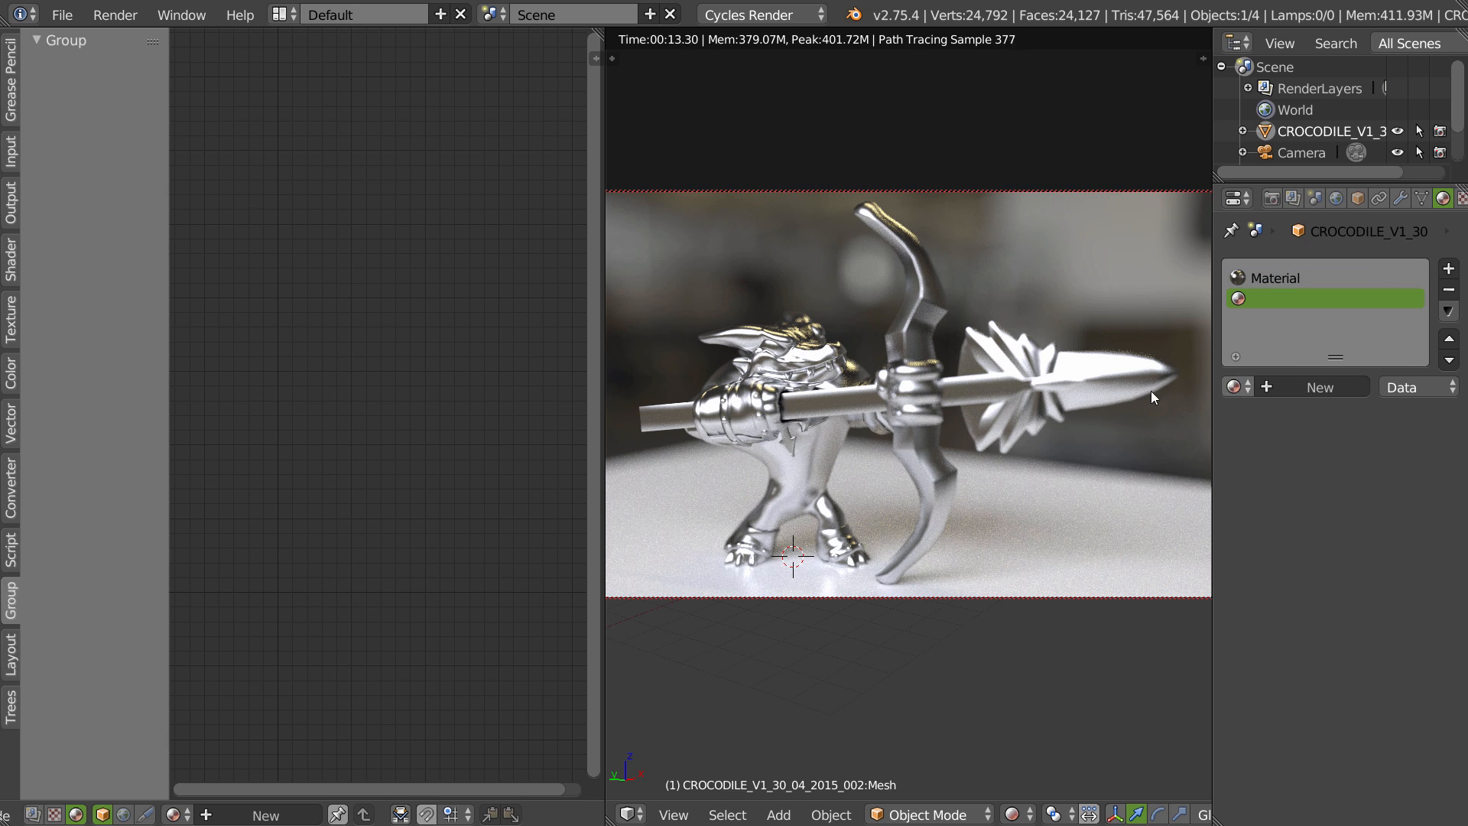
{"action": "left_click", "coordinate": [259, 816]}
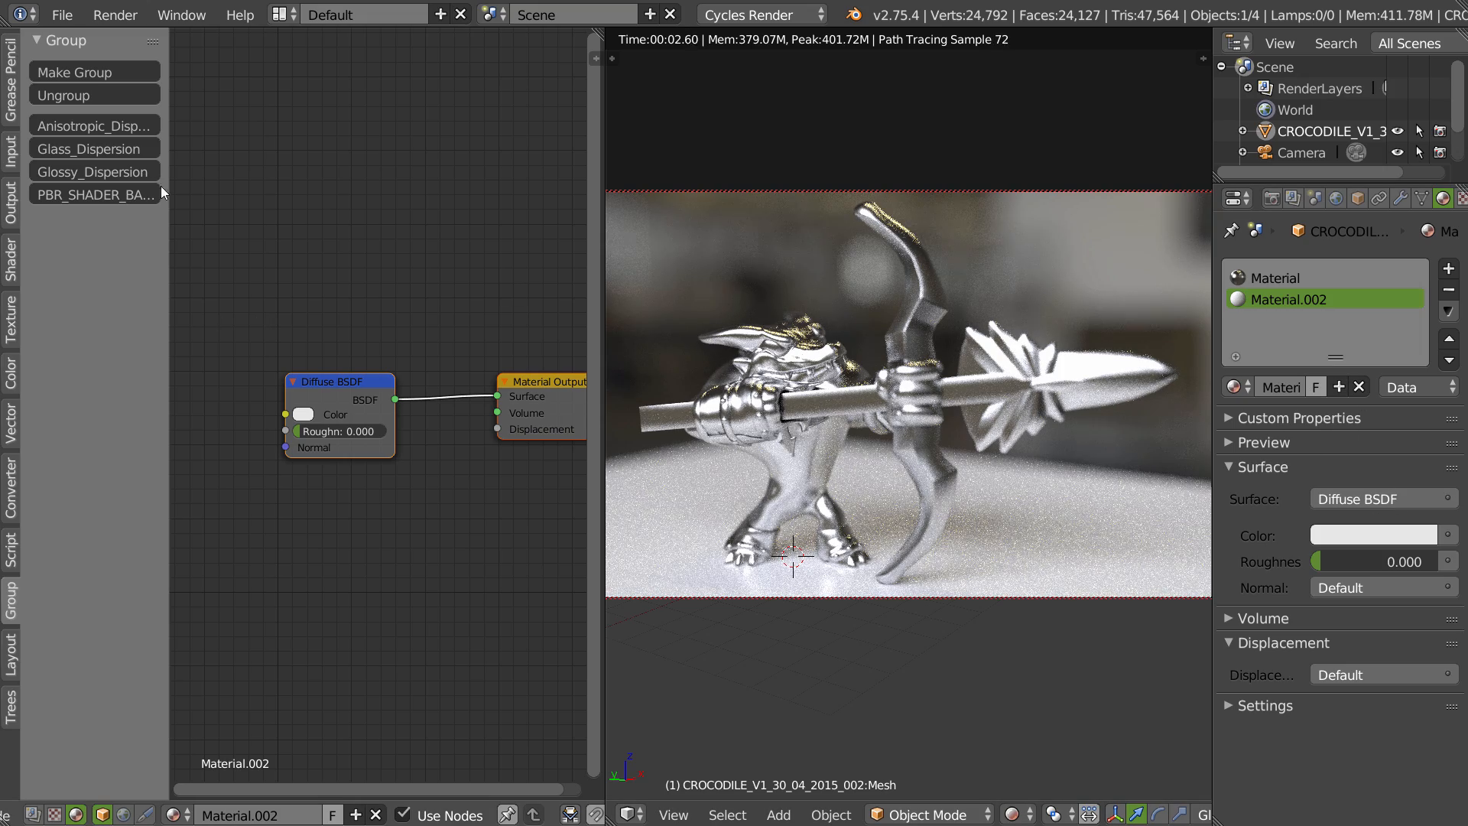
- Replace the new material's Diffuse BSDF with a widened PBR_SHADER_BASE node connected to Surface, and make its node group single-user
{"action": "left_click", "coordinate": [96, 195]}
{"action": "left_click", "coordinate": [374, 382]}
{"action": "key", "text": "x"}
{"action": "left_click_drag", "start_coordinate": [209, 199], "coordinate": [498, 397]}
{"action": "left_click", "coordinate": [345, 246]}
{"action": "left_click_drag", "start_coordinate": [379, 338], "coordinate": [431, 343]}
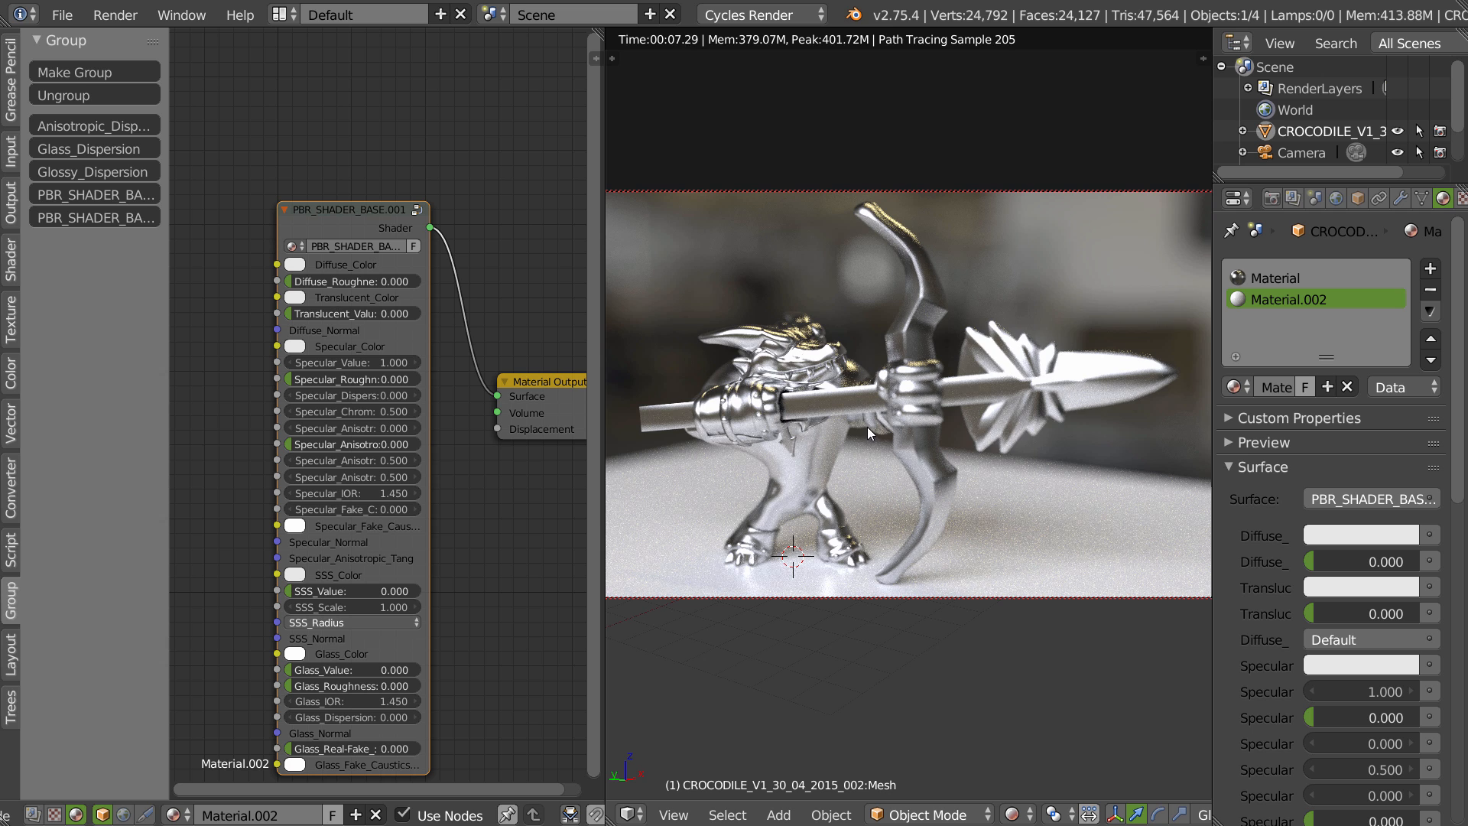
- Show the 3D view in solid shading and put the crocodile mesh in Edit Mode with face selection
{"action": "key", "text": "shift+z"}
{"action": "key", "text": "ctrl+Tab"}
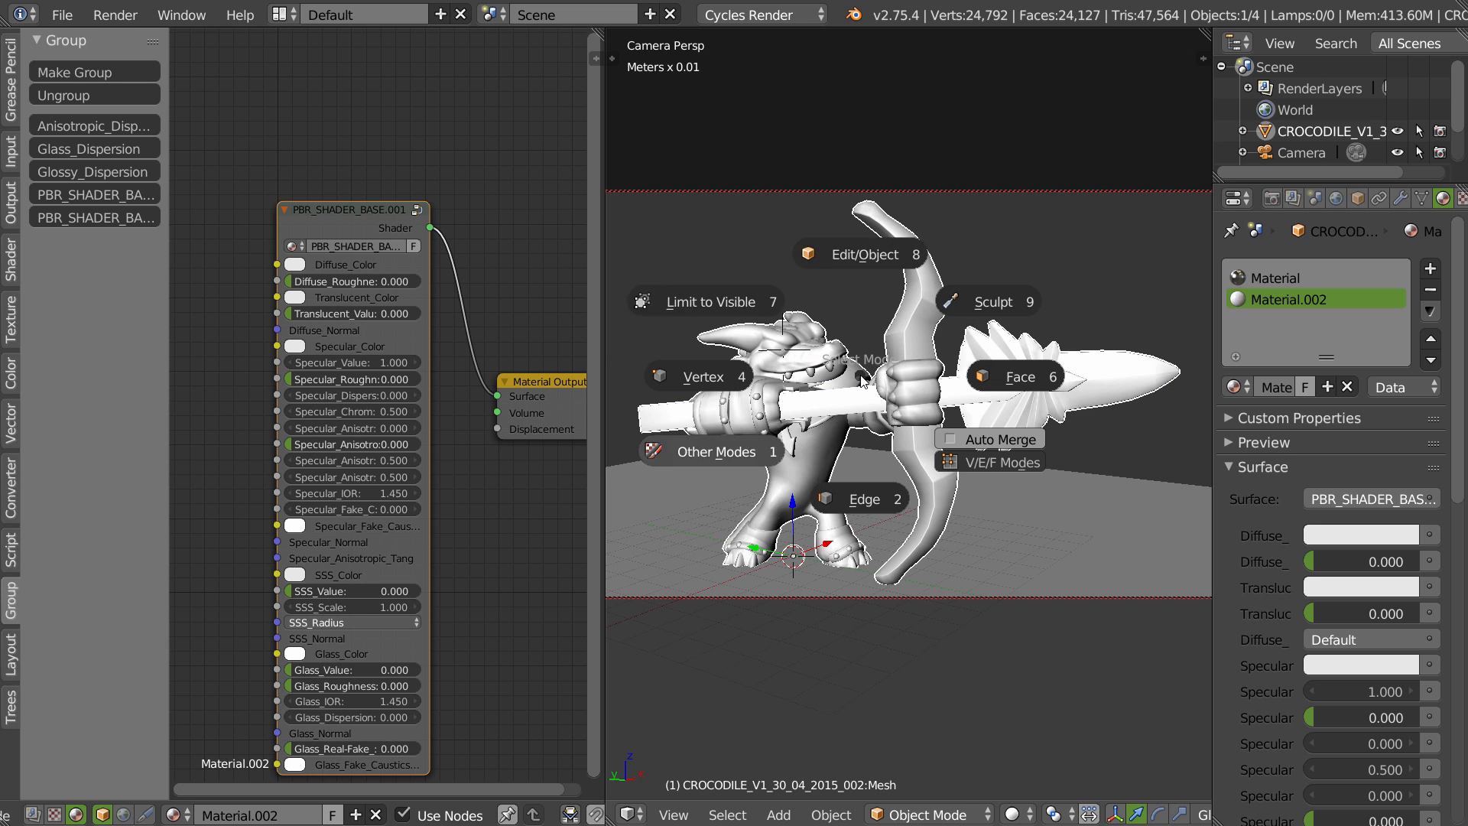
{"action": "left_click", "coordinate": [1019, 378]}
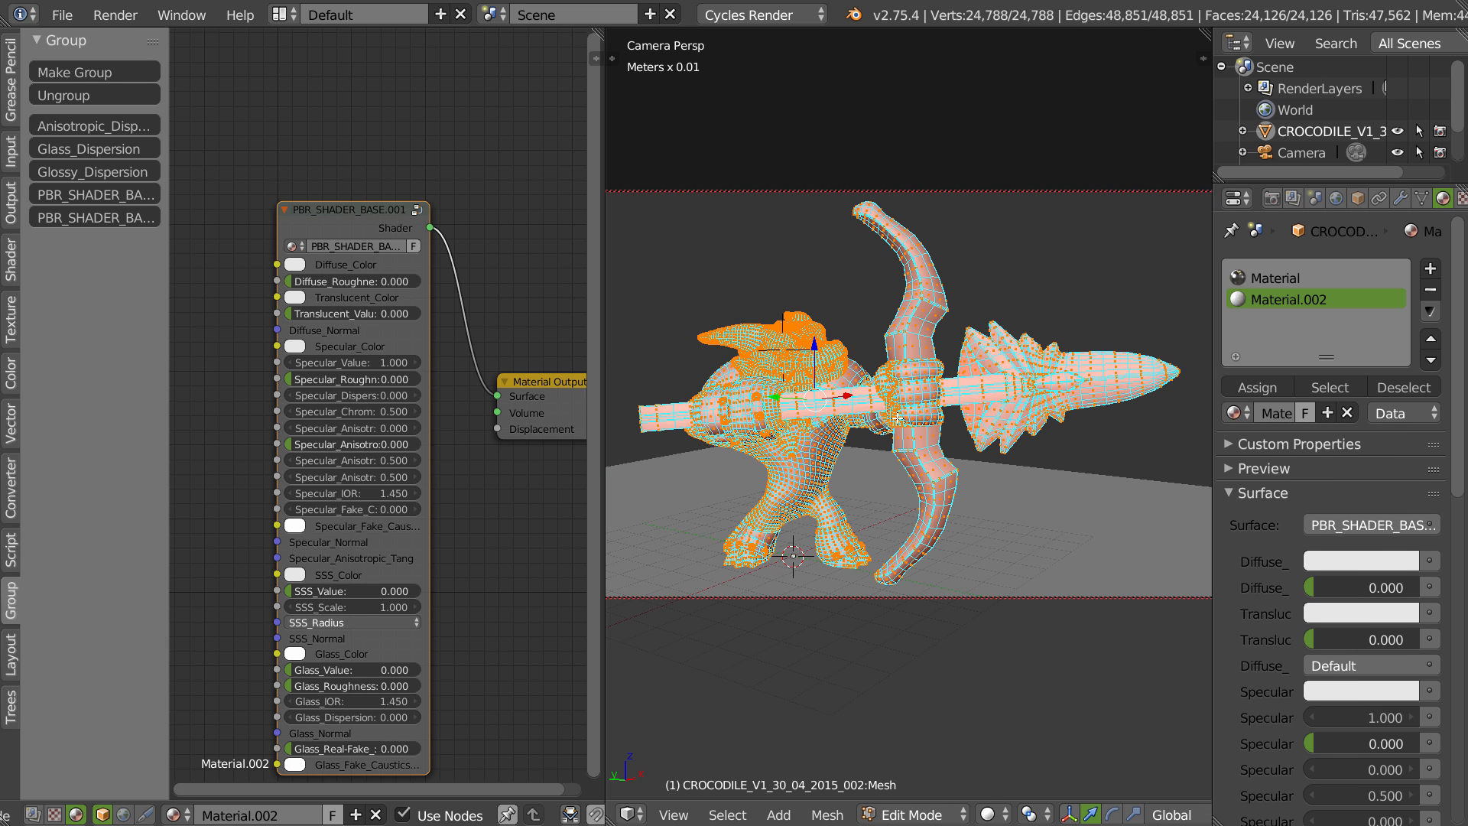
- Clear the selection, select the linked faces of the spear and both bow limbs, and assign Material.002 to them
{"action": "key", "text": "a"}
{"action": "left_click", "coordinate": [924, 361]}
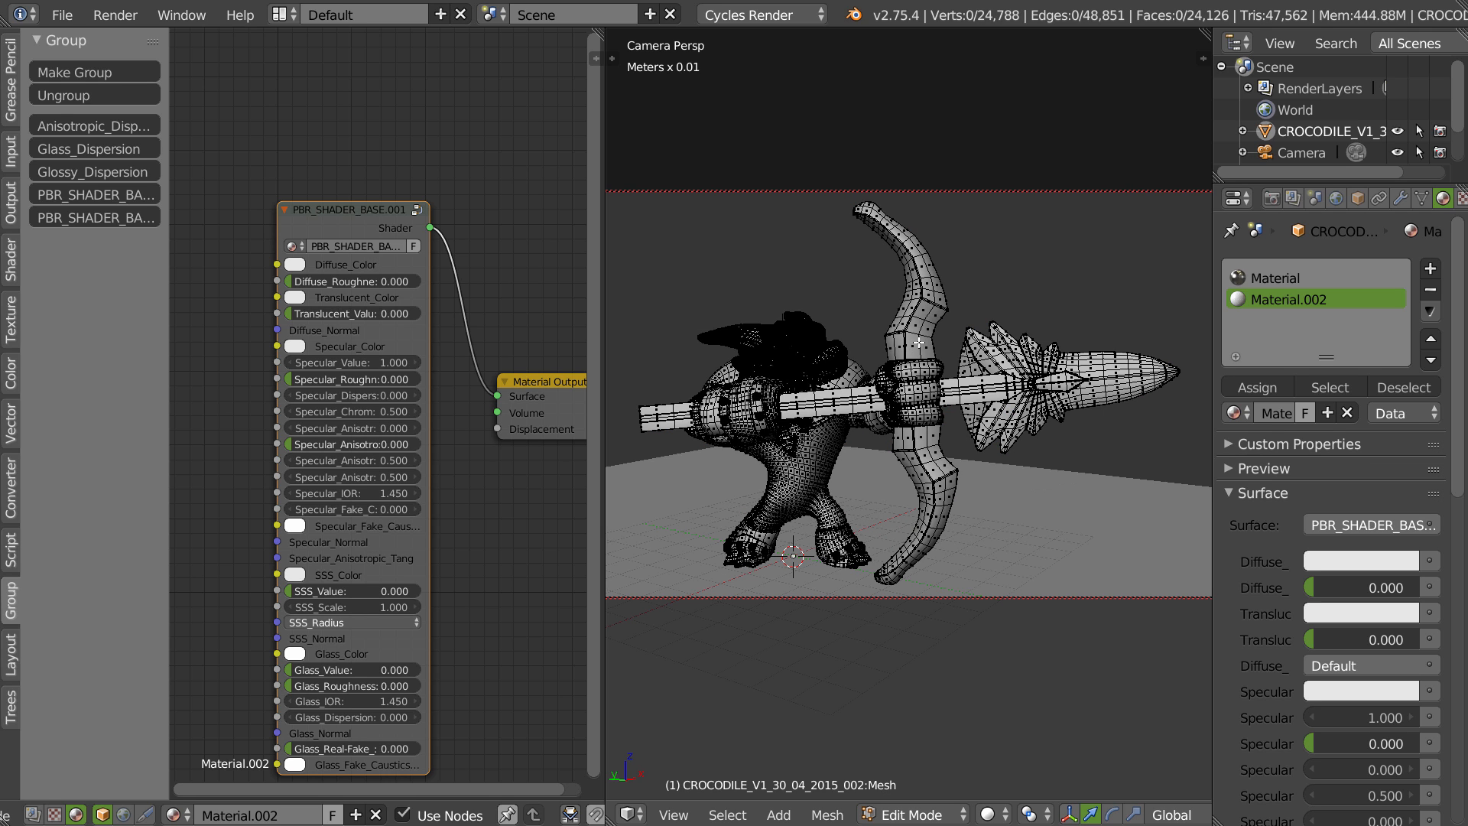
{"action": "key", "text": "l"}
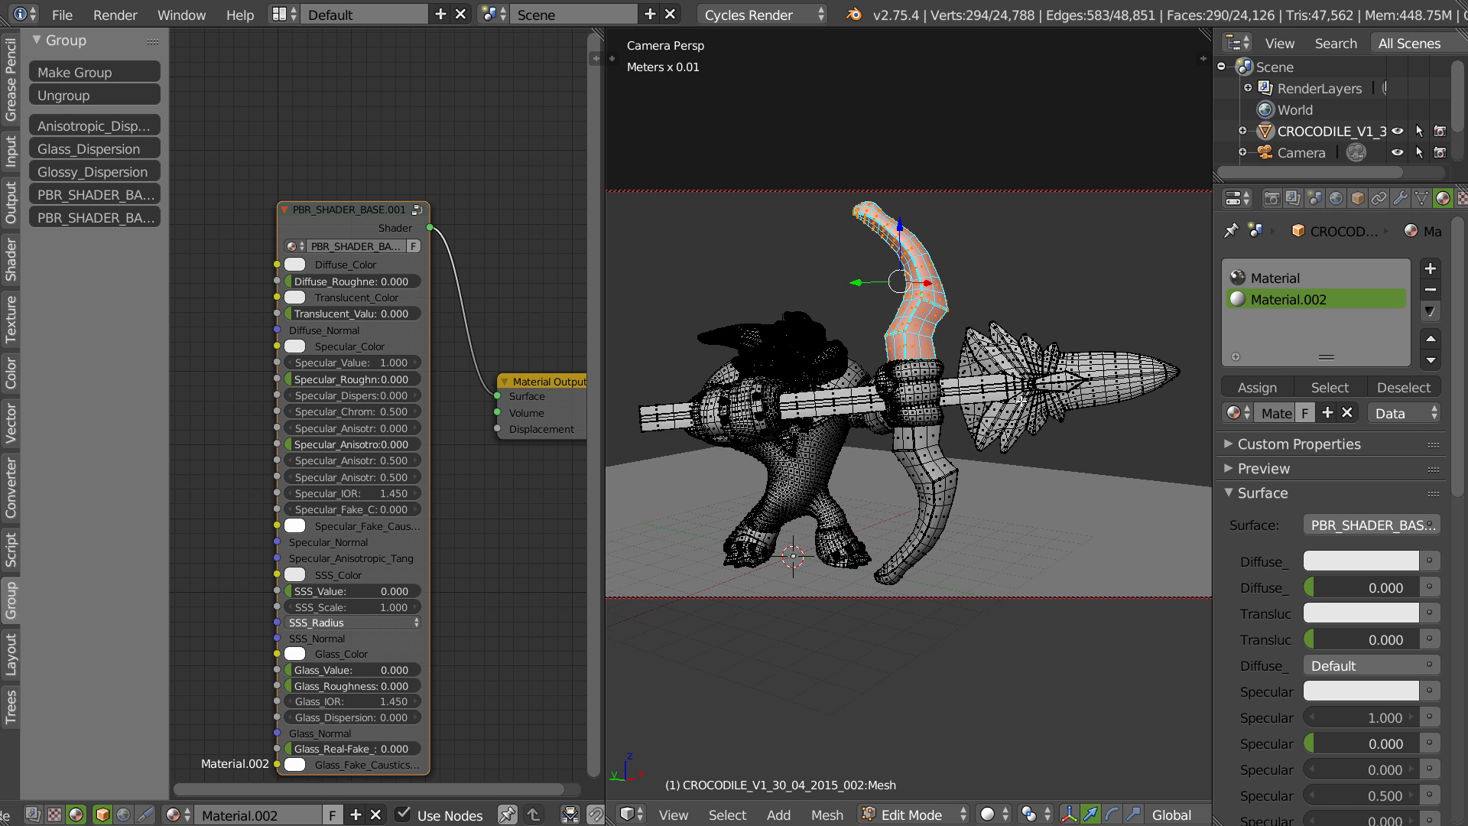
{"action": "key", "text": "l"}
{"action": "key", "text": "l"}
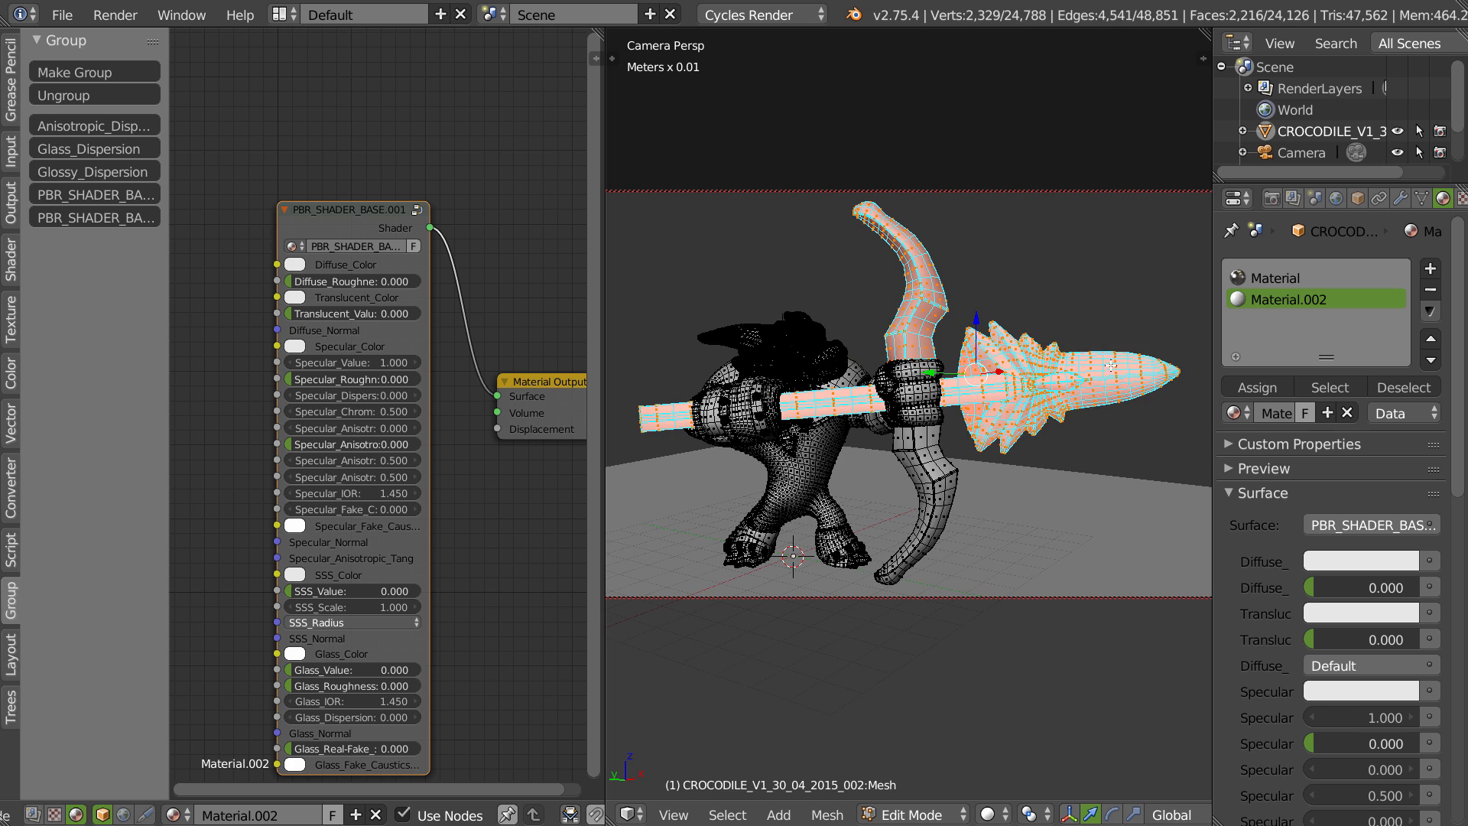
{"action": "middle_click_drag", "start_coordinate": [1050, 366], "coordinate": [898, 429]}
{"action": "key", "text": "l"}
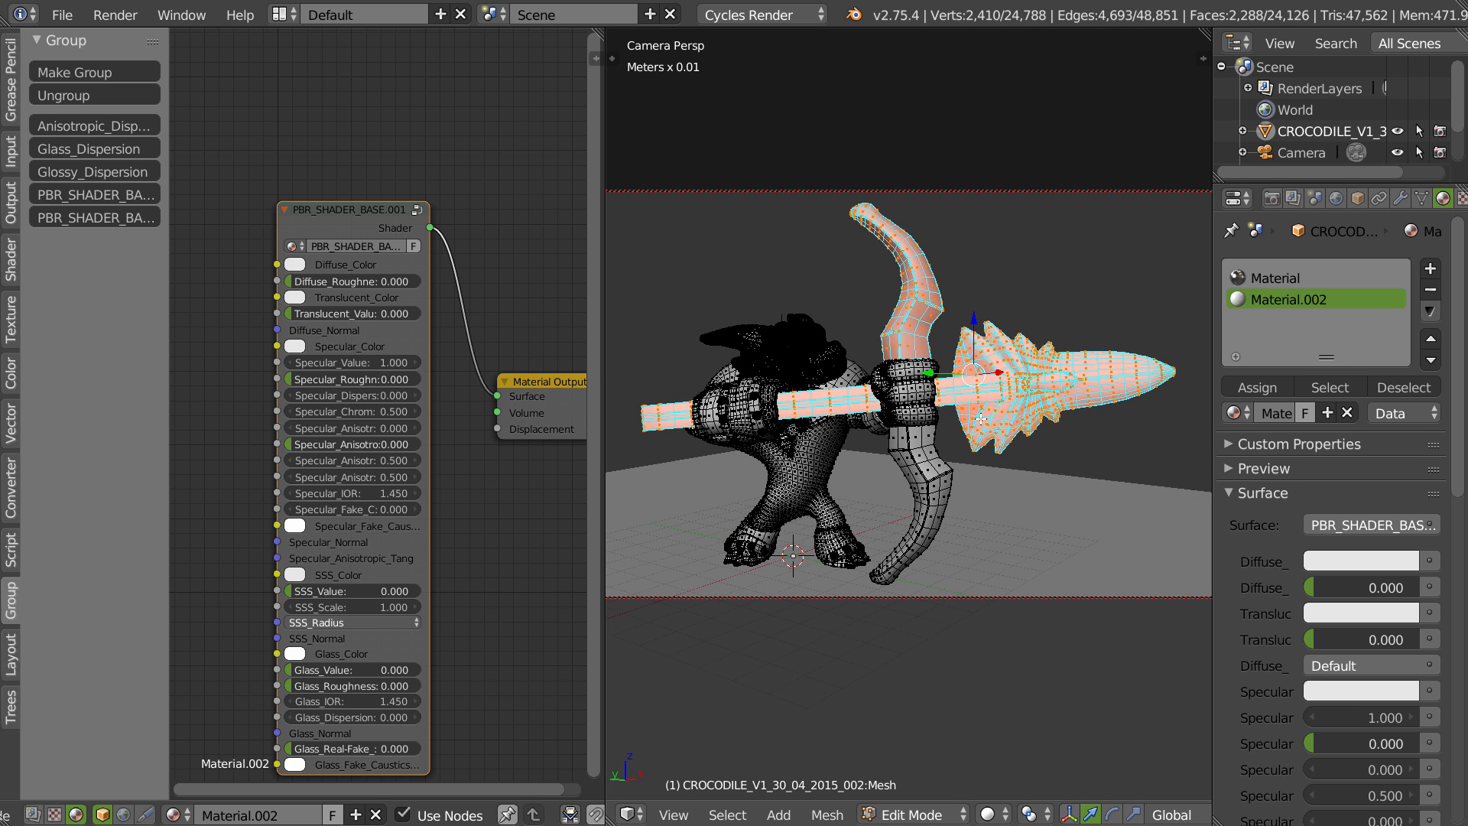
{"action": "key", "text": "q"}
{"action": "left_click", "coordinate": [787, 470]}
{"action": "key", "text": "l"}
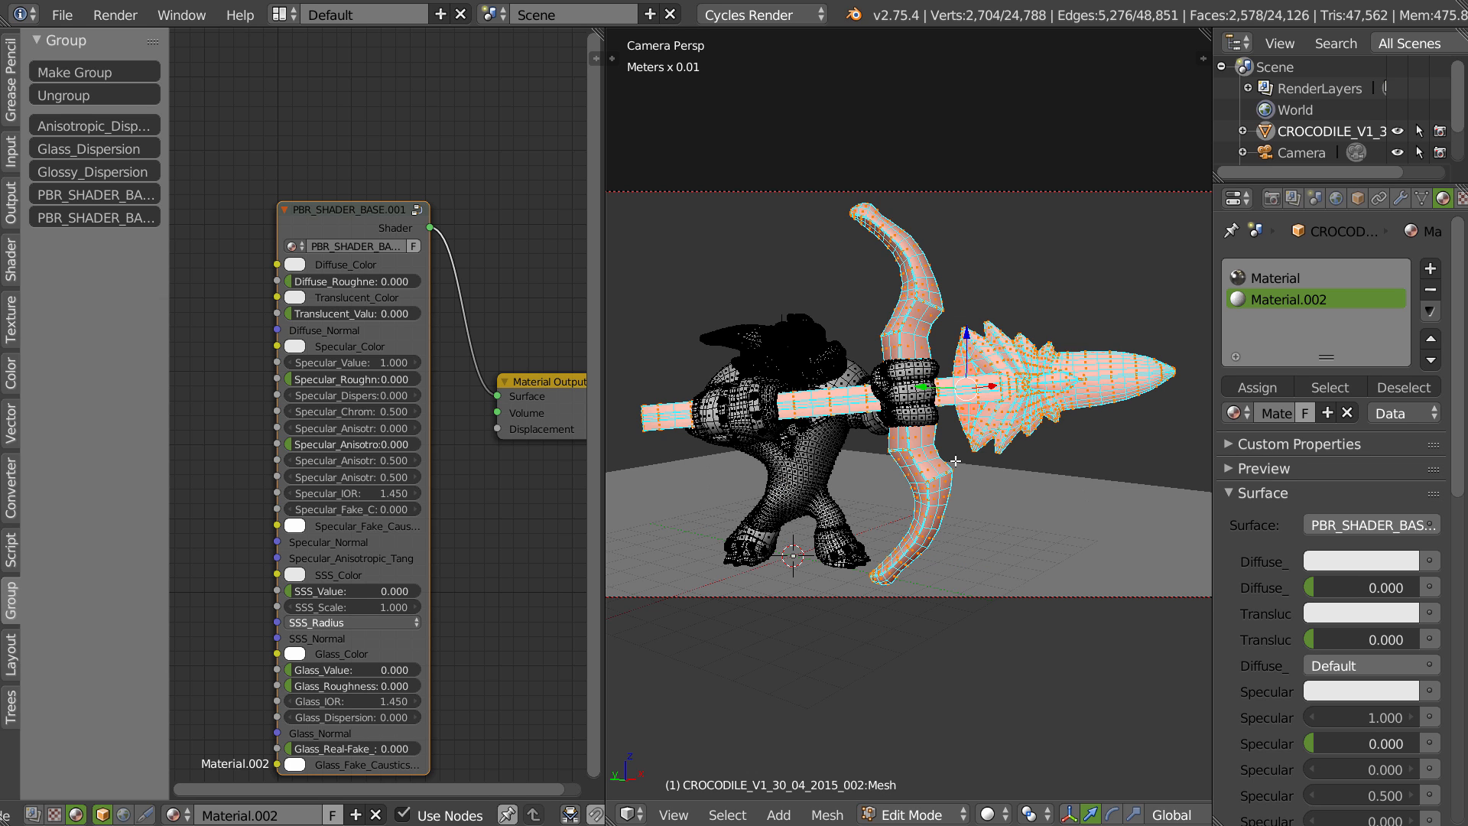
{"action": "left_click", "coordinate": [1261, 393]}
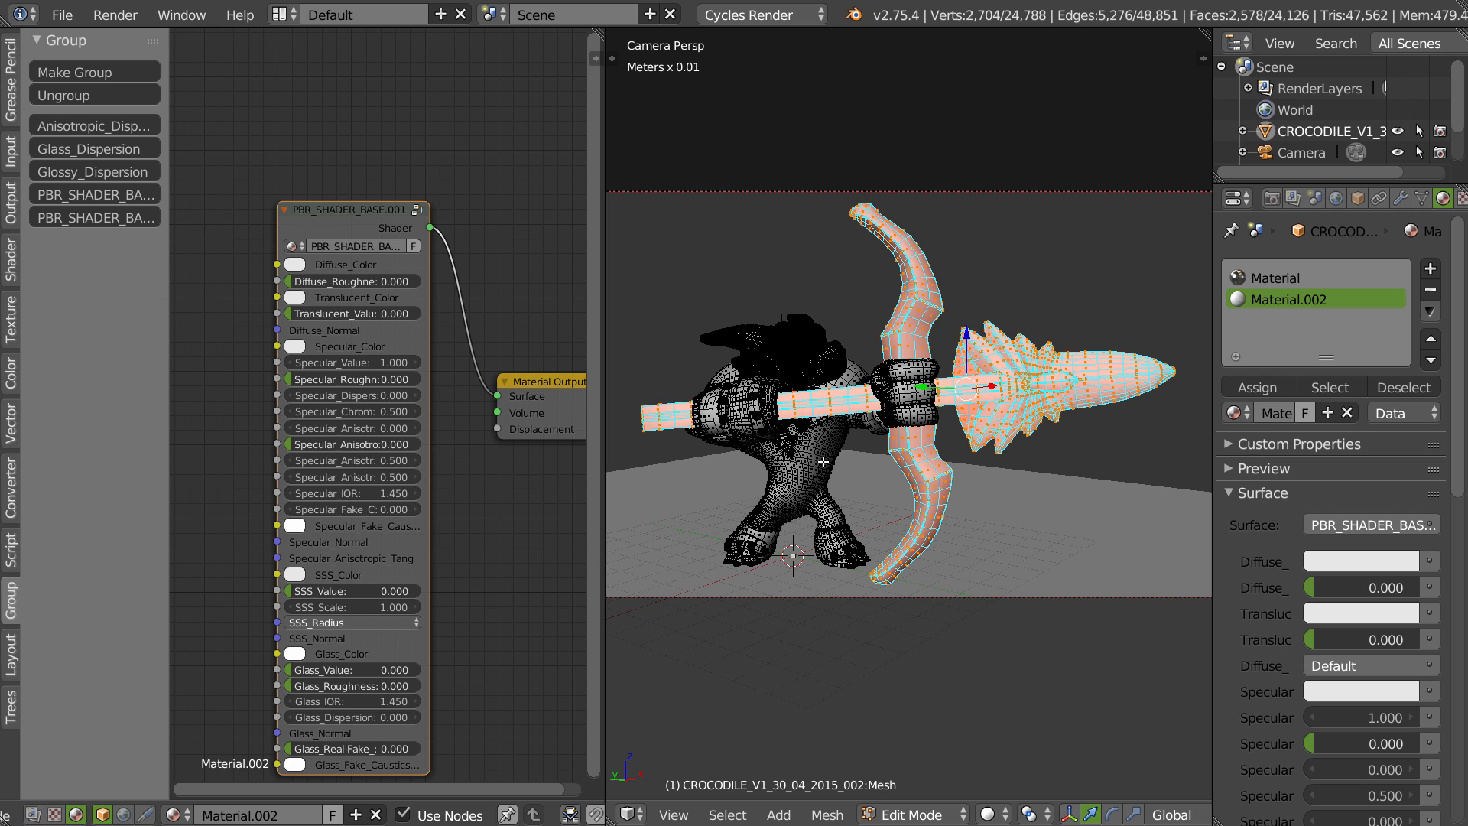
- Leave Edit Mode and add a Subsurf modifier to the crocodile
{"action": "key", "text": "Tab"}
{"action": "right_click", "coordinate": [887, 432]}
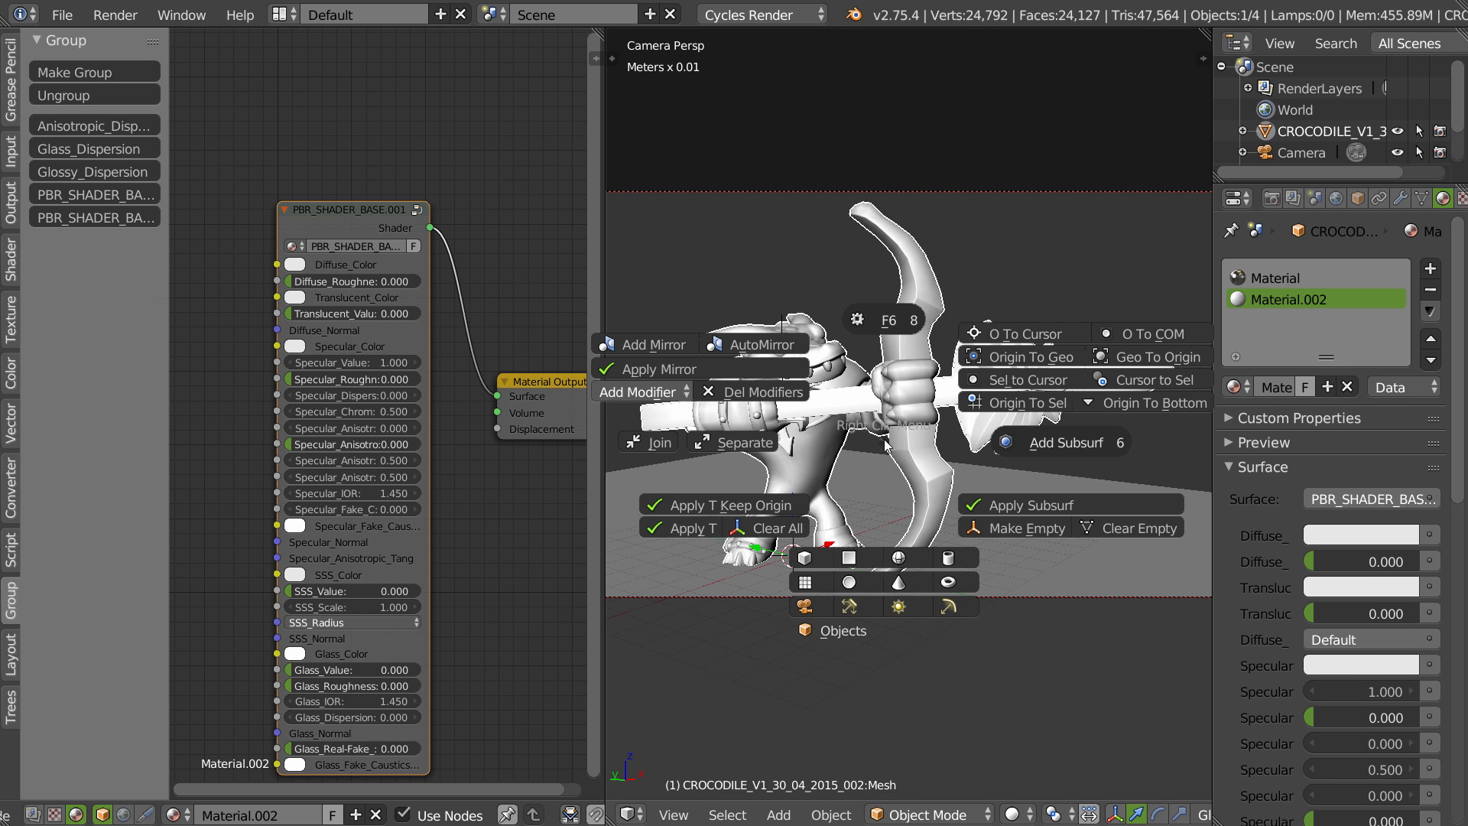
{"action": "left_click", "coordinate": [1020, 444]}
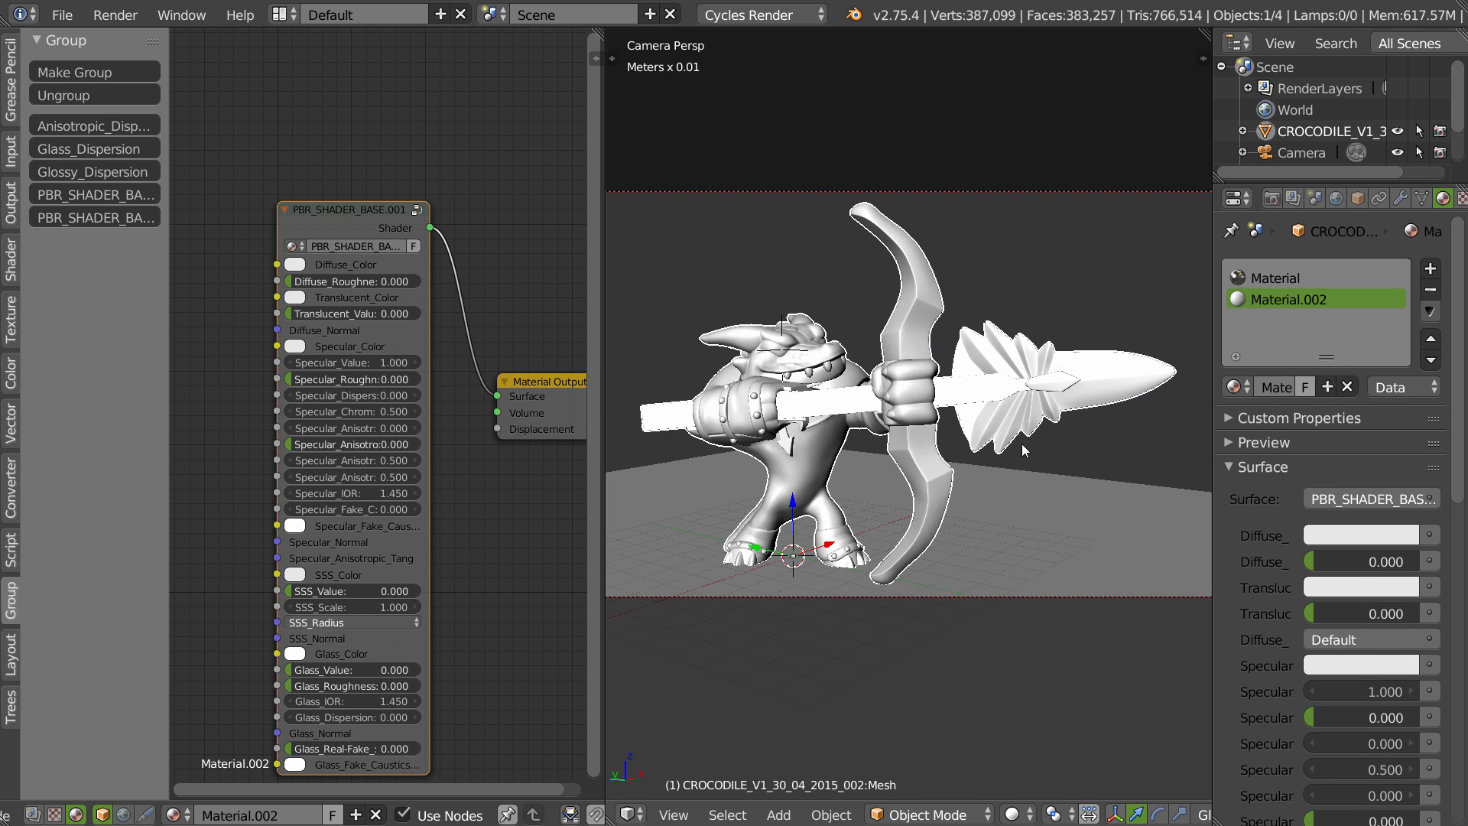
- Show the 3D view in rendered shading and set Material.002's Glass_Value to 1.000 and Glass_Roughness to 0.085
{"action": "key", "text": "z"}
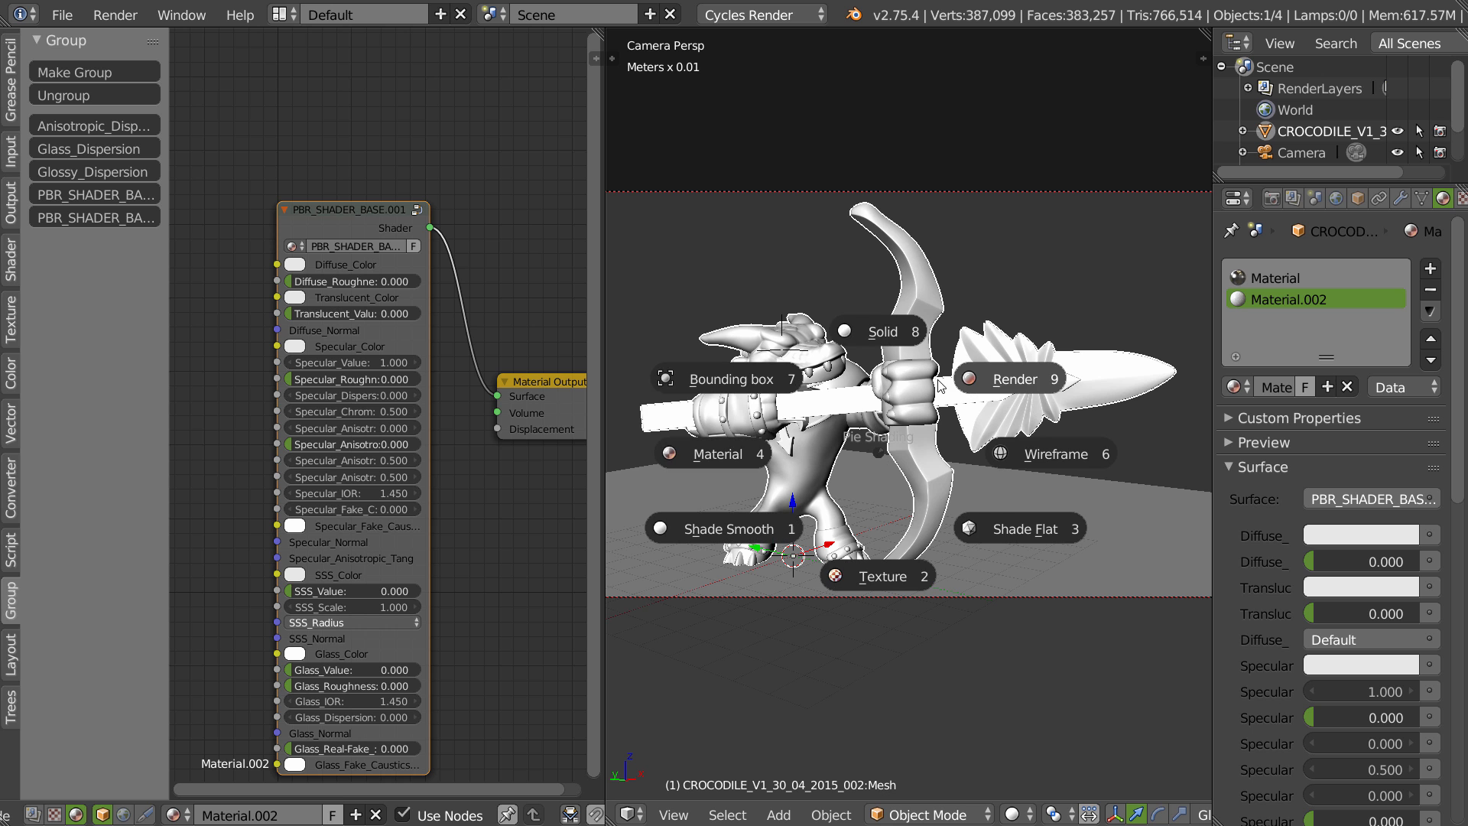
{"action": "left_click", "coordinate": [1007, 382]}
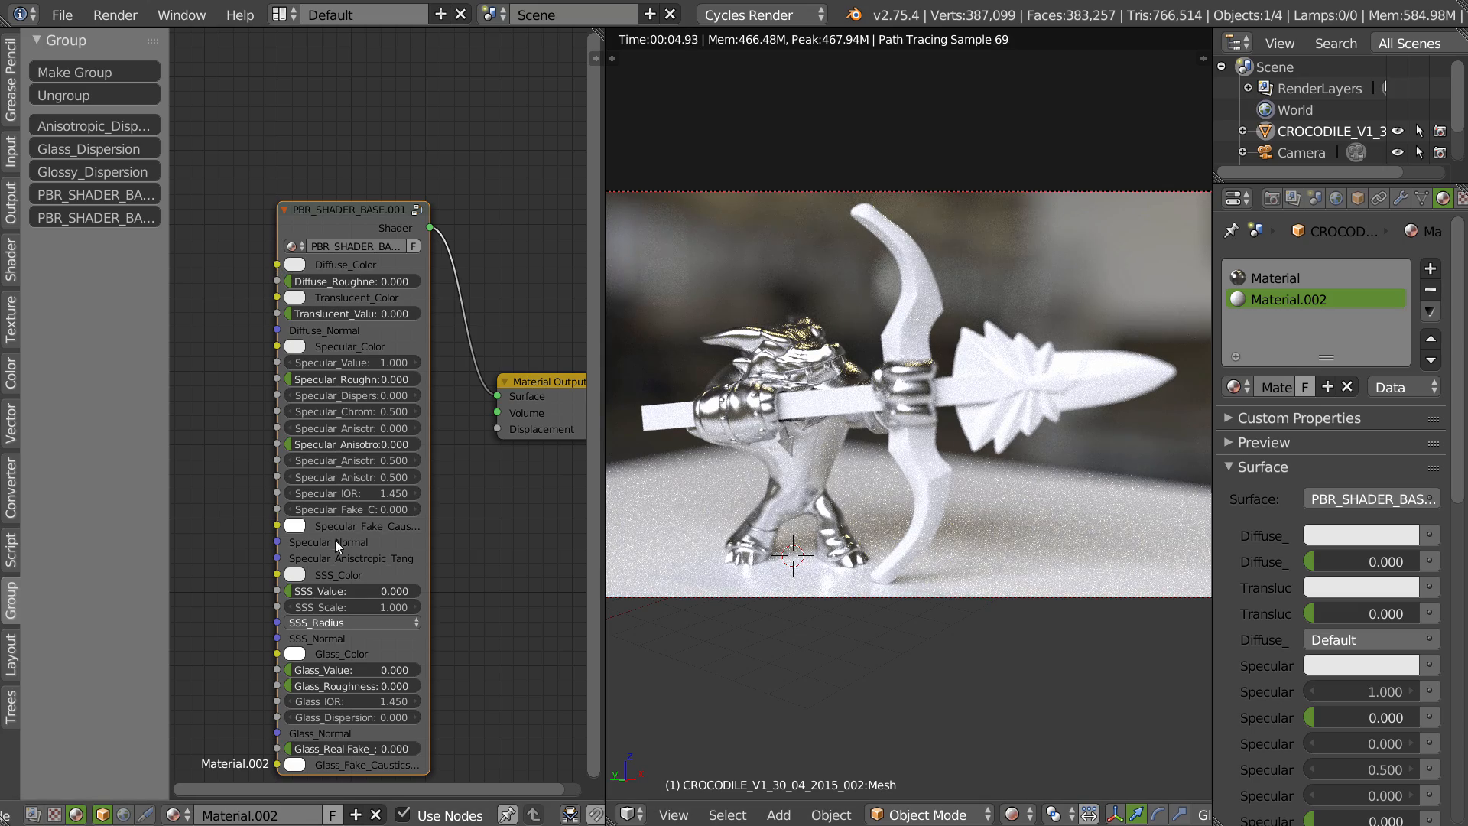
{"action": "left_click_drag", "start_coordinate": [293, 671], "coordinate": [424, 668]}
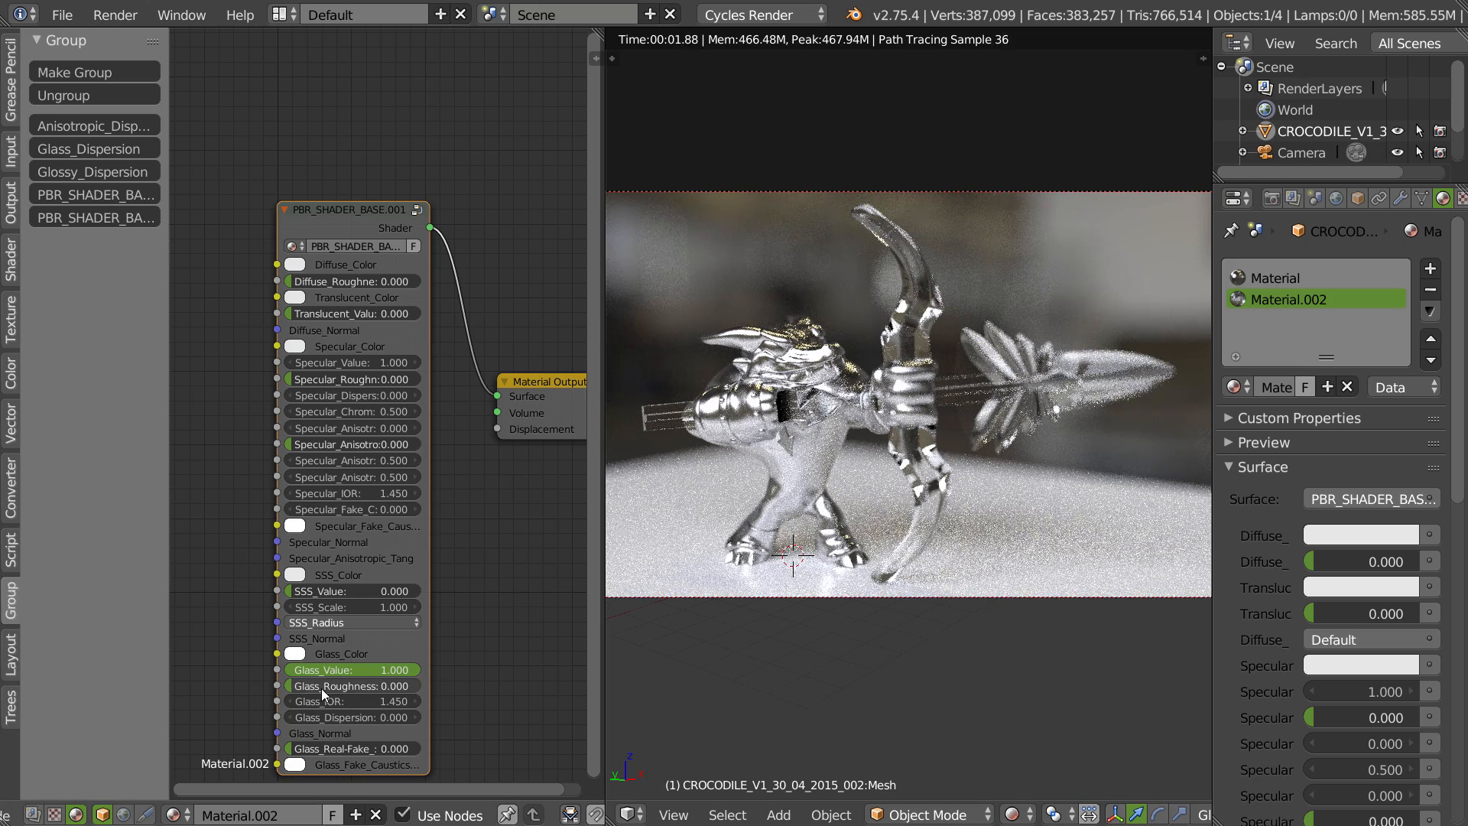
{"action": "left_click_drag", "start_coordinate": [289, 686], "coordinate": [301, 686]}
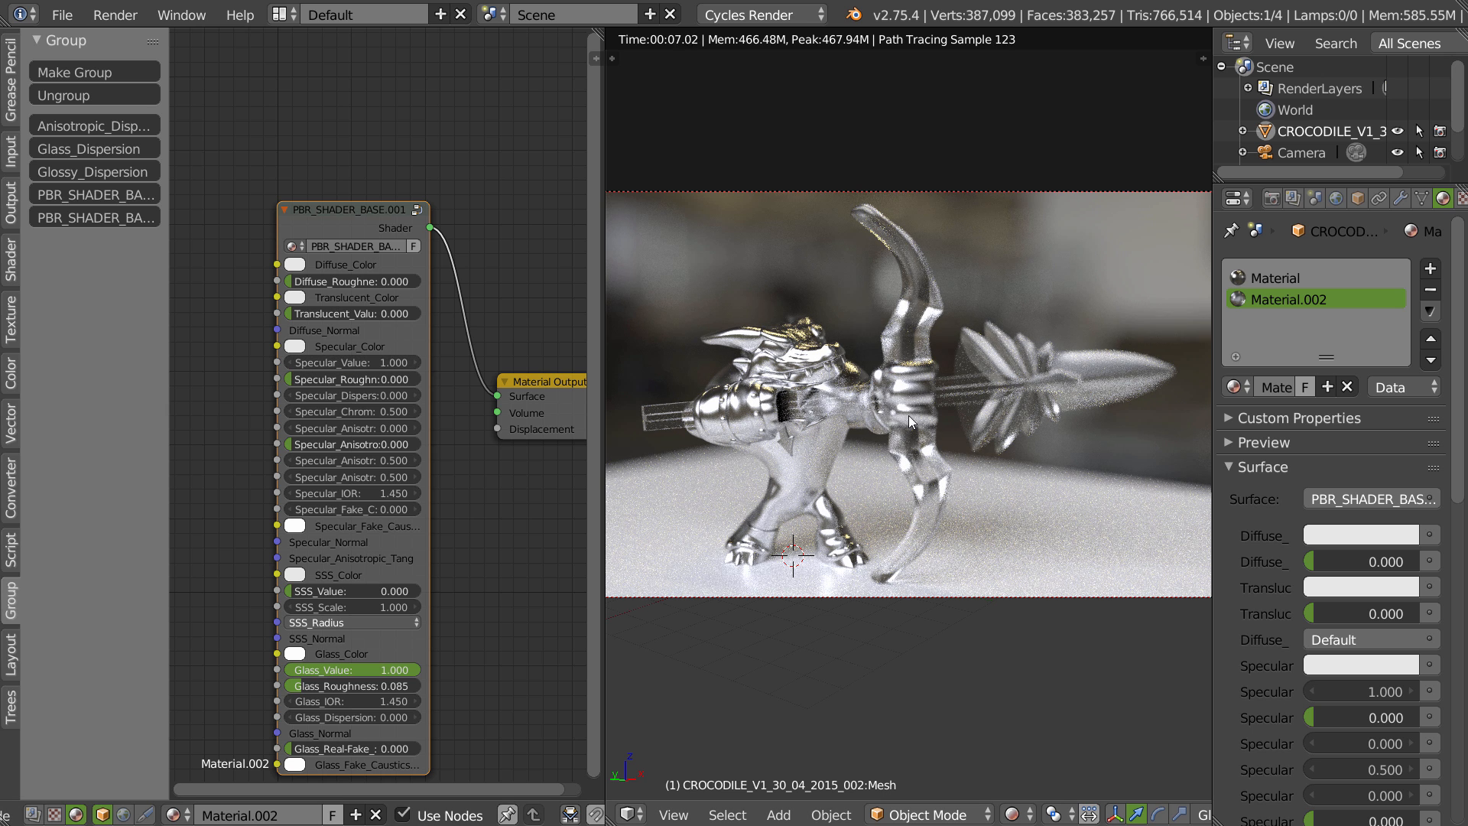
- Reposition the camera, using the maximised 3D view, so the whole crocodile, bow and spear fit inside its frame
{"action": "key", "text": "q"}
{"action": "left_click", "coordinate": [764, 453]}
{"action": "mouse_move", "coordinate": [904, 434]}
{"action": "middle_mouse_down"}
{"action": "mouse_move", "coordinate": [941, 435]}
{"action": "mouse_move", "coordinate": [888, 431]}
{"action": "middle_mouse_up"}
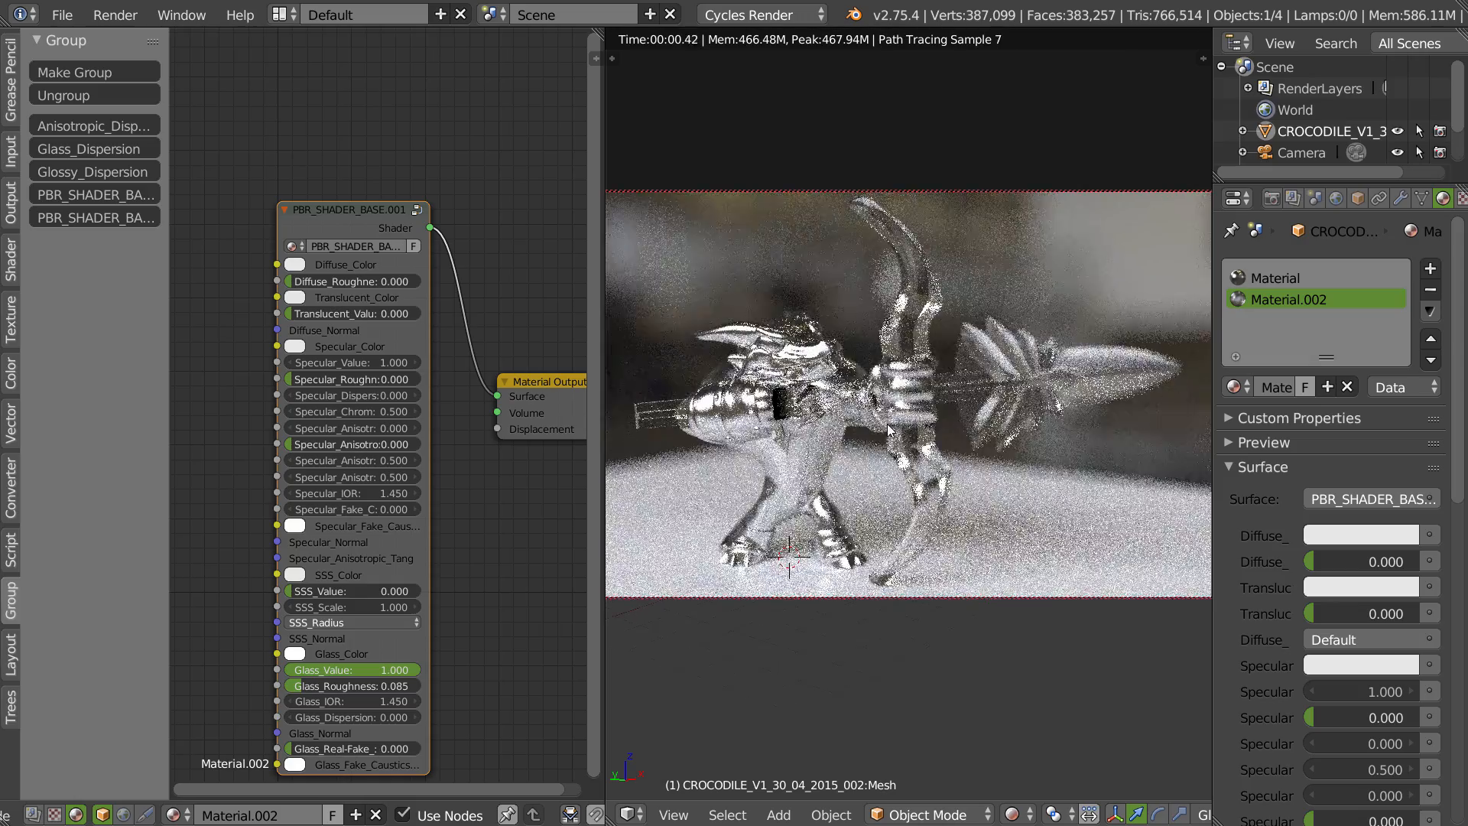
{"action": "key", "text": "shift+space"}
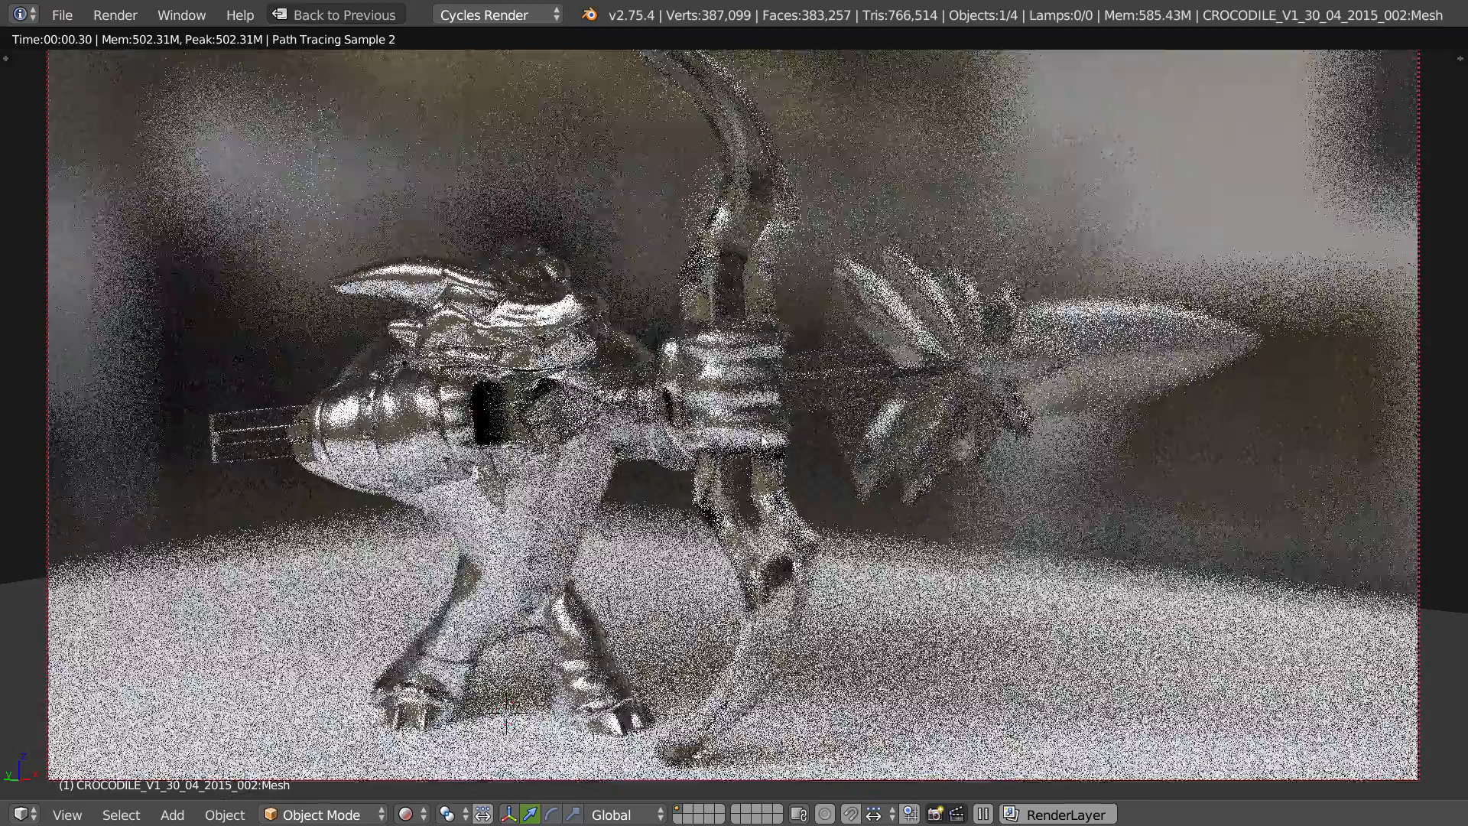
{"action": "middle_click_drag", "start_coordinate": [806, 428], "coordinate": [782, 468]}
{"action": "key", "text": "q"}
{"action": "left_click", "coordinate": [789, 442]}
{"action": "key", "text": "KP_0"}
{"action": "key", "text": "q"}
{"action": "left_click", "coordinate": [571, 449]}
{"action": "middle_click_drag", "start_coordinate": [779, 393], "coordinate": [715, 451], "text": "ctrl"}
{"action": "key", "text": "q"}
{"action": "left_click", "coordinate": [575, 477]}
{"action": "mouse_move", "coordinate": [715, 443]}
{"action": "middle_mouse_down"}
{"action": "mouse_move", "coordinate": [702, 444]}
{"action": "mouse_move", "coordinate": [731, 452]}
{"action": "middle_mouse_up"}
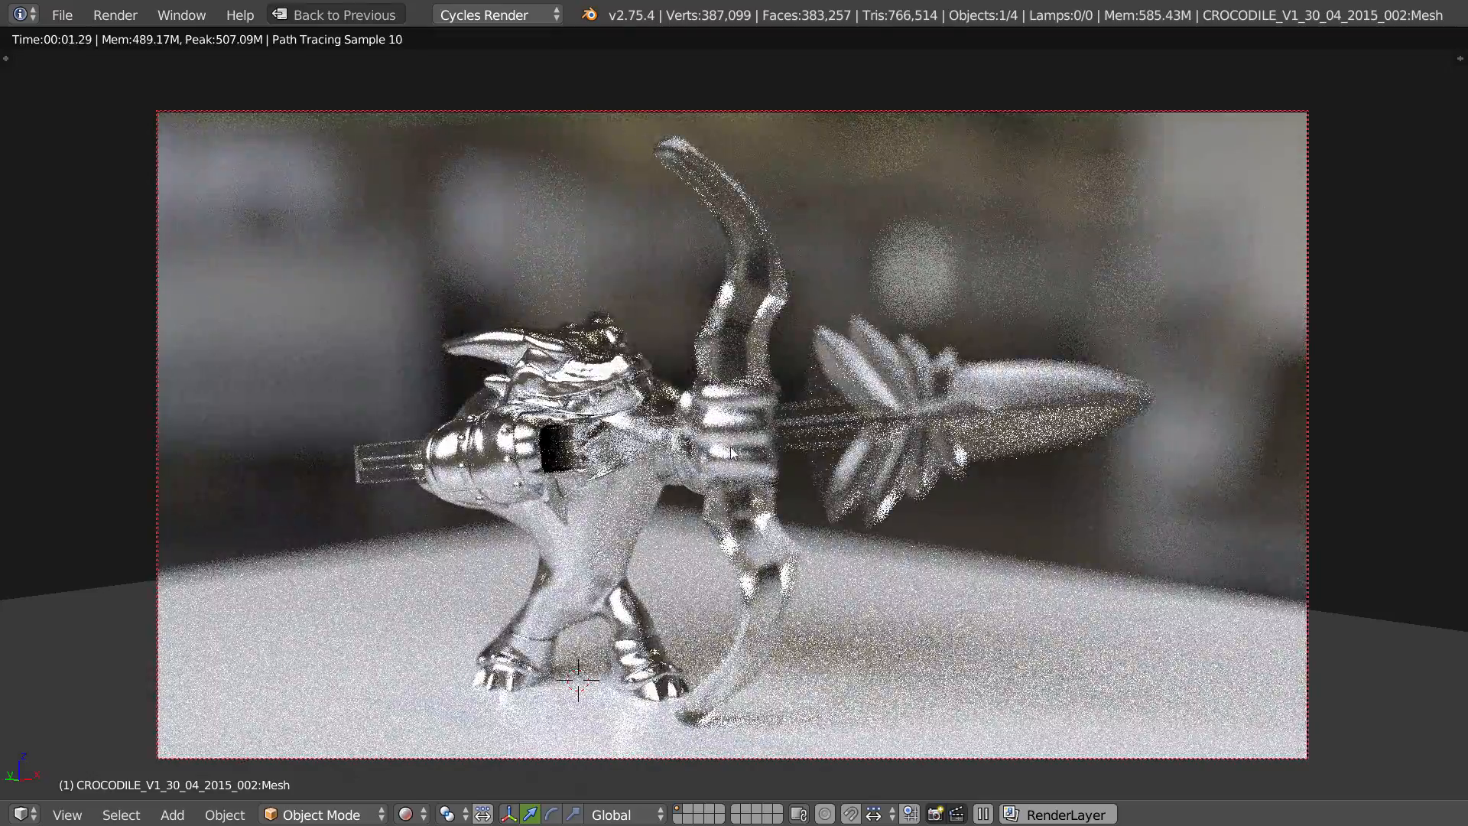
{"action": "key", "text": "ctrl+Up"}
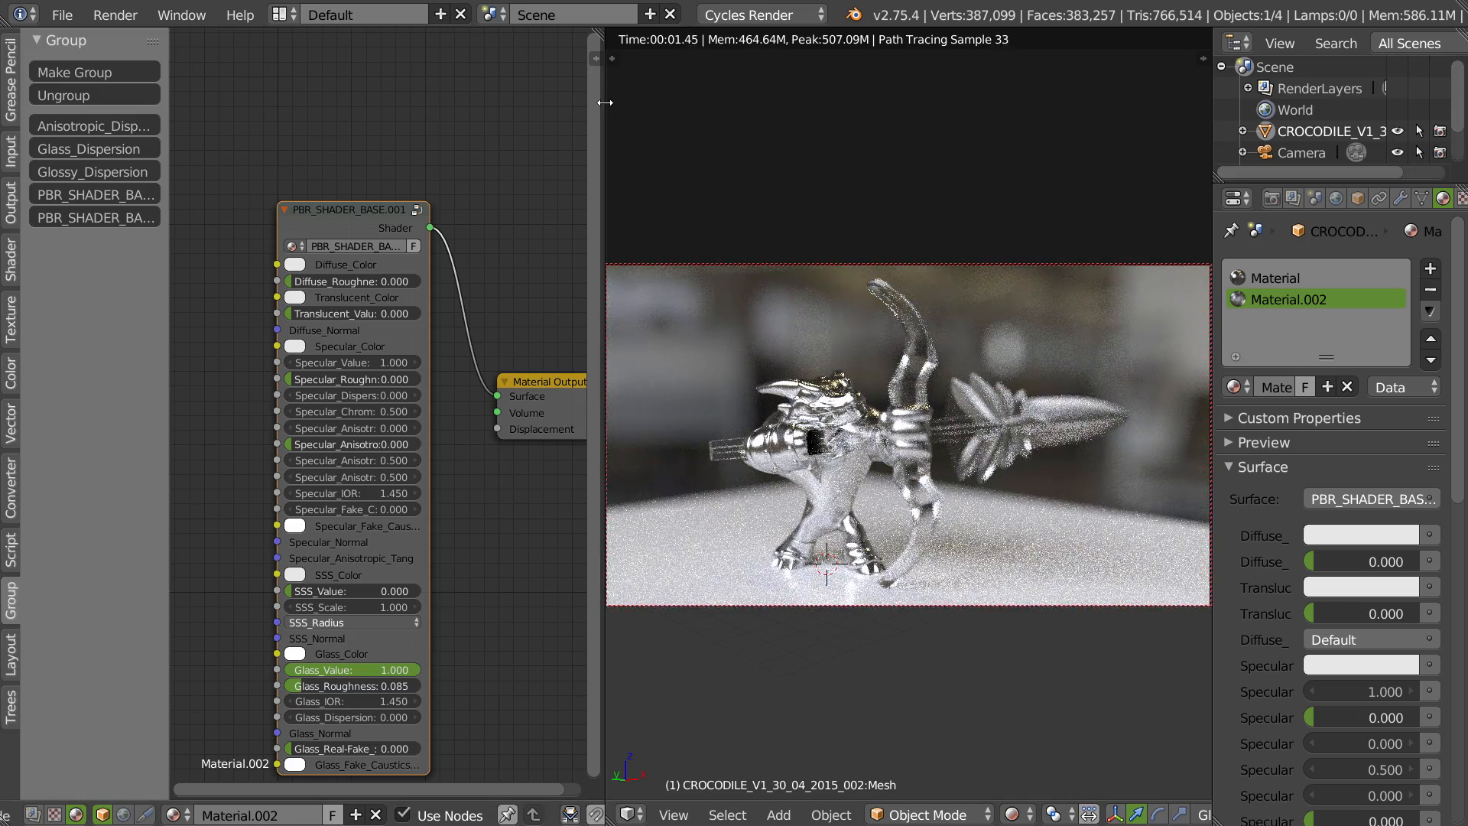
- Widen the 3D view, select the camera and set its depth of field aperture size to 5 mm after trying 6 mm
{"action": "left_click_drag", "start_coordinate": [605, 103], "coordinate": [245, 103]}
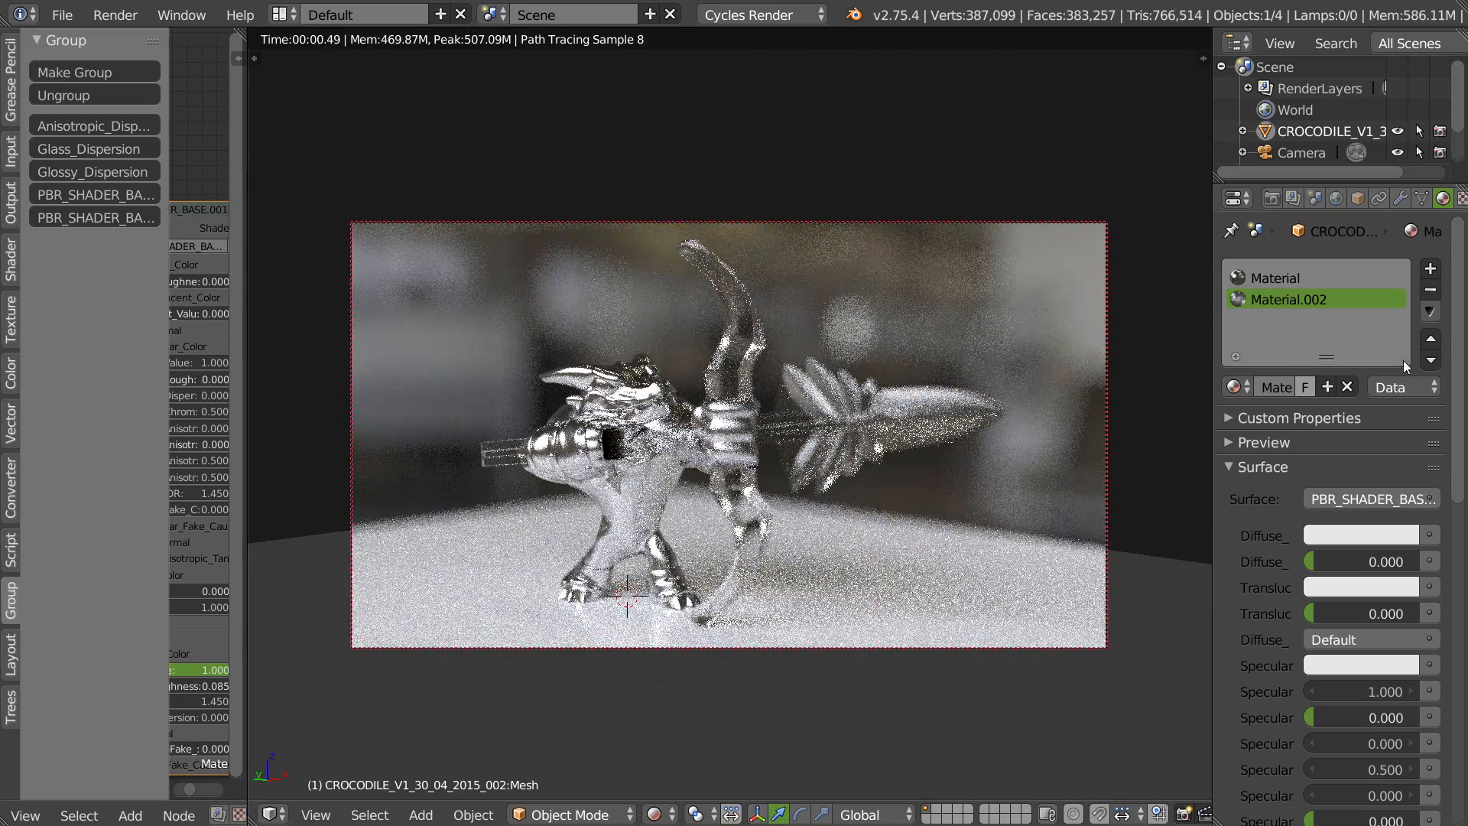
{"action": "left_click", "coordinate": [1301, 152]}
{"action": "left_click", "coordinate": [1392, 750]}
{"action": "type", "text": "6mm"}
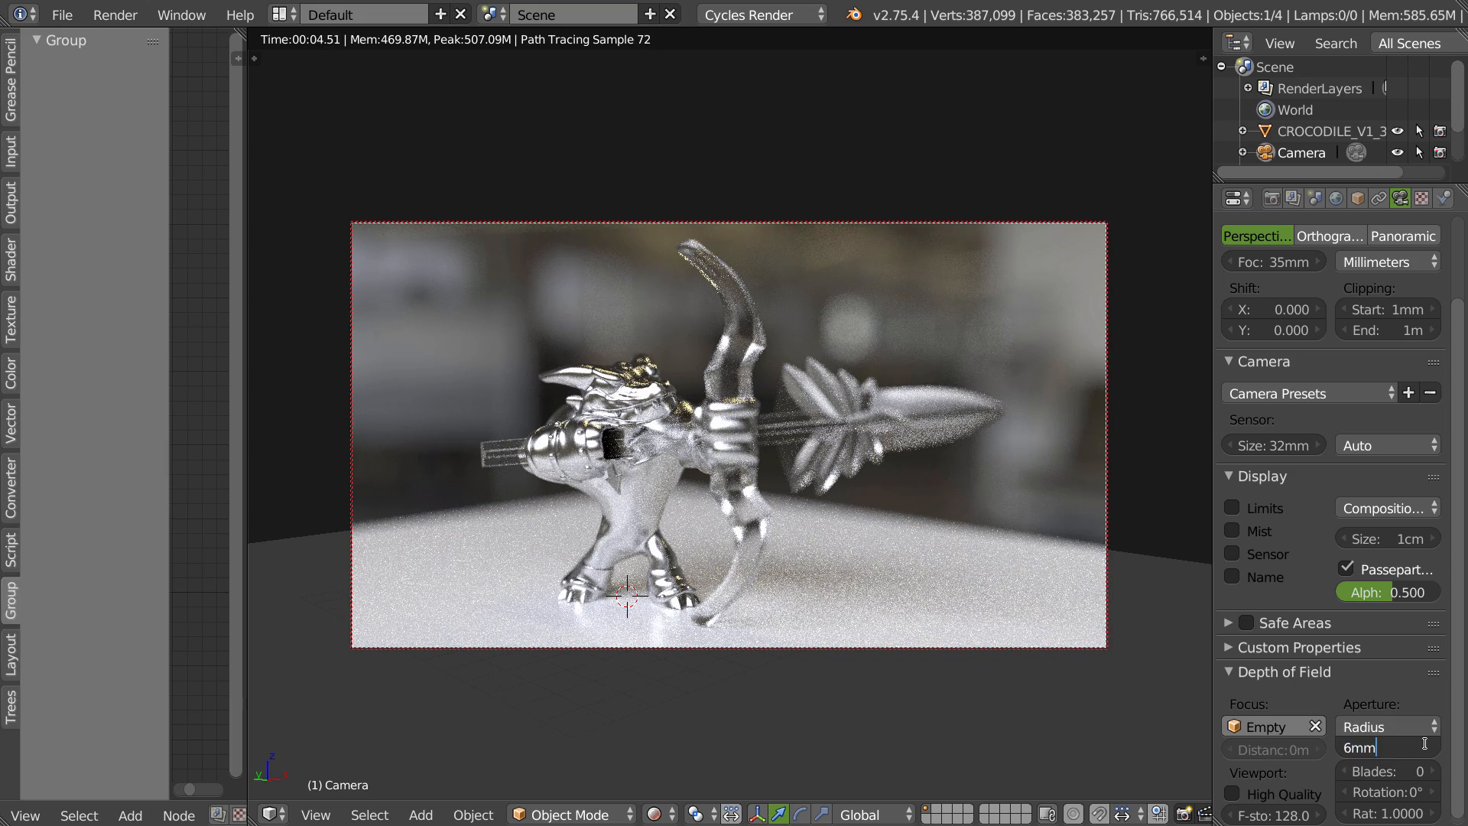
{"action": "key", "text": "Return"}
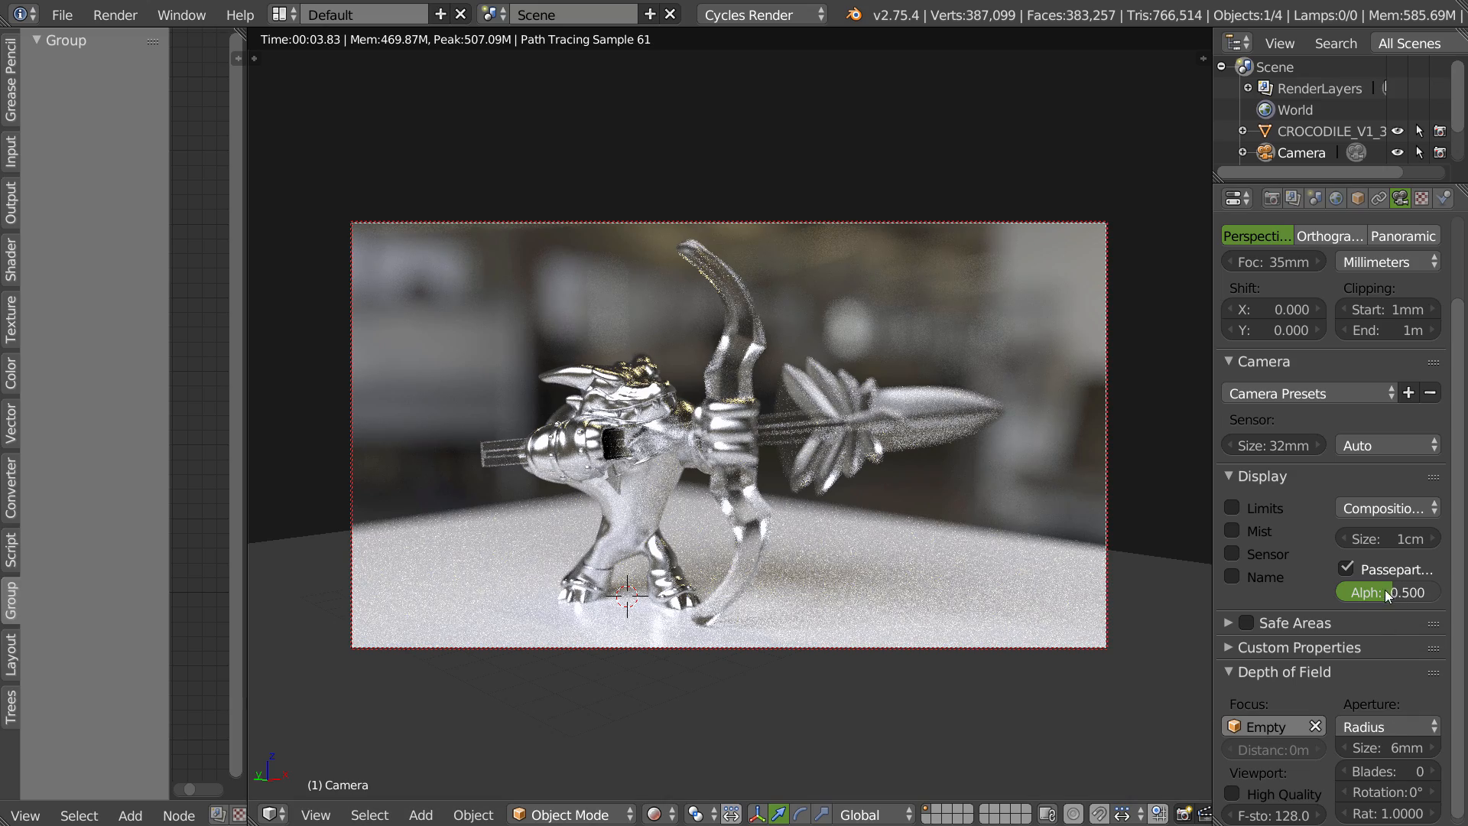
{"action": "left_click", "coordinate": [1432, 747]}
{"action": "type", "text": "5"}
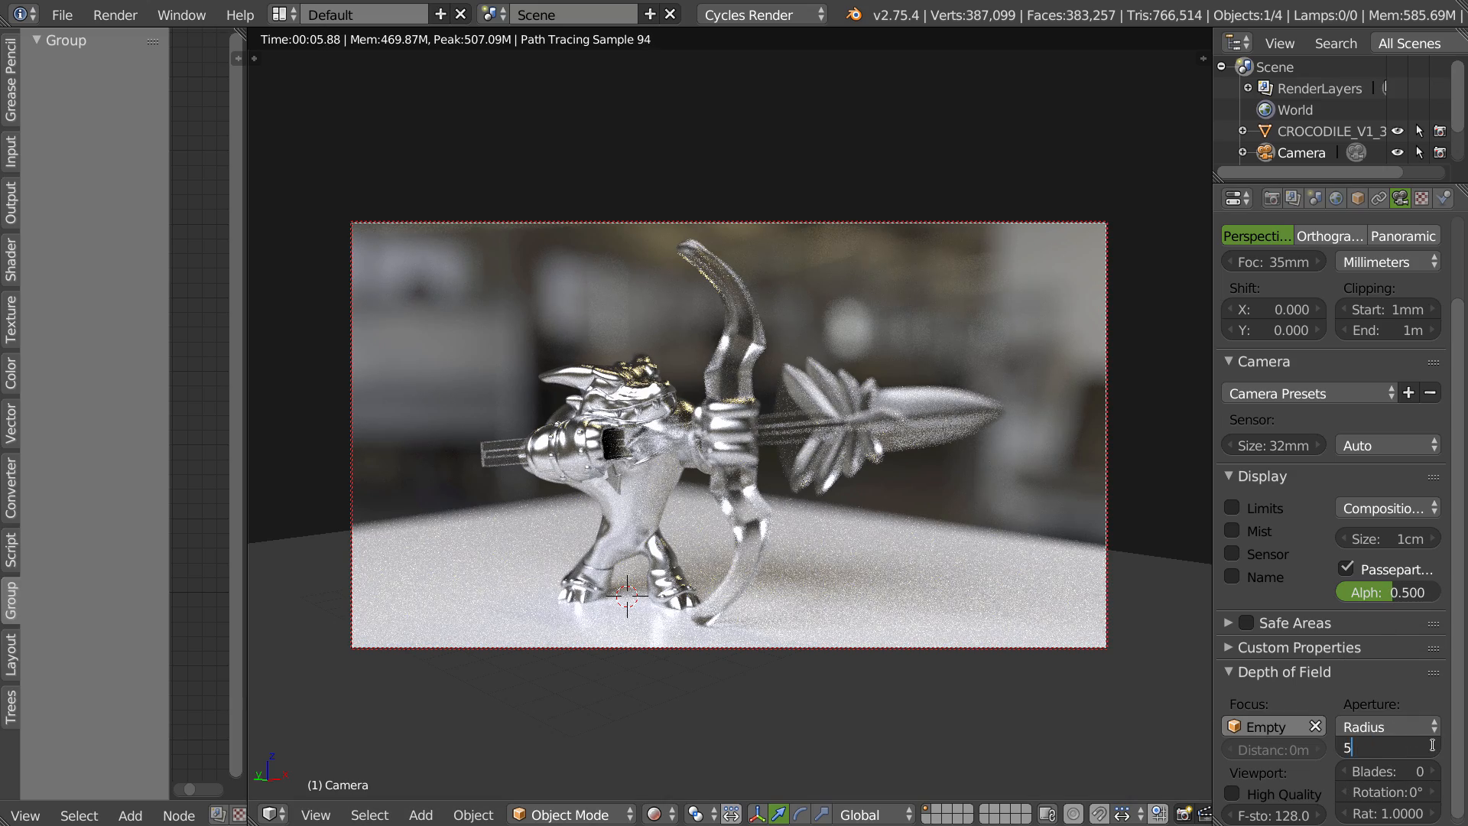
{"action": "key", "text": "Return"}
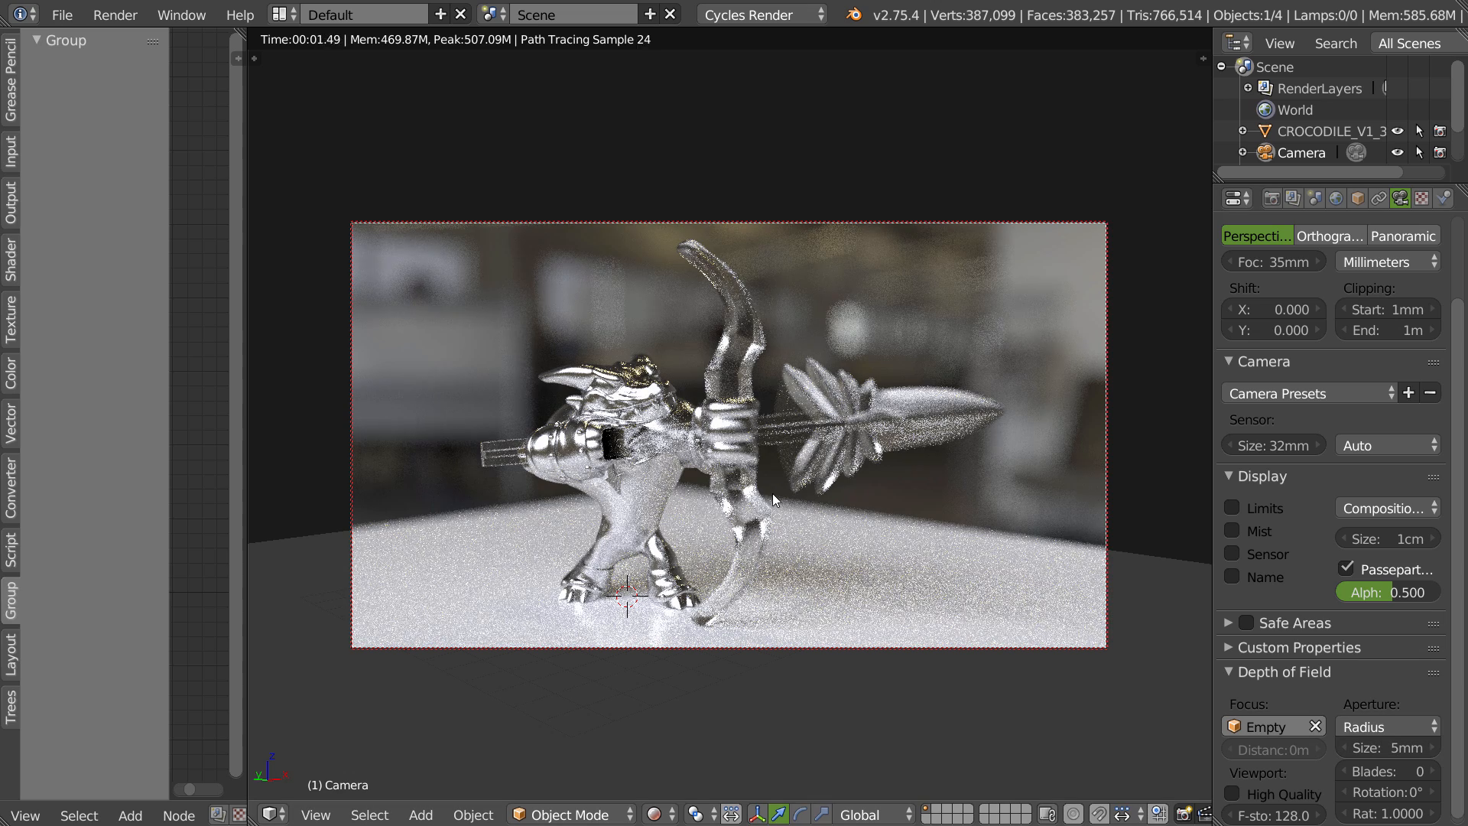
- Unlock the camera from the view and widen the node editor again
{"action": "key", "text": "q"}
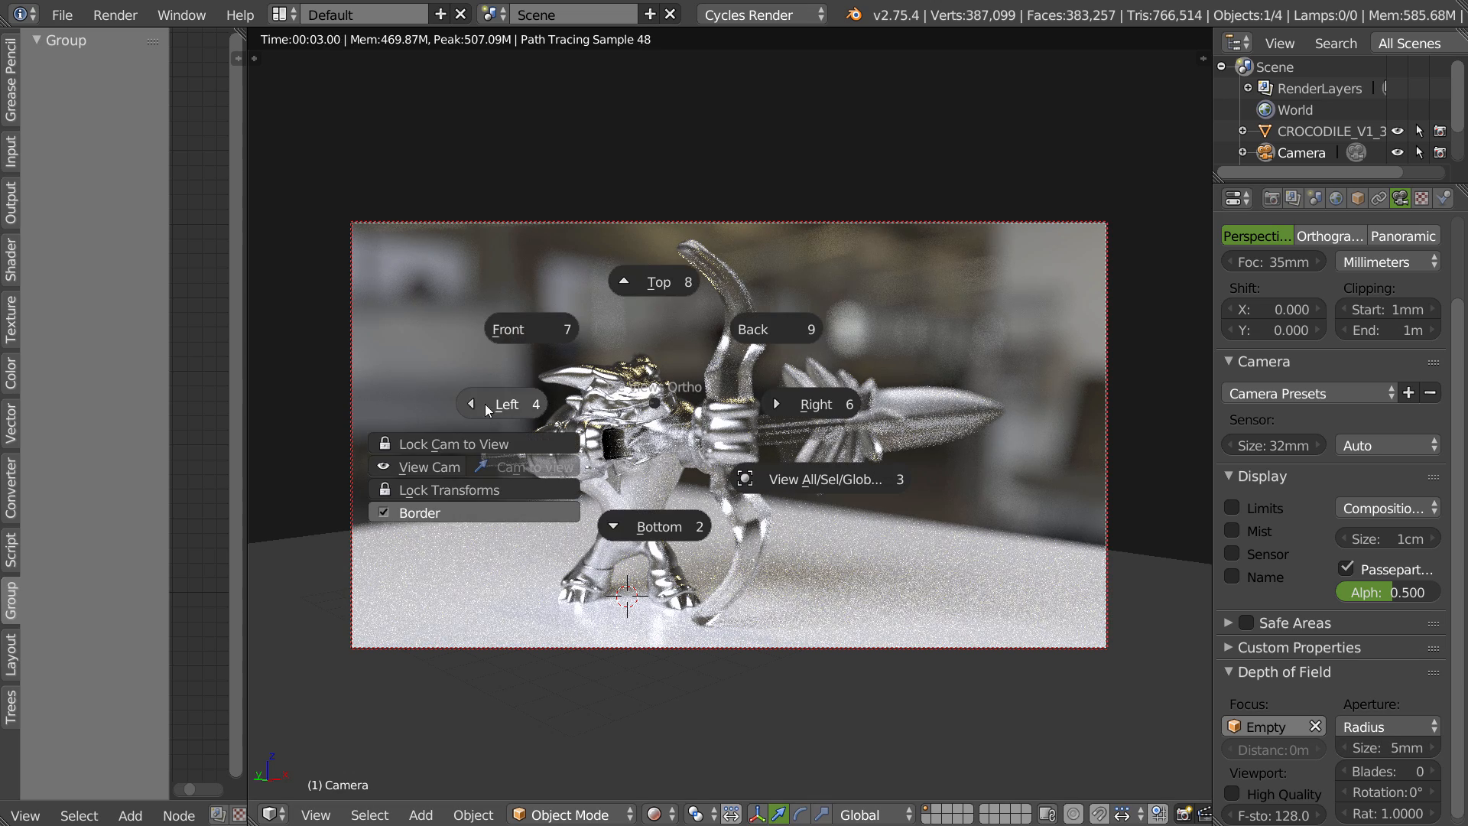
{"action": "left_click", "coordinate": [457, 443]}
{"action": "left_click_drag", "start_coordinate": [243, 356], "coordinate": [663, 380]}
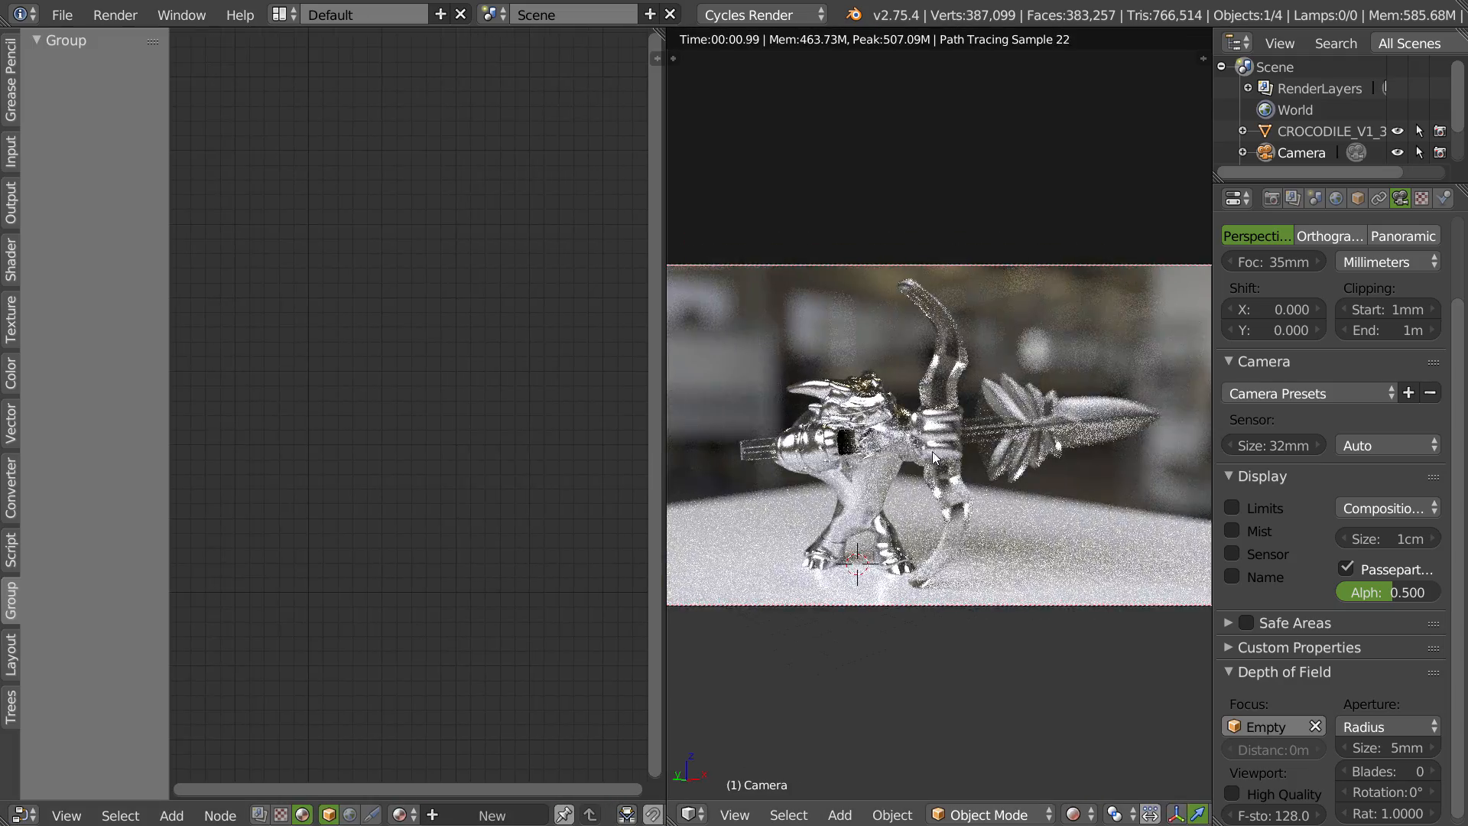
- Draw a render border around the crocodile's body, leaving out most of the weapon
{"action": "scroll", "coordinate": [899, 458], "scroll_direction": "up", "scroll_amount": 3}
{"action": "key", "text": "ctrl+b"}
{"action": "left_click_drag", "start_coordinate": [746, 272], "coordinate": [1049, 695]}
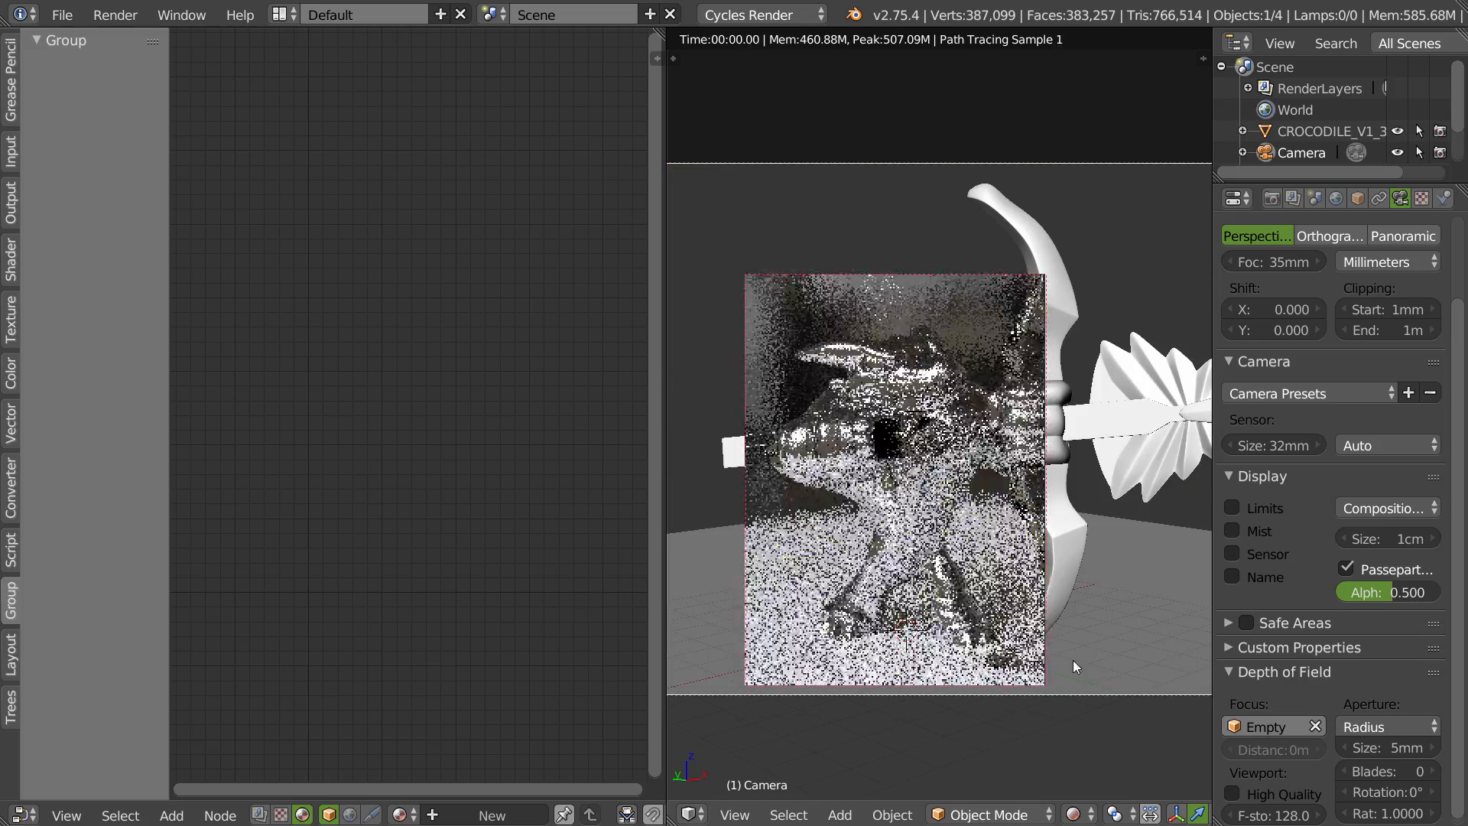
{"action": "scroll", "coordinate": [1017, 469], "scroll_direction": "up", "scroll_amount": 3}
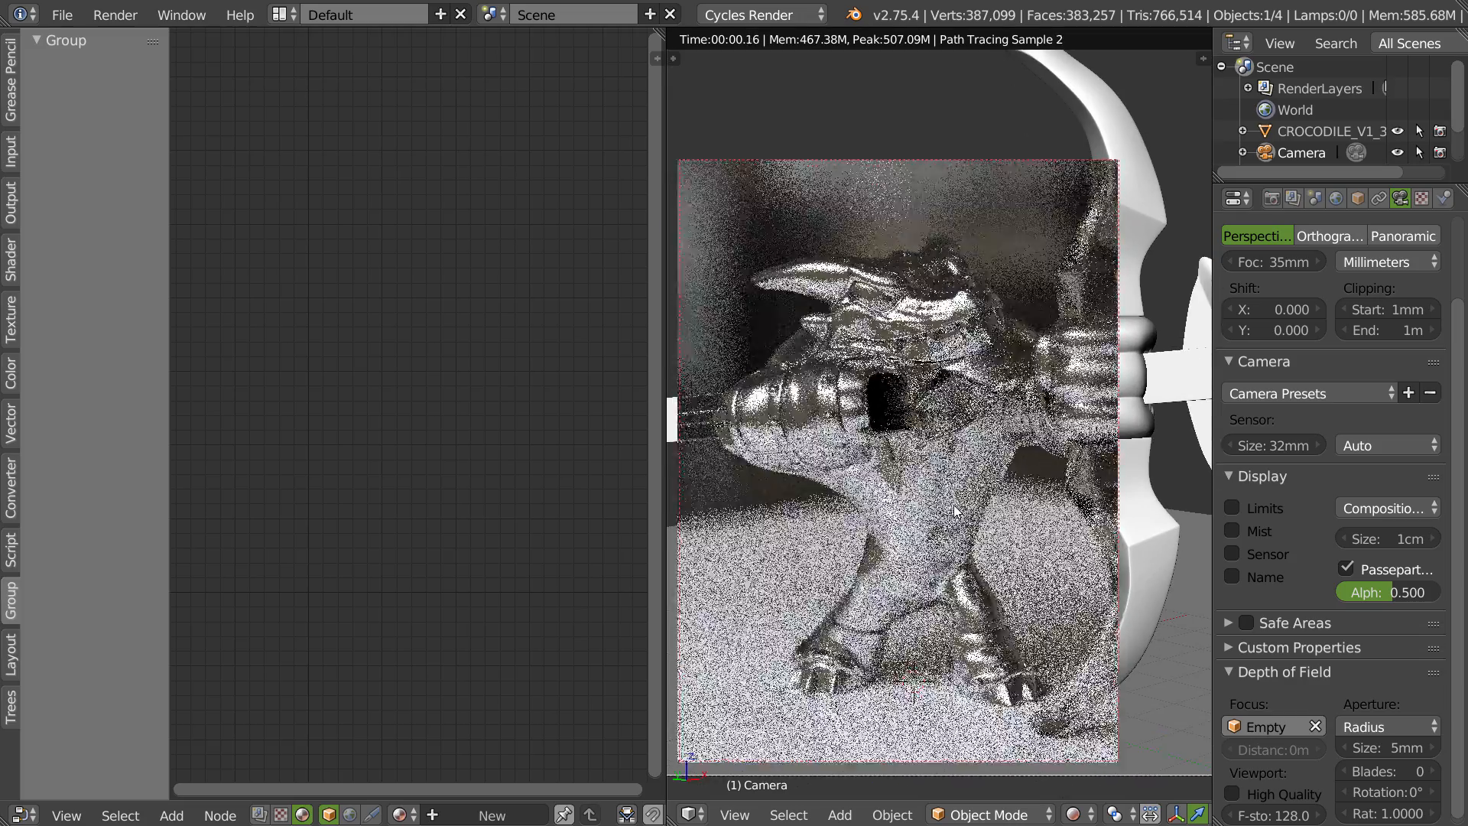
{"action": "middle_click_drag", "start_coordinate": [992, 469], "coordinate": [1012, 456], "text": "shift"}
- Select the crocodile and rename its second material, Material.002, as glass
{"action": "left_click", "coordinate": [1310, 130]}
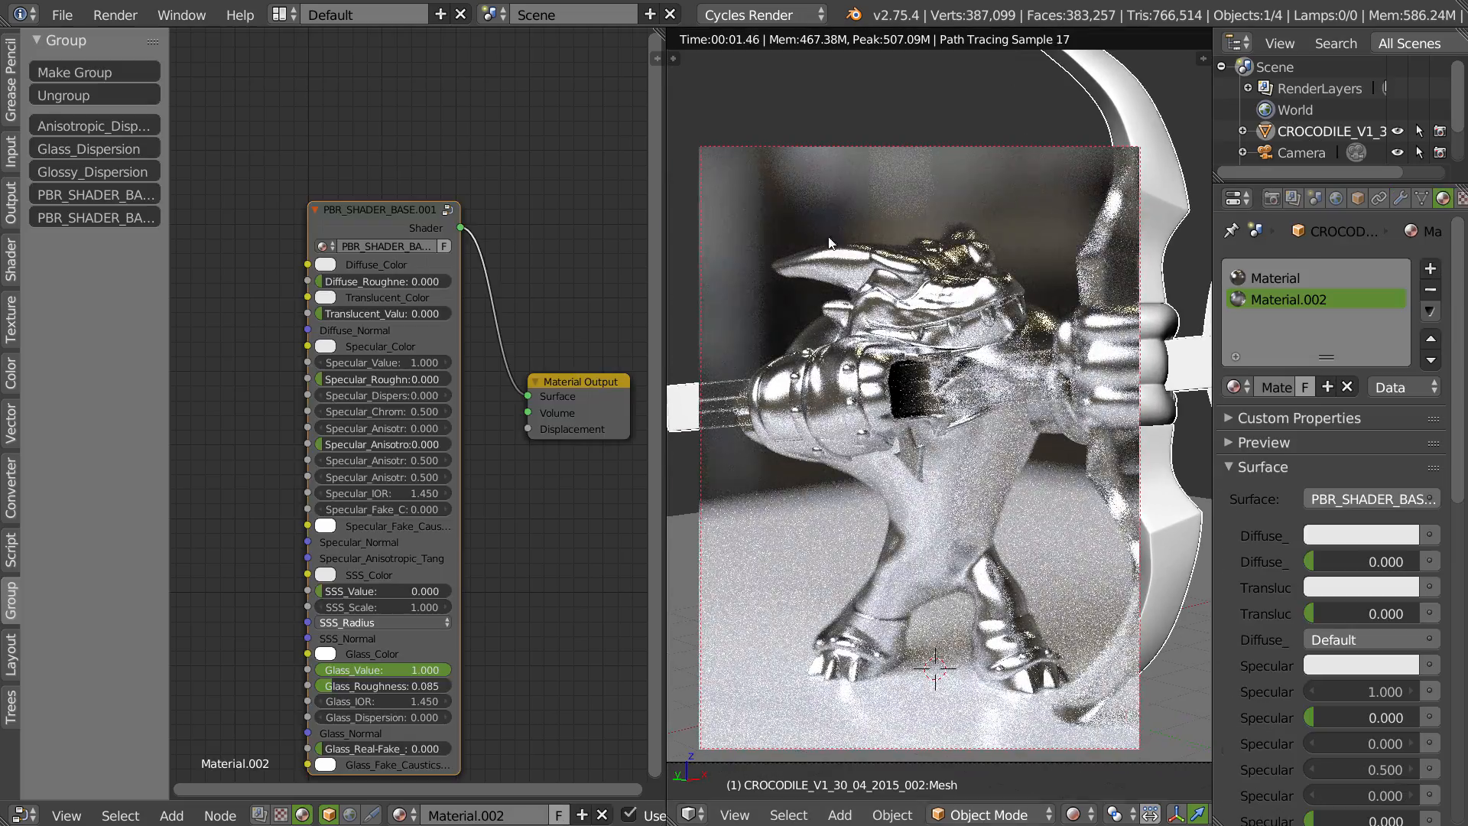
{"action": "left_click", "coordinate": [1274, 278]}
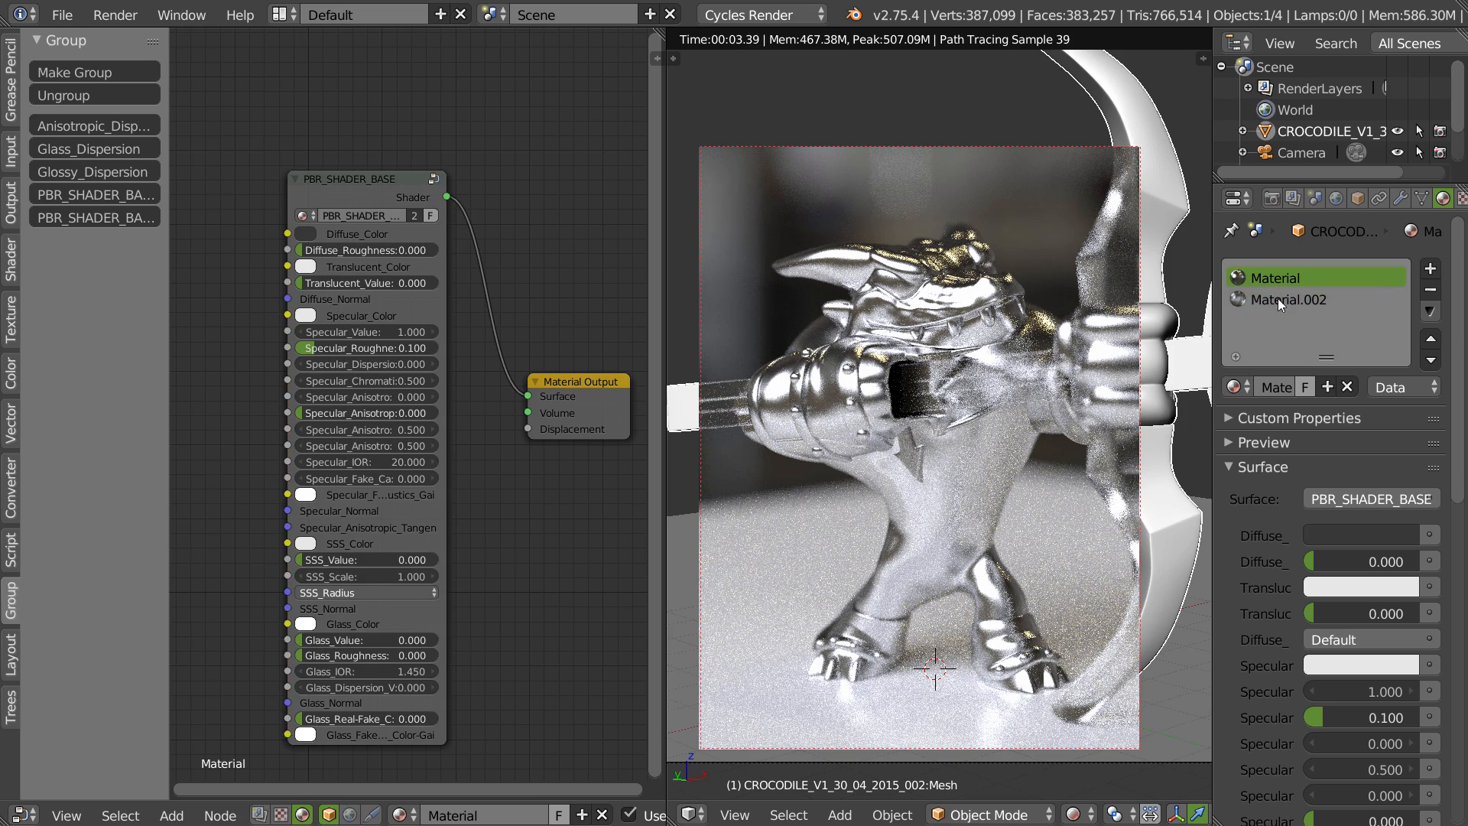
{"action": "double_click", "coordinate": [1277, 300]}
{"action": "type", "text": "glass"}
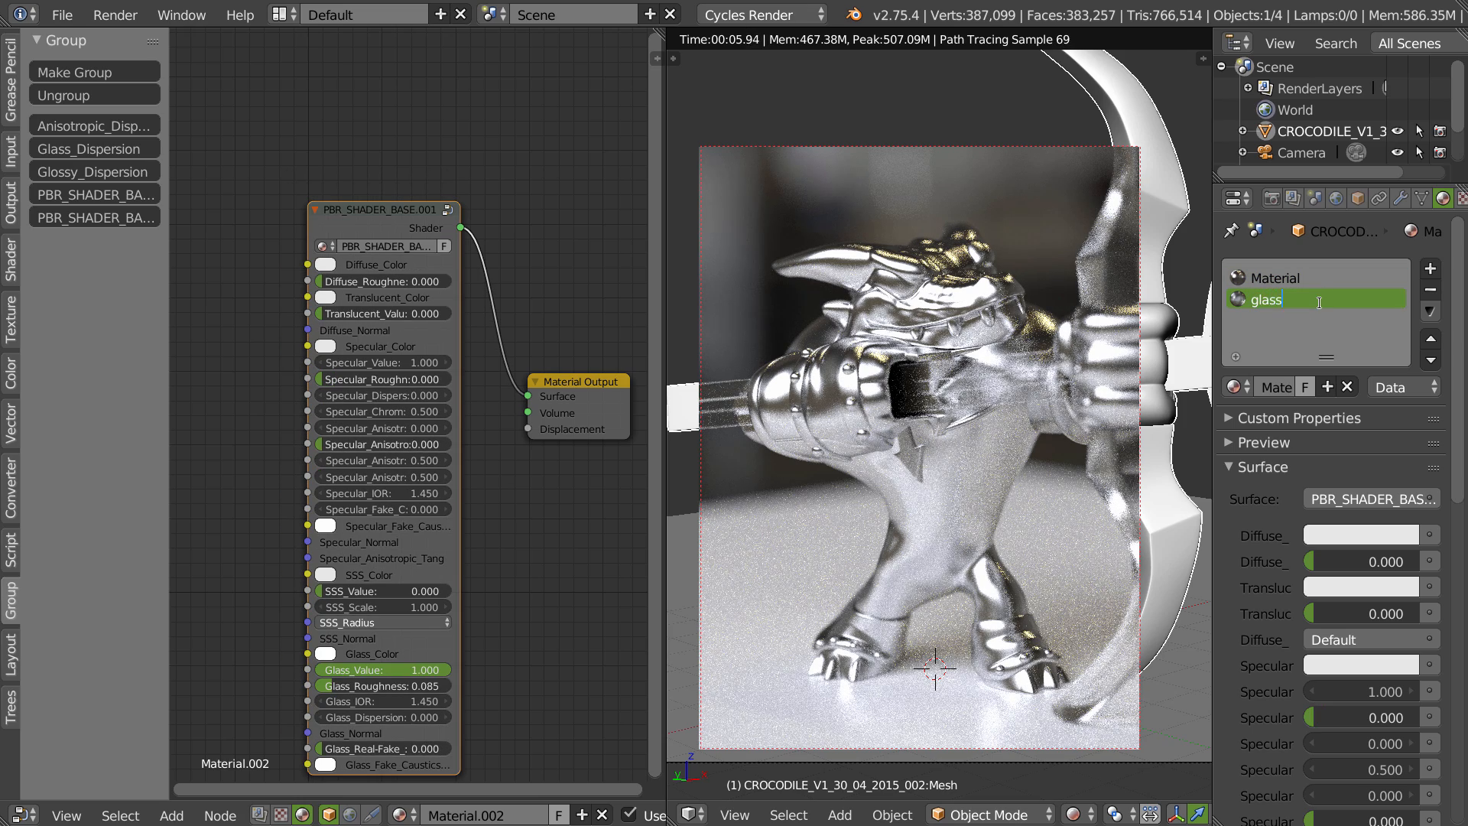
{"action": "key", "text": "Return"}
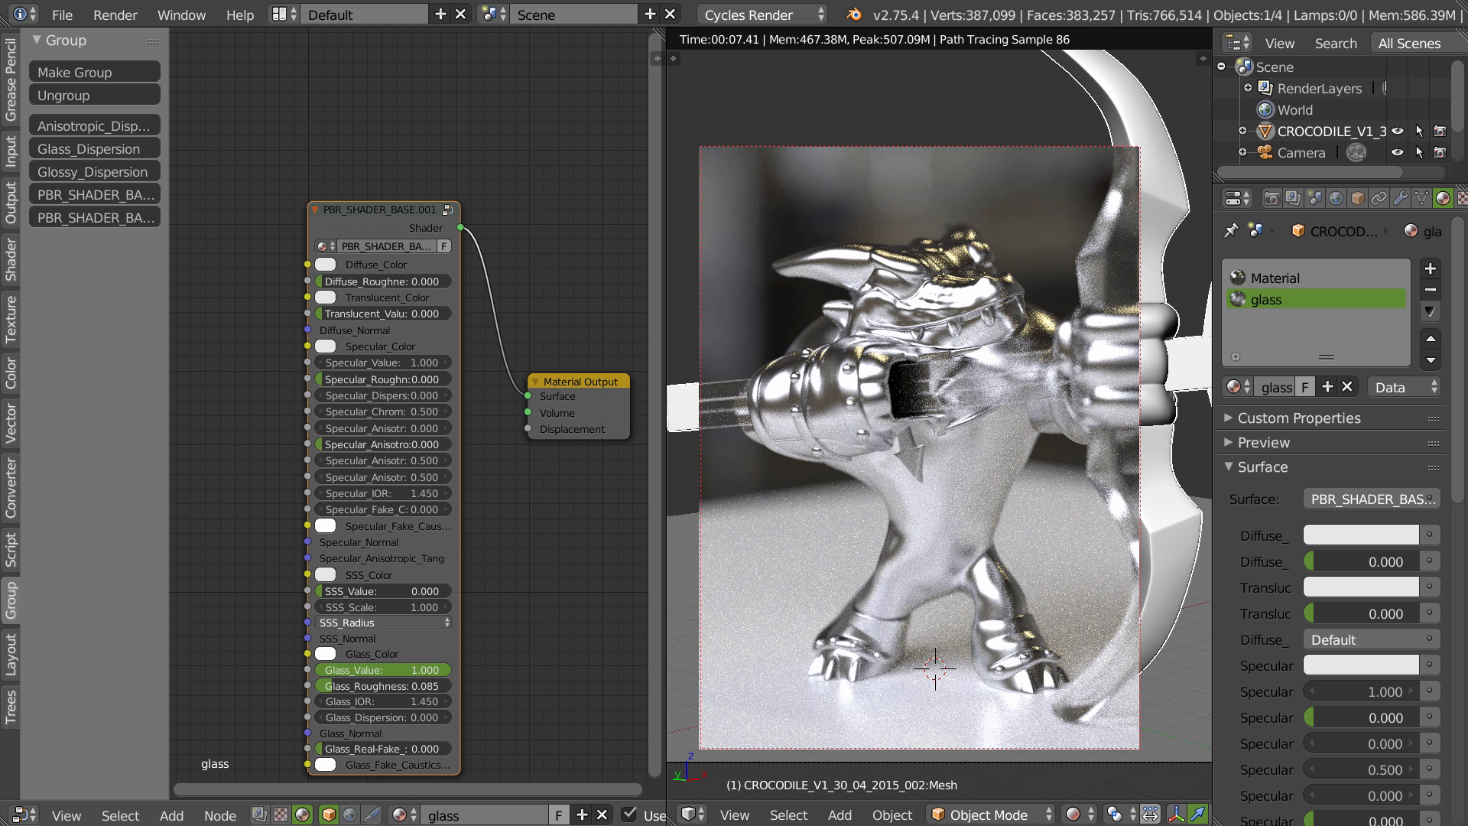
- Look through the node trees of the scene's materials and return to the glass material
{"action": "left_click", "coordinate": [10, 709]}
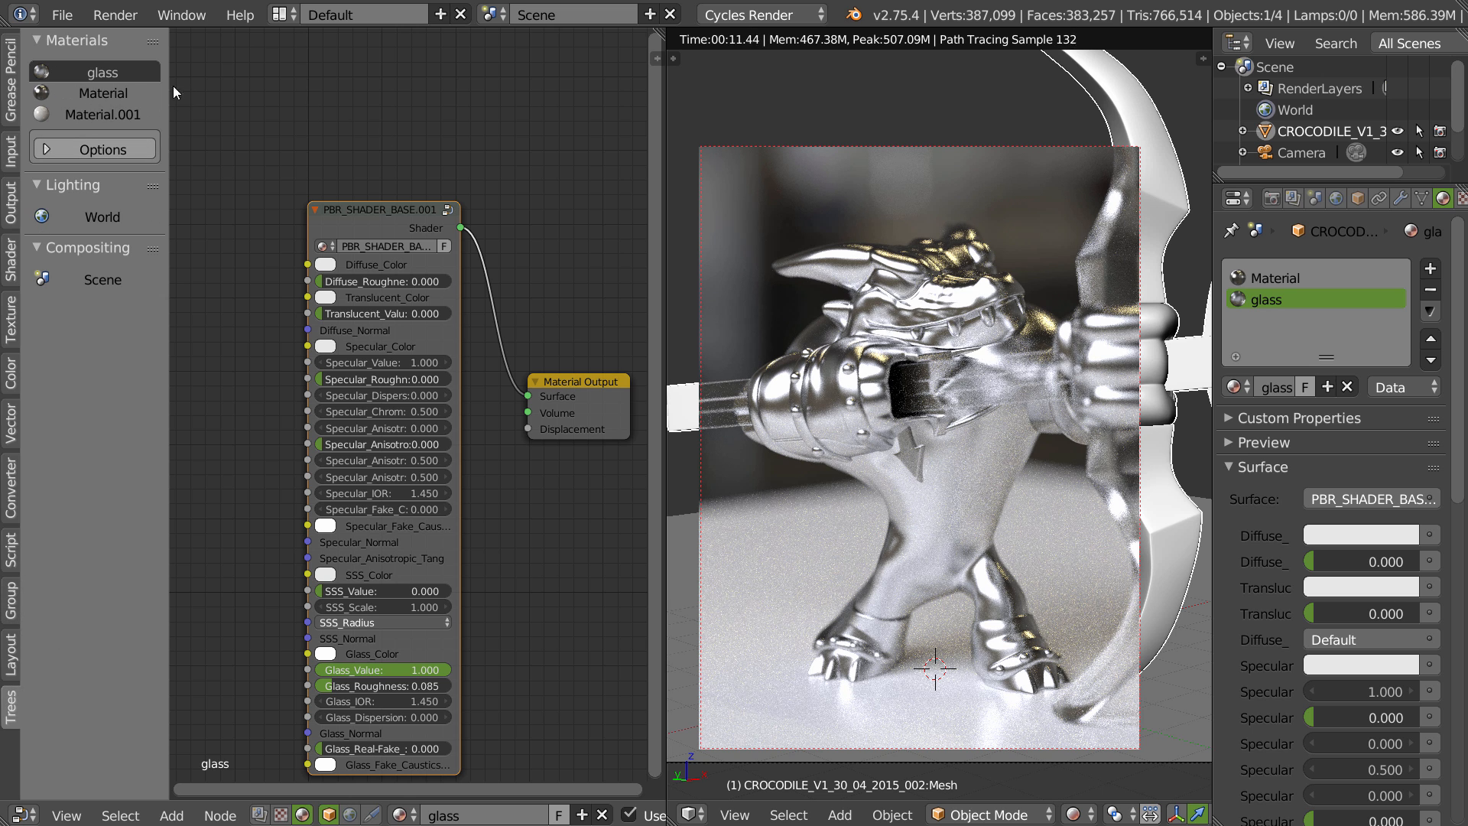
{"action": "left_click", "coordinate": [100, 95]}
{"action": "left_click", "coordinate": [115, 115]}
{"action": "left_click", "coordinate": [98, 95]}
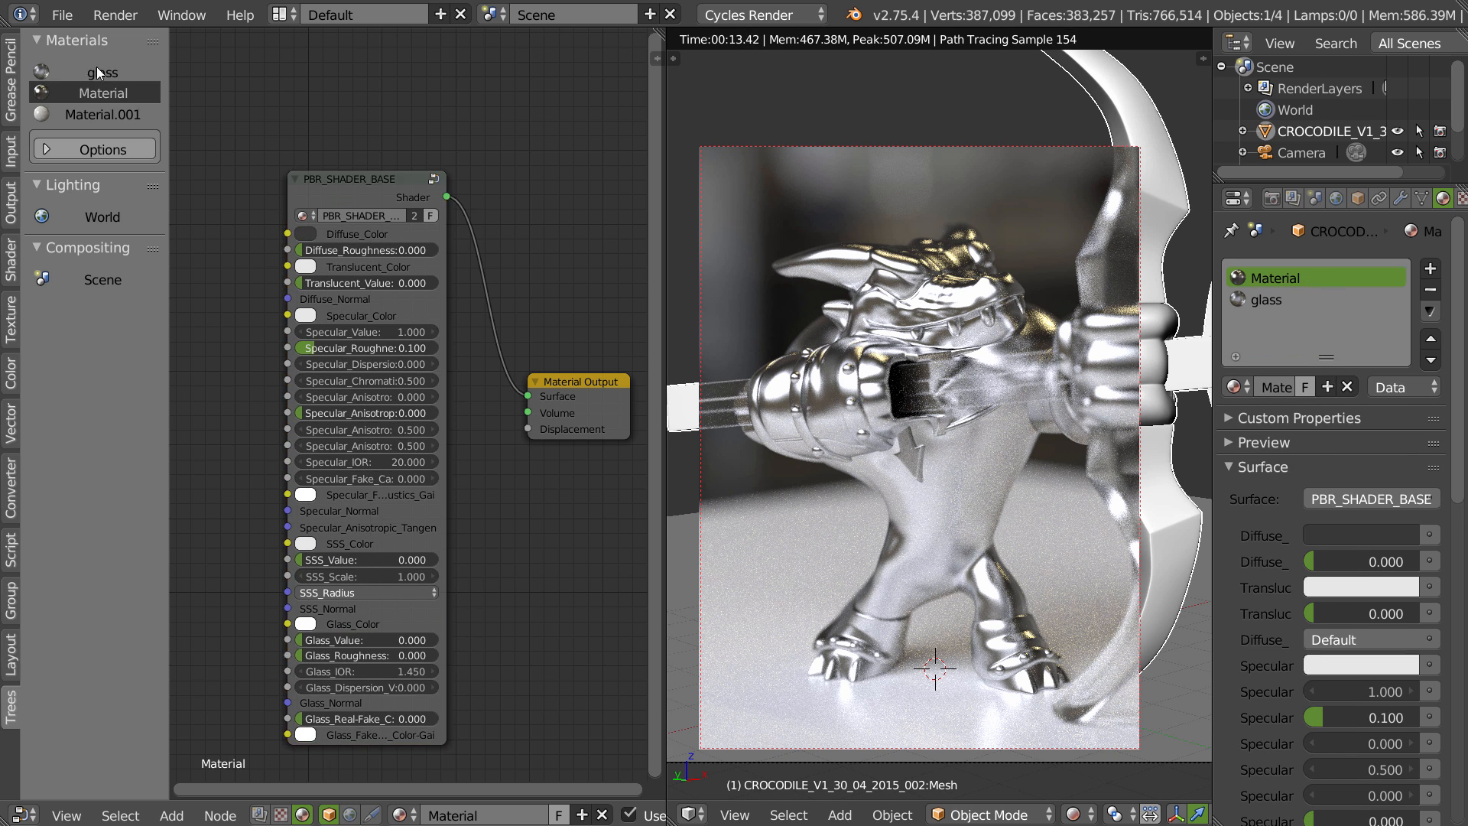
{"action": "left_click", "coordinate": [94, 73]}
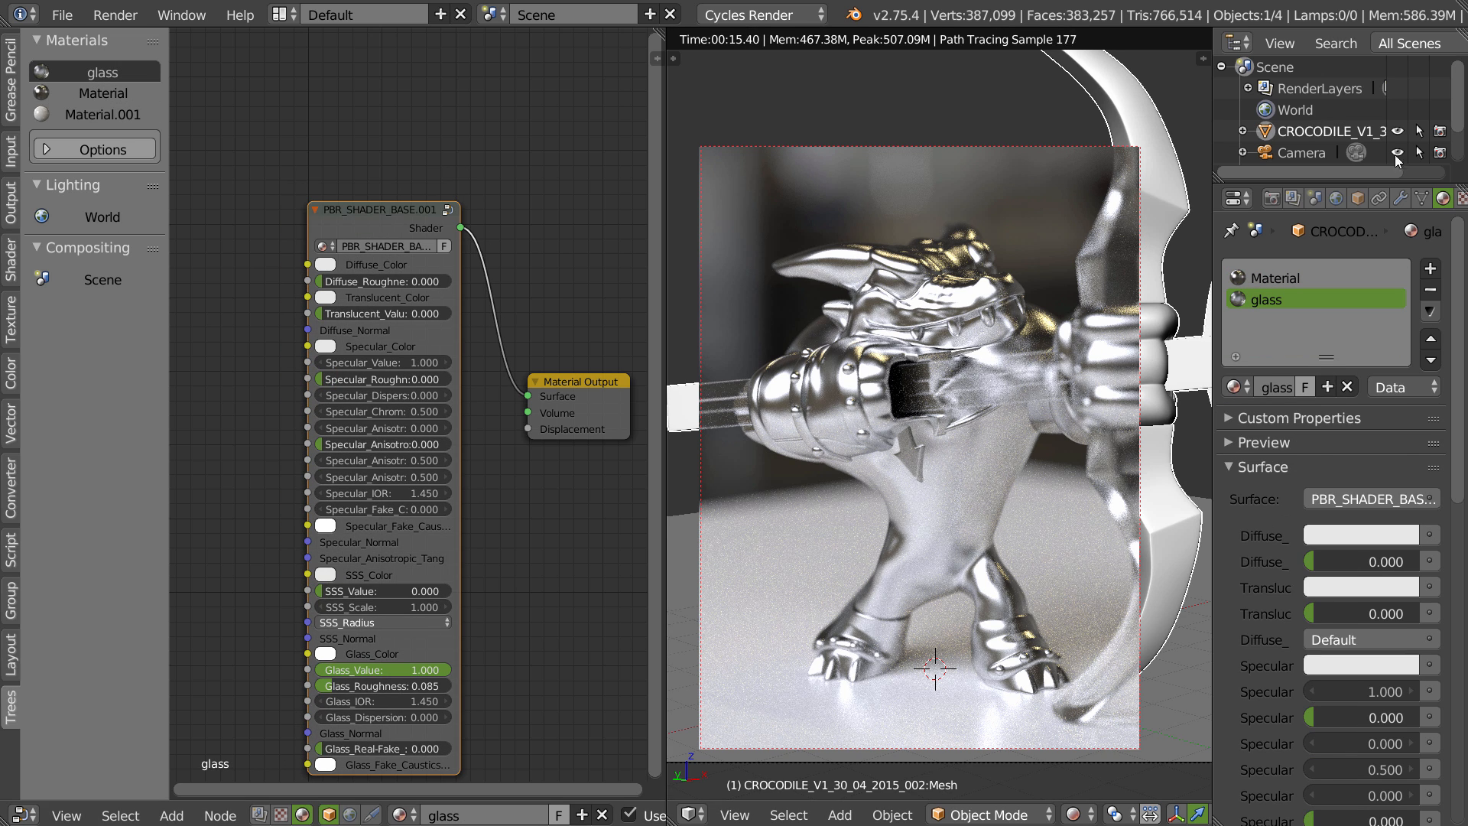
{"action": "middle_click_drag", "start_coordinate": [465, 393], "coordinate": [458, 320]}
{"action": "middle_click_drag", "start_coordinate": [382, 337], "coordinate": [442, 303]}
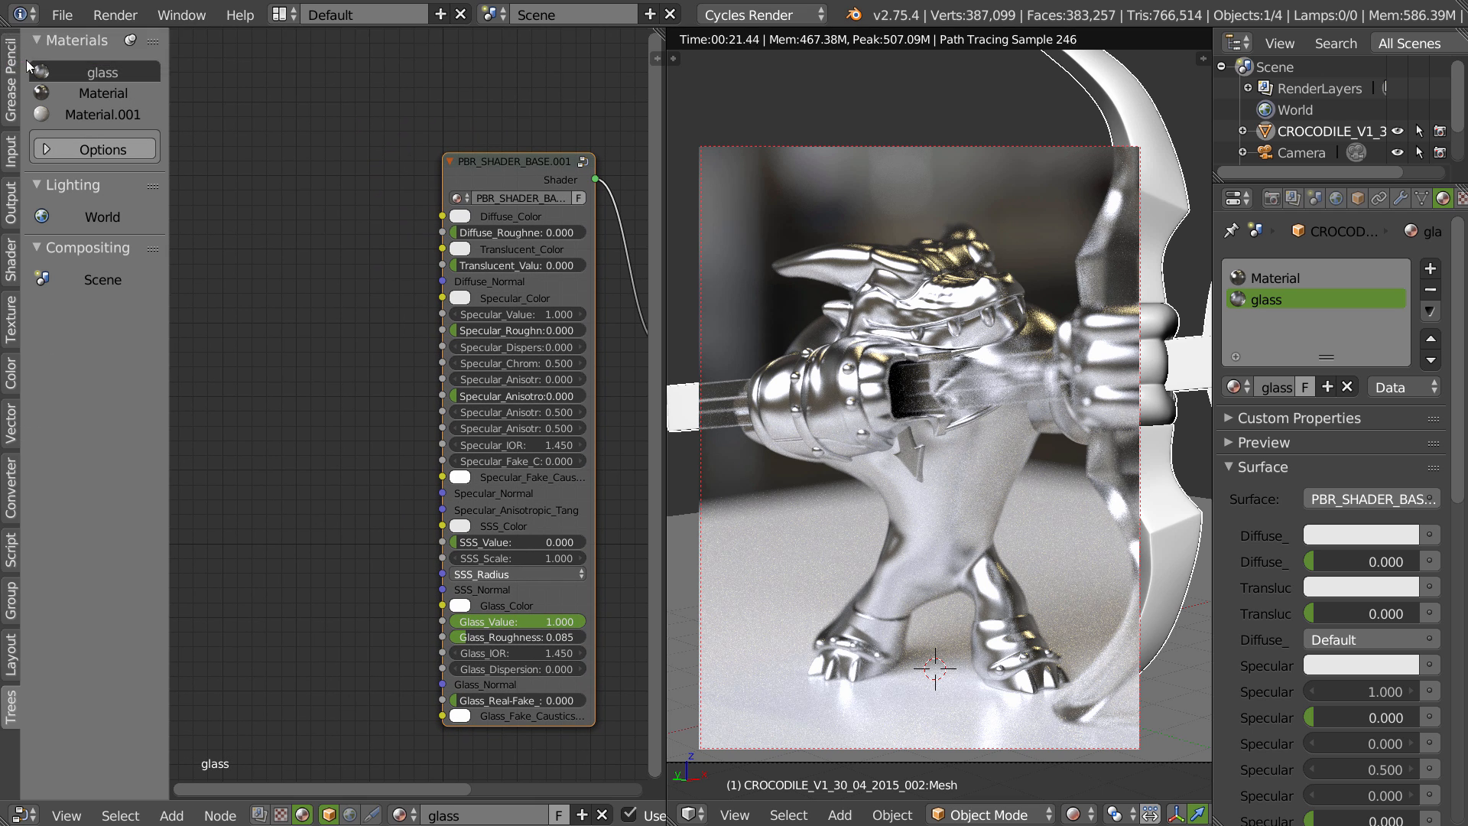
{"action": "left_click", "coordinate": [107, 220]}
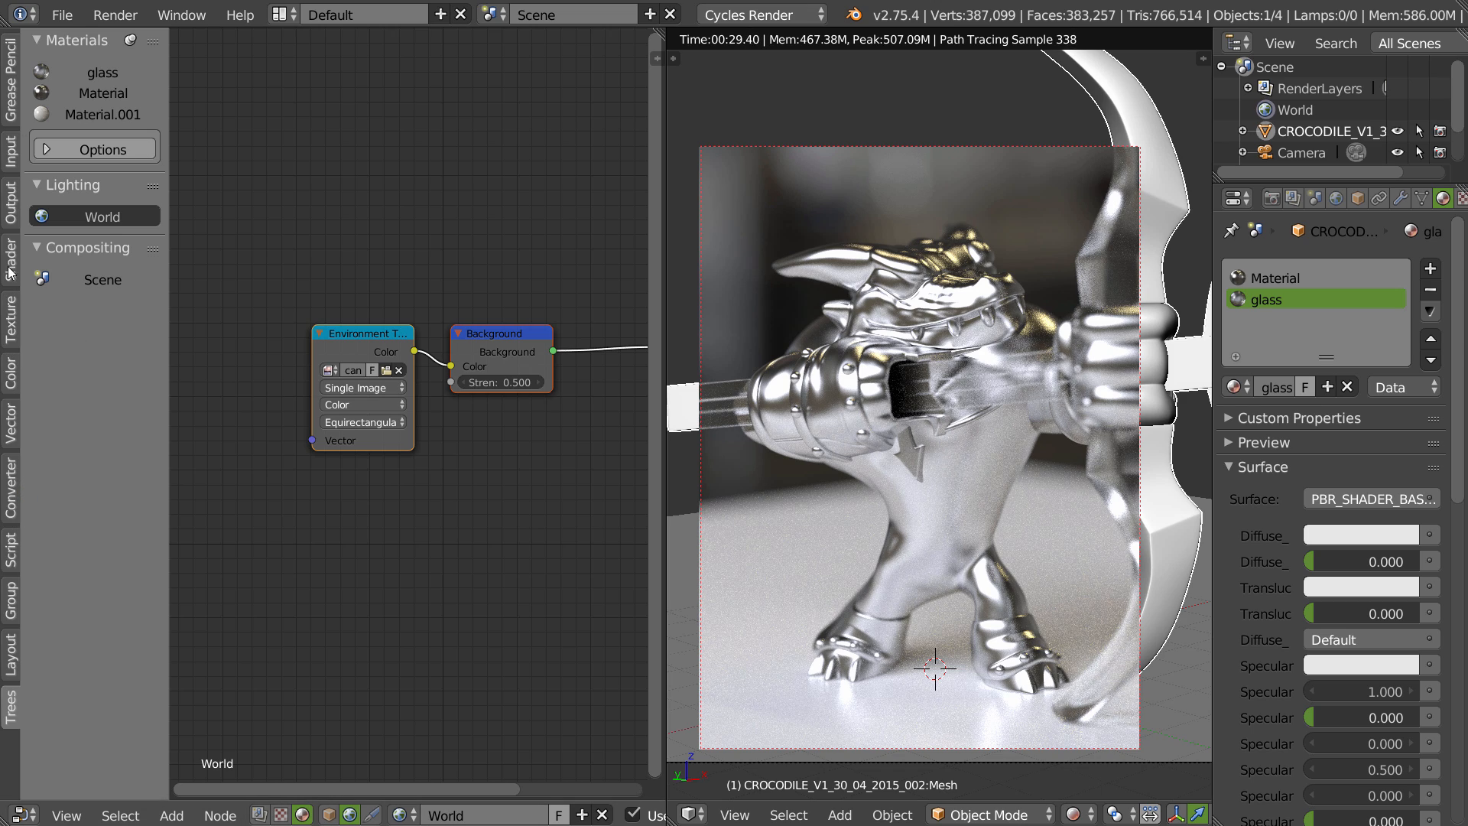
{"action": "left_click", "coordinate": [7, 330]}
{"action": "left_click", "coordinate": [82, 70]}
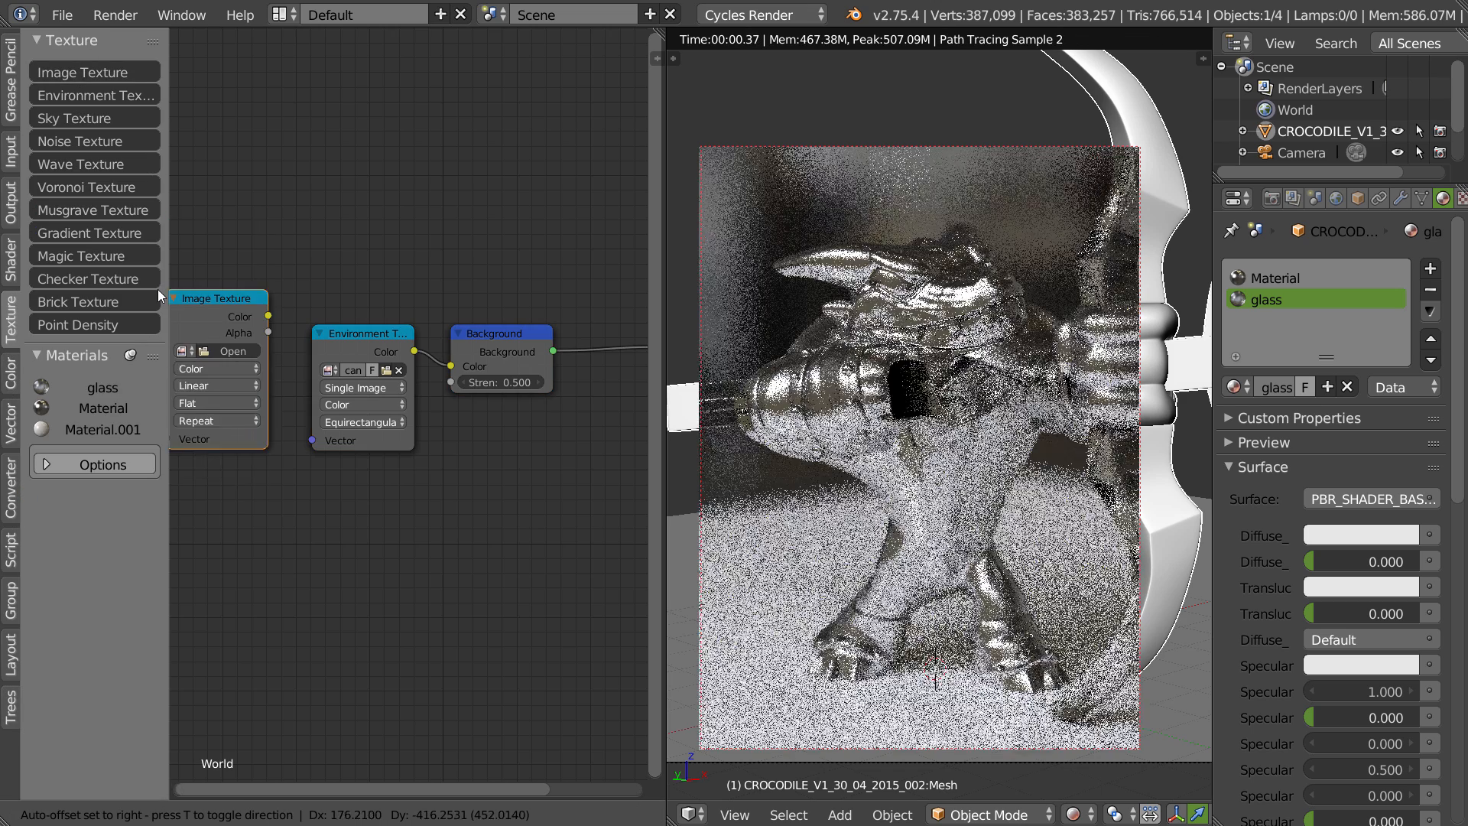
{"action": "left_click", "coordinate": [190, 271]}
{"action": "key", "text": "x"}
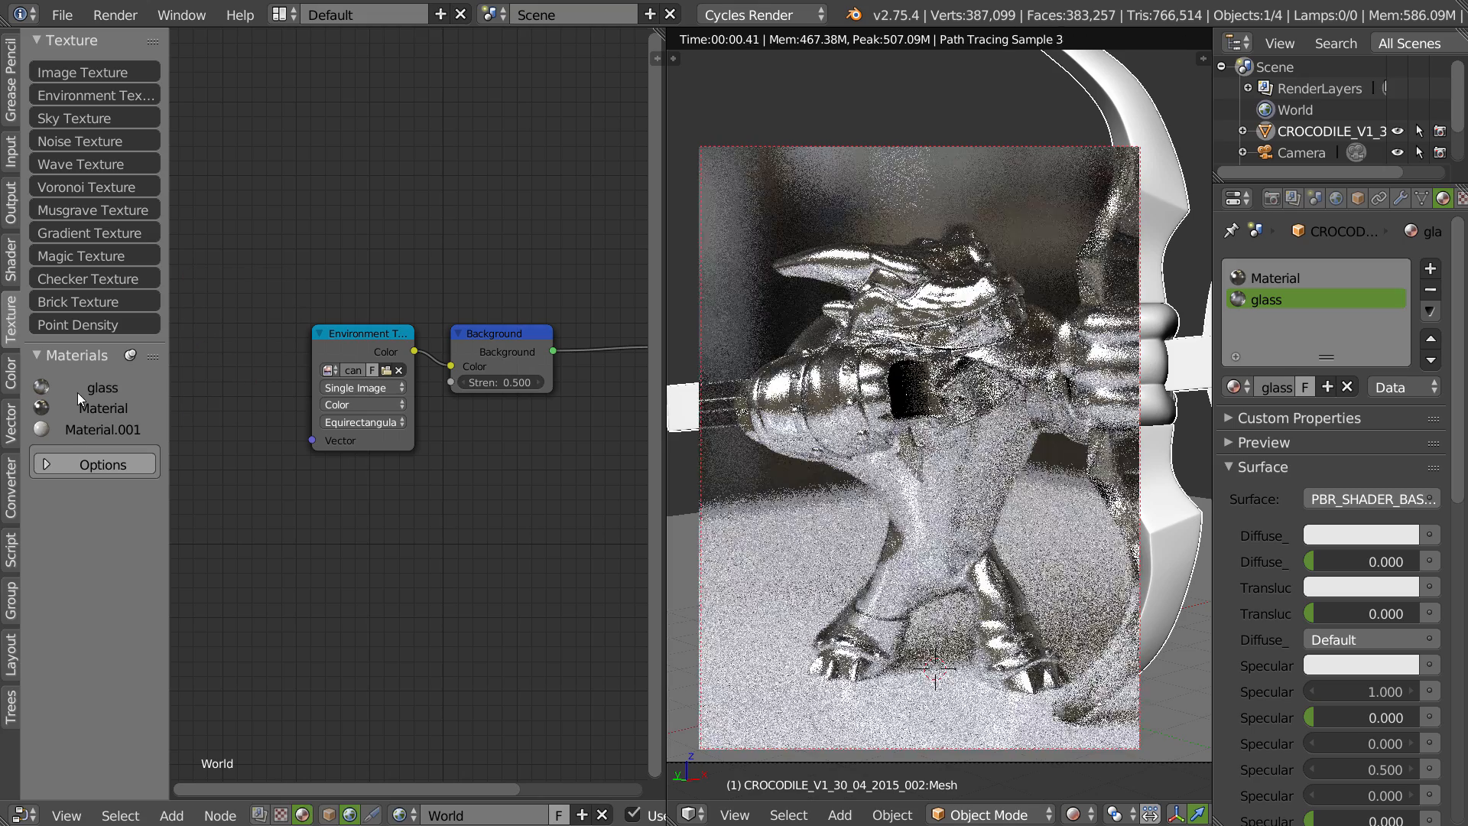
- Open the crocodile's first material, Material, and rename it as Alu
{"action": "left_click", "coordinate": [99, 408]}
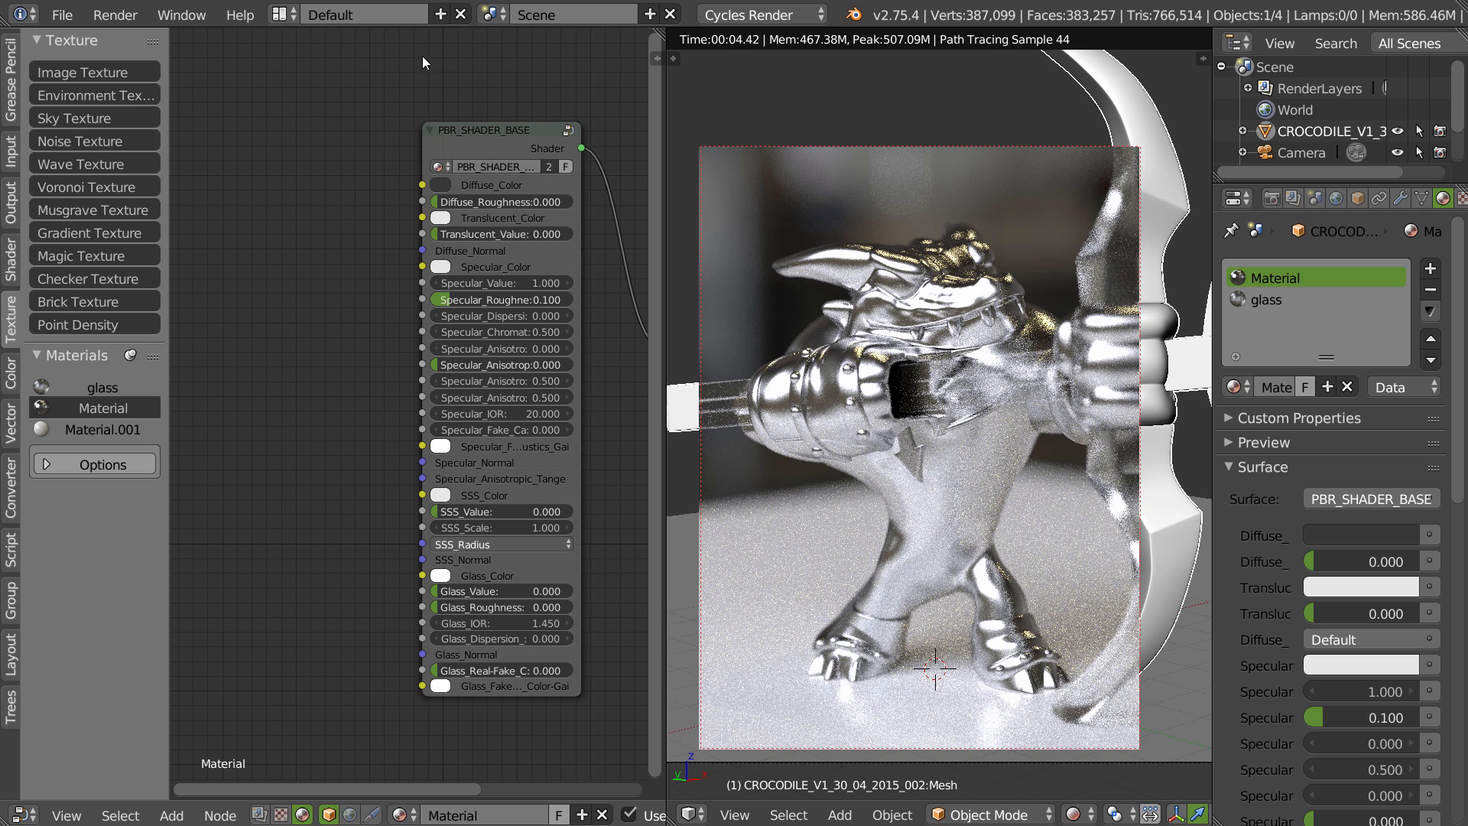
{"action": "left_click", "coordinate": [484, 814]}
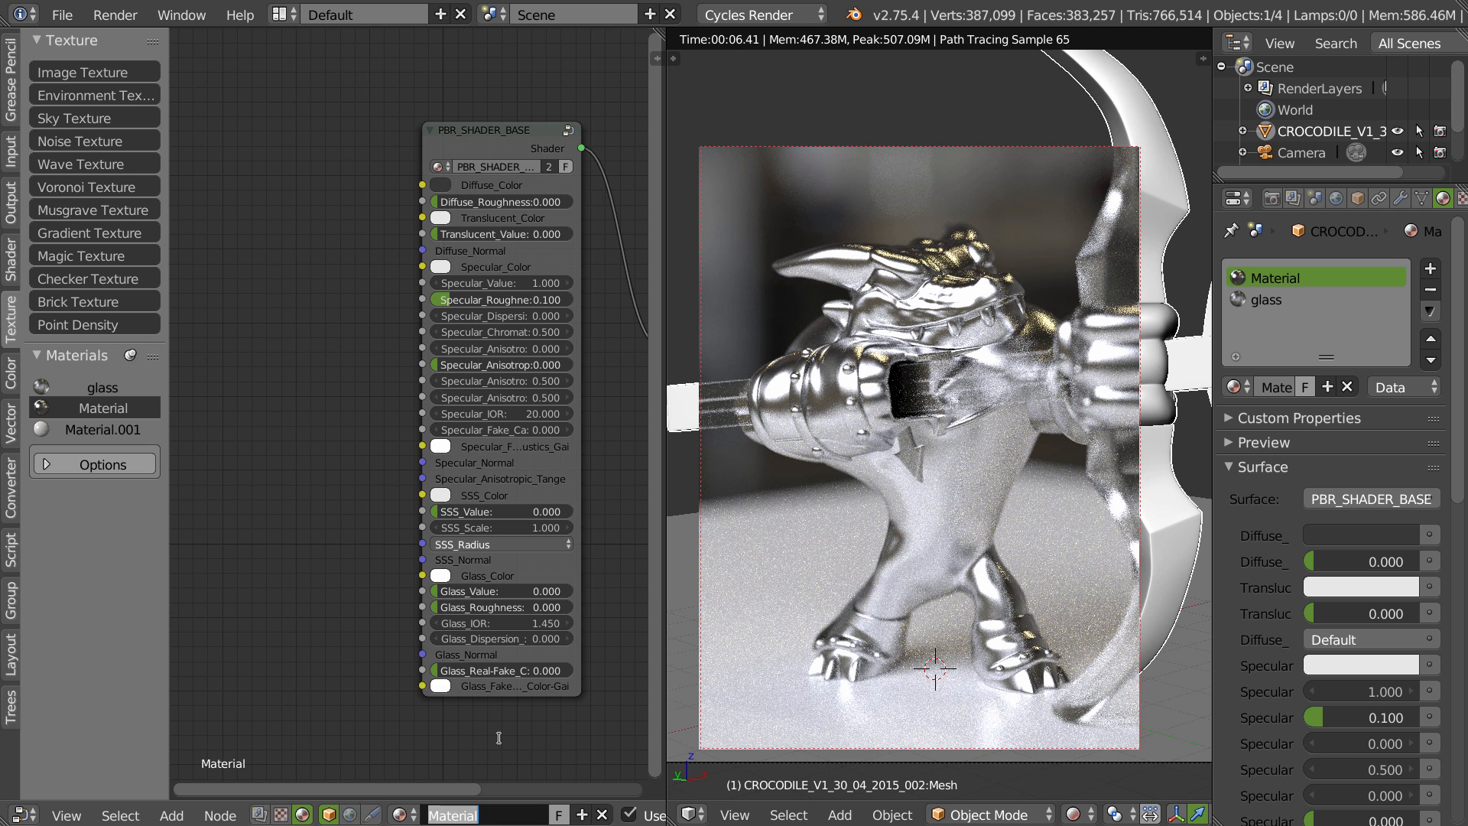
{"action": "type", "text": "Alu"}
{"action": "key", "text": "Return"}
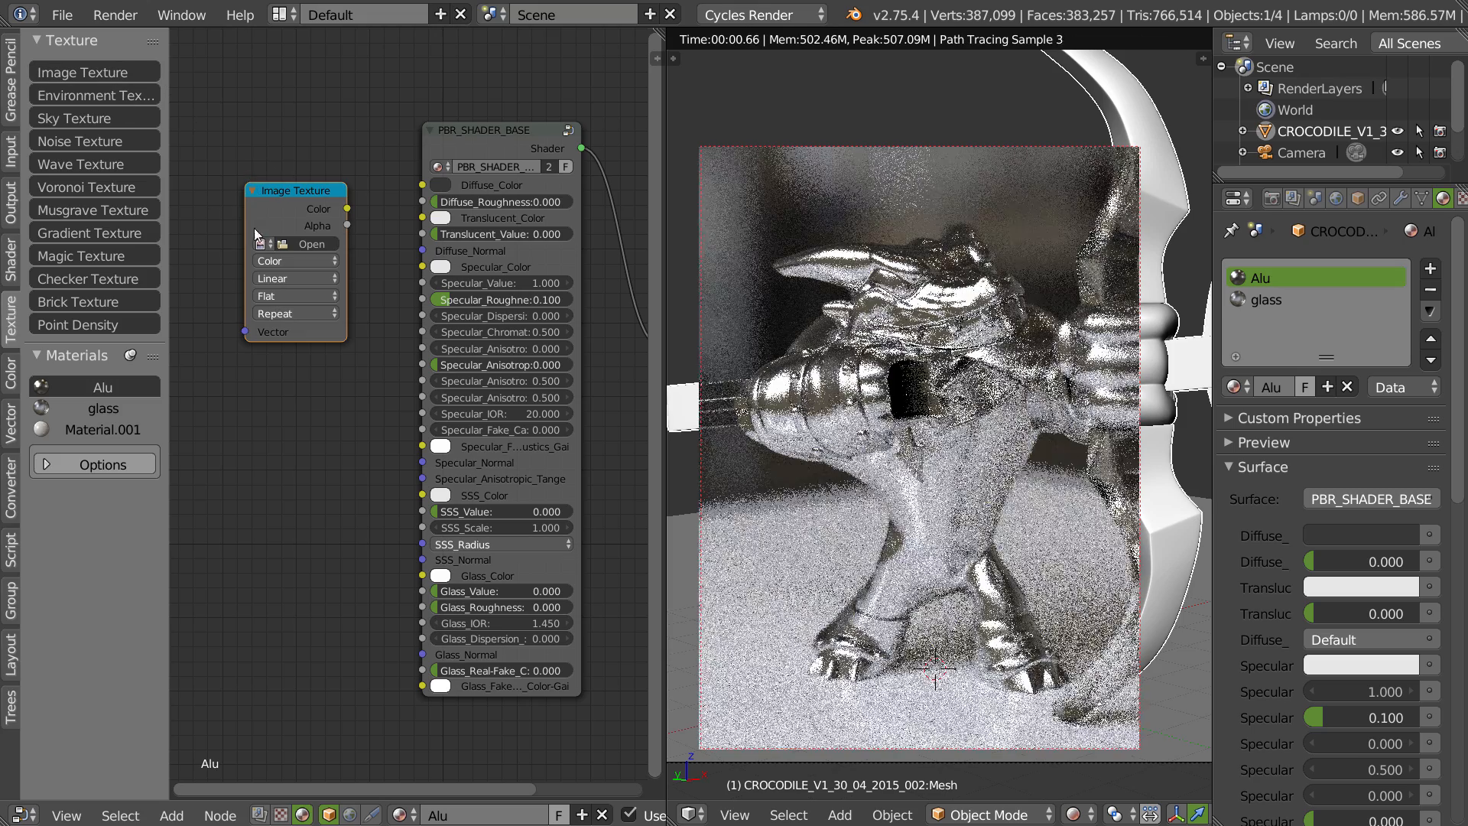
- Add an Image Texture node beside the Alu material's PBR shader and switch the viewport to solid shading
{"action": "left_click", "coordinate": [134, 299]}
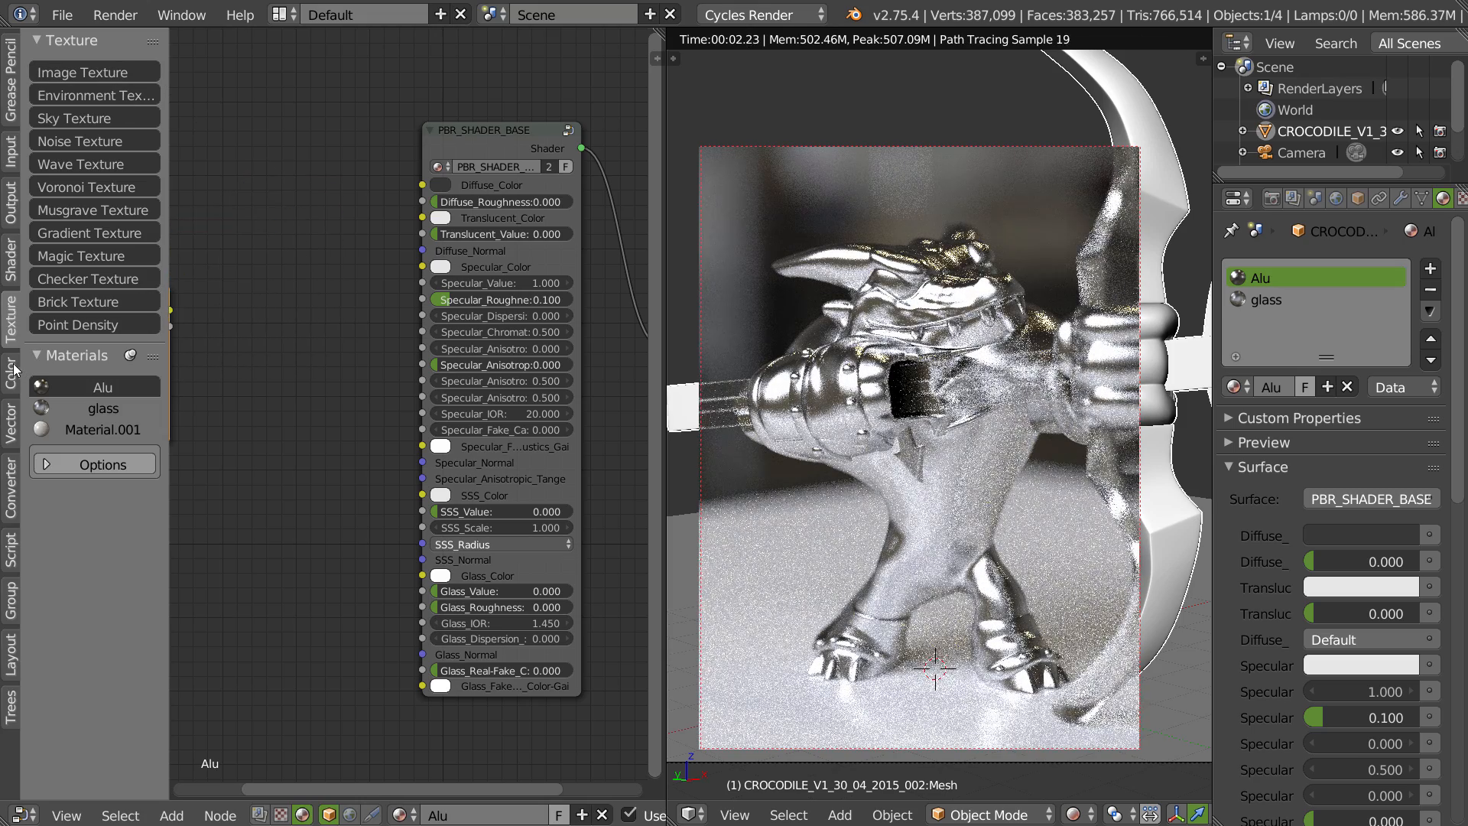
{"action": "left_click", "coordinate": [11, 423]}
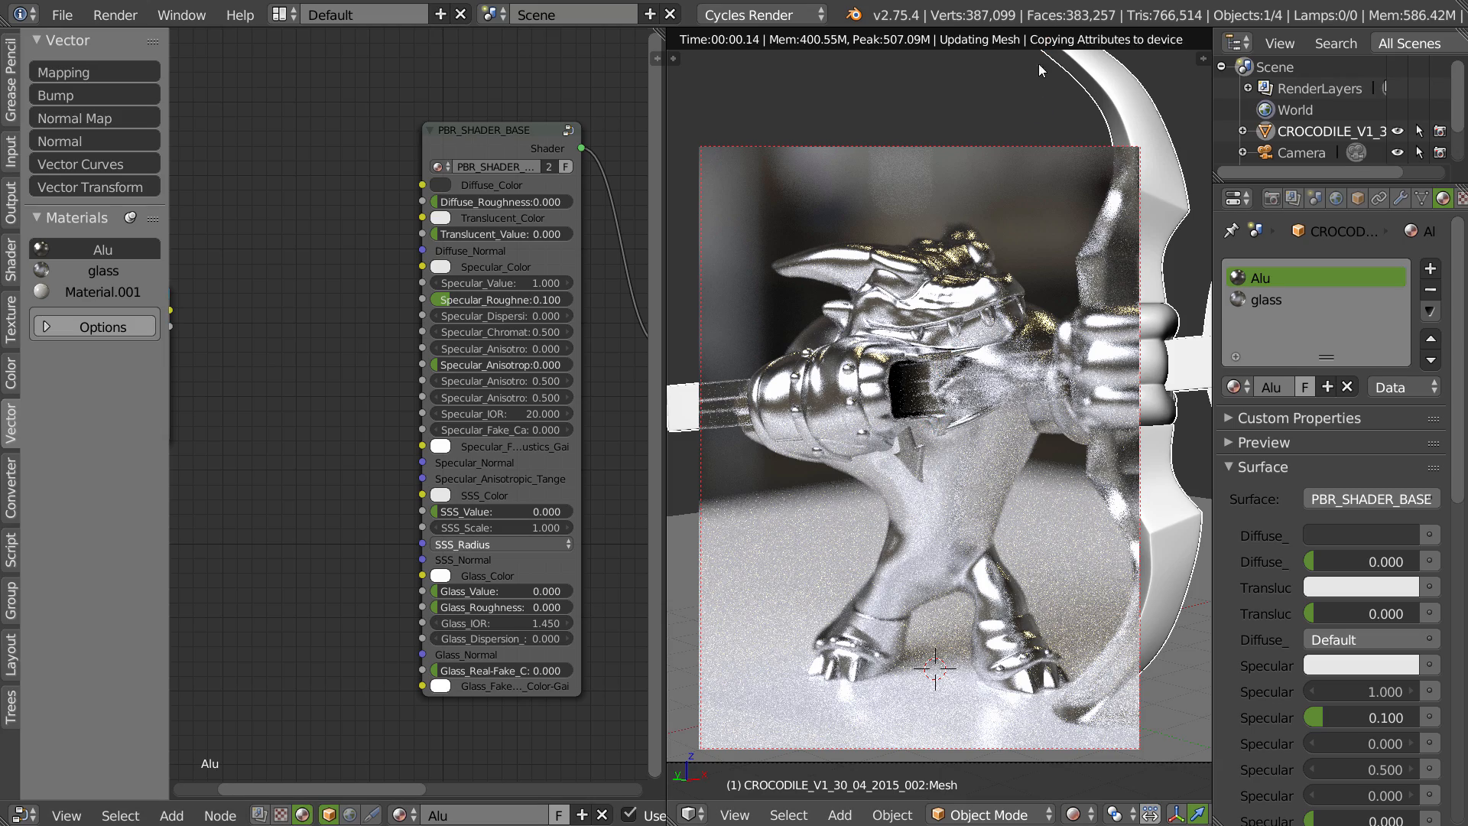
{"action": "key", "text": "z"}
{"action": "left_click", "coordinate": [909, 367]}
{"action": "middle_click_drag", "start_coordinate": [308, 469], "coordinate": [484, 469]}
{"action": "left_click_drag", "start_coordinate": [282, 303], "coordinate": [223, 319]}
{"action": "middle_click_drag", "start_coordinate": [479, 430], "coordinate": [360, 360]}
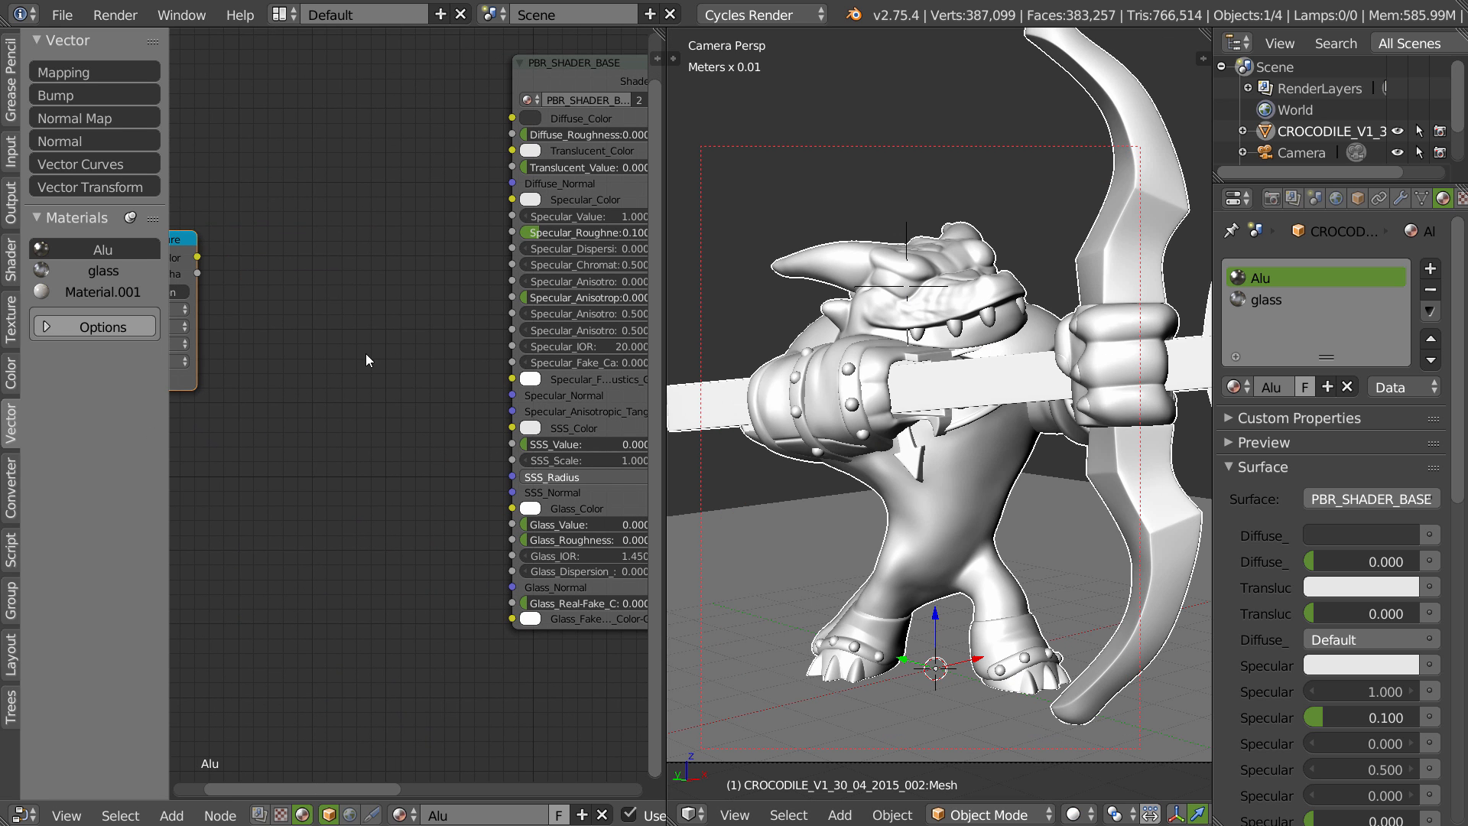
- Add a Normal Map node fed by the image texture's Color and link its Normal output to Diffuse_Normal and Specular_Normal
{"action": "left_click", "coordinate": [75, 119]}
{"action": "left_click", "coordinate": [352, 322]}
{"action": "left_click_drag", "start_coordinate": [198, 257], "coordinate": [309, 372]}
{"action": "left_click_drag", "start_coordinate": [418, 305], "coordinate": [357, 230]}
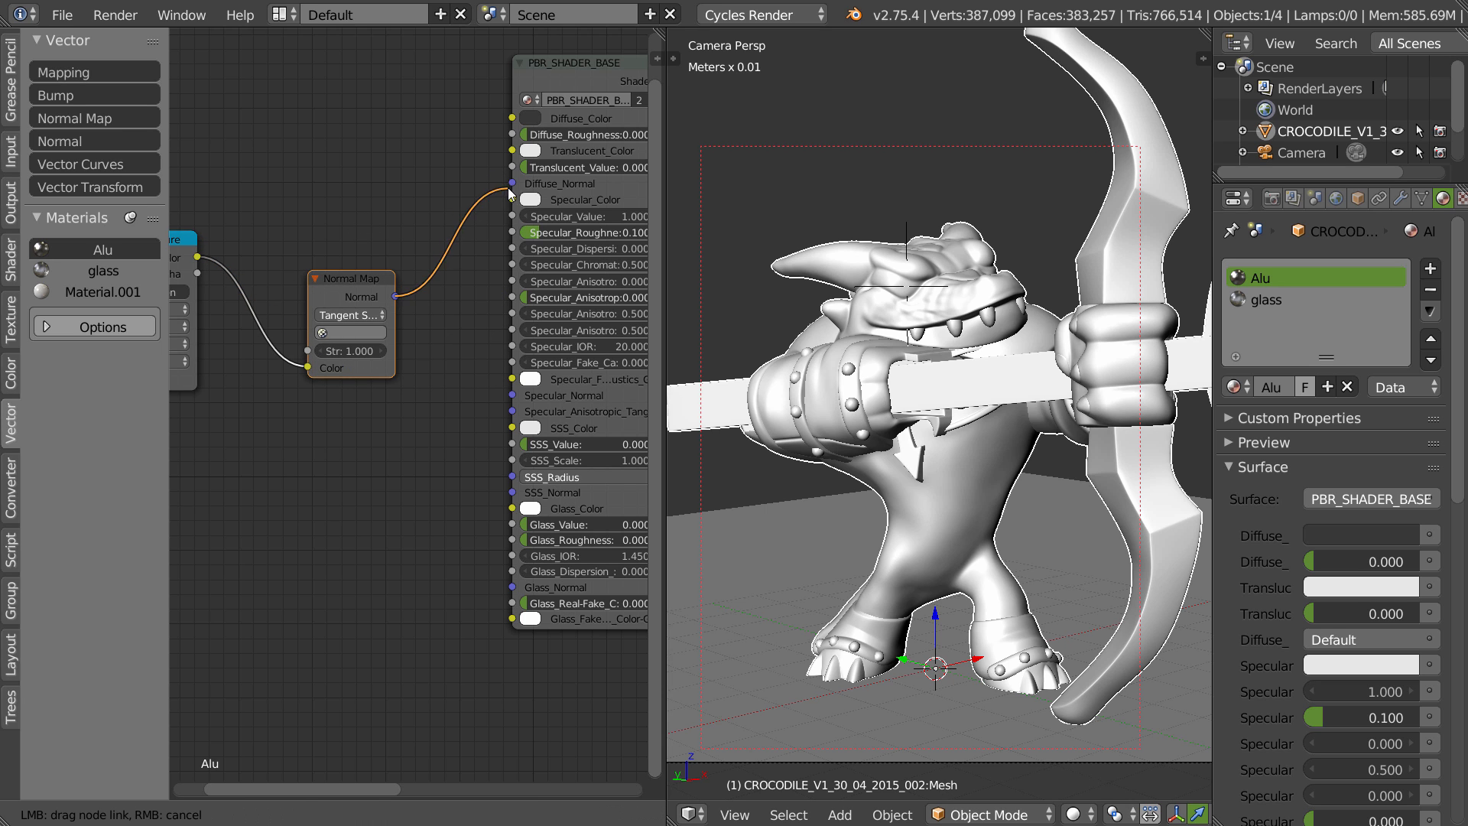
{"action": "left_click_drag", "start_coordinate": [395, 297], "coordinate": [511, 183]}
{"action": "left_click_drag", "start_coordinate": [395, 297], "coordinate": [534, 394]}
- Assign UVMap to the Normal Map node and set the Image Texture's color space to Non-Color Data
{"action": "left_click", "coordinate": [350, 333]}
{"action": "left_click", "coordinate": [337, 359]}
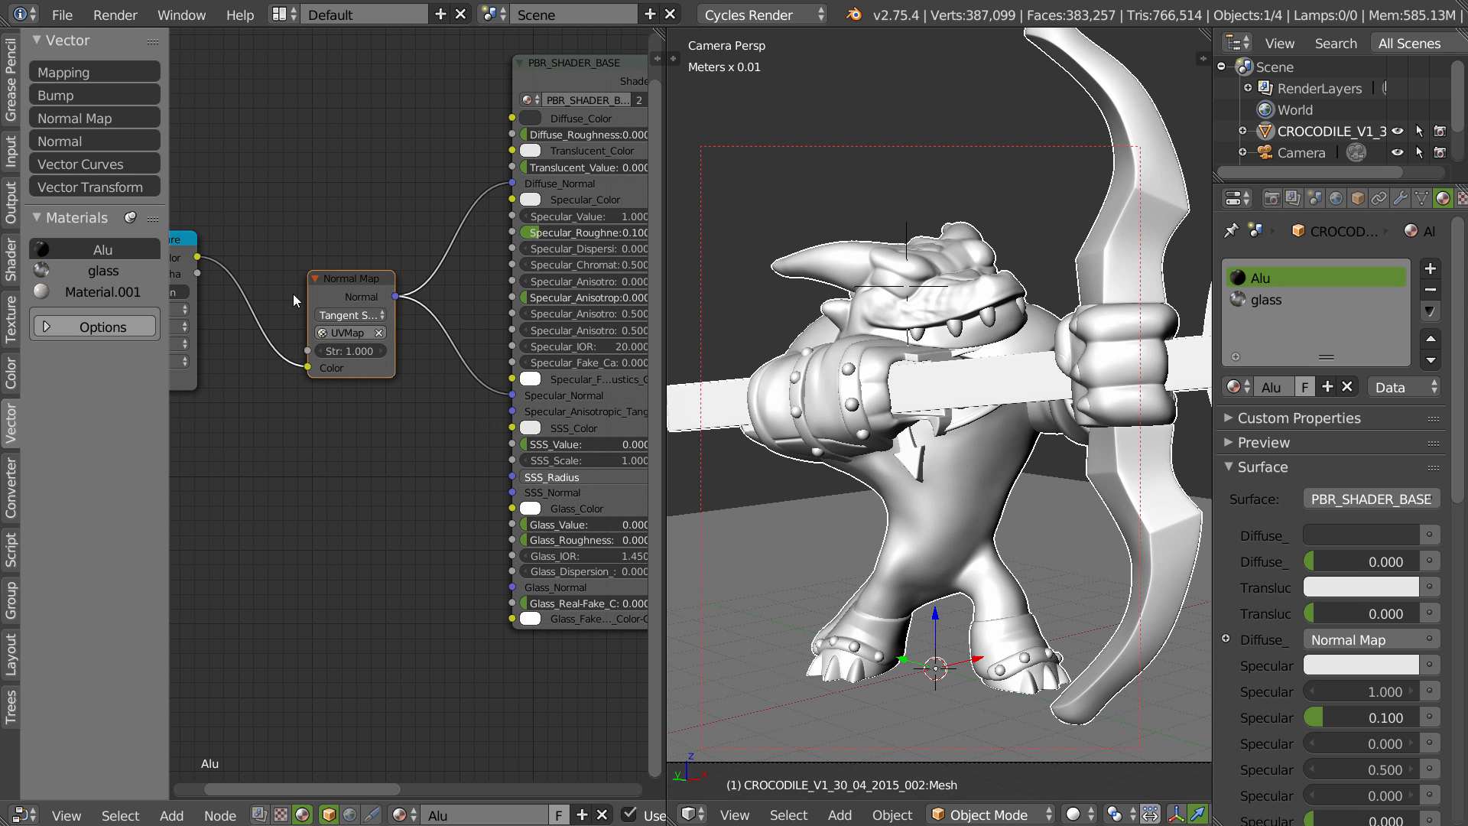
{"action": "middle_click_drag", "start_coordinate": [292, 293], "coordinate": [478, 309]}
{"action": "left_click", "coordinate": [321, 324]}
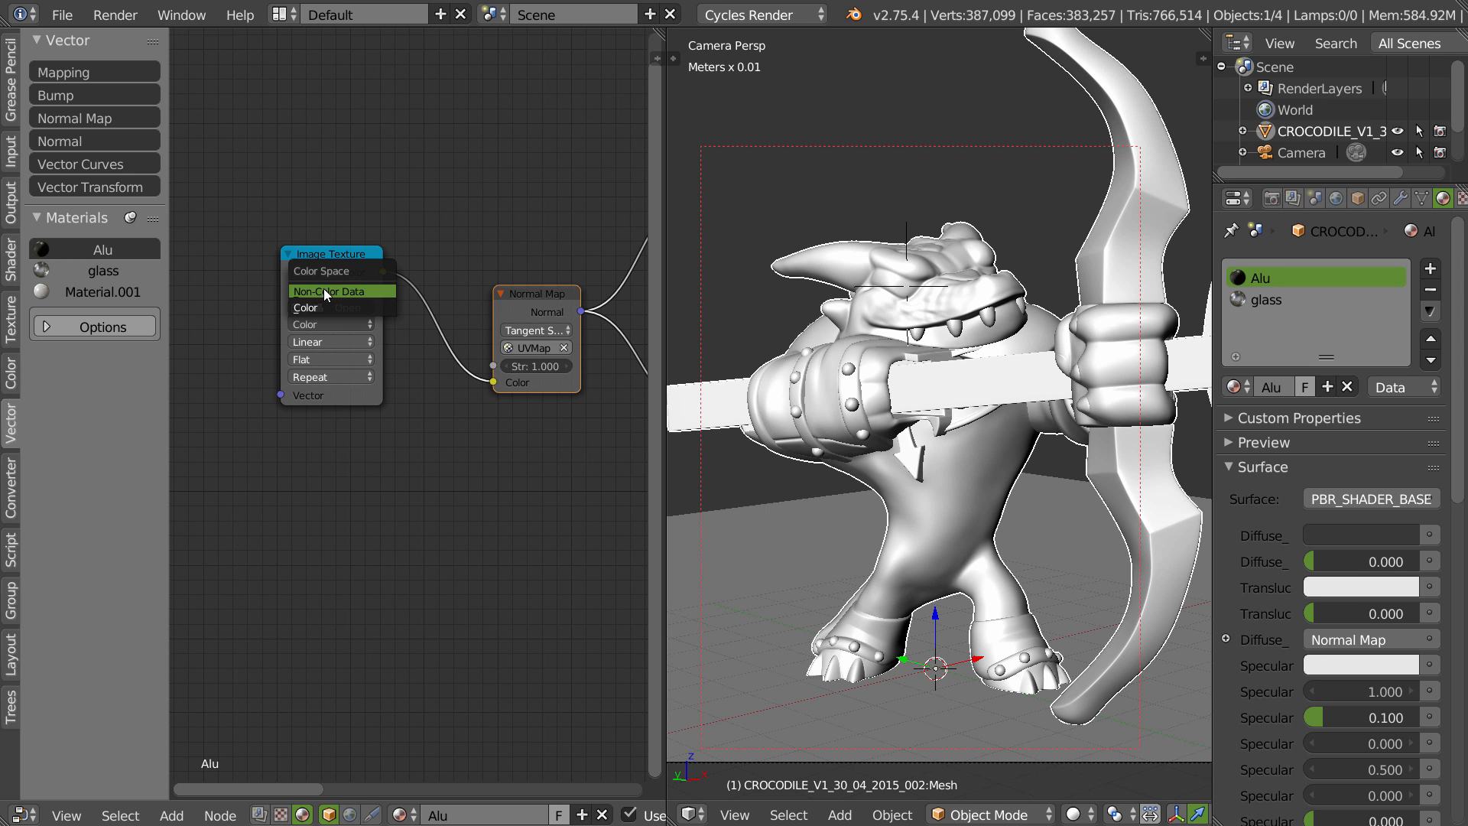
{"action": "left_click", "coordinate": [324, 290]}
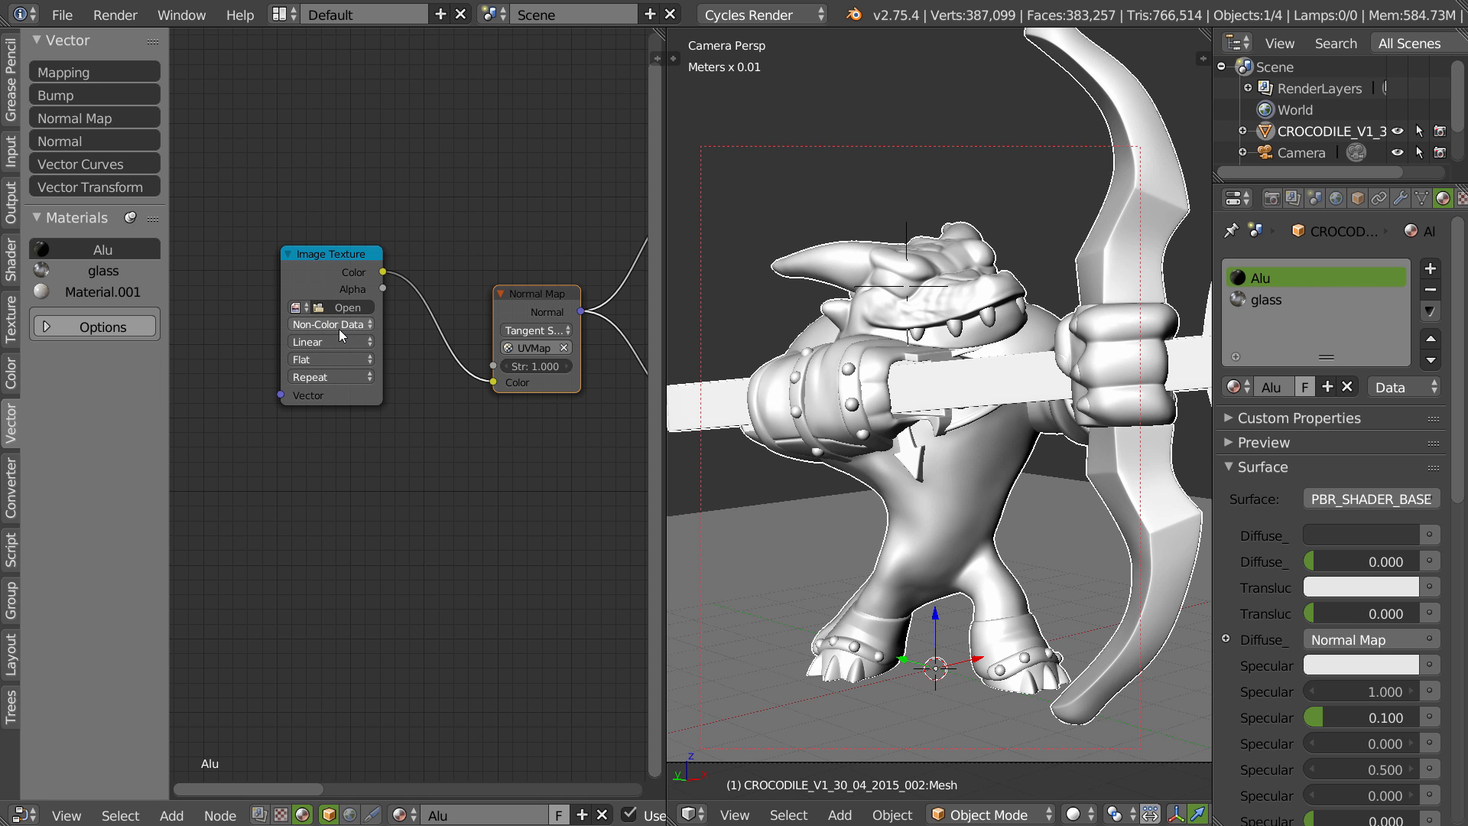
- Load CROCODILE_V1_30_04_2015_NM_001.jpg from the textures folder into the Image Texture node
{"action": "left_click", "coordinate": [329, 308]}
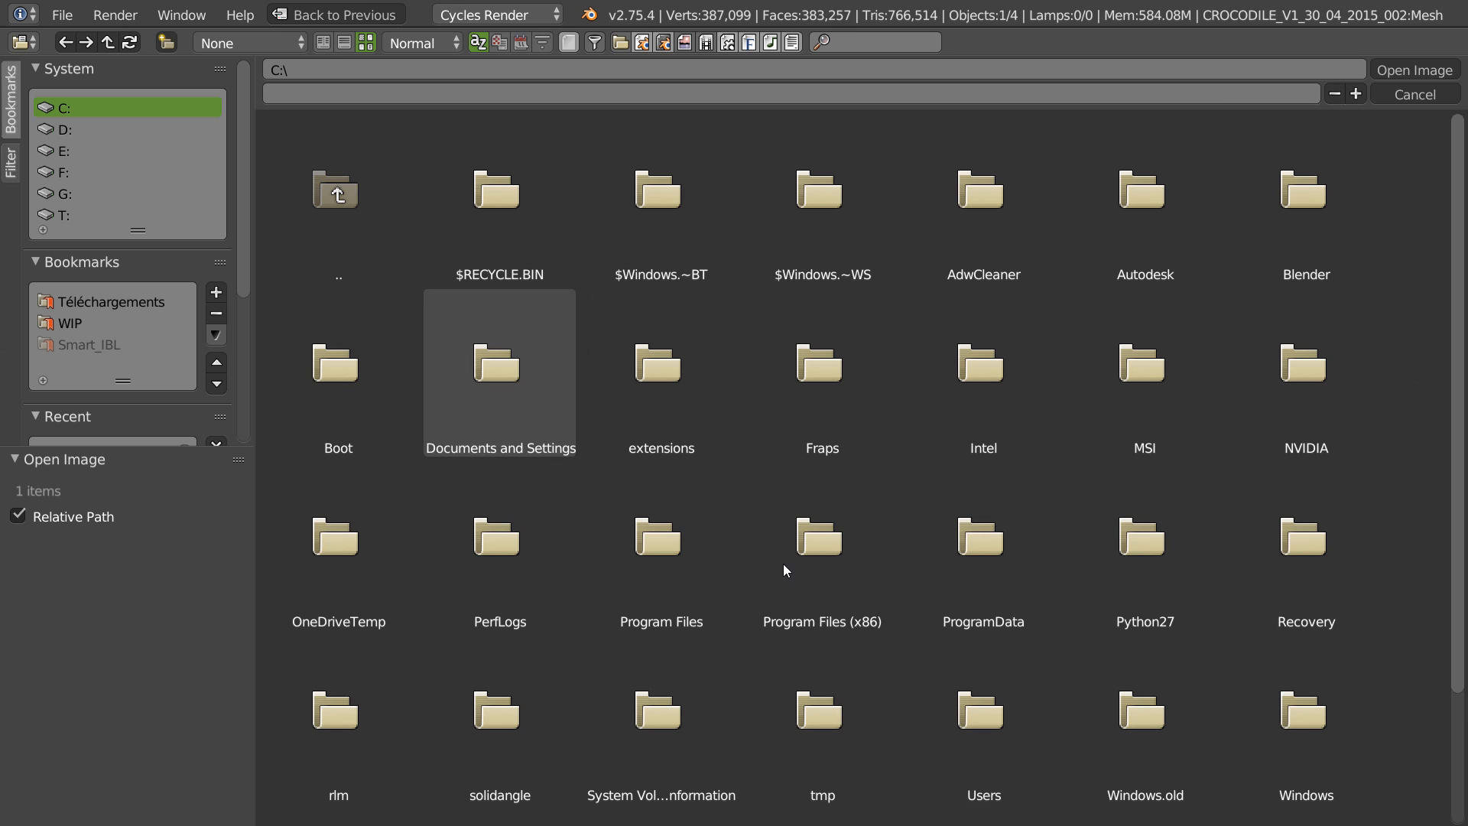
{"action": "left_click", "coordinate": [1167, 233]}
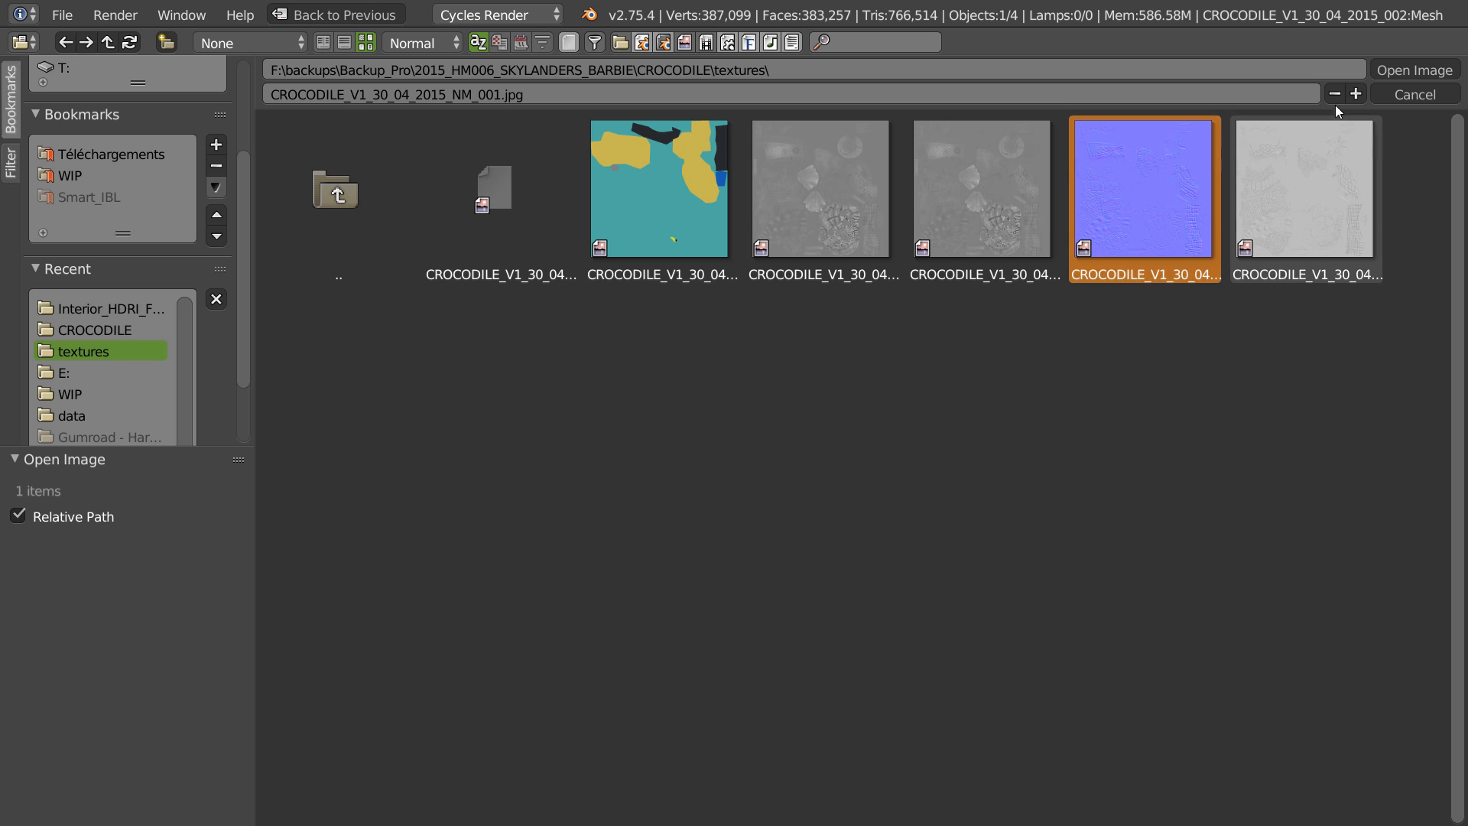
{"action": "left_click", "coordinate": [1415, 70]}
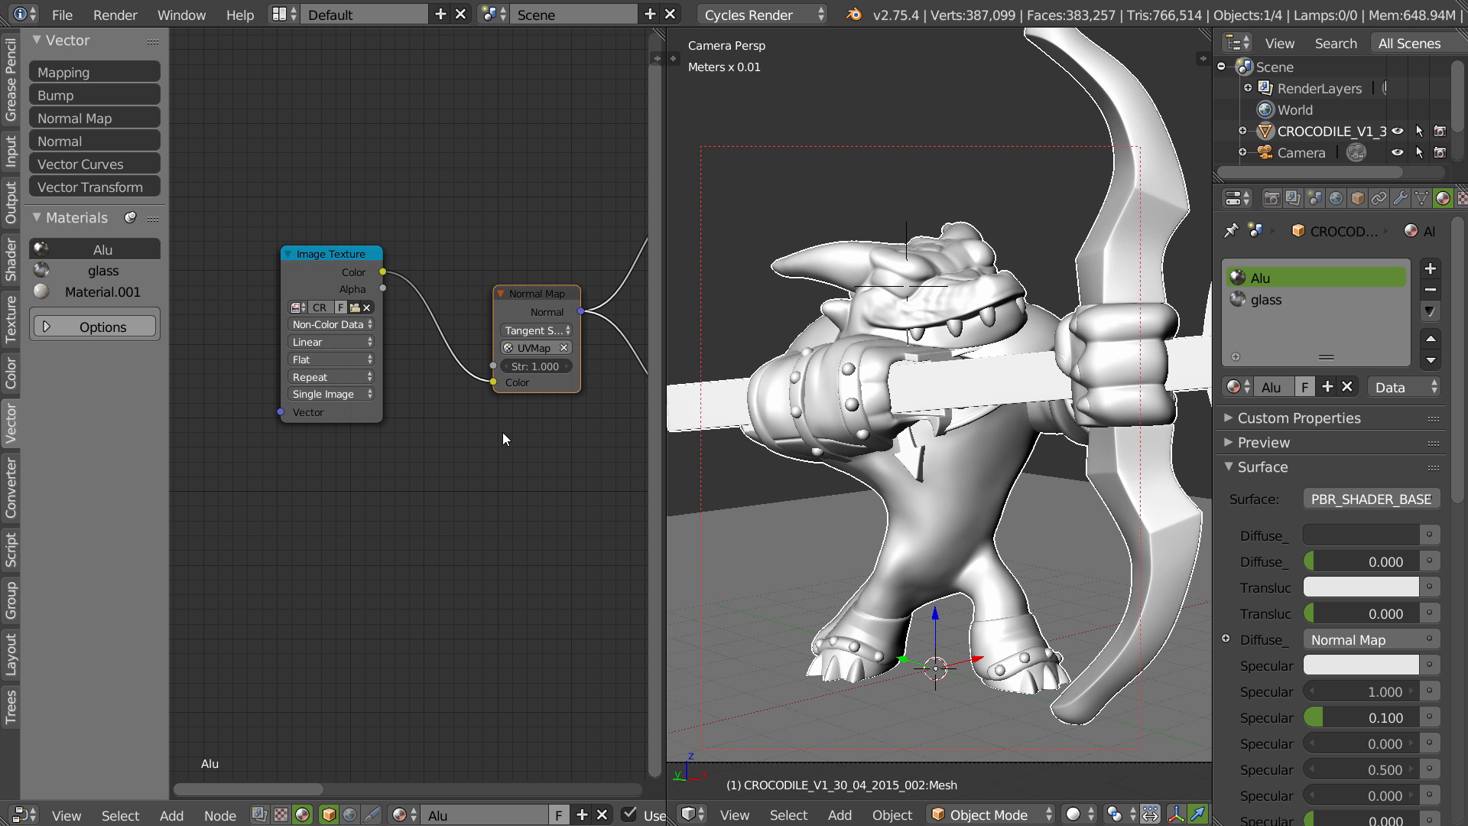
- Switch the viewport back to rendered shading and set the Normal Map node's strength to 0.7
{"action": "key", "text": "z"}
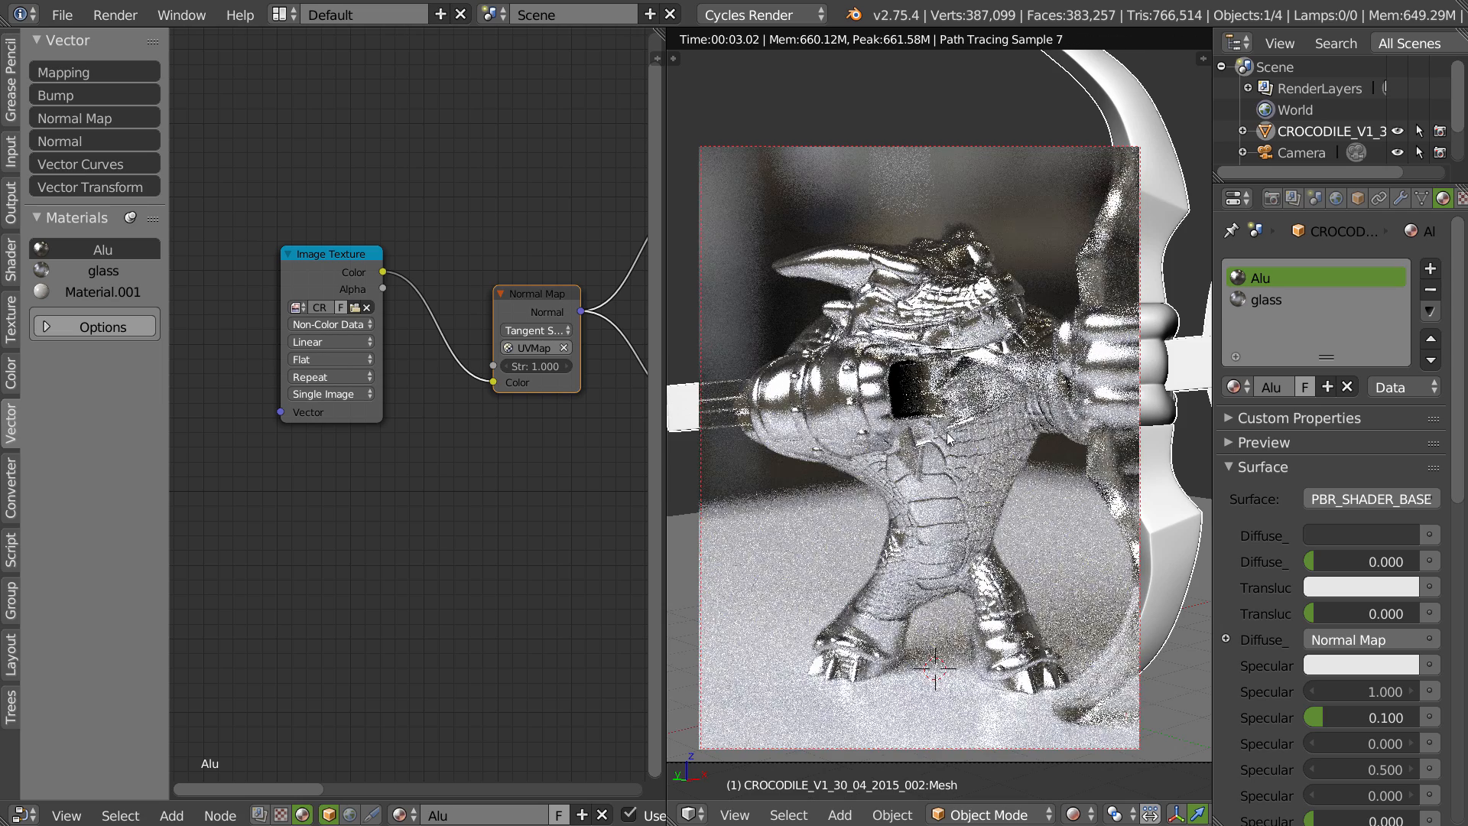
{"action": "middle_click_drag", "start_coordinate": [533, 364], "coordinate": [462, 374]}
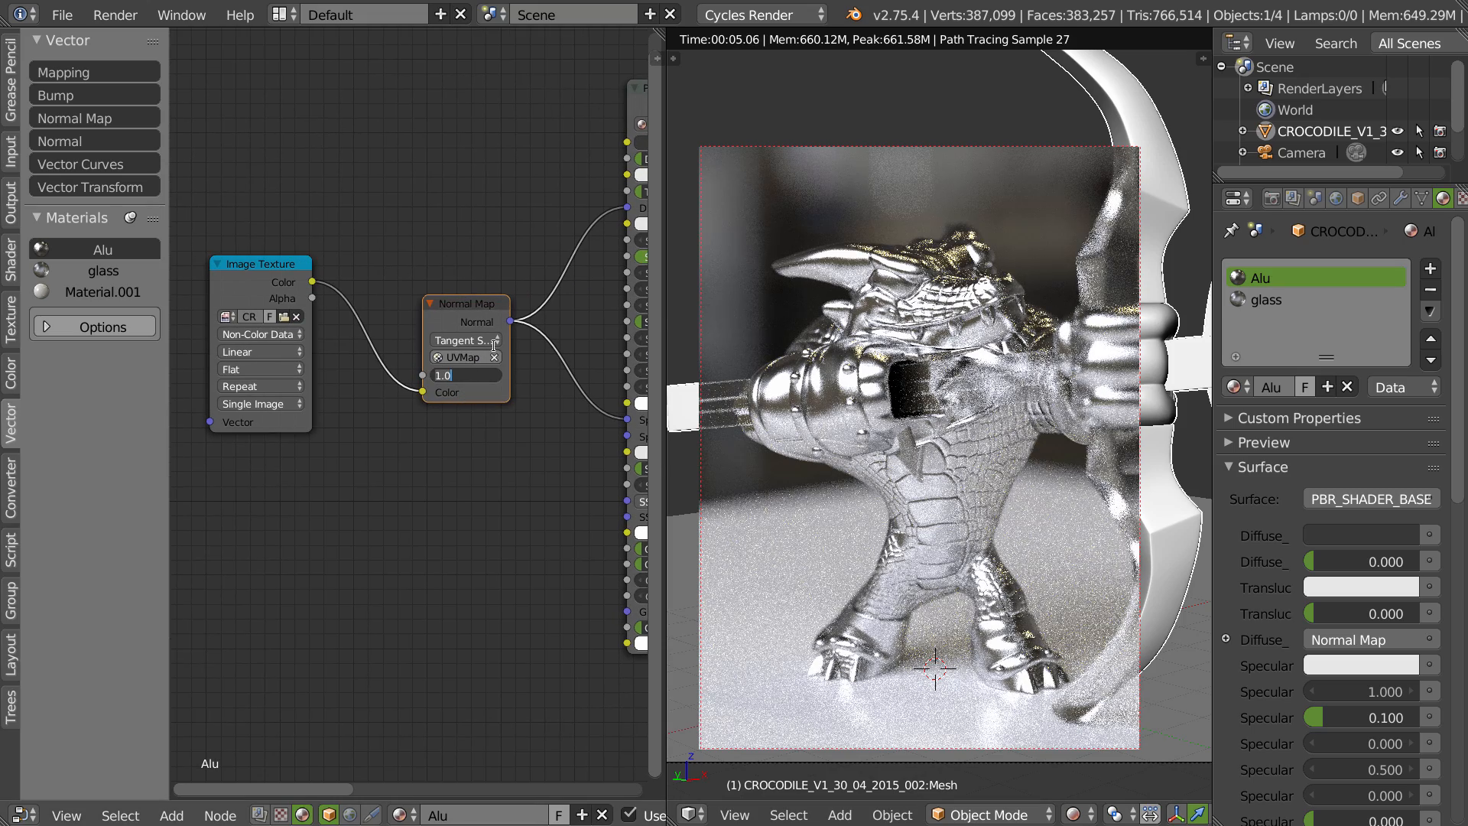
{"action": "key", "text": "Return"}
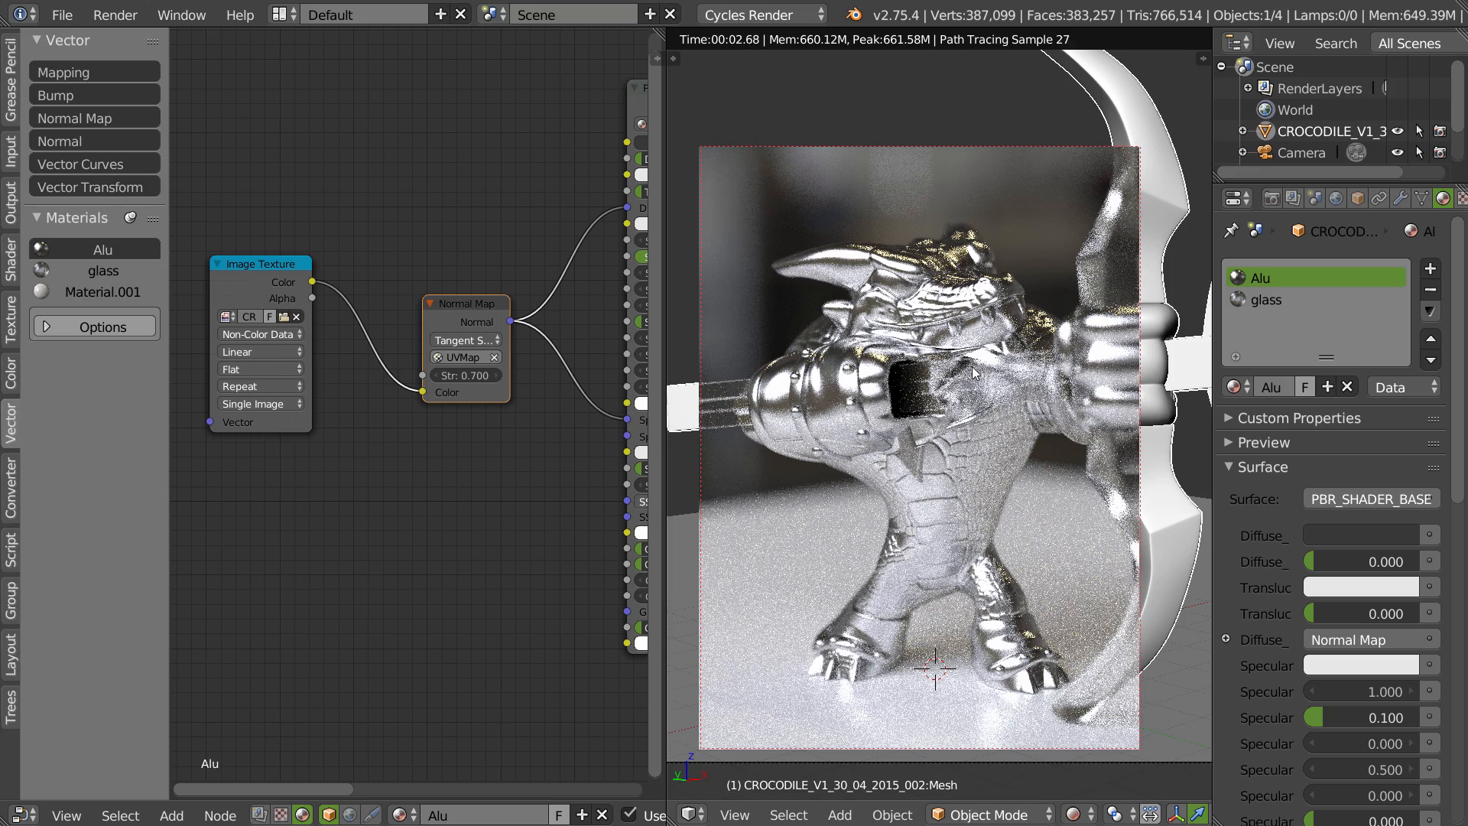
- Clear the render border around the crocodile's body and set a new one covering the whole camera frame
{"action": "scroll", "coordinate": [1017, 366], "scroll_direction": "down", "scroll_amount": 5}
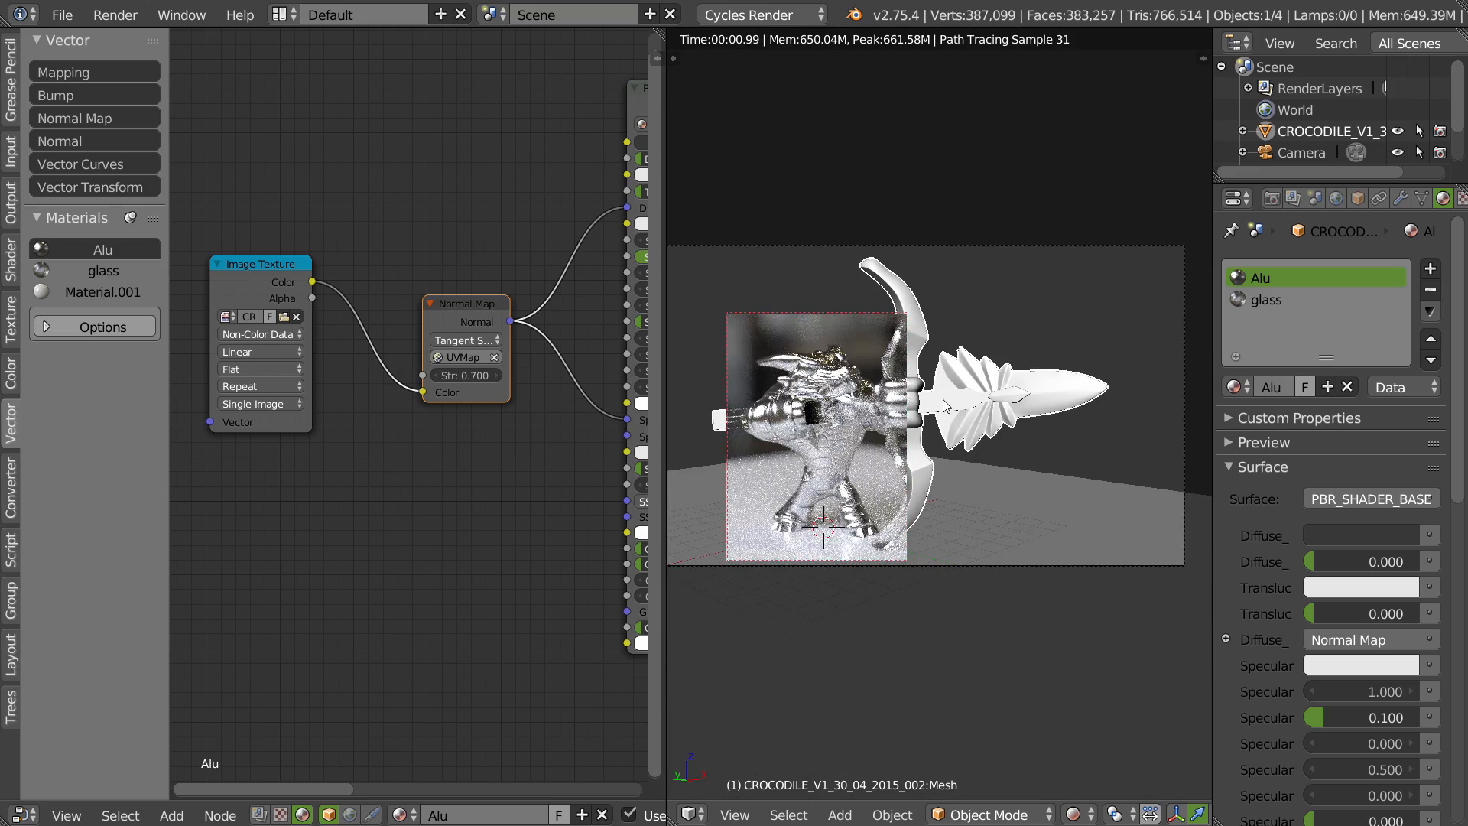
{"action": "middle_click_drag", "start_coordinate": [1056, 391], "coordinate": [947, 391], "text": "shift"}
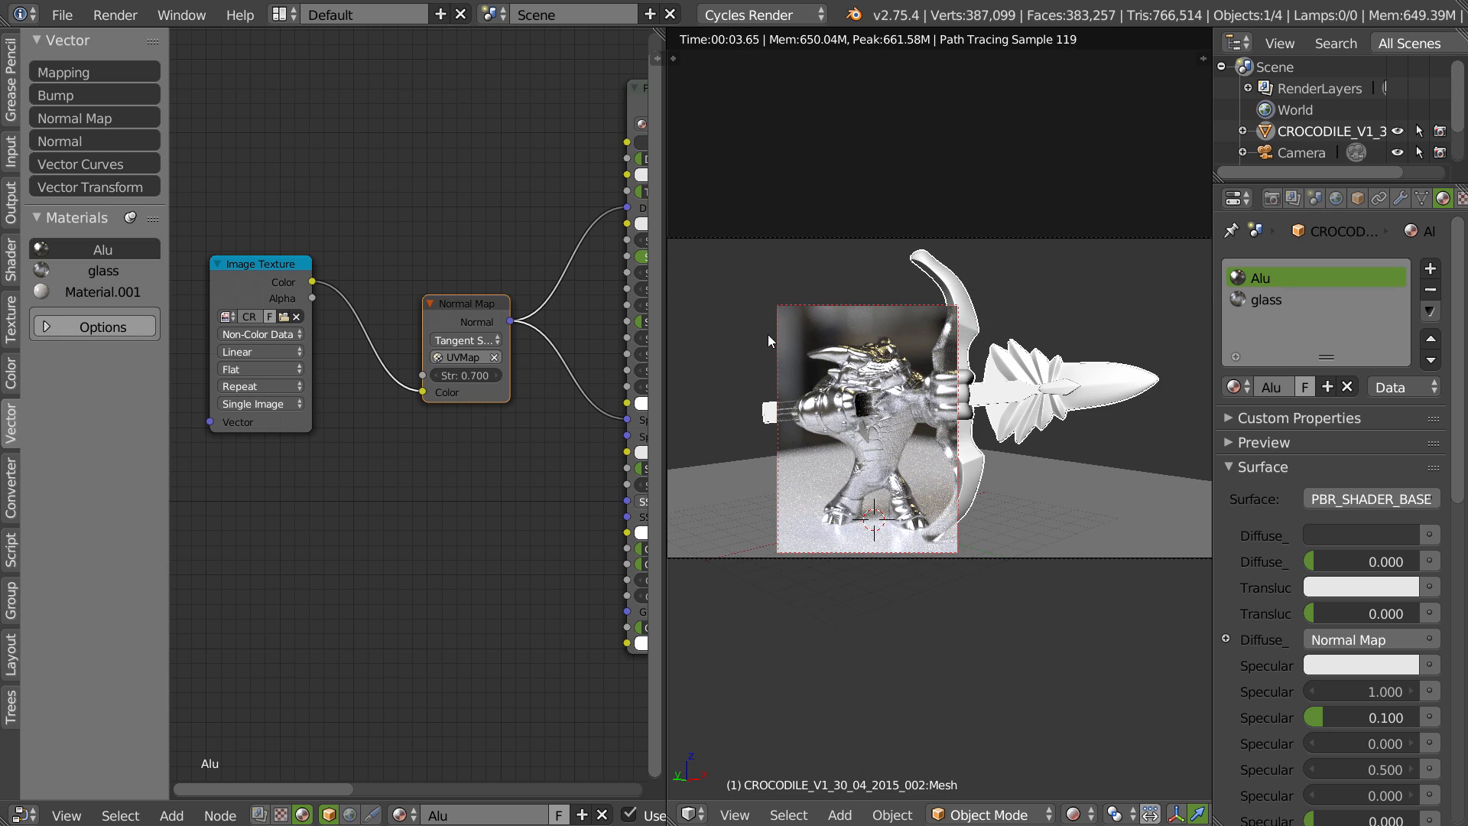
{"action": "key", "text": "ctrl+alt+b"}
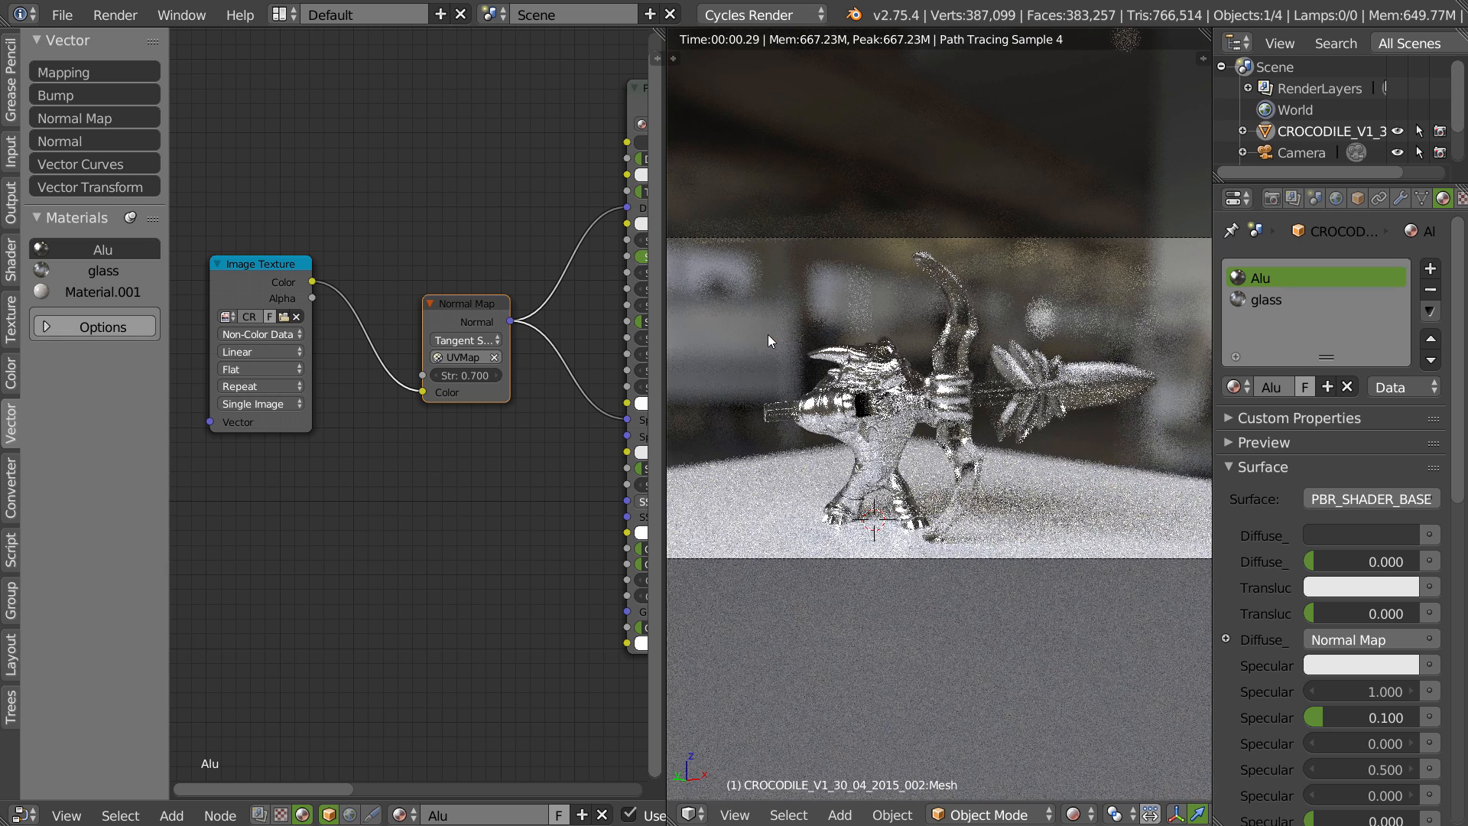
{"action": "right_click", "coordinate": [1024, 427]}
{"action": "key", "text": "Escape"}
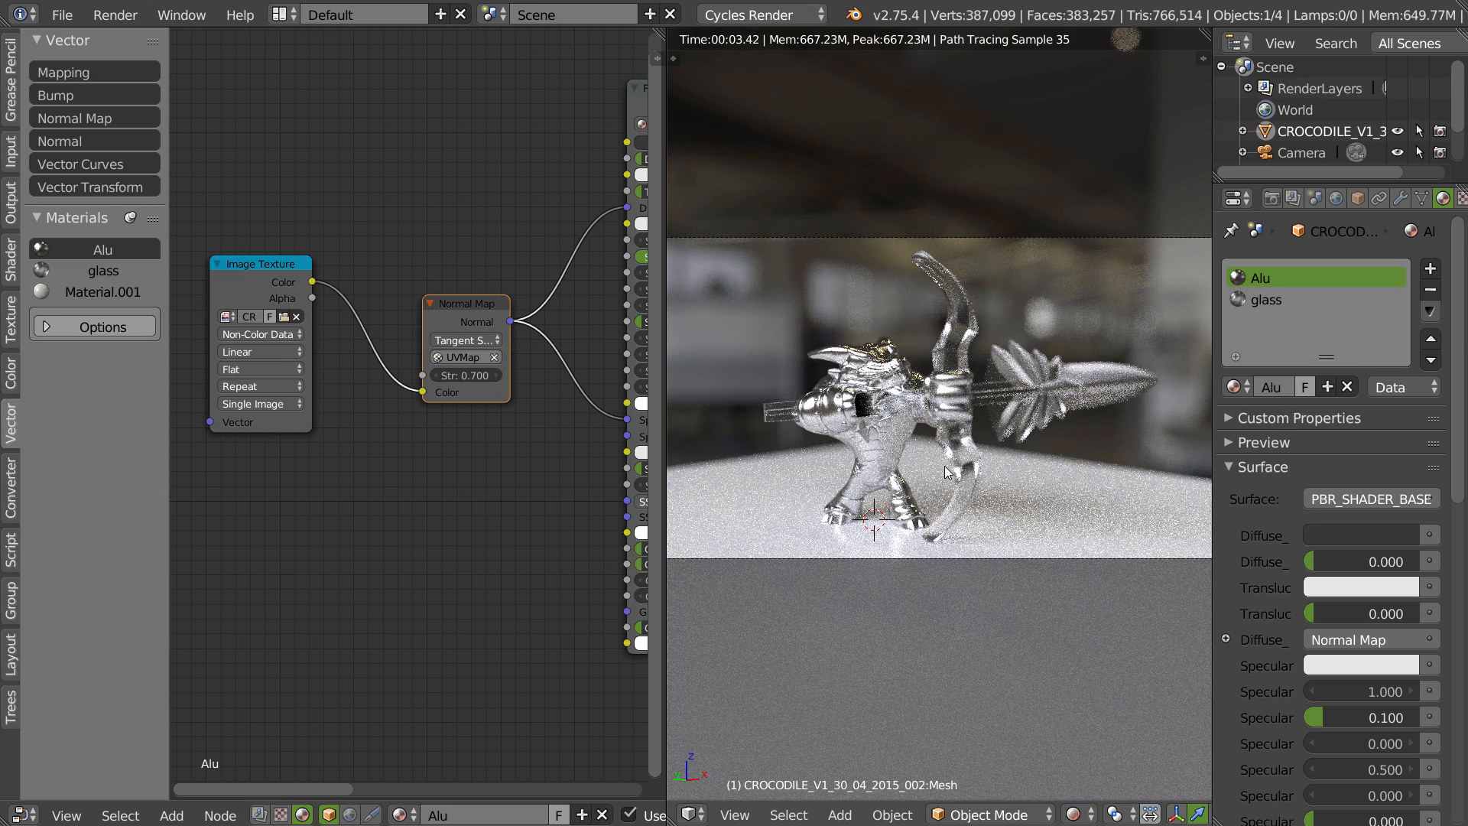
{"action": "key", "text": "q"}
{"action": "left_click", "coordinate": [679, 575]}
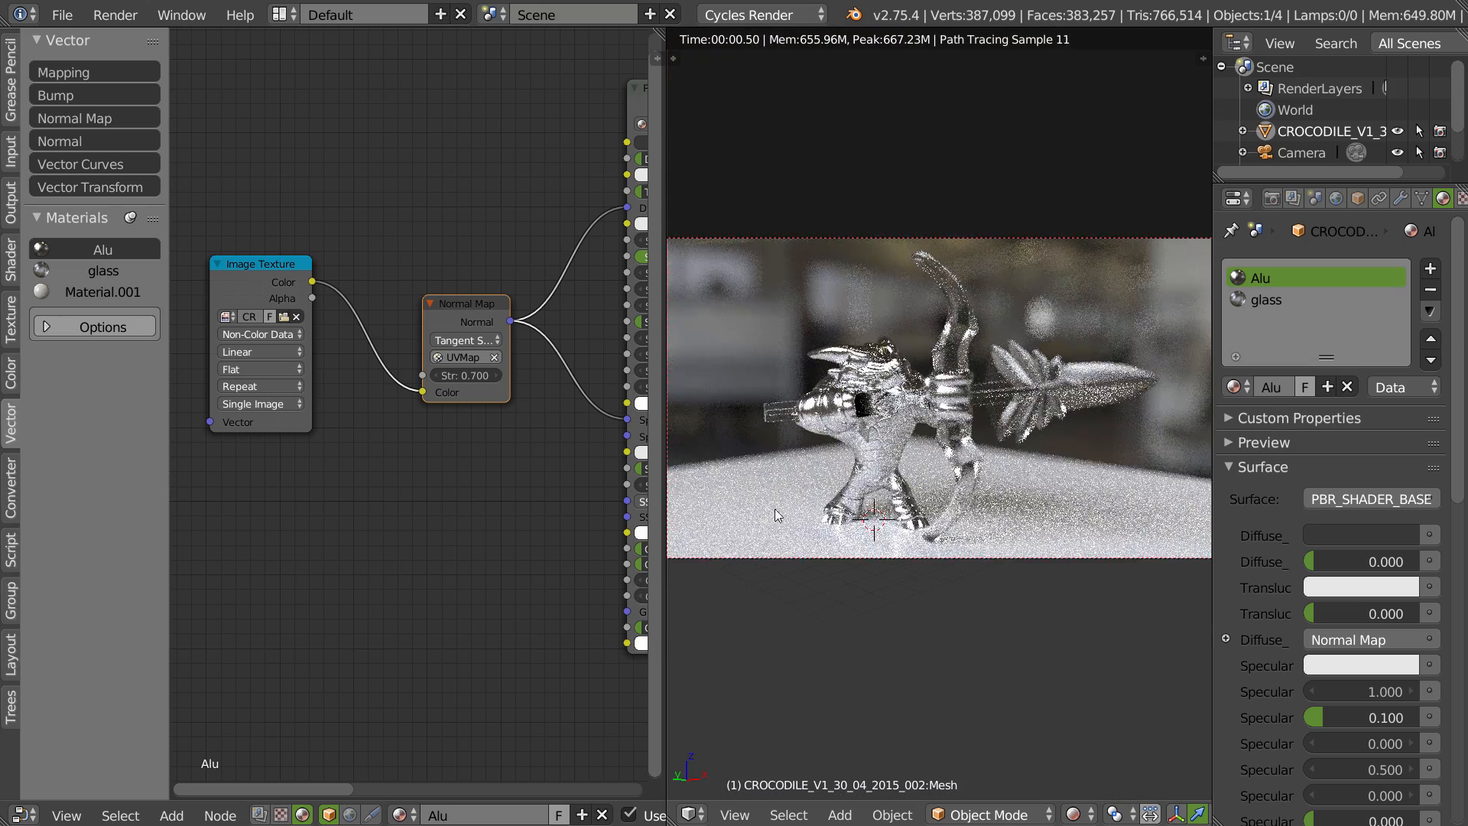
{"action": "scroll", "coordinate": [932, 444], "scroll_direction": "up", "scroll_amount": 3}
{"action": "middle_click_drag", "start_coordinate": [1024, 397], "coordinate": [1023, 386], "text": "ctrl"}
{"action": "middle_click_drag", "start_coordinate": [923, 433], "coordinate": [948, 423], "text": "shift"}
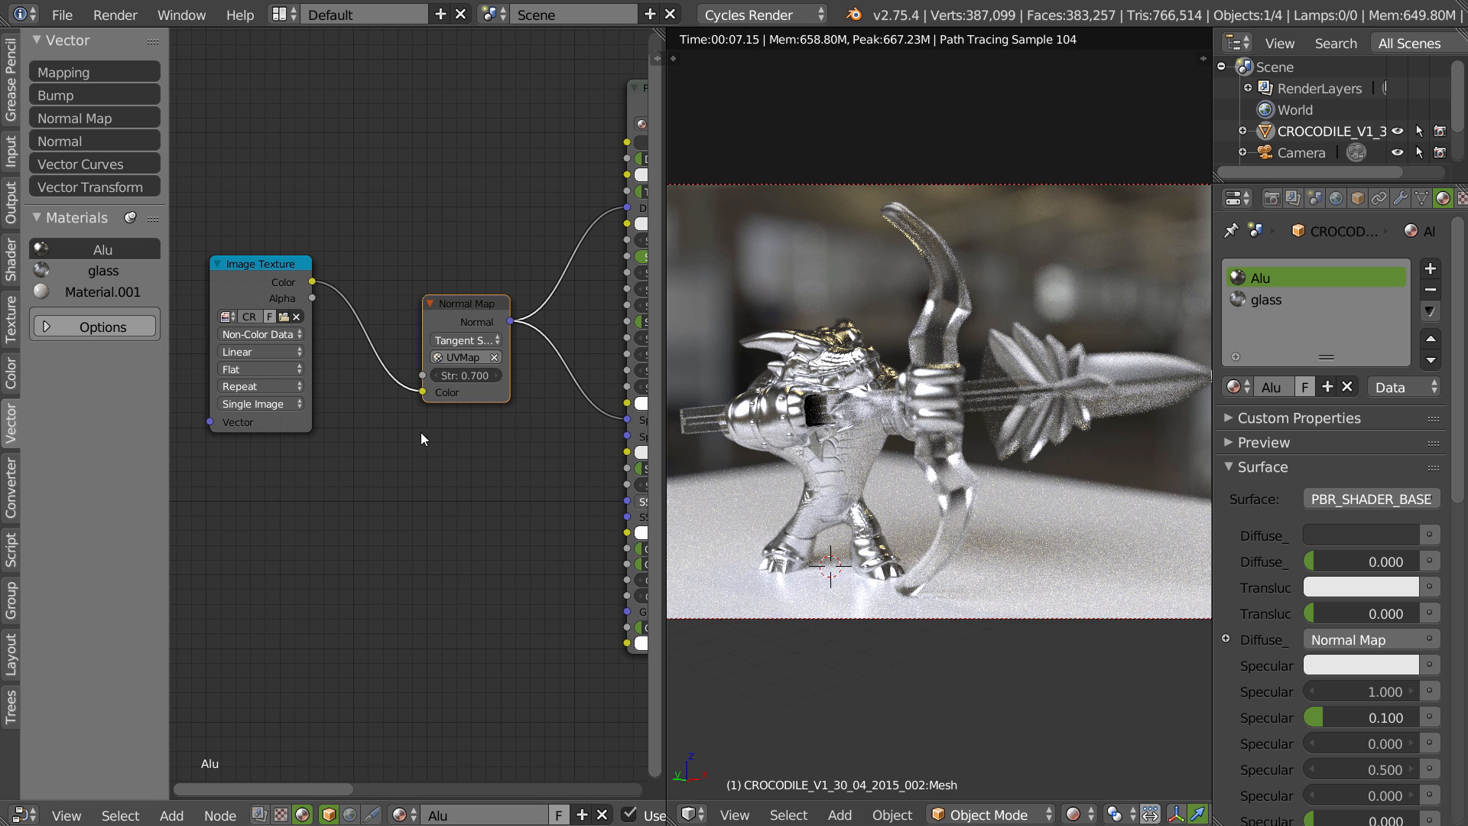
- Open the ground plane's material, Material.001, and rename it as Sol
{"action": "left_click", "coordinate": [70, 287]}
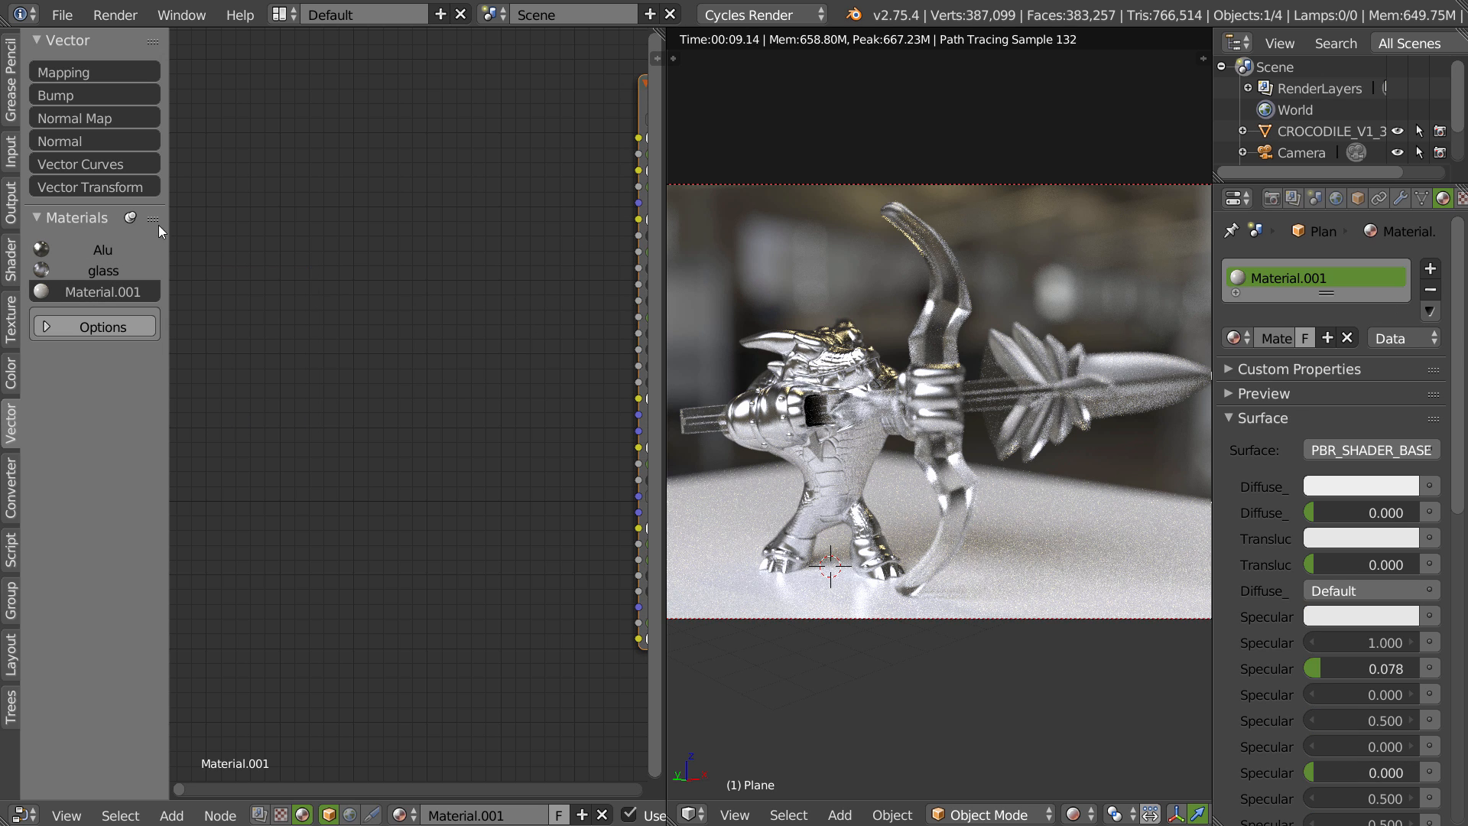
{"action": "left_click", "coordinate": [520, 815]}
{"action": "type", "text": "S"}
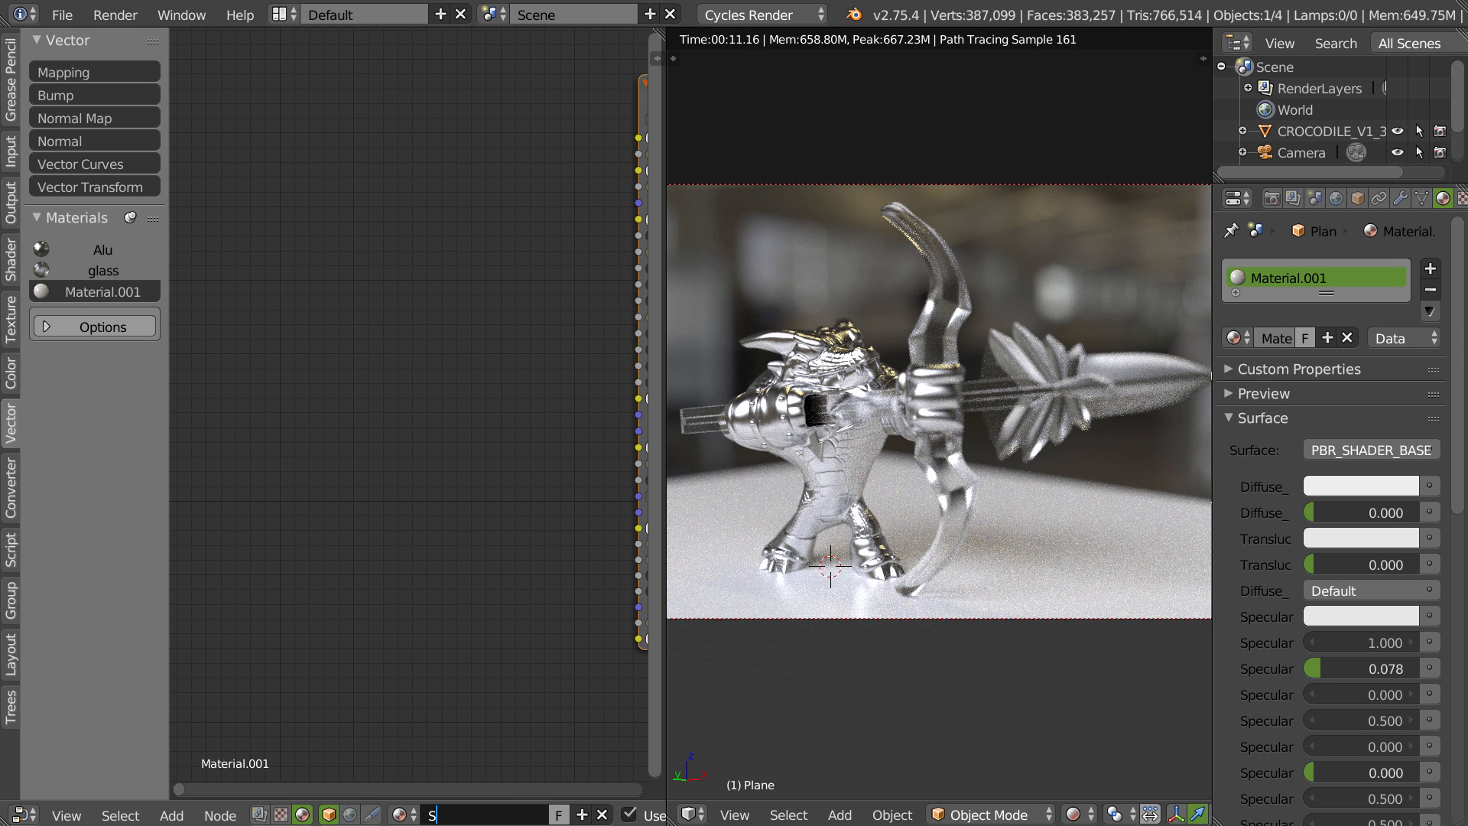
{"action": "type", "text": "ol"}
{"action": "key", "text": "Return"}
- Darken the Sol material's diffuse color to a dark grey
{"action": "key", "text": "Home"}
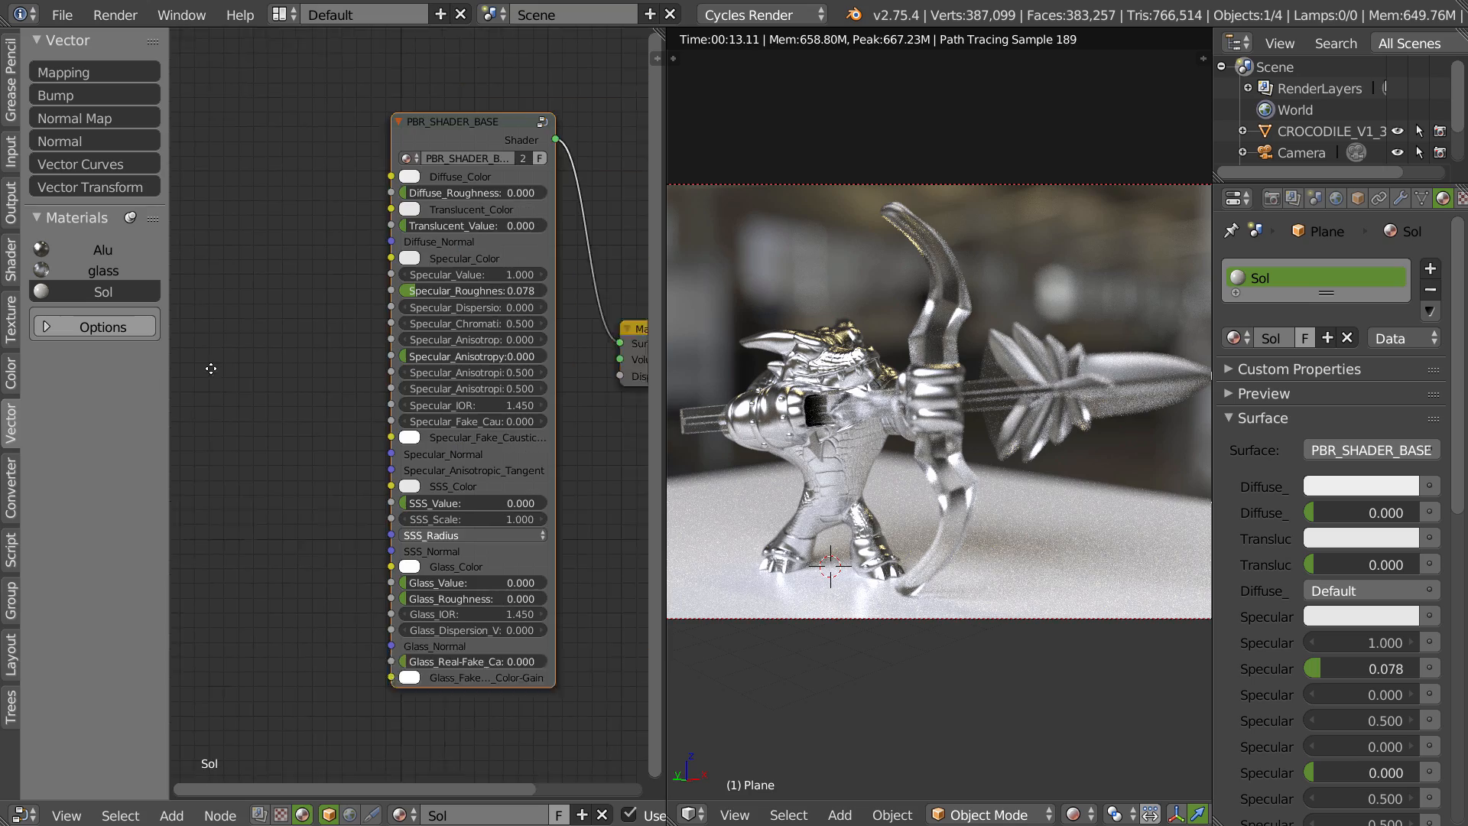
{"action": "left_click", "coordinate": [383, 191]}
{"action": "left_click_drag", "start_coordinate": [494, 244], "coordinate": [484, 296]}
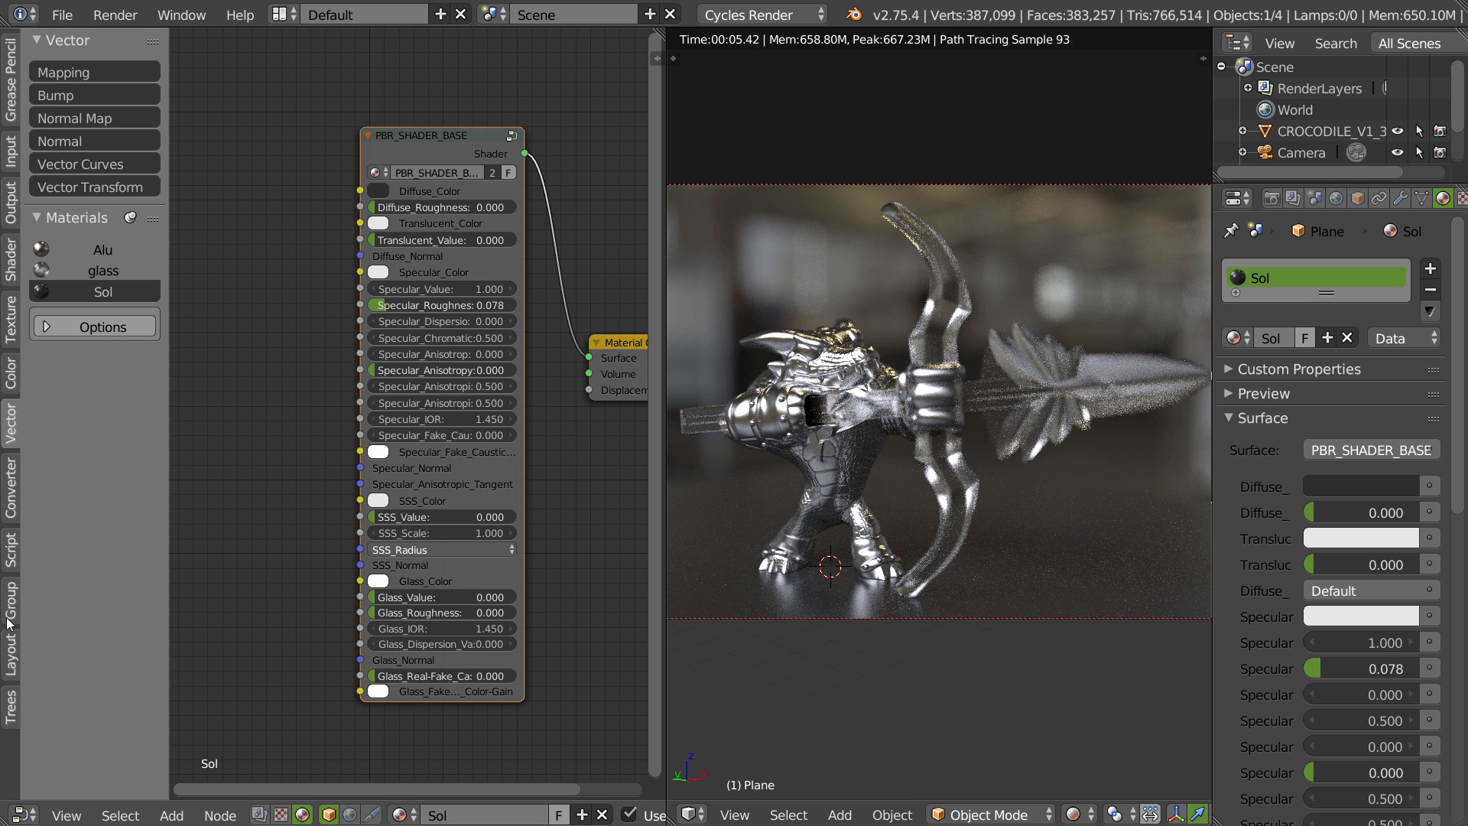
- Open the World node tree and raise the Background strength to 0.8
{"action": "left_click", "coordinate": [12, 716]}
{"action": "left_click", "coordinate": [101, 221]}
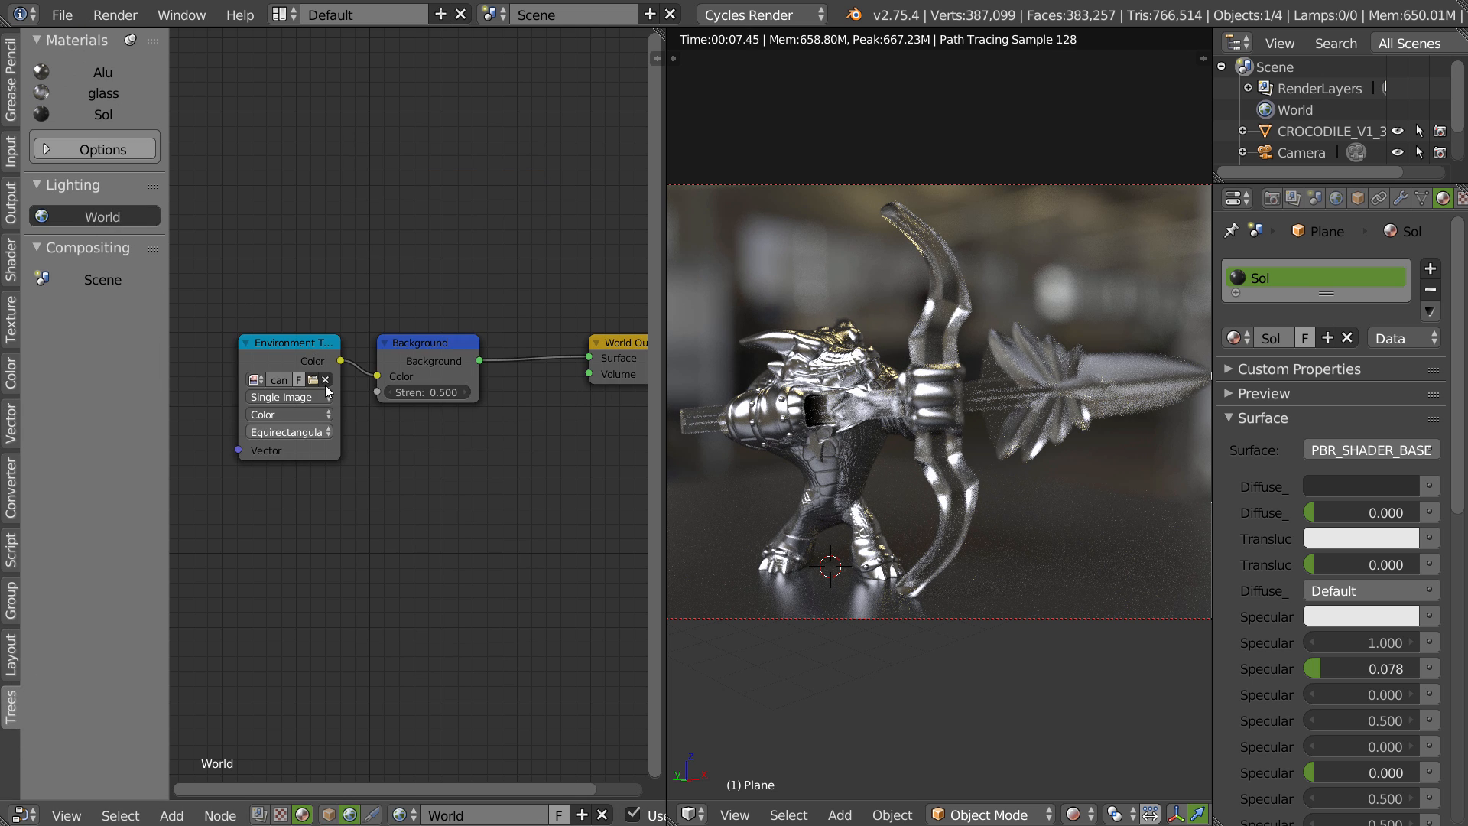
{"action": "left_click", "coordinate": [466, 393]}
{"action": "left_click", "coordinate": [466, 393]}
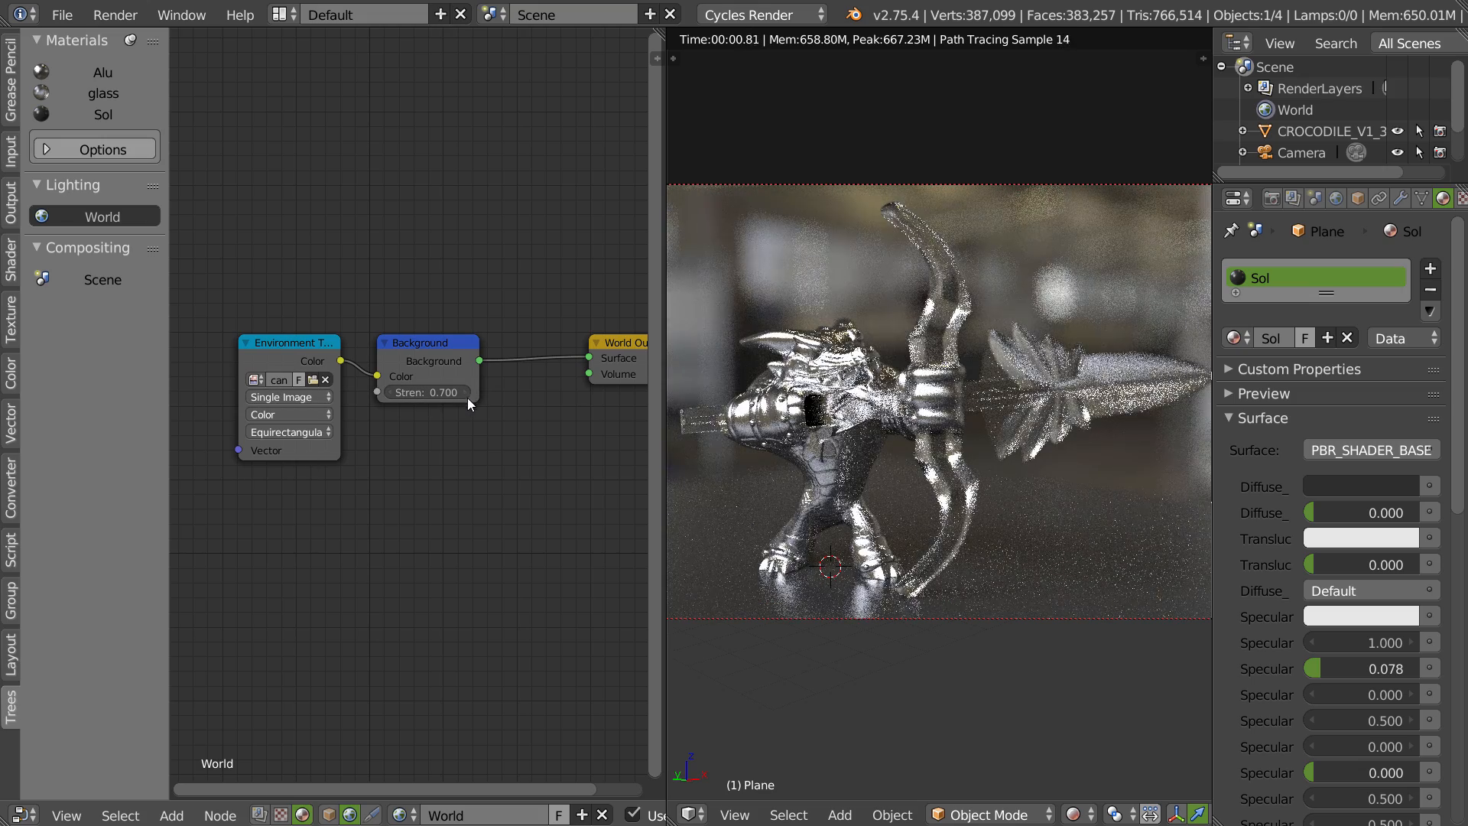
{"action": "left_click", "coordinate": [466, 393]}
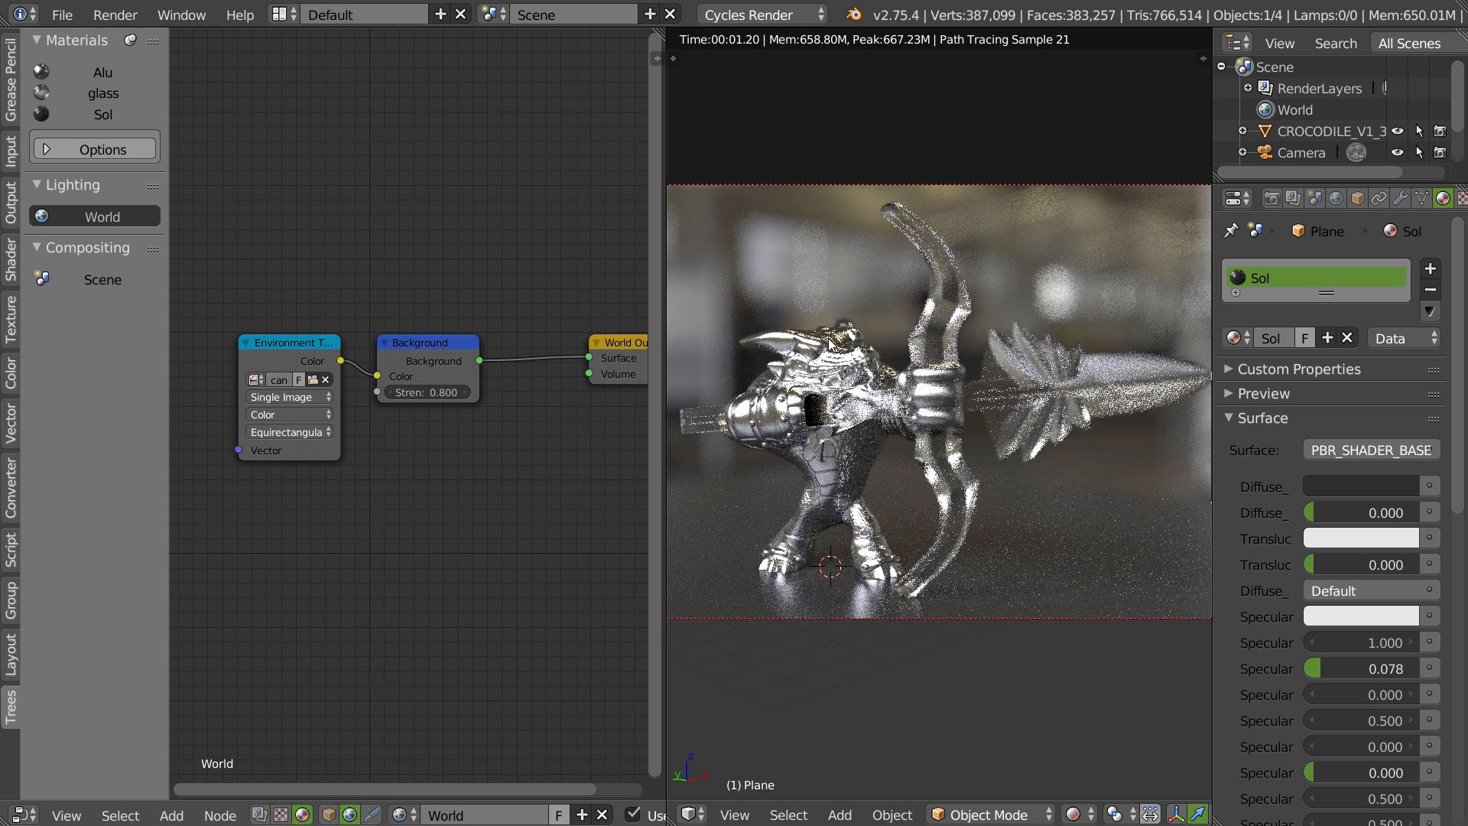
- Show the World's environment texture mapping and set its Z rotation to about -60 degrees
{"action": "left_click", "coordinate": [1461, 199]}
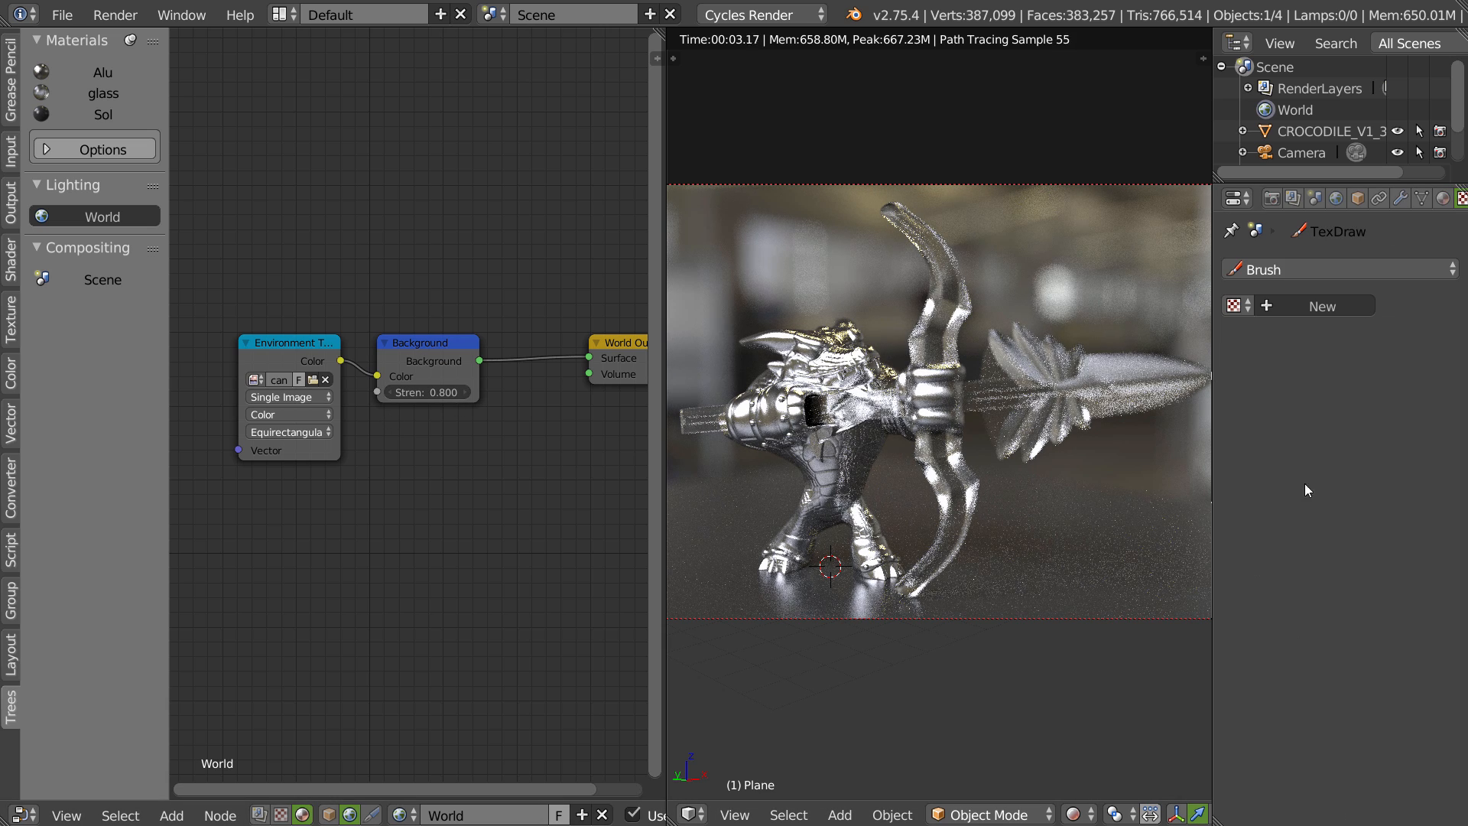
{"action": "left_click", "coordinate": [1265, 268]}
{"action": "left_click", "coordinate": [1282, 179]}
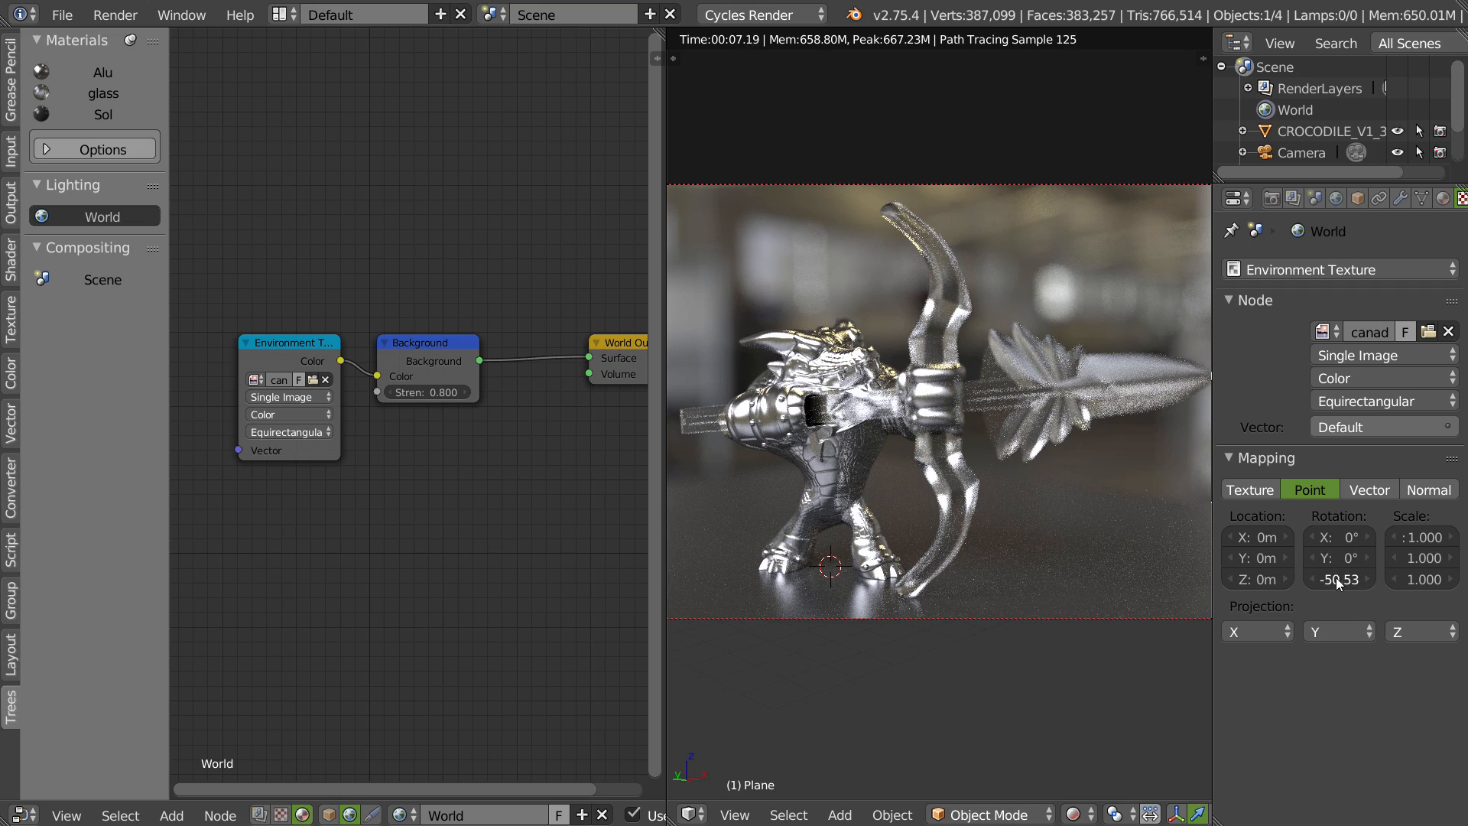
{"action": "left_click_drag", "start_coordinate": [1336, 577], "coordinate": [1319, 575]}
{"action": "left_click_drag", "start_coordinate": [1230, 574], "coordinate": [611, 591]}
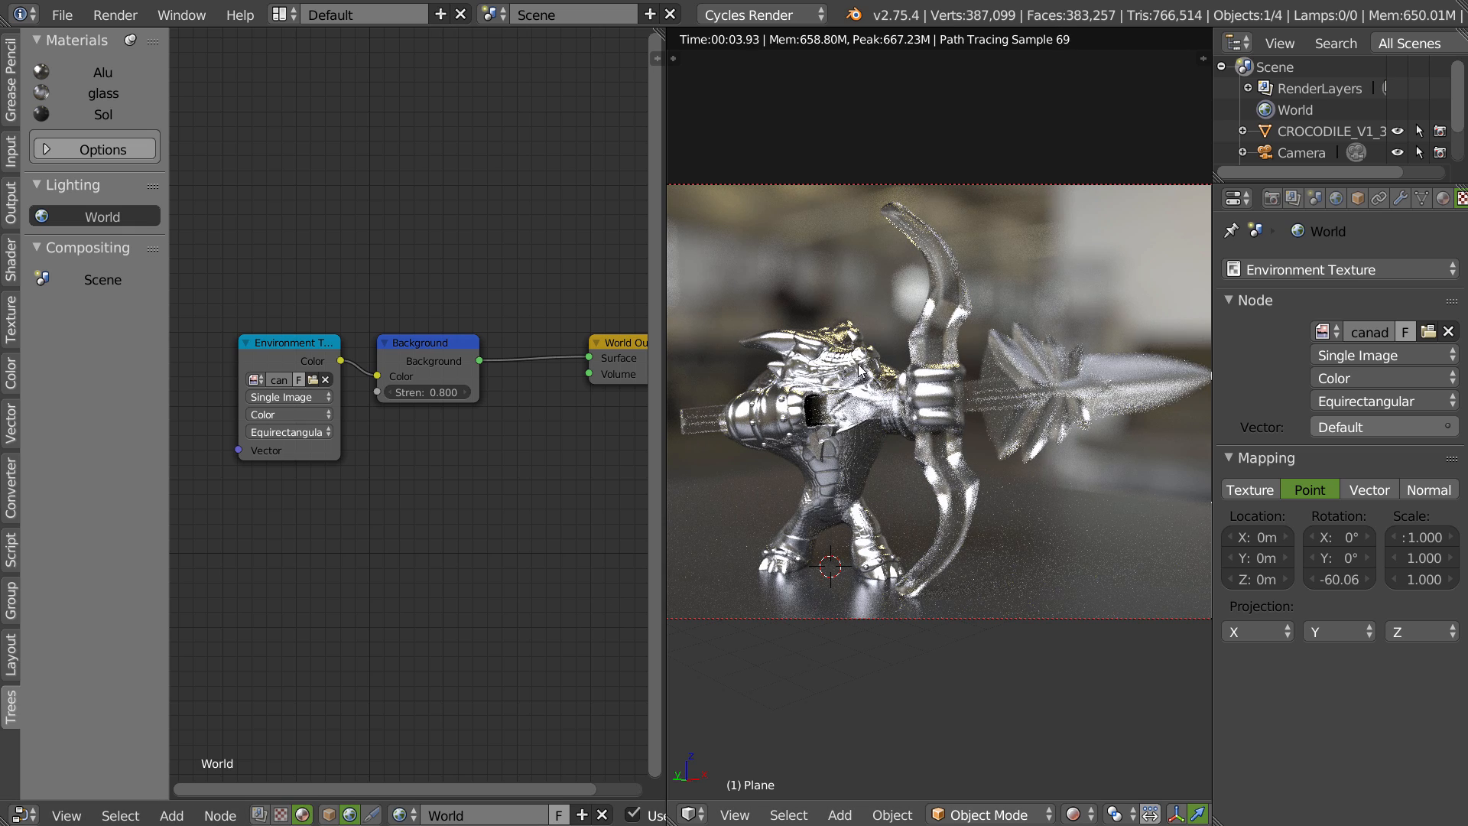
- Replace the node editor with a 3D view and move the focus empty in the XY plane to the hand holding the bow
{"action": "key", "text": "ctrl+alt+space"}
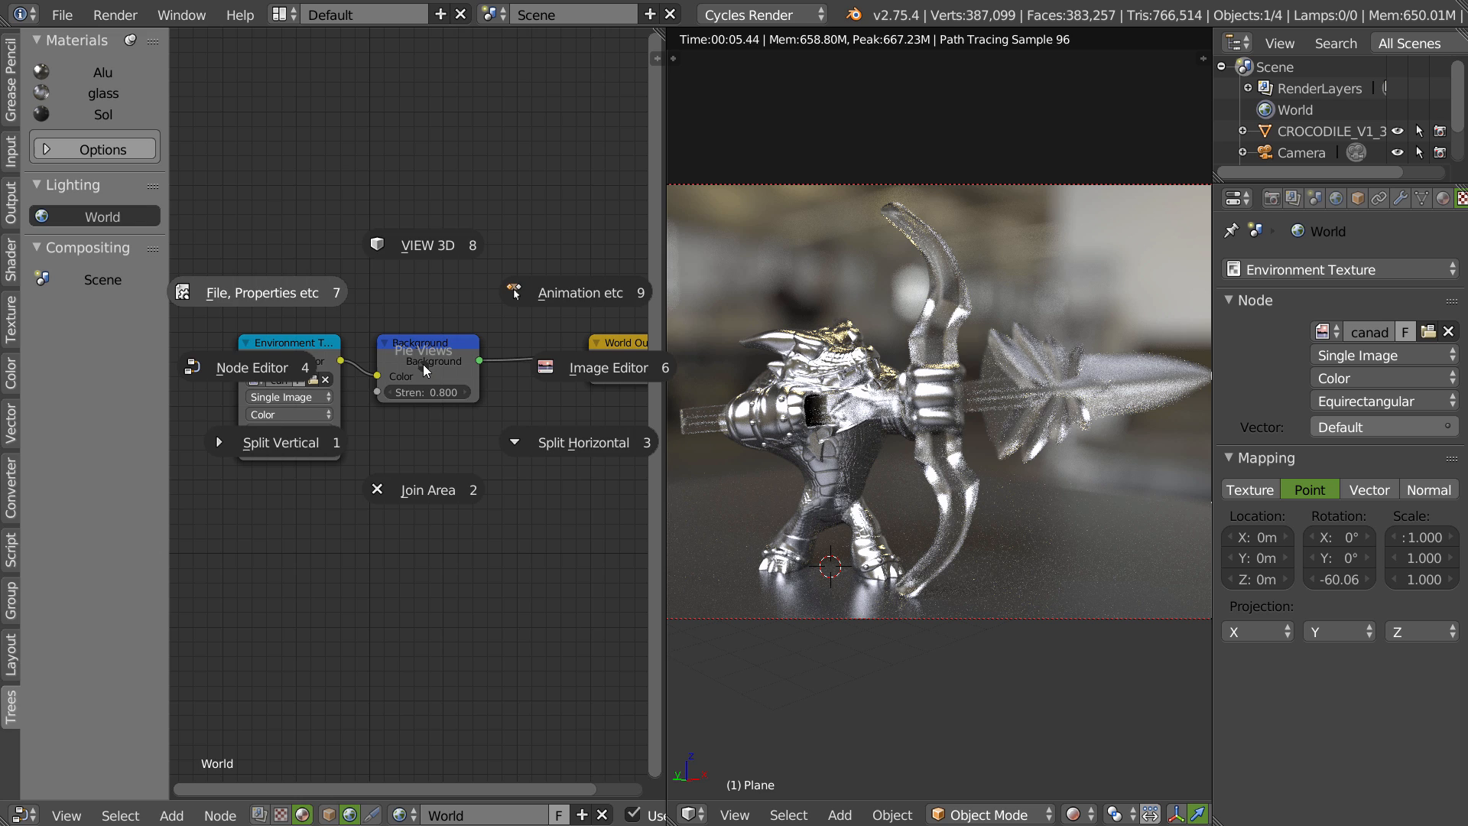
{"action": "left_click", "coordinate": [423, 246]}
{"action": "right_click", "coordinate": [222, 320]}
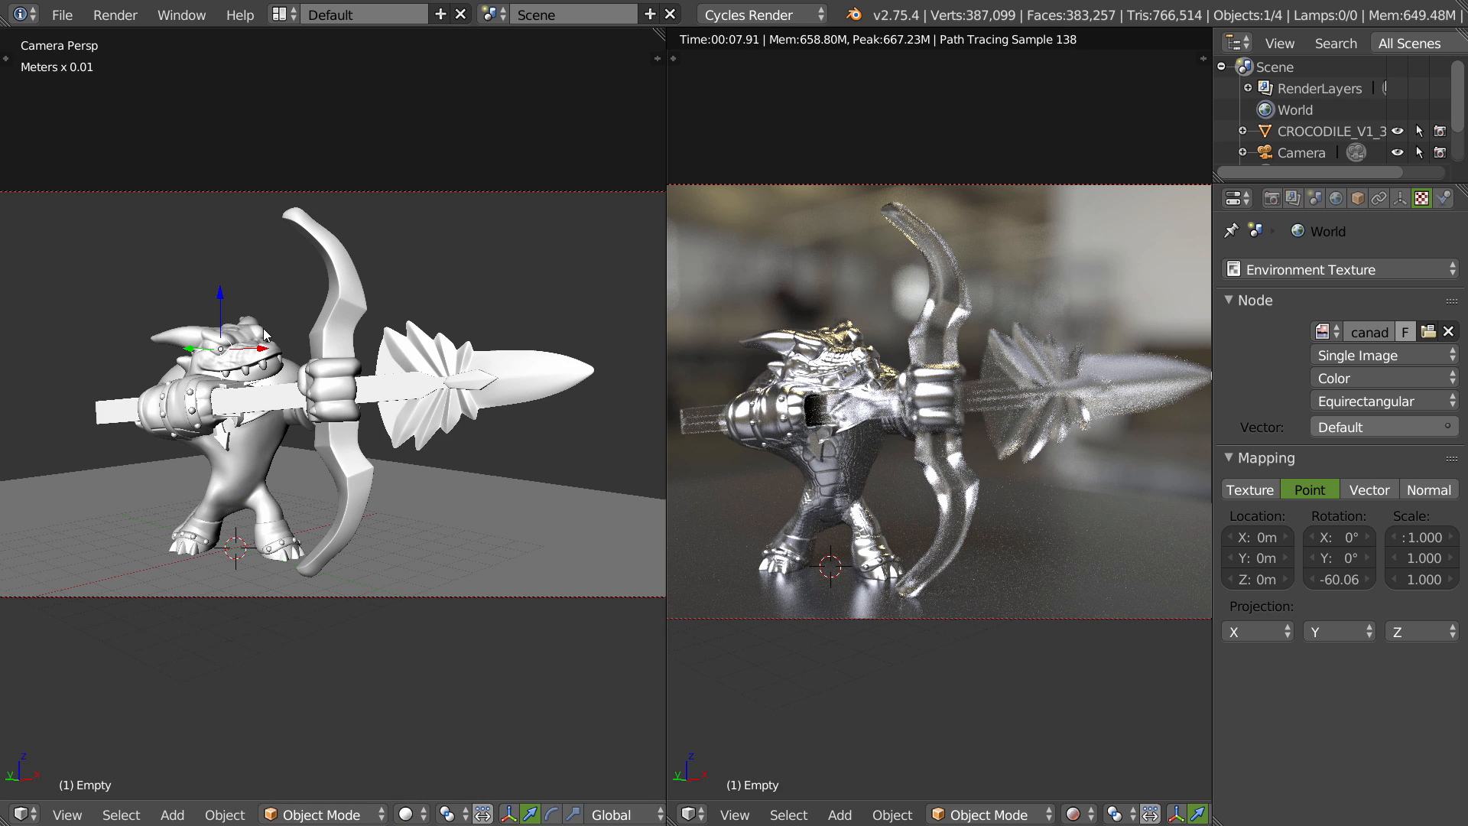
{"action": "mouse_move", "coordinate": [323, 344]}
{"action": "middle_mouse_down"}
{"action": "mouse_move", "coordinate": [457, 399]}
{"action": "mouse_move", "coordinate": [258, 318]}
{"action": "mouse_move", "coordinate": [229, 335]}
{"action": "mouse_move", "coordinate": [299, 336]}
{"action": "middle_mouse_up"}
{"action": "key", "text": "g"}
{"action": "key", "text": "shift+z"}
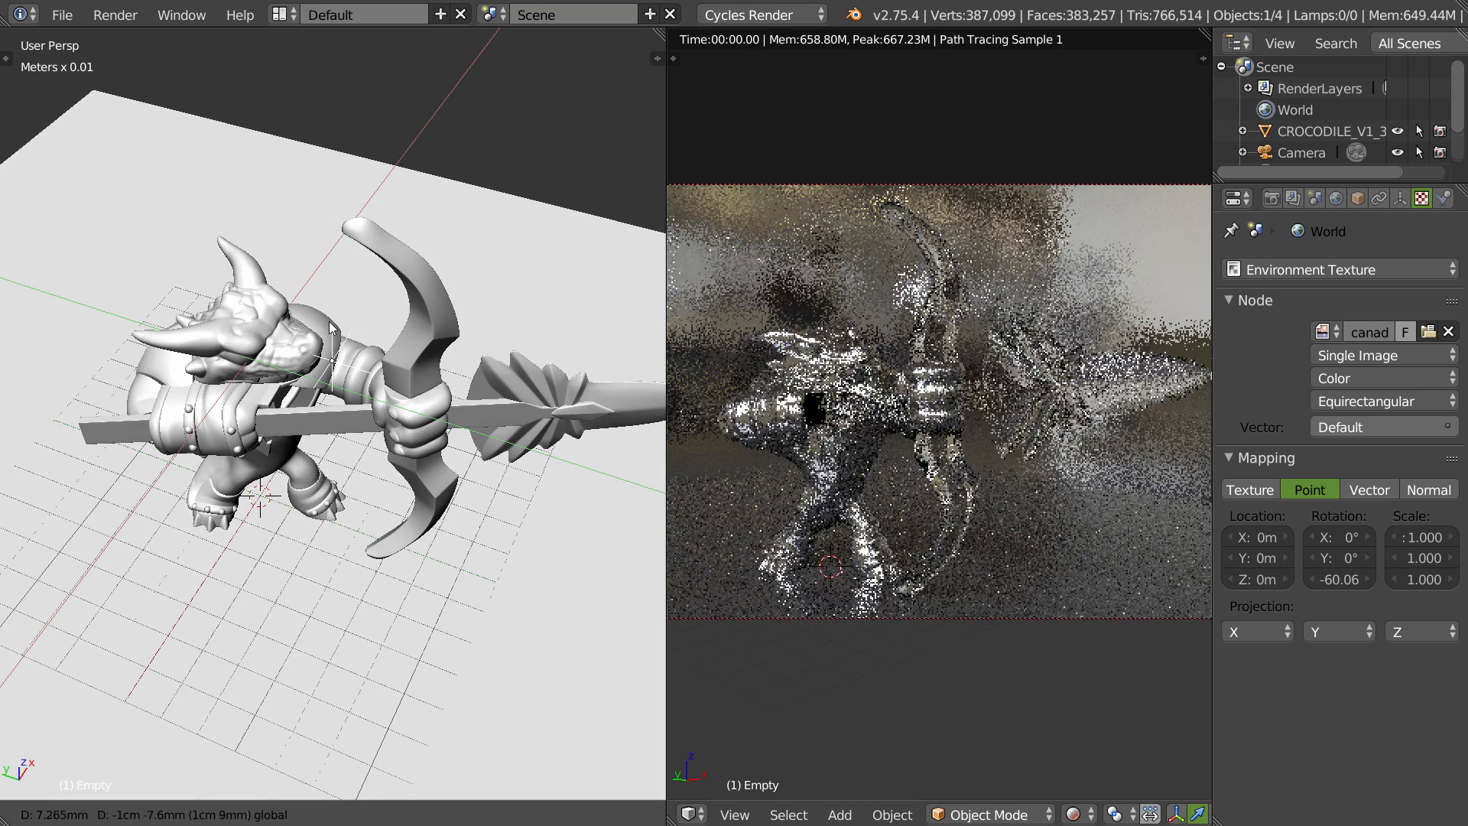
{"action": "left_click", "coordinate": [418, 374]}
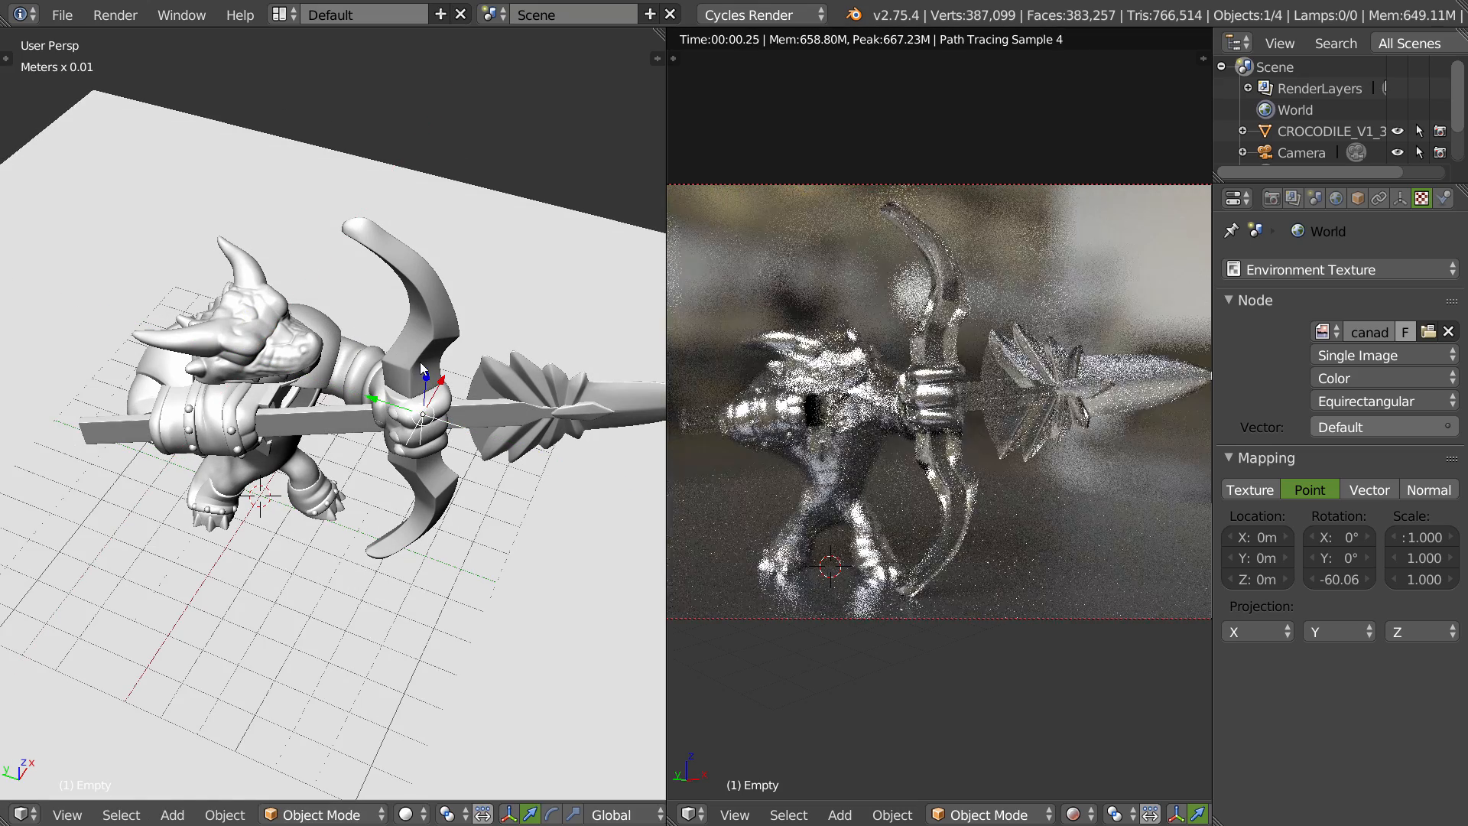
- Move the focus empty in the XY plane back to the crocodile's head
{"action": "key", "text": "g"}
{"action": "key", "text": "shift+z"}
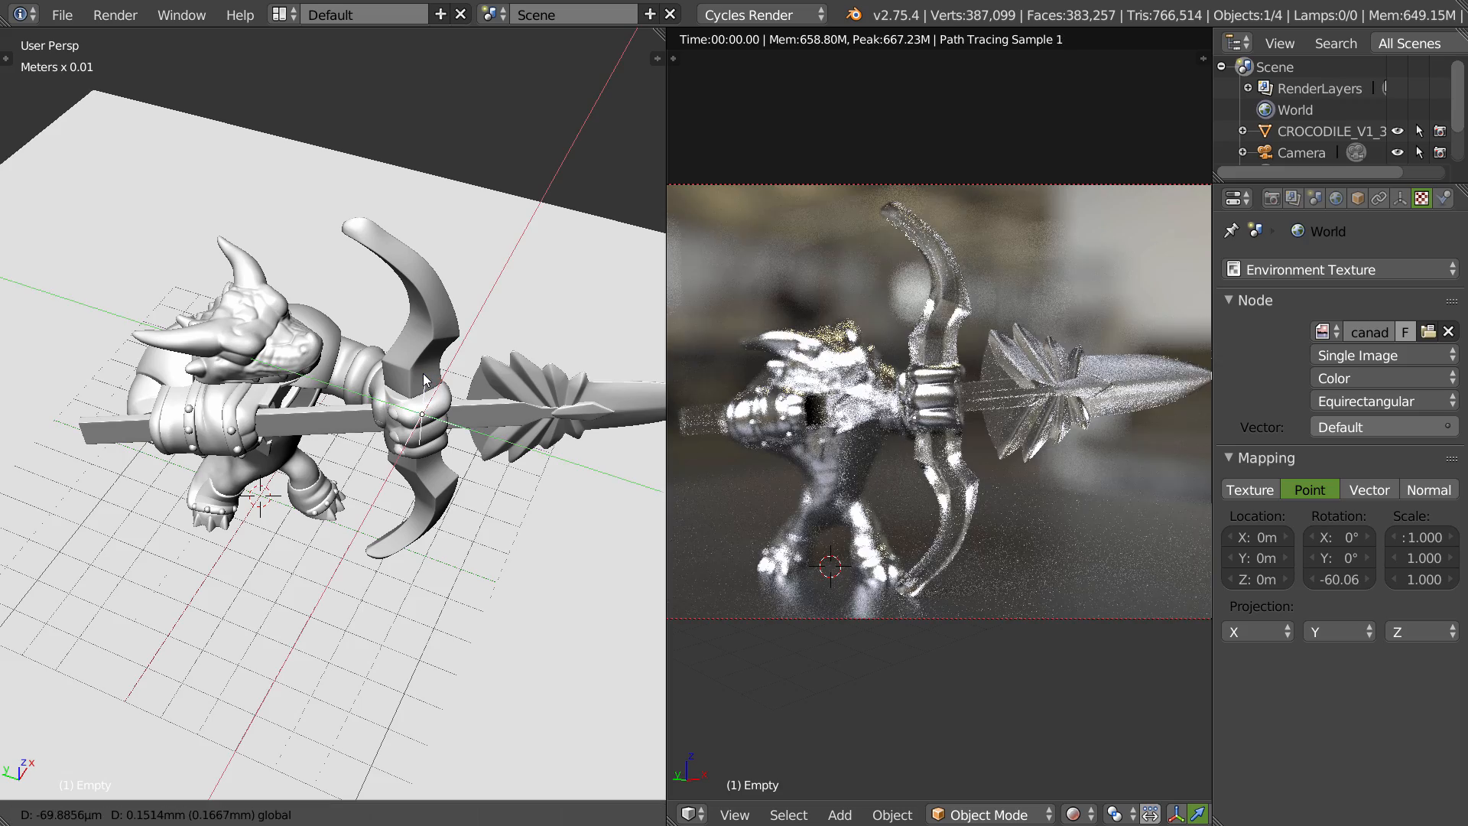
{"action": "left_click", "coordinate": [246, 320]}
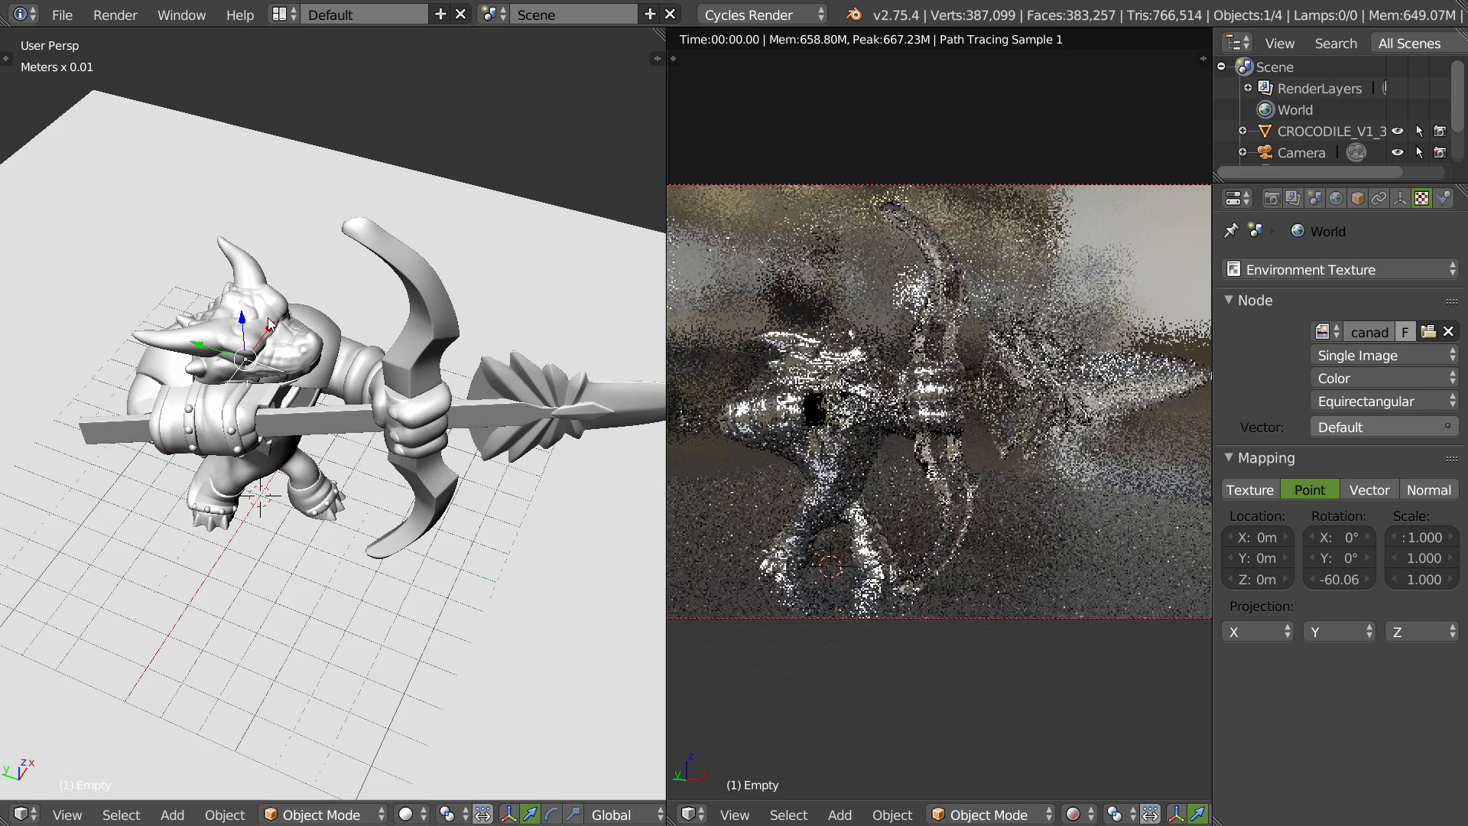
- Examine the rendered camera view enlarged to full screen, and return to the split layout
{"action": "key", "text": "shift+space"}
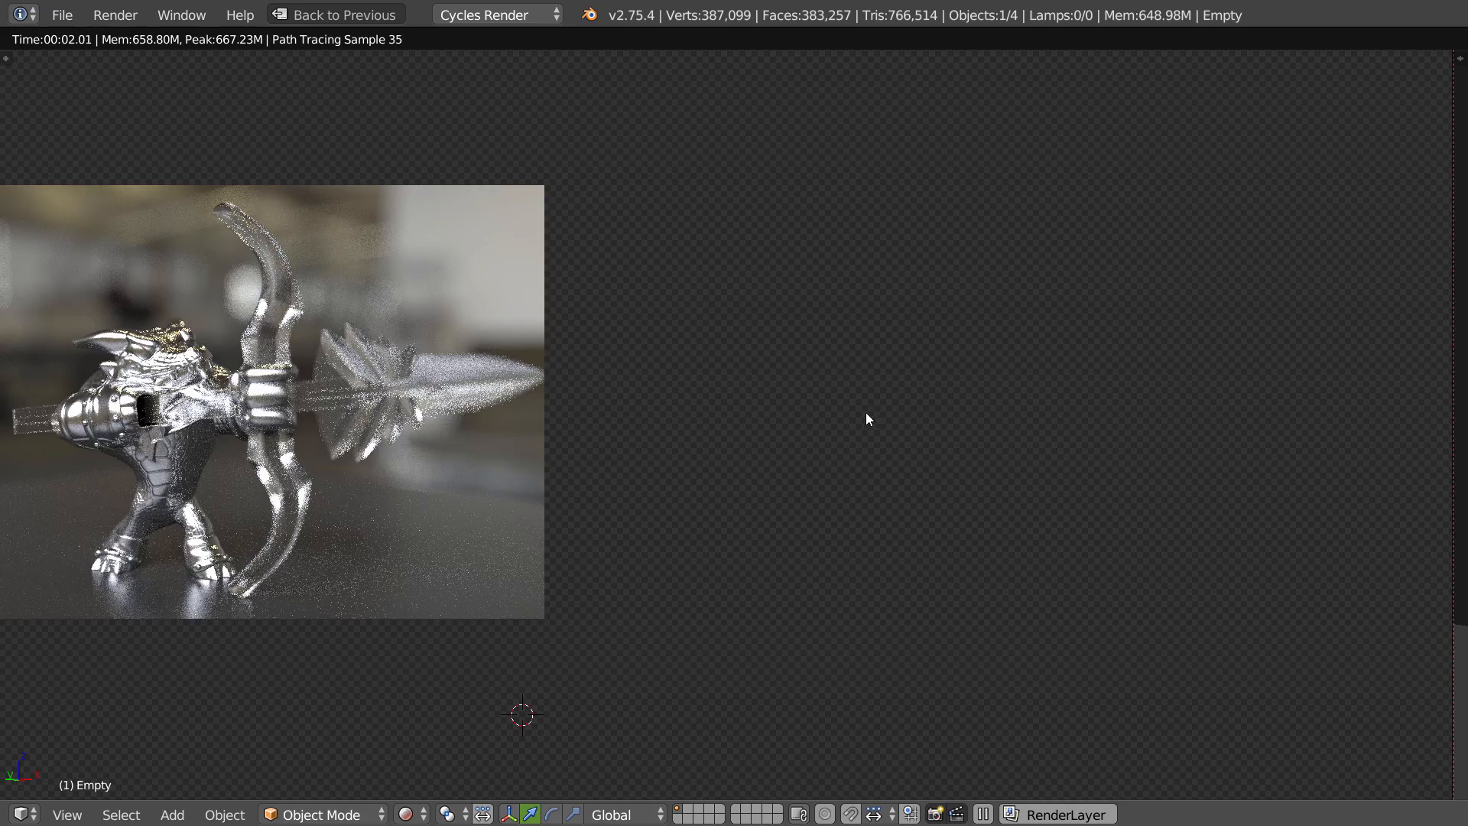
{"action": "middle_click_drag", "start_coordinate": [845, 410], "coordinate": [824, 433], "text": "ctrl"}
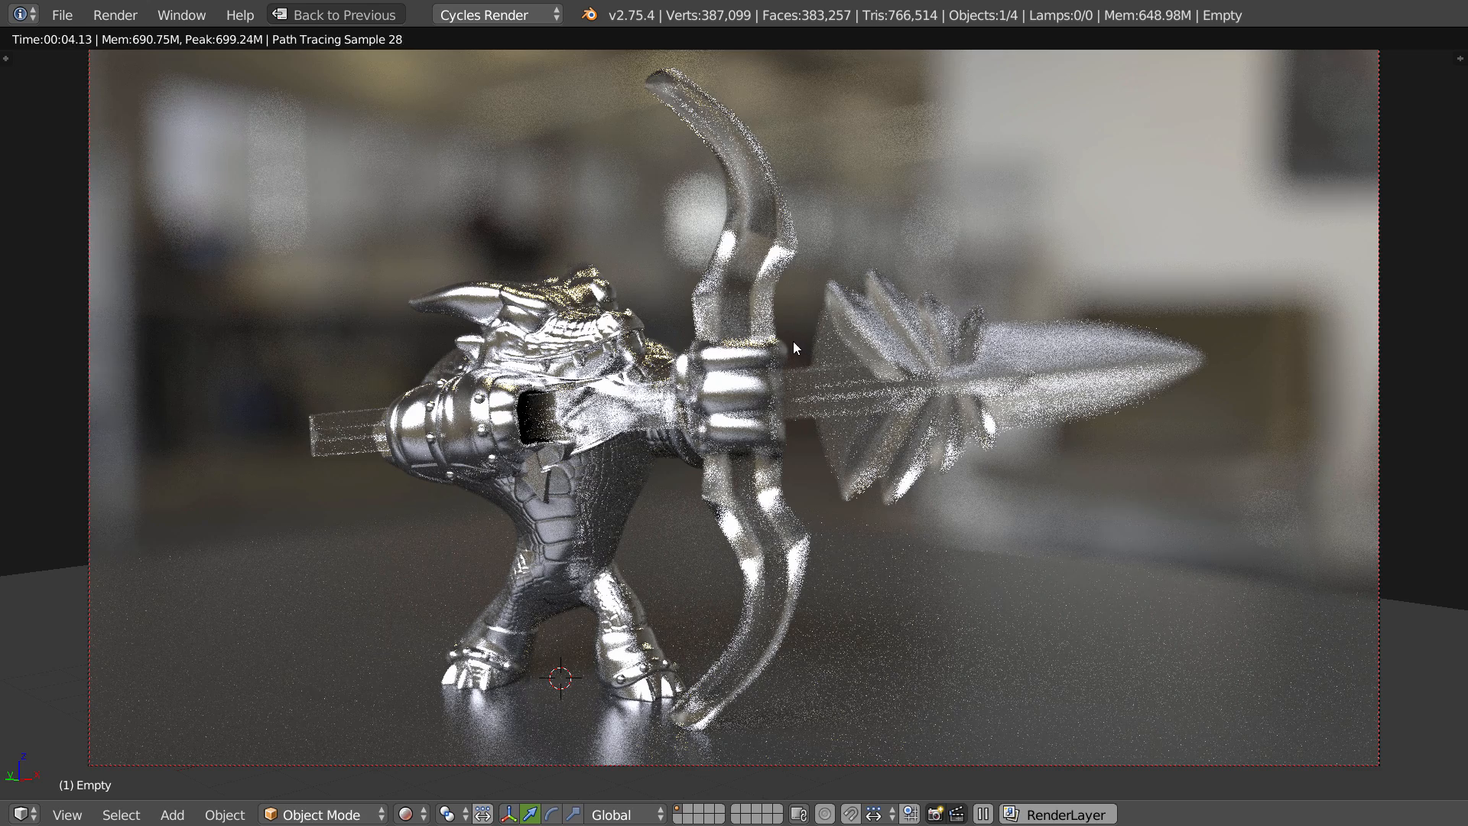
{"action": "key", "text": "ctrl+space"}
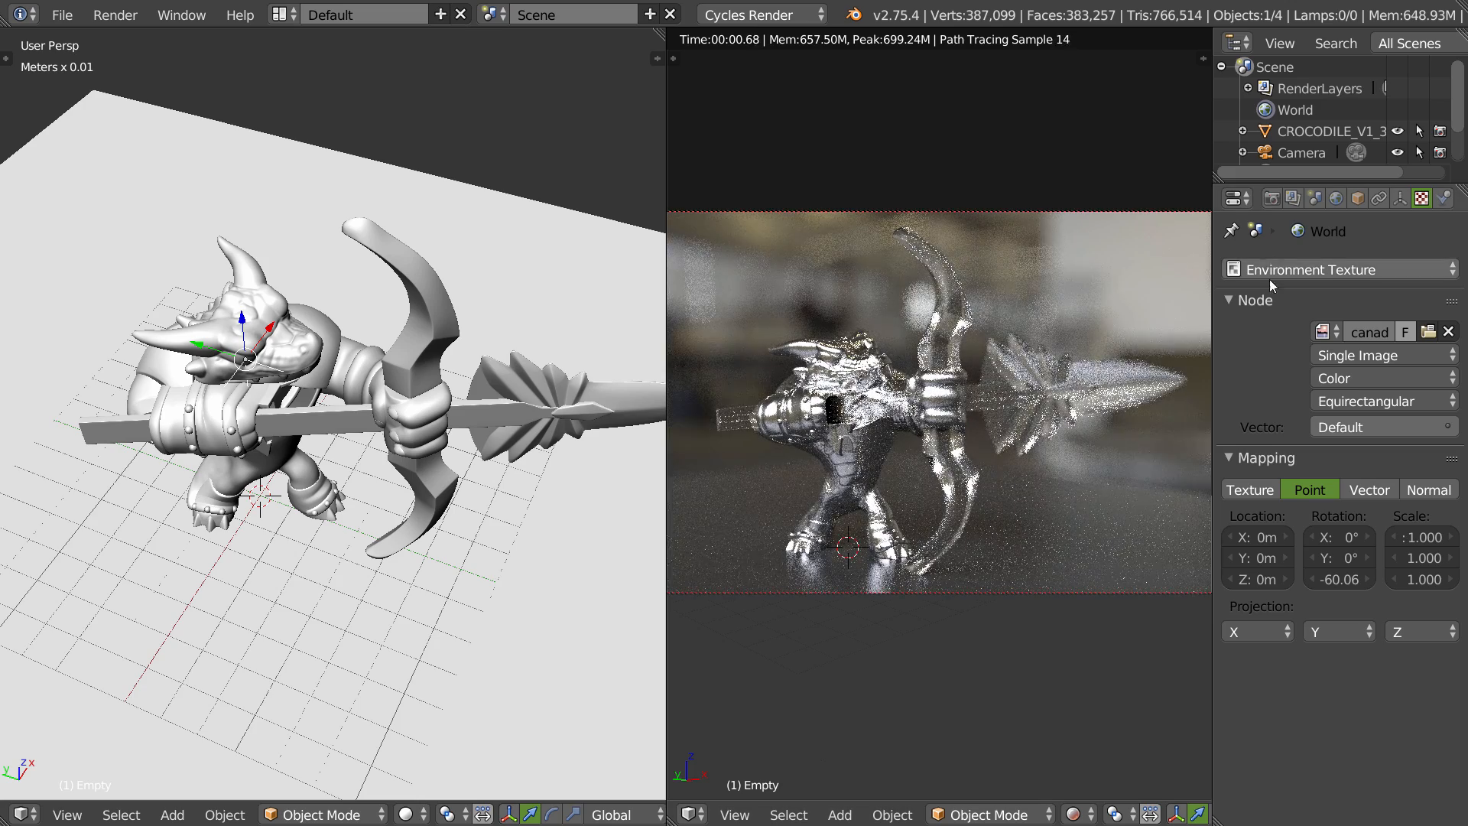
- Set the scene's render samples to 1000
{"action": "left_click", "coordinate": [1273, 199]}
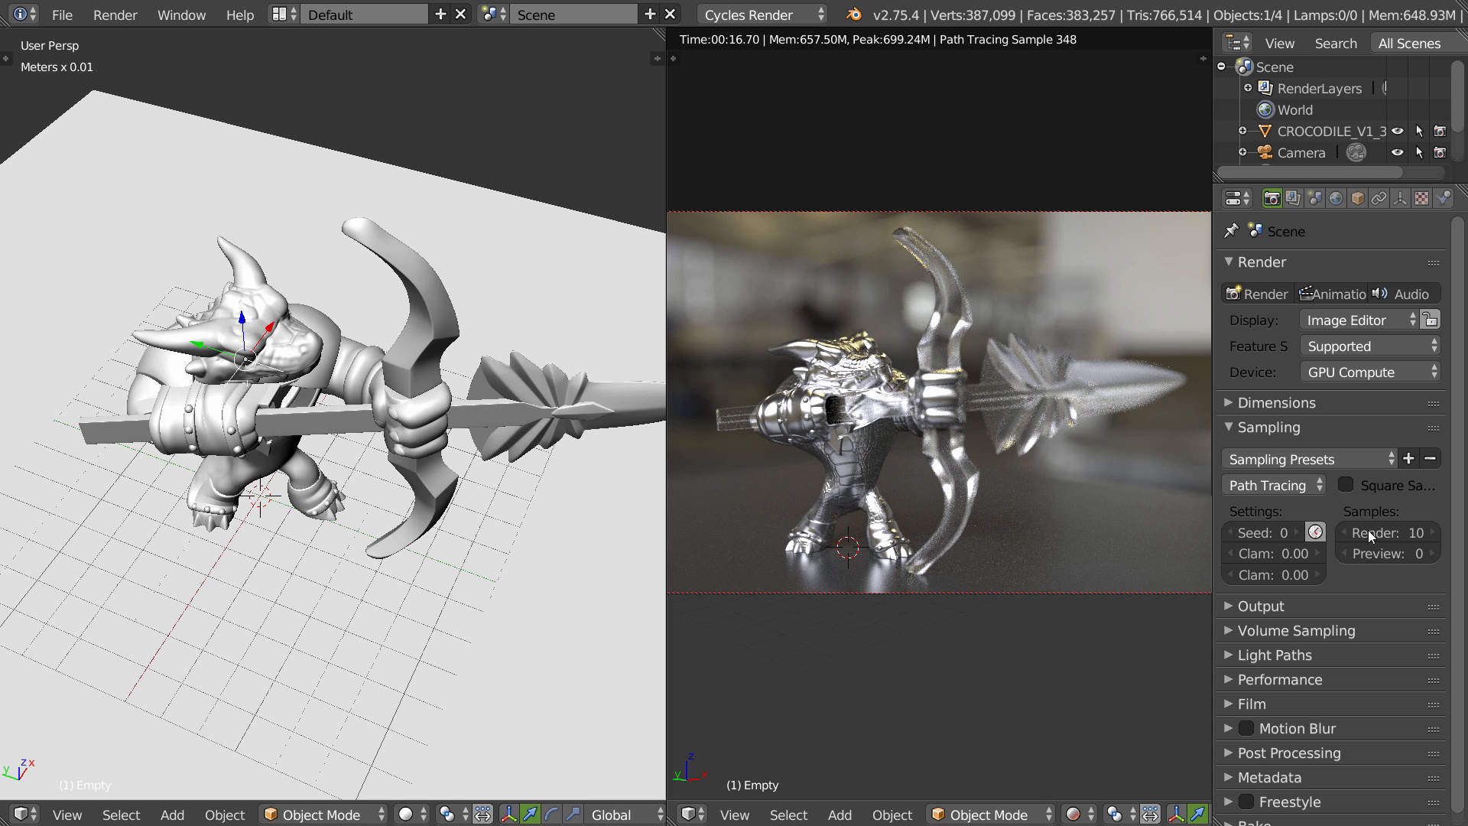
{"action": "double_click", "coordinate": [1387, 532]}
{"action": "type", "text": "00"}
{"action": "key", "text": "Return"}
{"action": "left_click", "coordinate": [1238, 429]}
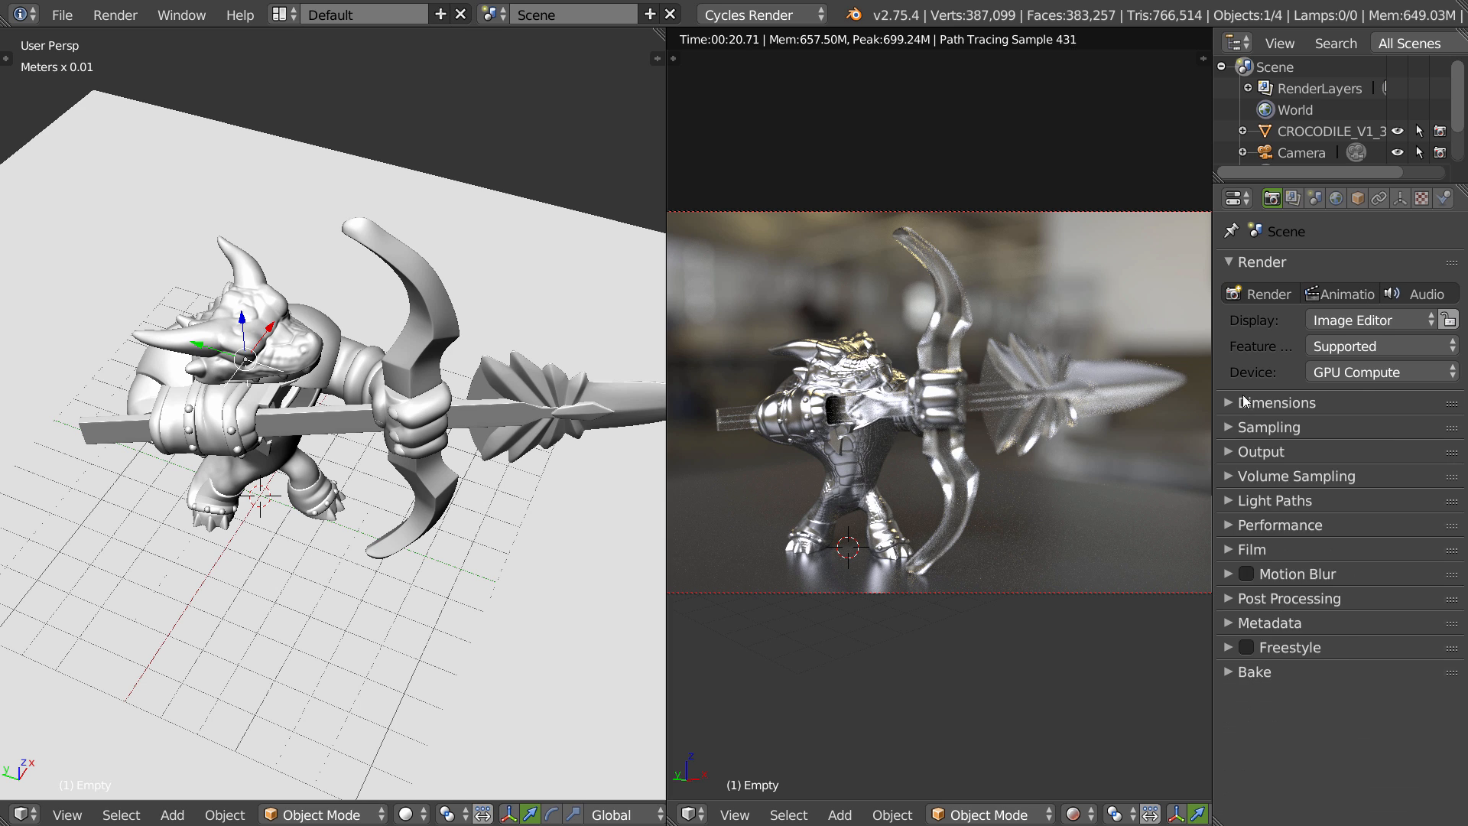
- Set the render resolution percentage to 100% and check the light path bounce settings
{"action": "left_click", "coordinate": [1242, 399]}
{"action": "left_click_drag", "start_coordinate": [1282, 522], "coordinate": [1378, 530]}
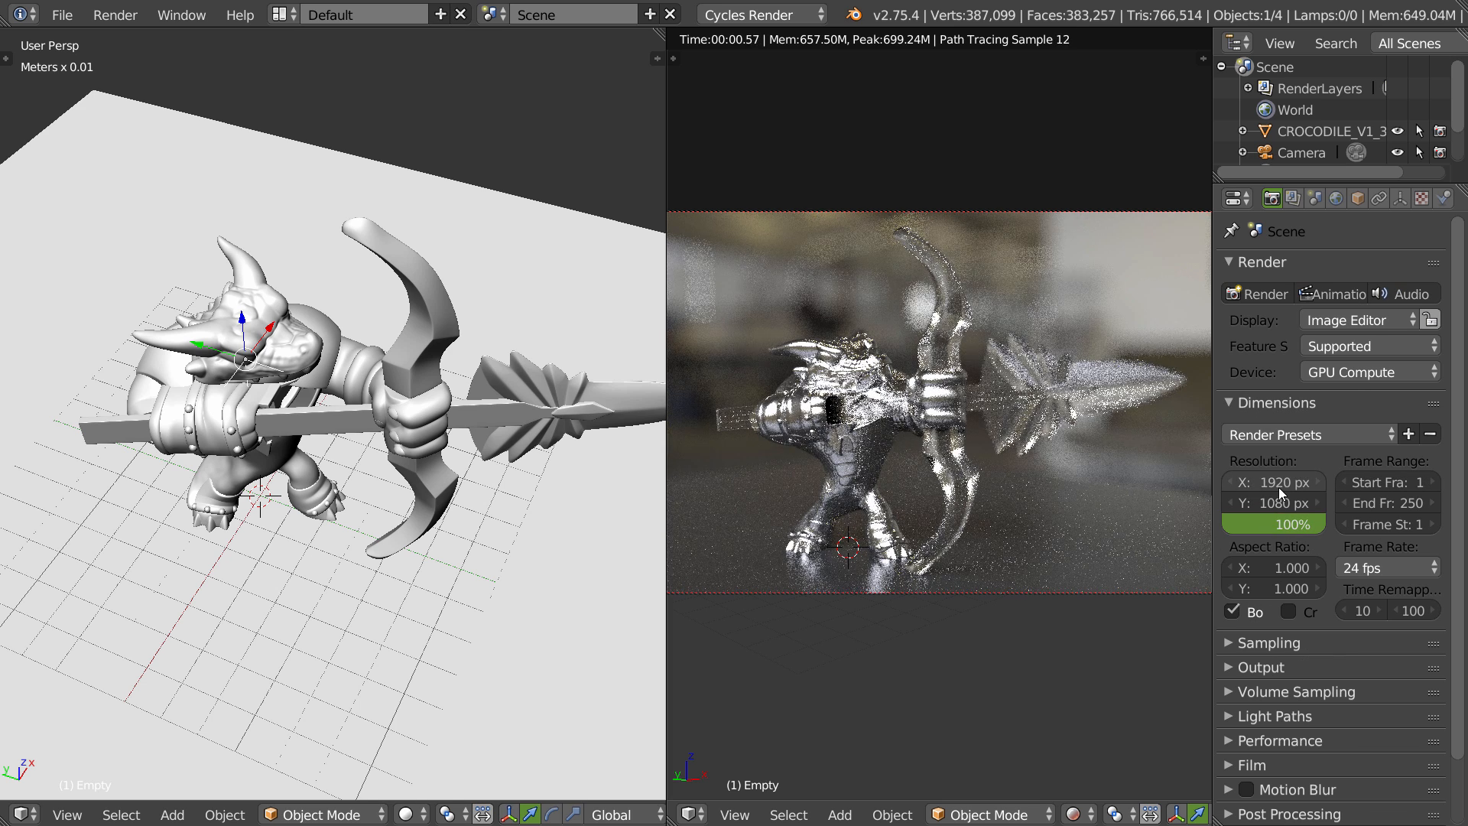
{"action": "left_click", "coordinate": [1260, 403]}
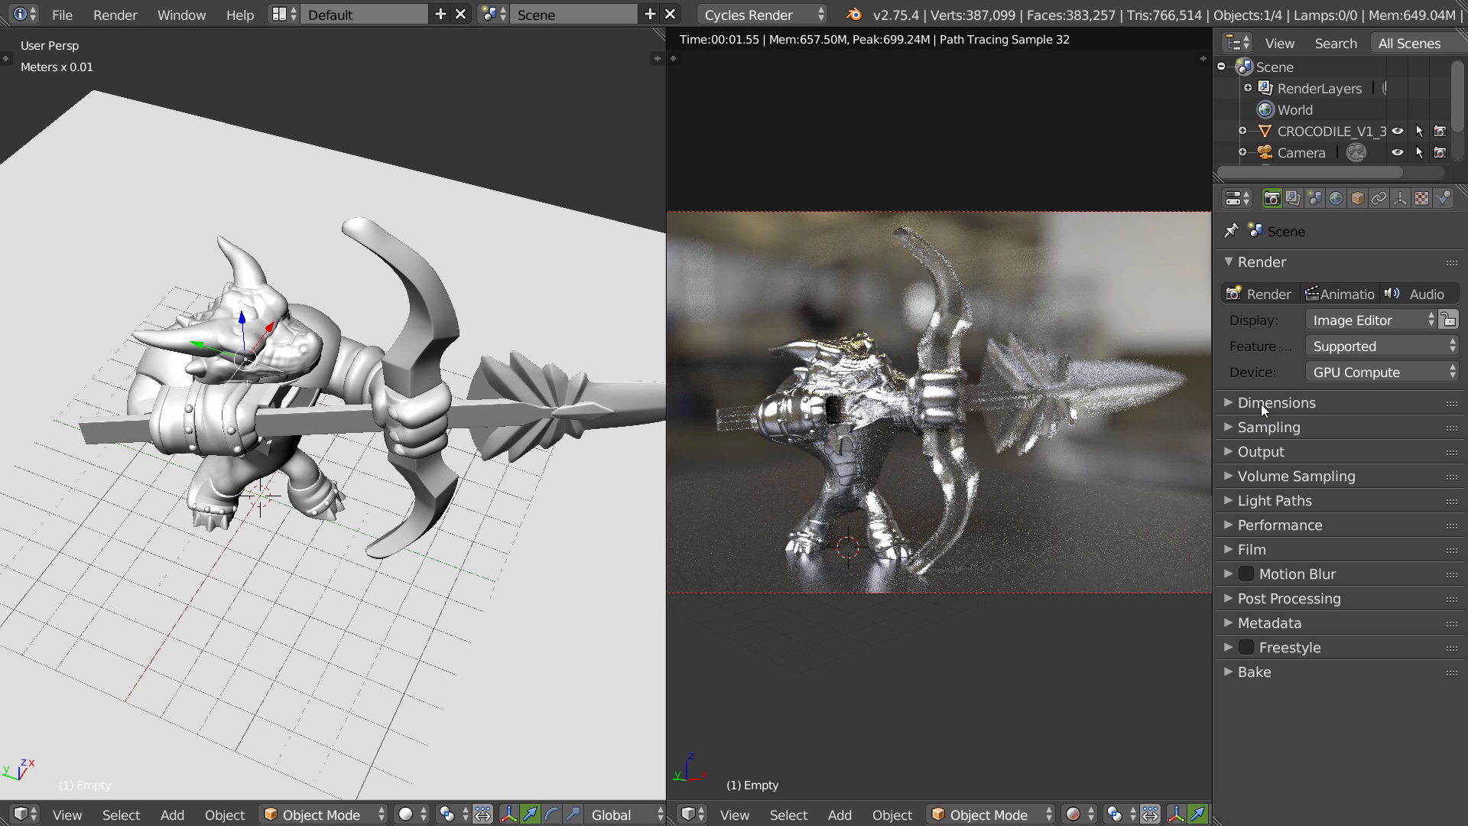
{"action": "left_click", "coordinate": [1269, 500]}
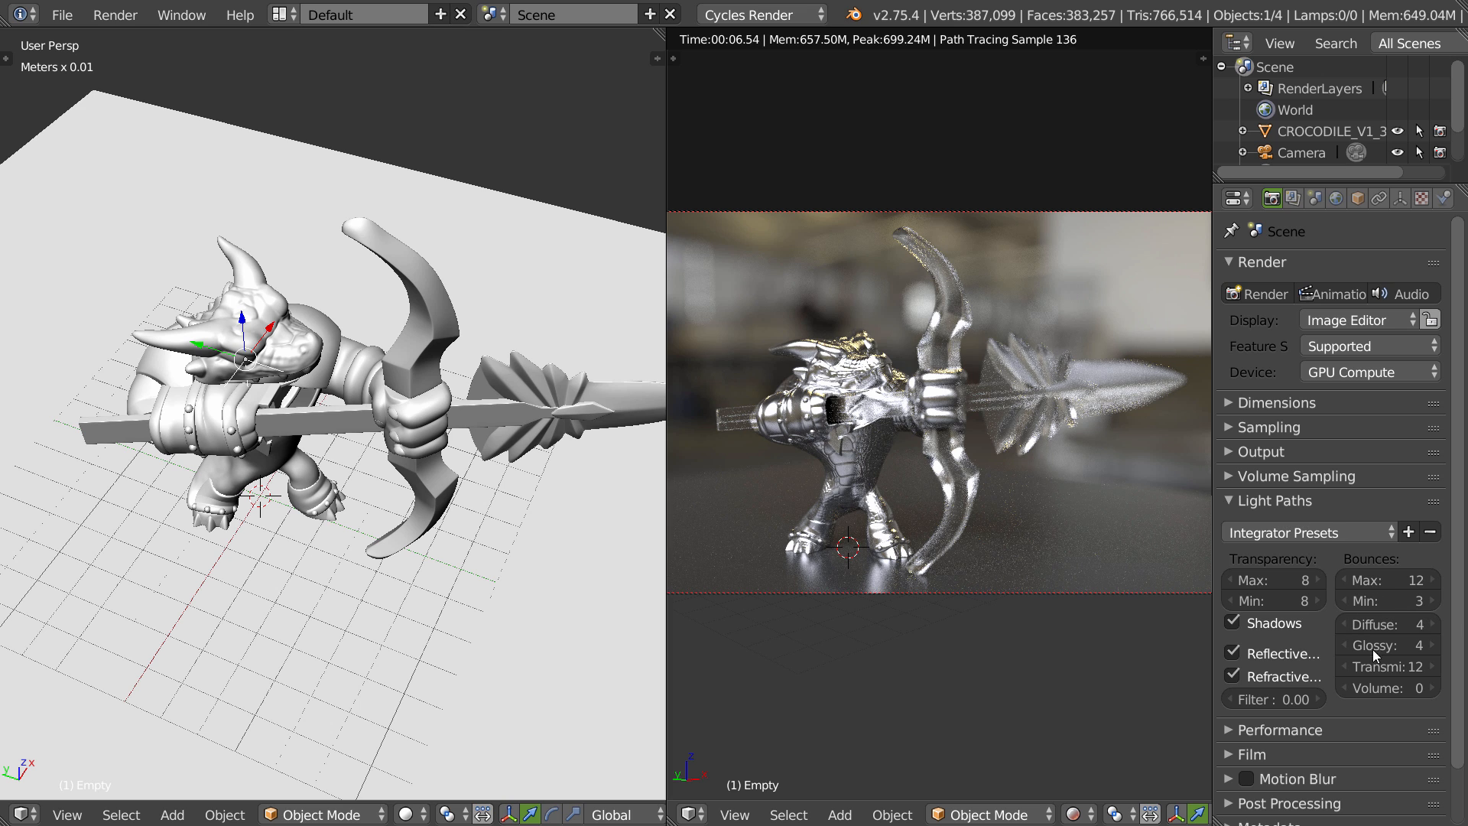
{"action": "left_click", "coordinate": [1244, 501]}
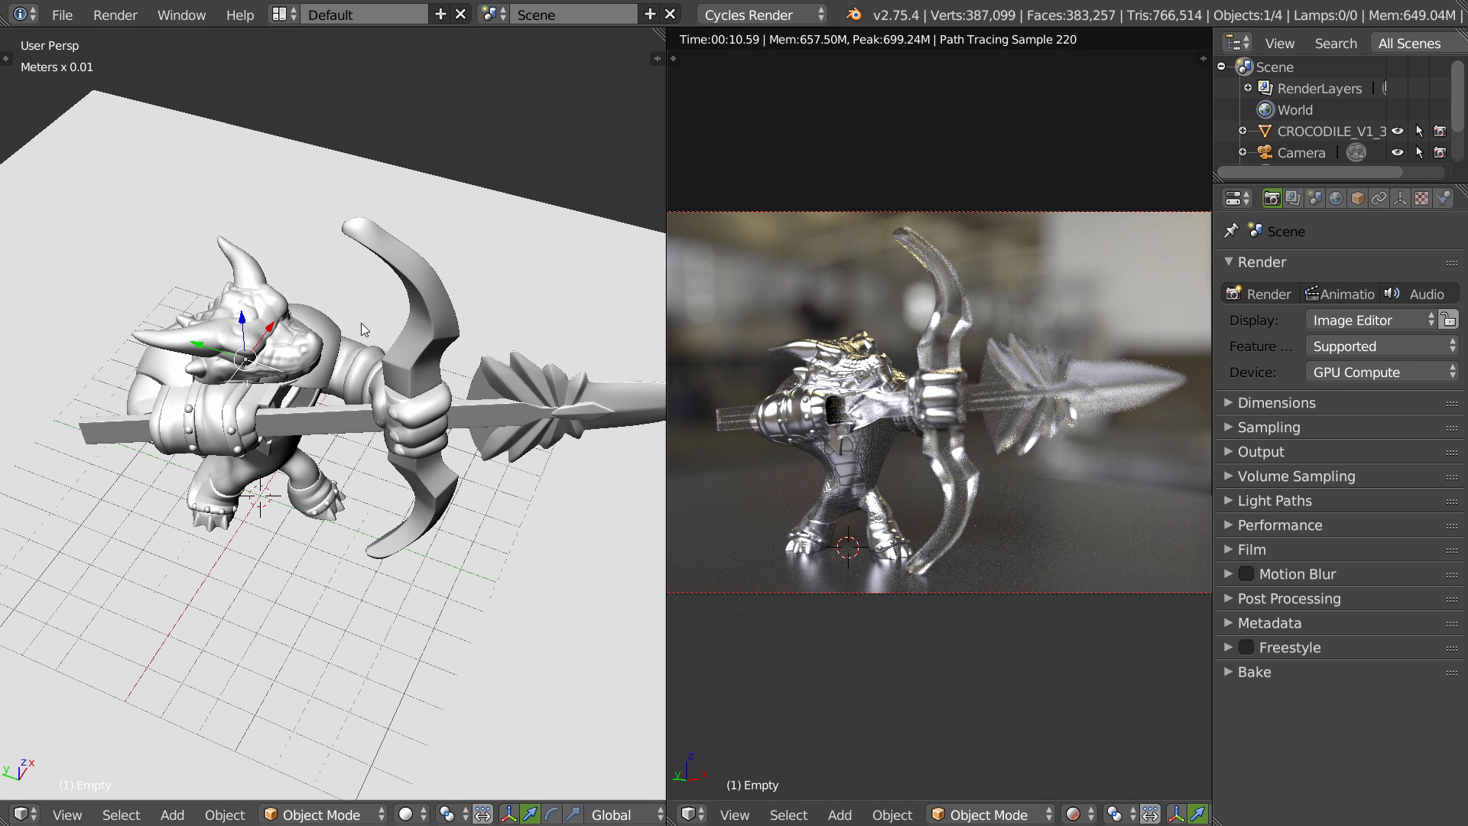
- In the glass material's node tree, set the specular fake caustics to 0.8 and the glass real-fake caustics to 1
{"action": "key", "text": "shift+F3"}
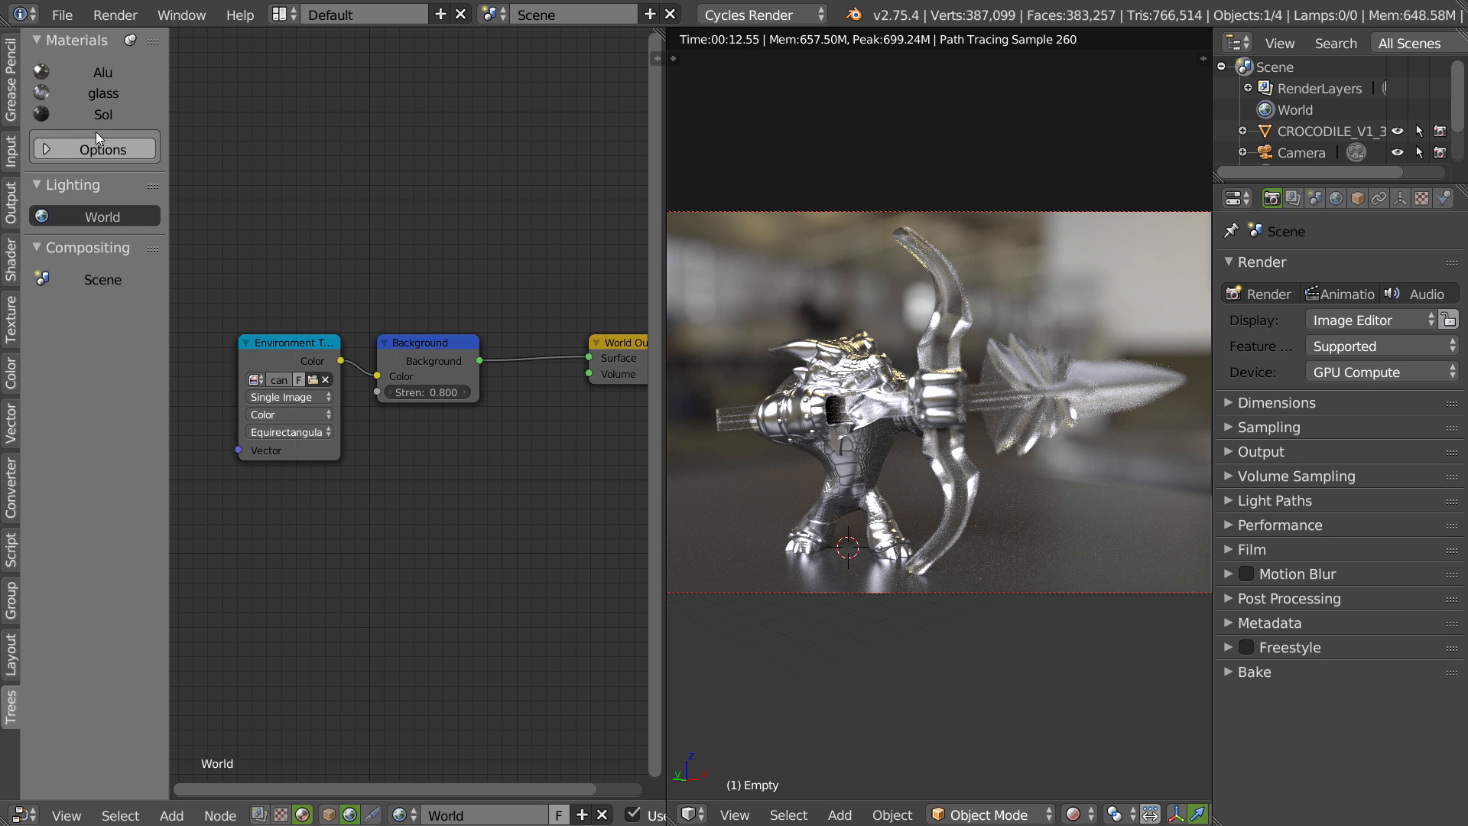
{"action": "left_click", "coordinate": [108, 89]}
{"action": "middle_click_drag", "start_coordinate": [487, 501], "coordinate": [457, 383]}
{"action": "scroll", "coordinate": [438, 394], "scroll_direction": "up", "scroll_amount": 5}
{"action": "scroll", "coordinate": [459, 383], "scroll_direction": "up", "scroll_amount": 2}
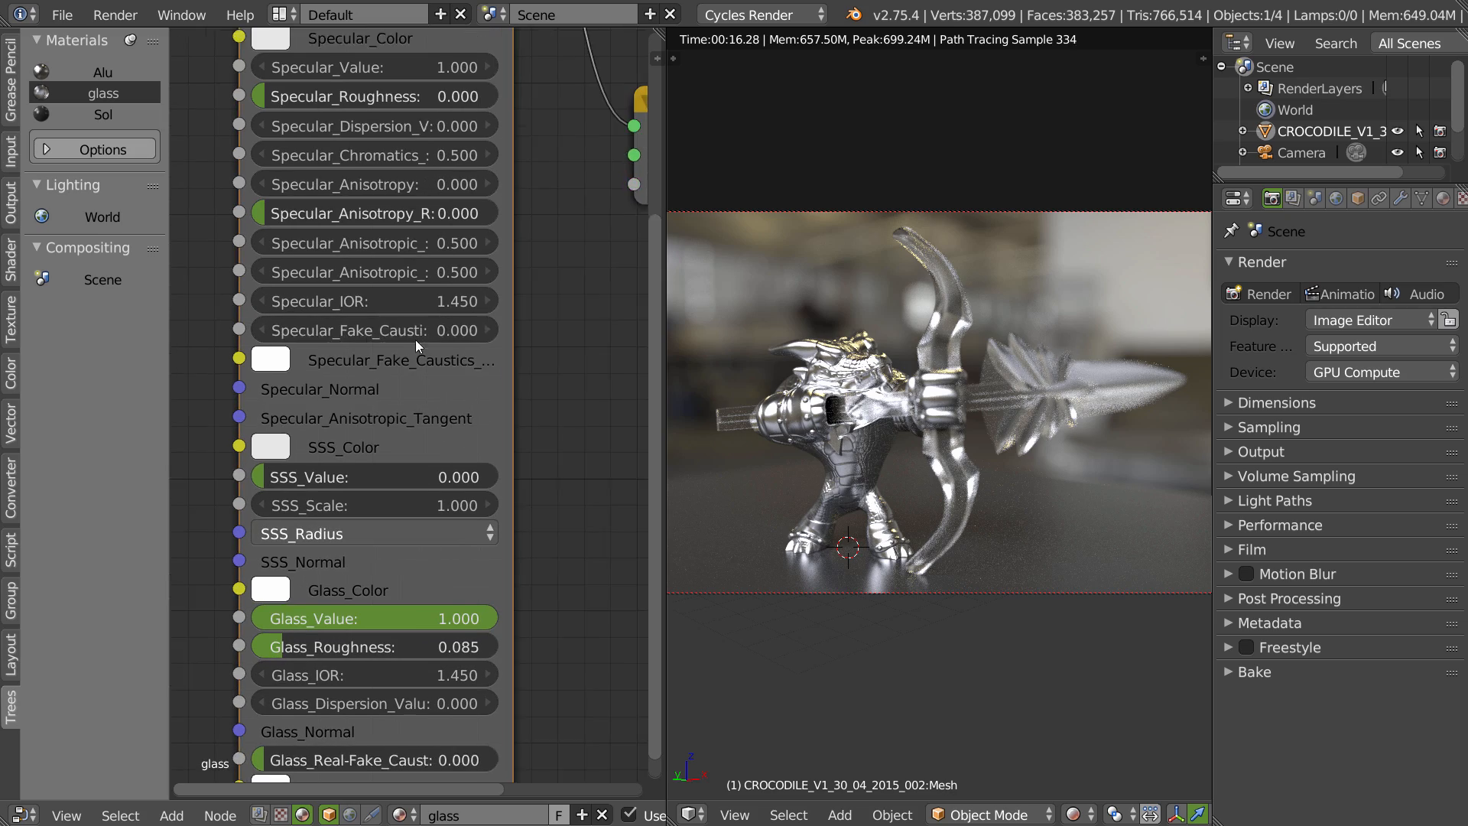
{"action": "left_click_drag", "start_coordinate": [338, 324], "coordinate": [613, 333]}
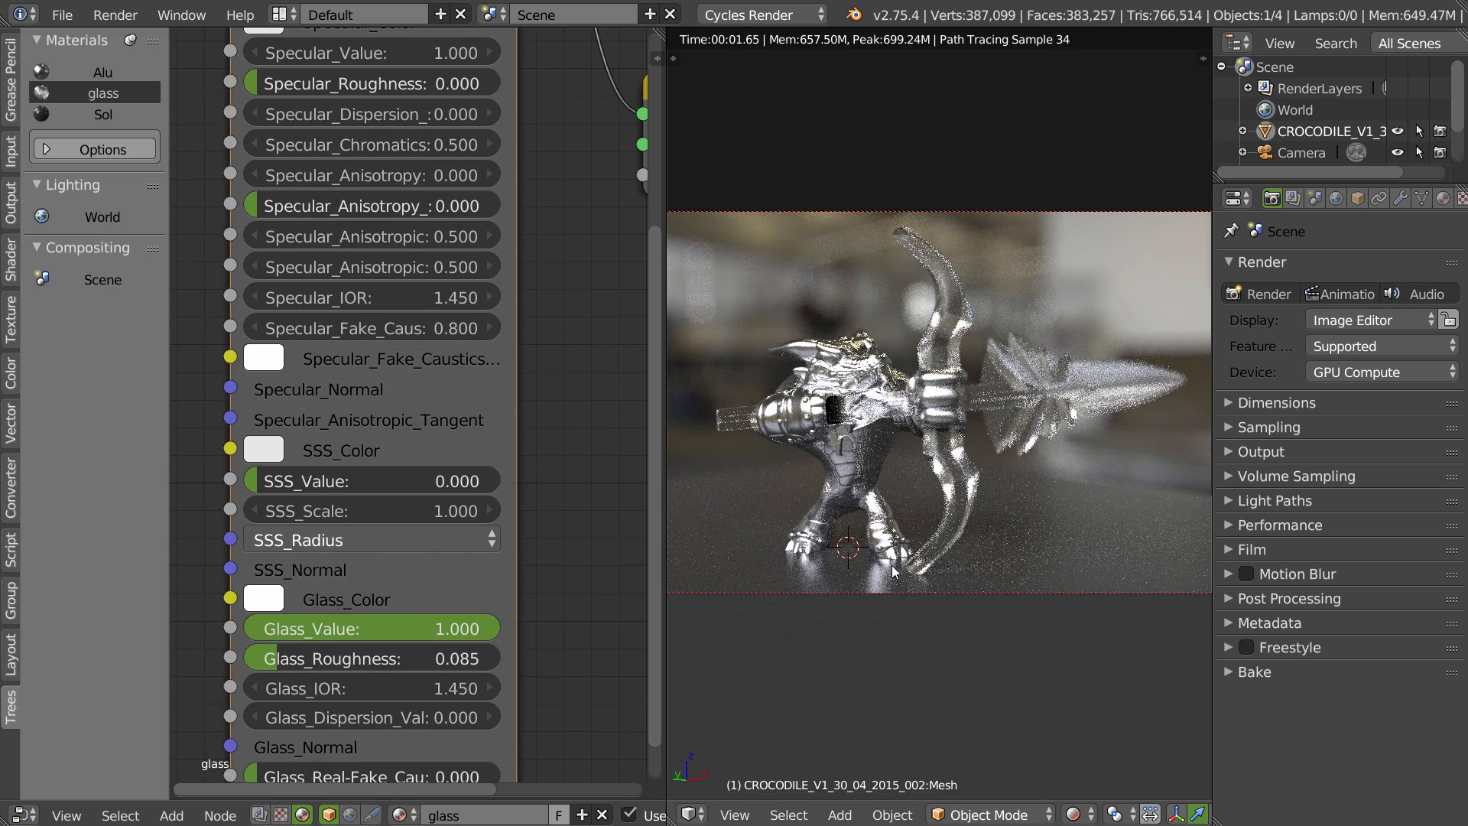
{"action": "middle_click_drag", "start_coordinate": [361, 663], "coordinate": [351, 525]}
{"action": "left_click_drag", "start_coordinate": [298, 641], "coordinate": [699, 653]}
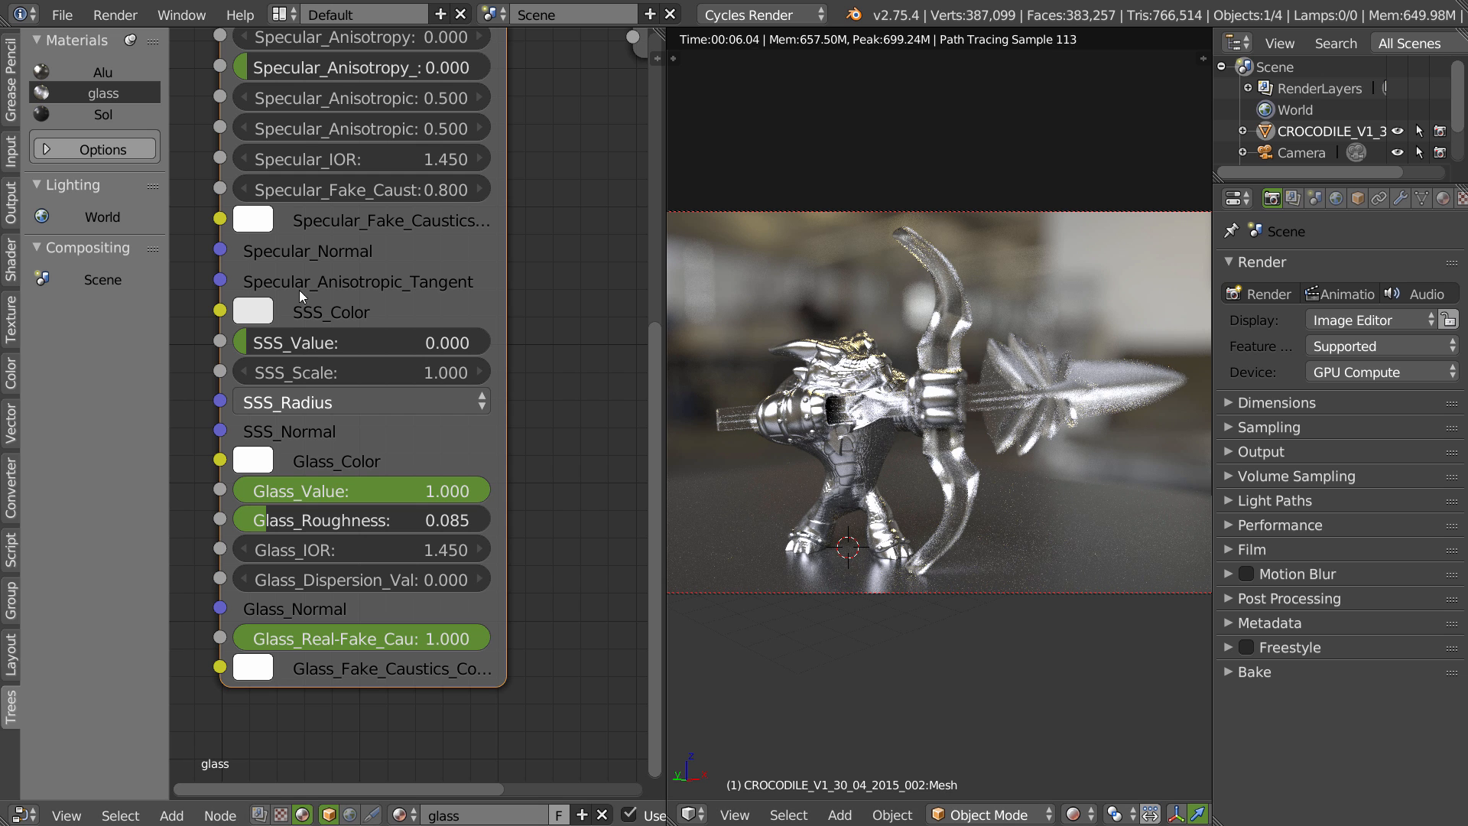
- Set the specular fake caustics of the Alu material to 1
{"action": "left_click", "coordinate": [88, 74]}
{"action": "left_click", "coordinate": [302, 138]}
{"action": "type", "text": "1"}
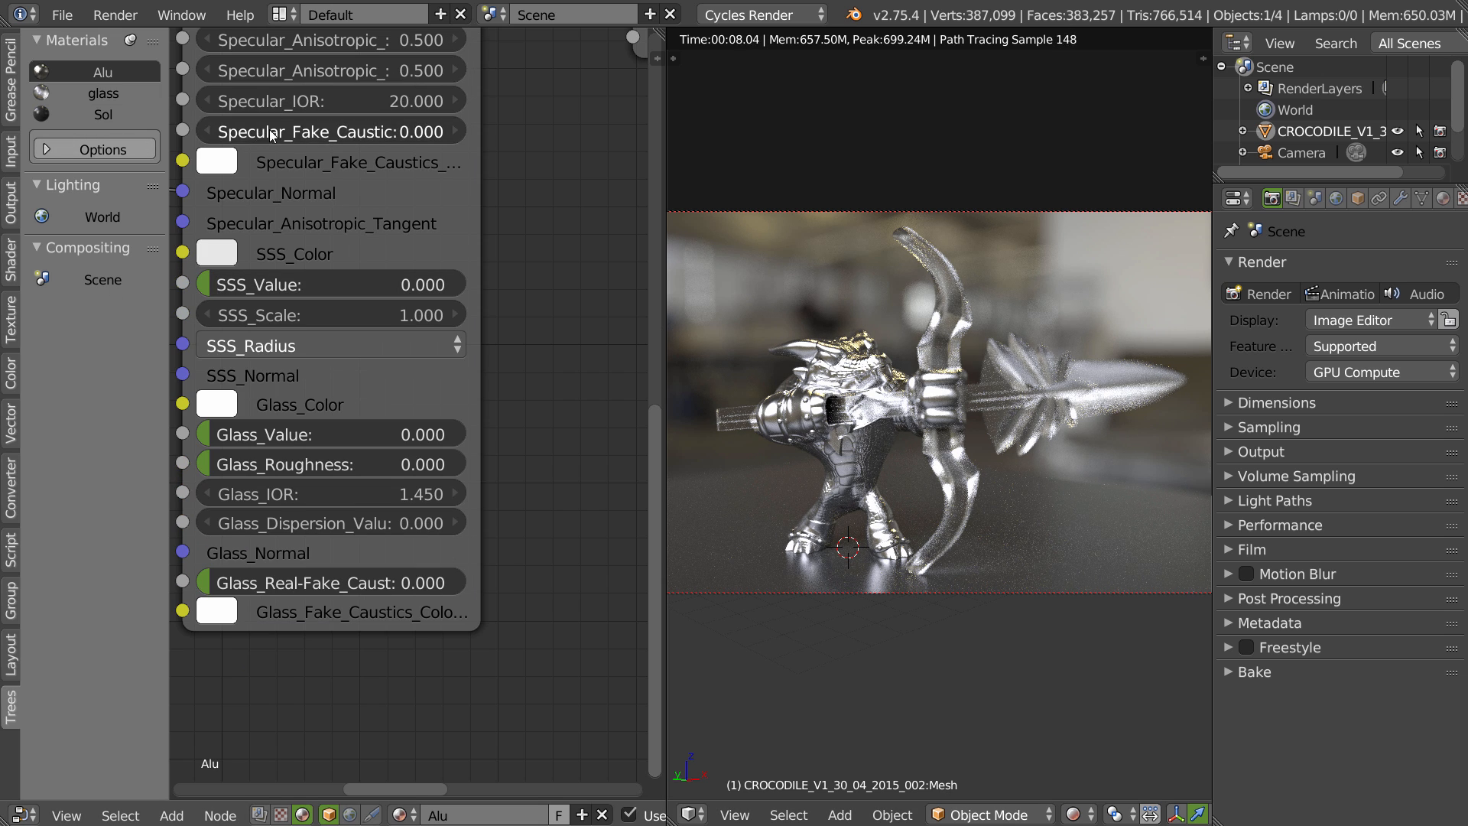
{"action": "key", "text": "Return"}
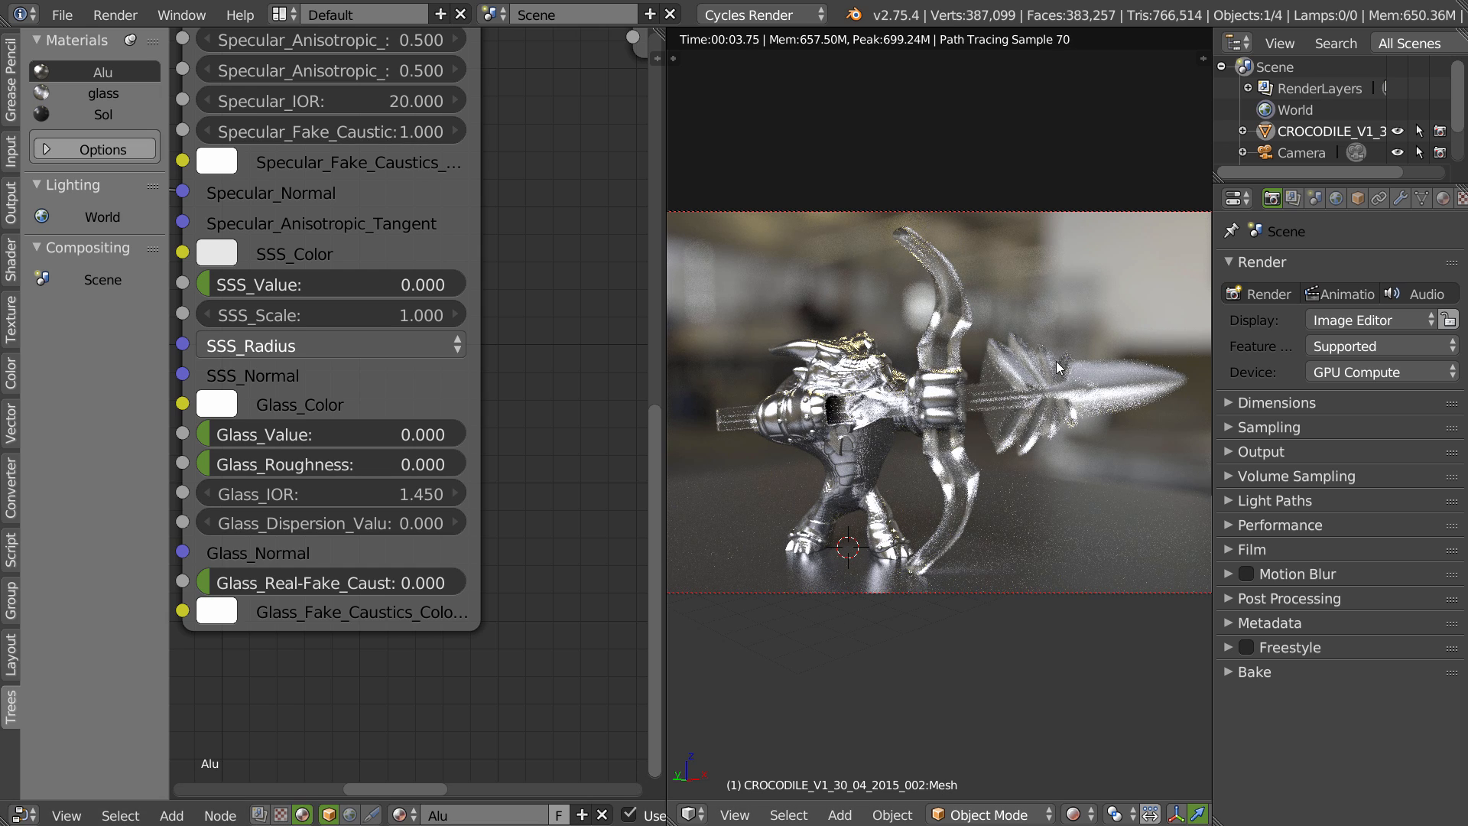
- Review the scene's performance, dimensions, light paths, volume sampling, output and sampling settings before rendering
{"action": "left_click", "coordinate": [1278, 525]}
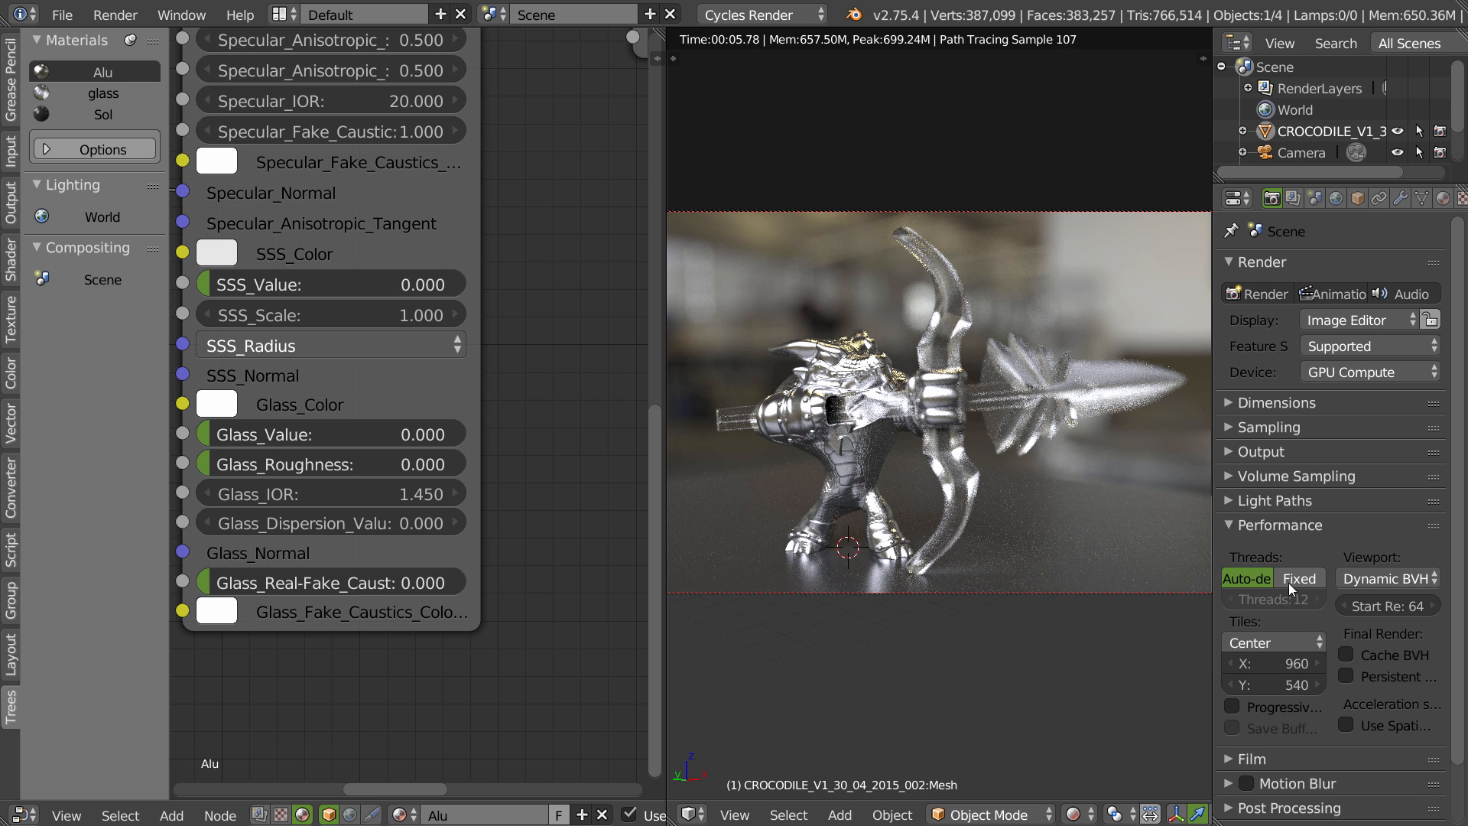
{"action": "left_click", "coordinate": [1278, 402]}
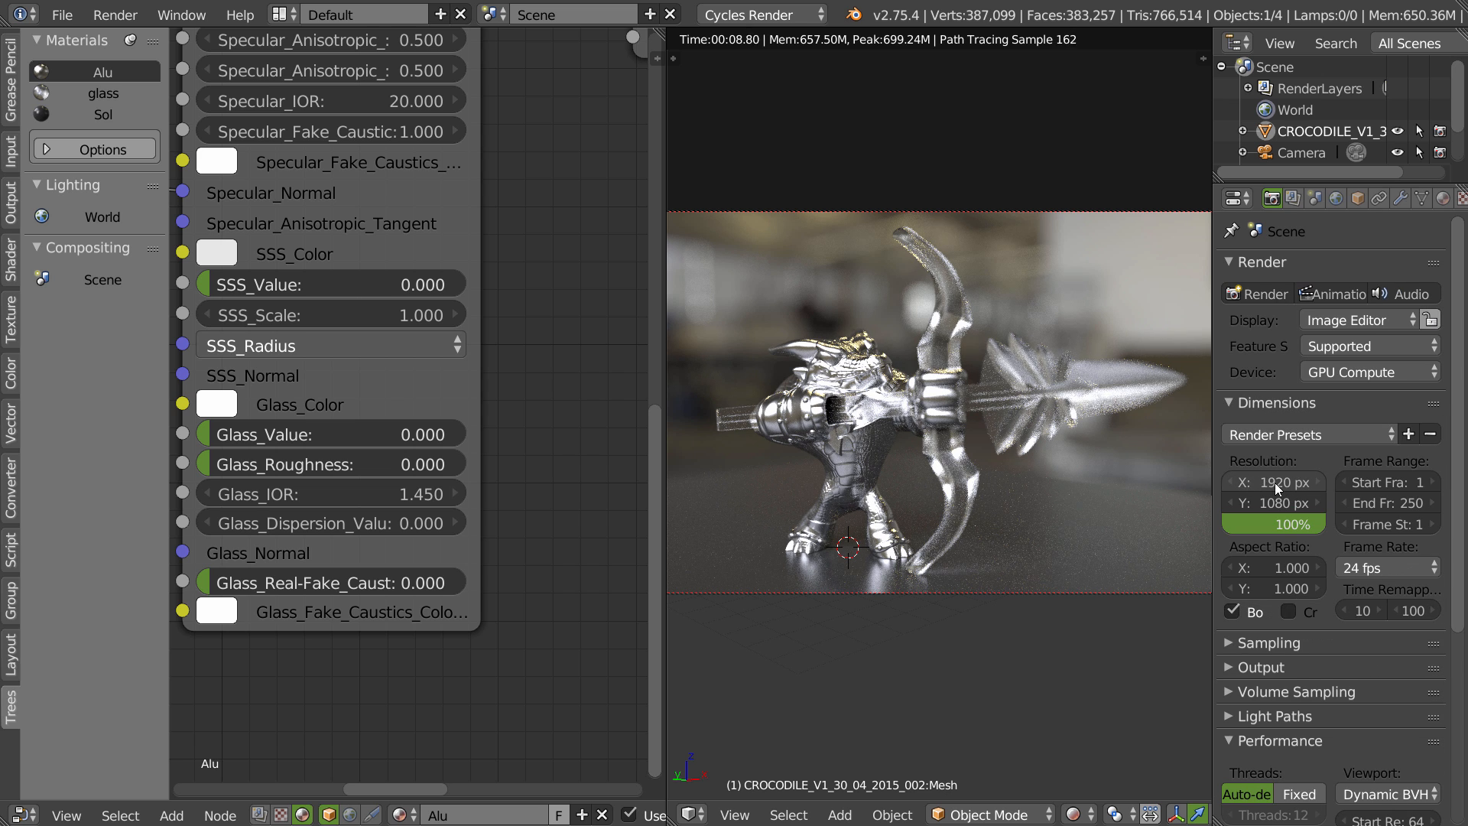
{"action": "left_click", "coordinate": [1277, 404]}
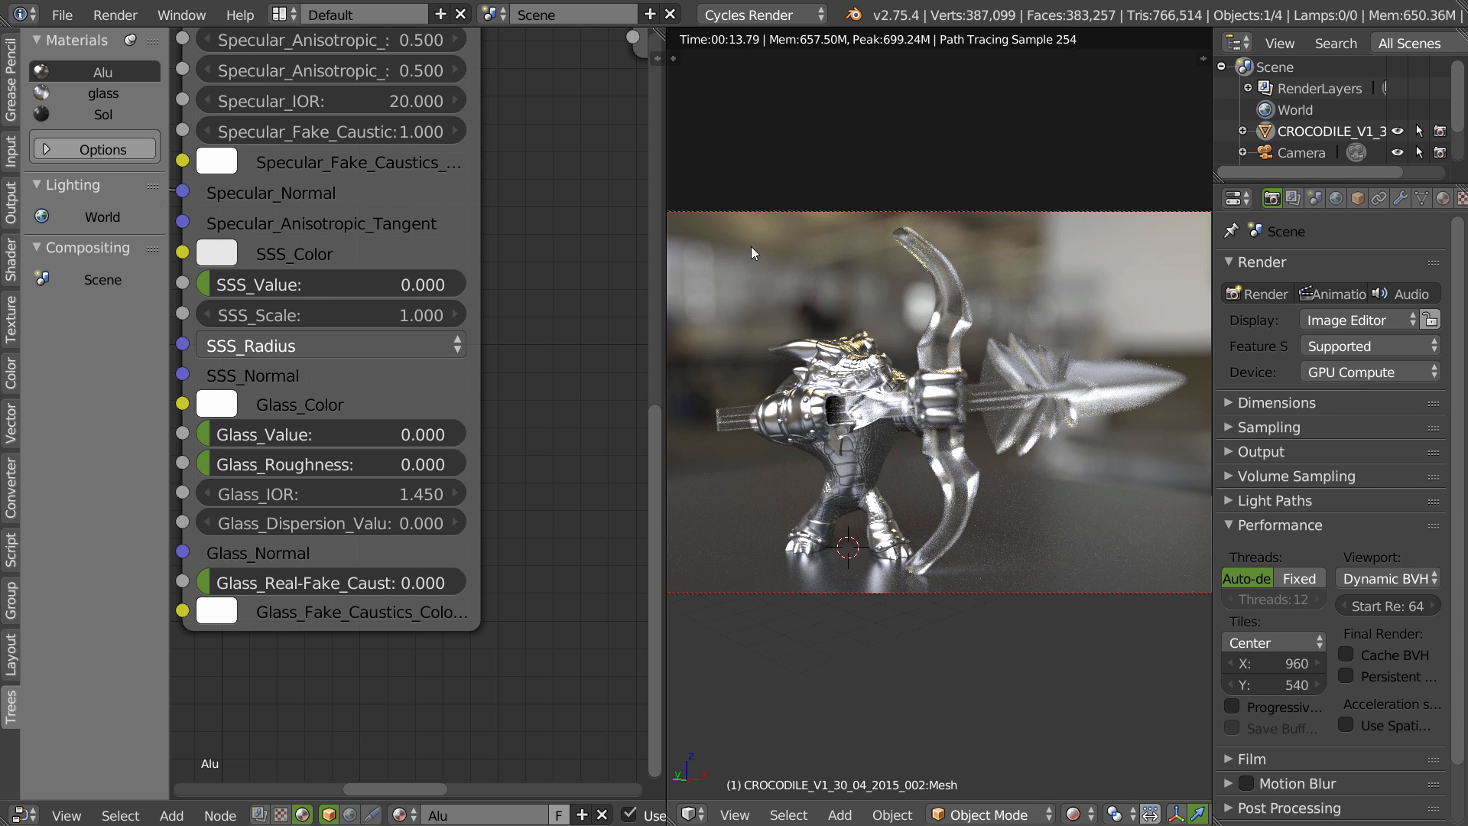
{"action": "left_click", "coordinate": [1264, 525]}
{"action": "left_click", "coordinate": [1263, 500]}
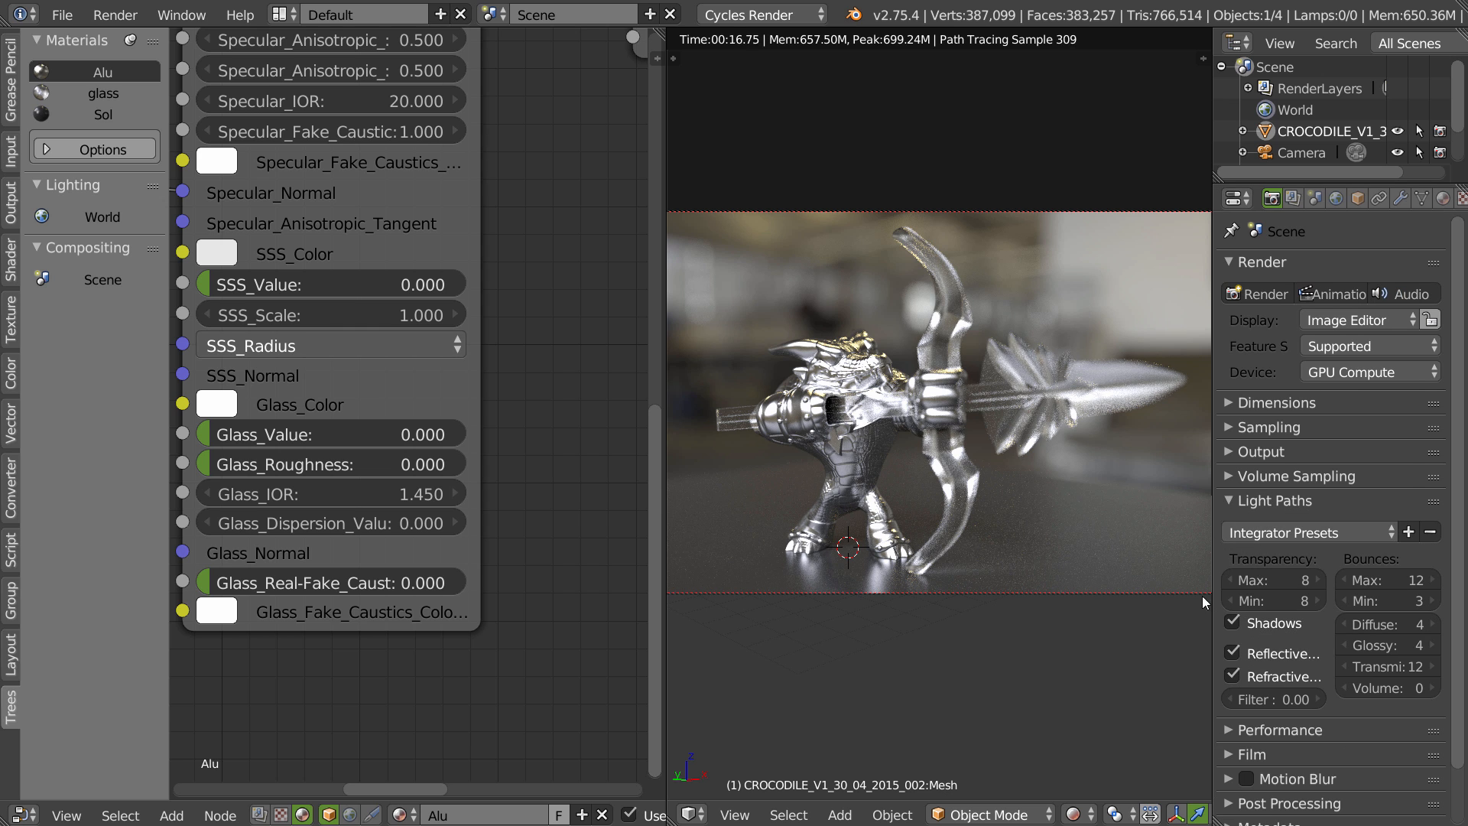
{"action": "left_click", "coordinate": [1256, 500]}
{"action": "left_click", "coordinate": [1268, 473]}
{"action": "left_click", "coordinate": [1270, 474]}
{"action": "left_click", "coordinate": [1258, 452]}
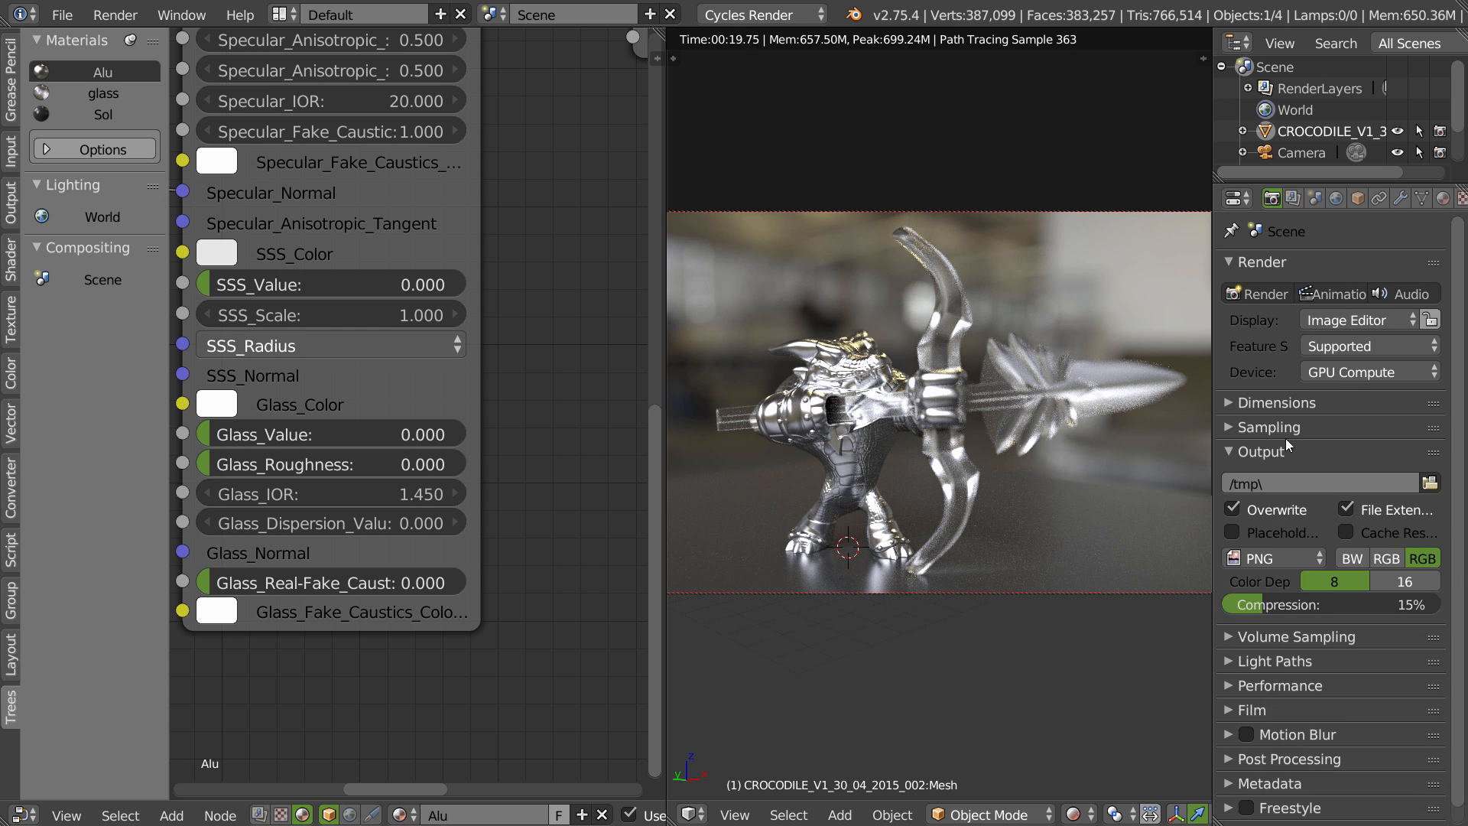
{"action": "left_click", "coordinate": [1257, 451]}
{"action": "left_click", "coordinate": [1259, 427]}
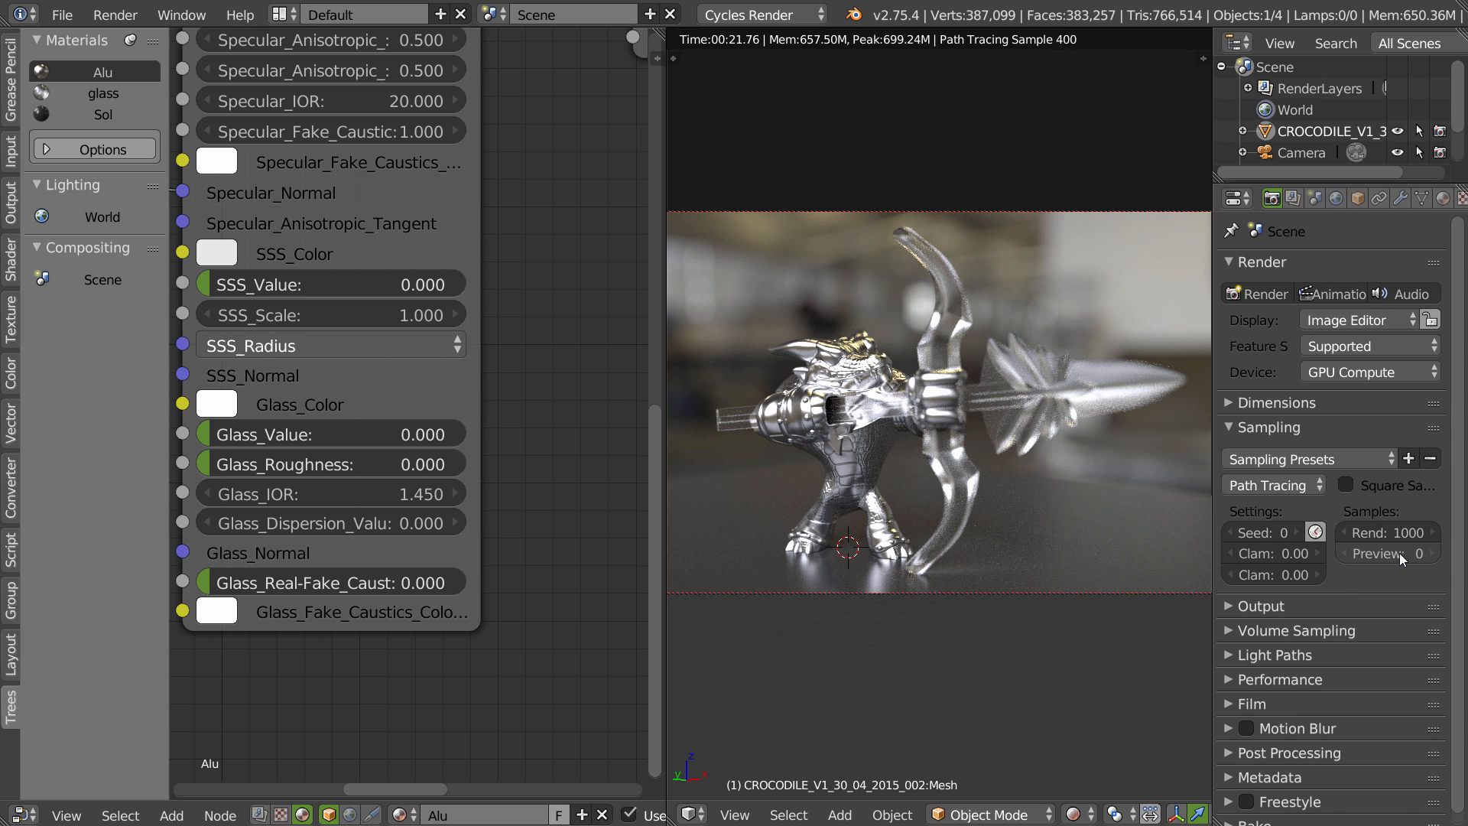
{"action": "left_click", "coordinate": [1269, 427]}
{"action": "left_click", "coordinate": [1261, 400]}
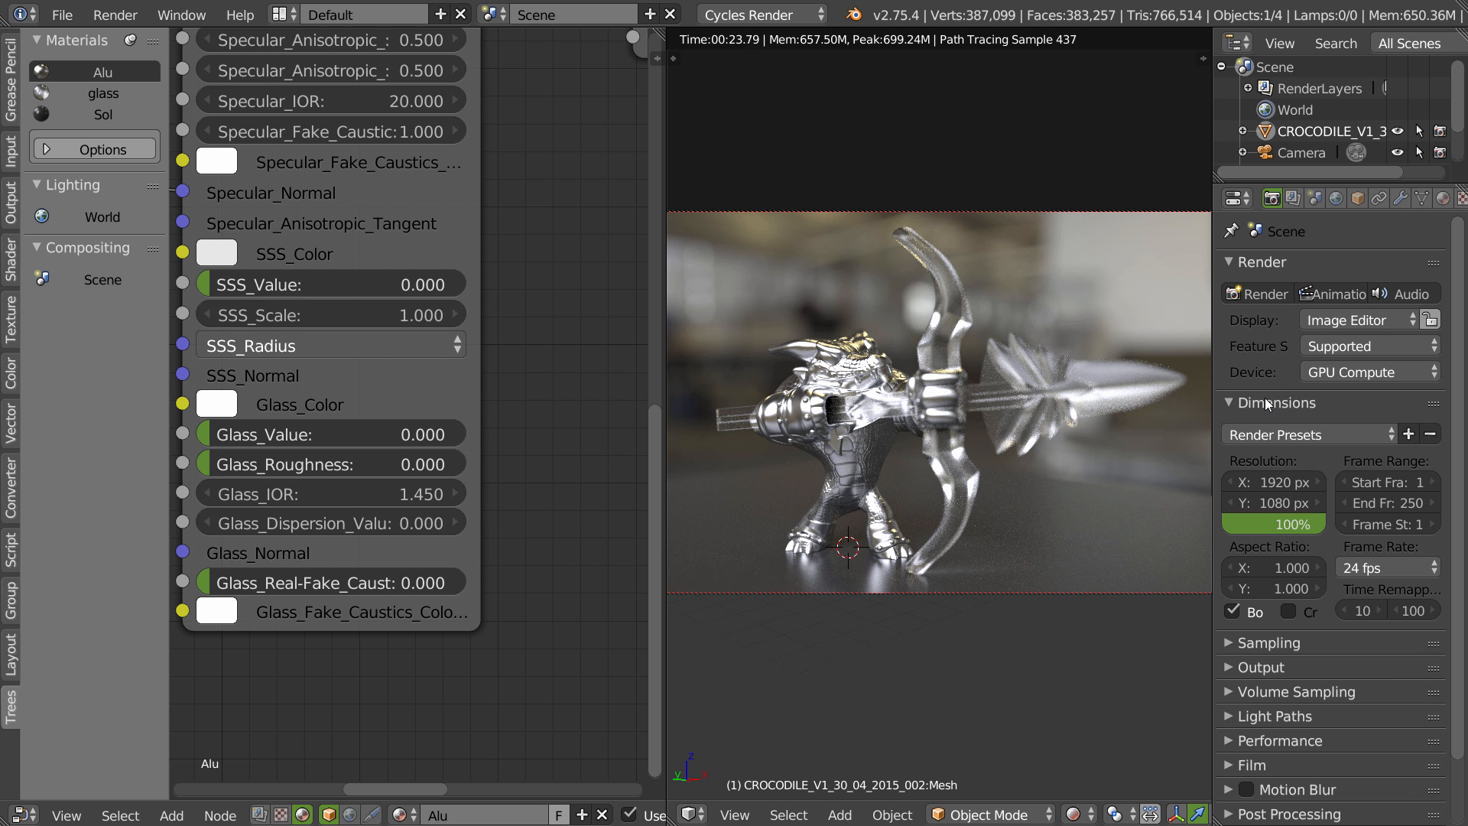
{"action": "left_click", "coordinate": [1263, 399]}
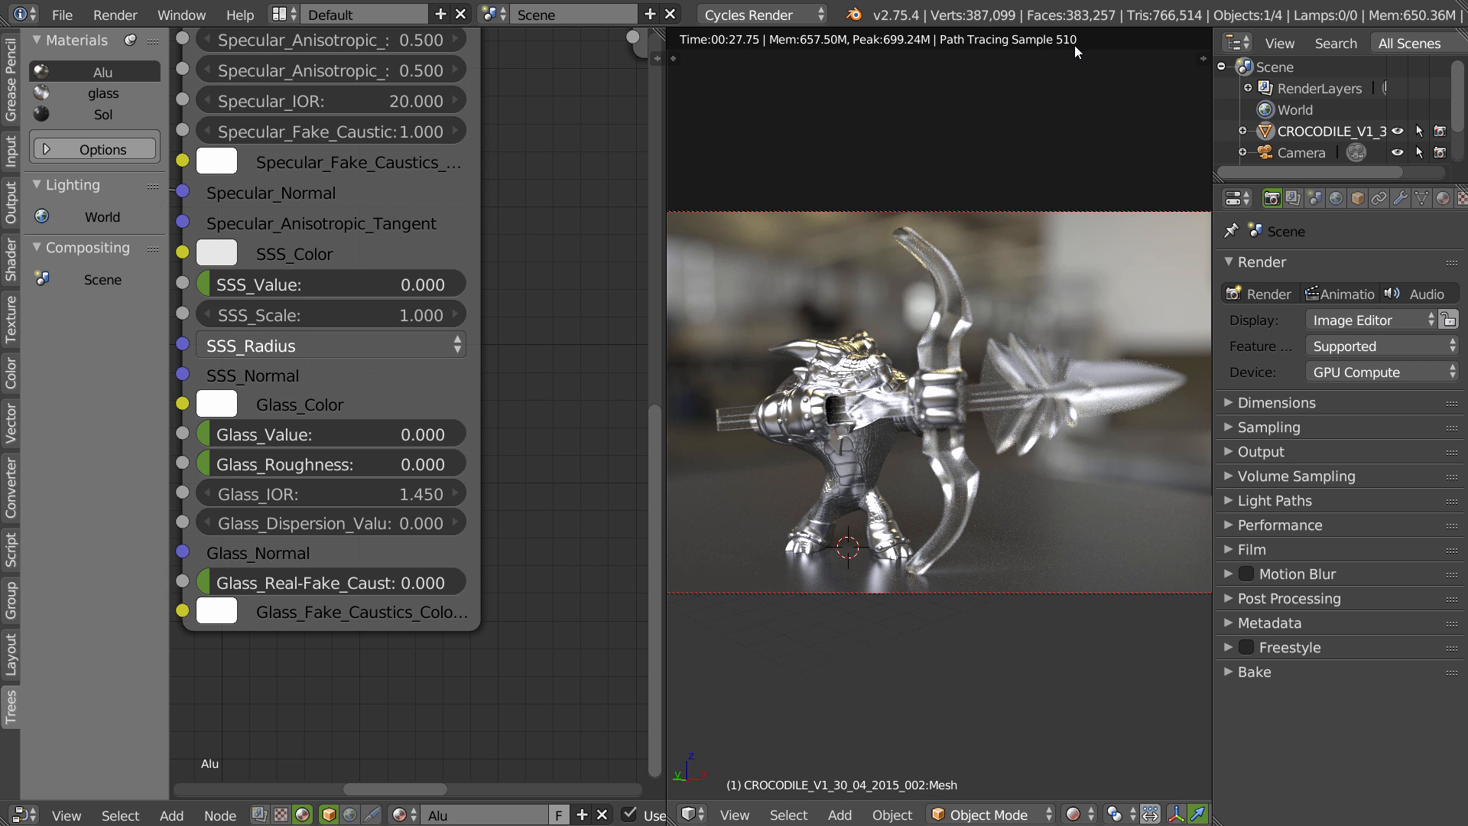
- Switch the camera viewport to solid shading, render the final image and view the result full screen
{"action": "key", "text": "z"}
{"action": "left_click", "coordinate": [894, 300]}
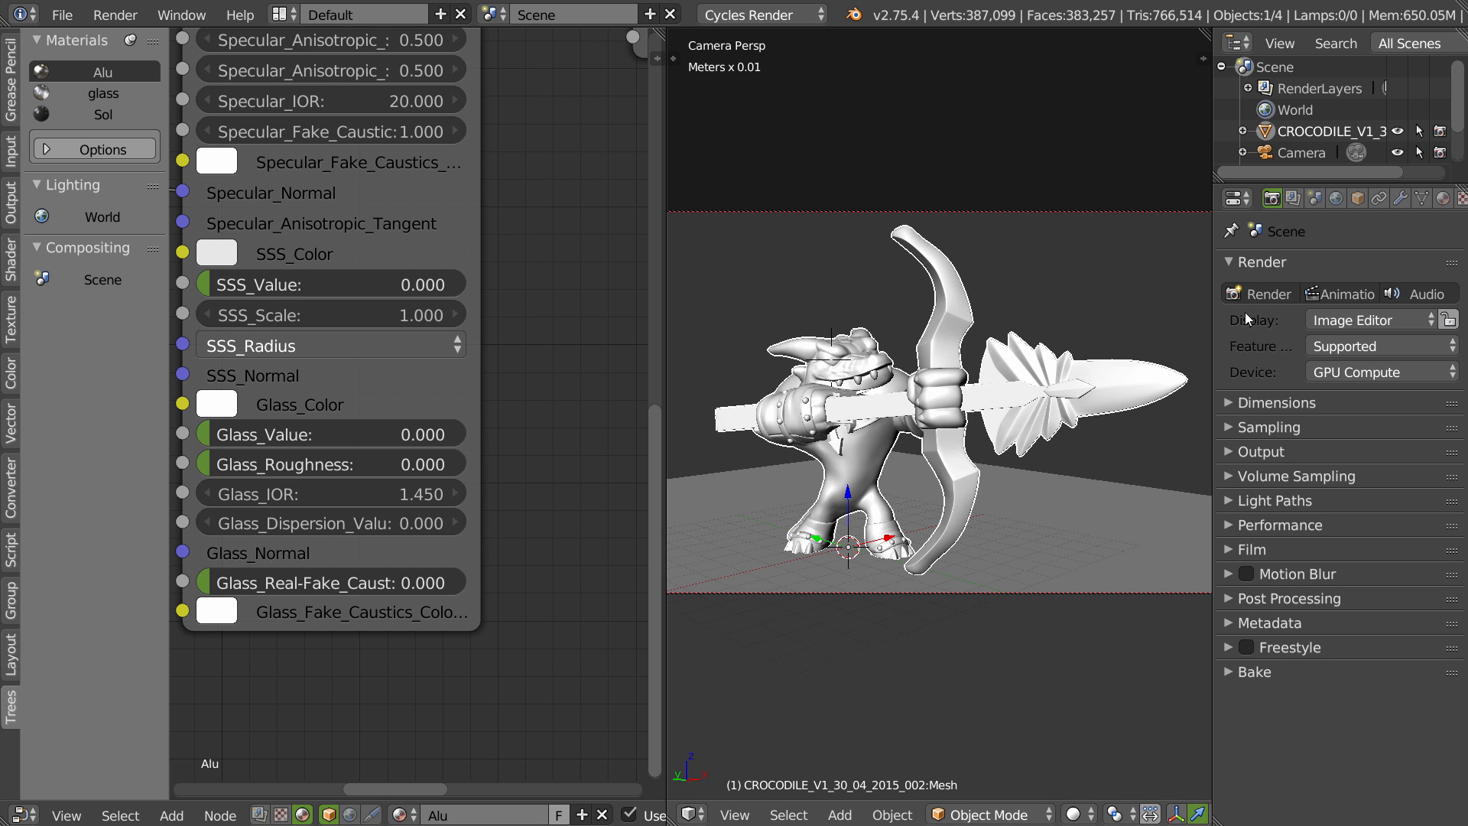
{"action": "left_click", "coordinate": [1259, 293]}
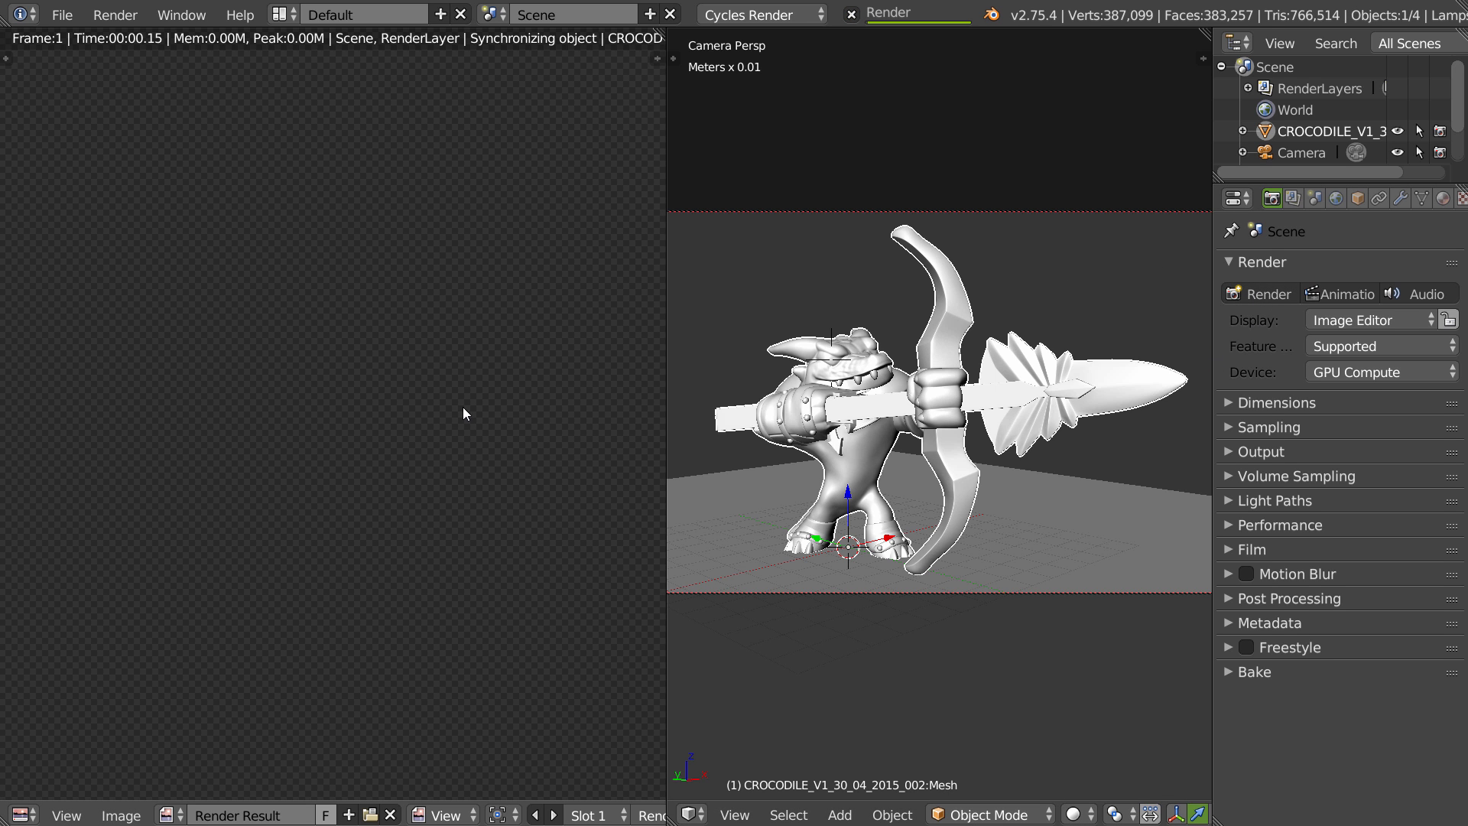
{"action": "key", "text": "ctrl+Up"}
{"action": "middle_click_drag", "start_coordinate": [665, 336], "coordinate": [619, 354], "text": "ctrl"}
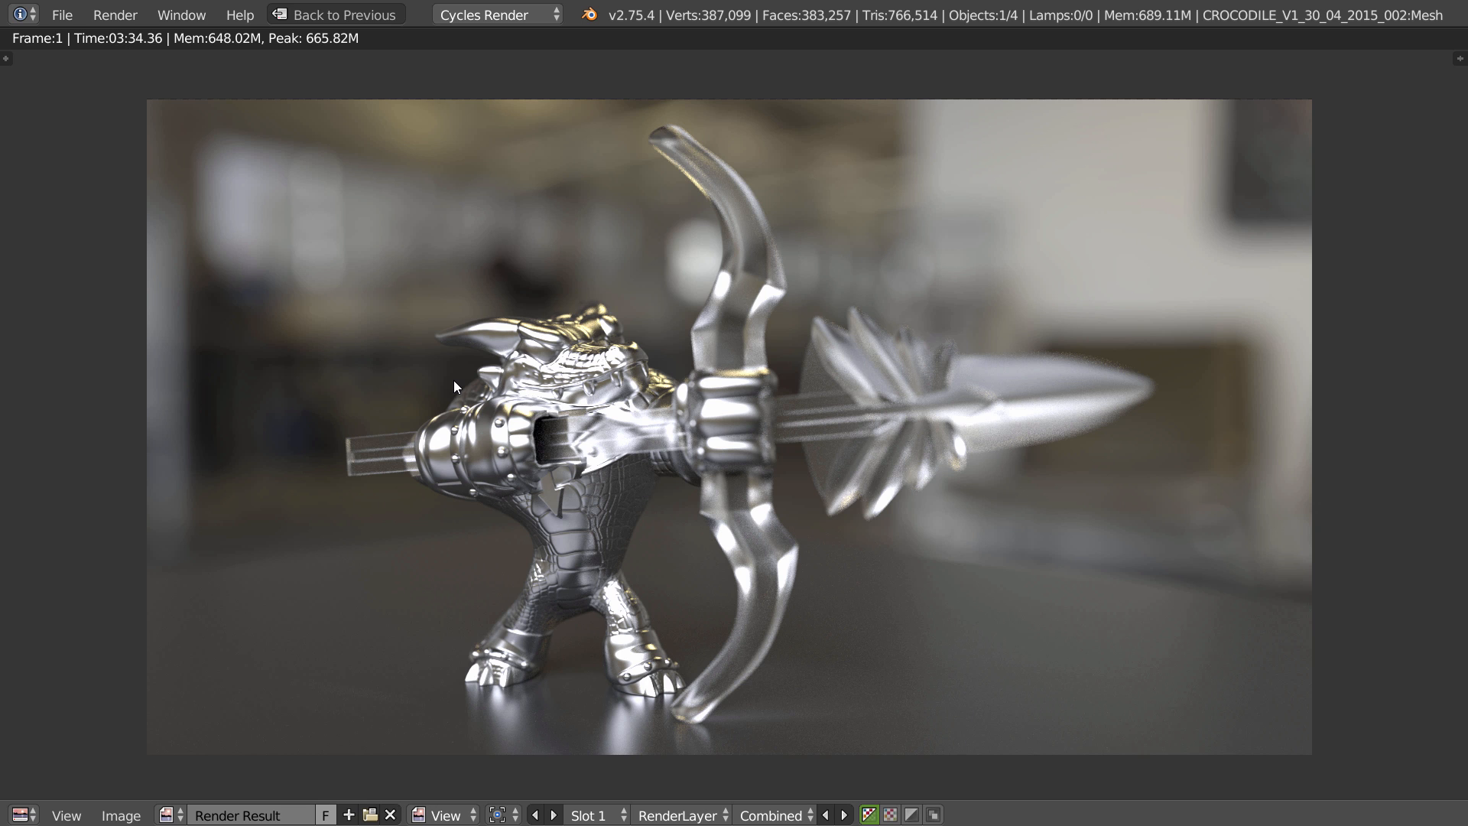
- Replace the render result with the node editor, view the glass, Sol and Alu material trees, and expand the material list options
{"action": "key", "text": "ctrl+alt+s"}
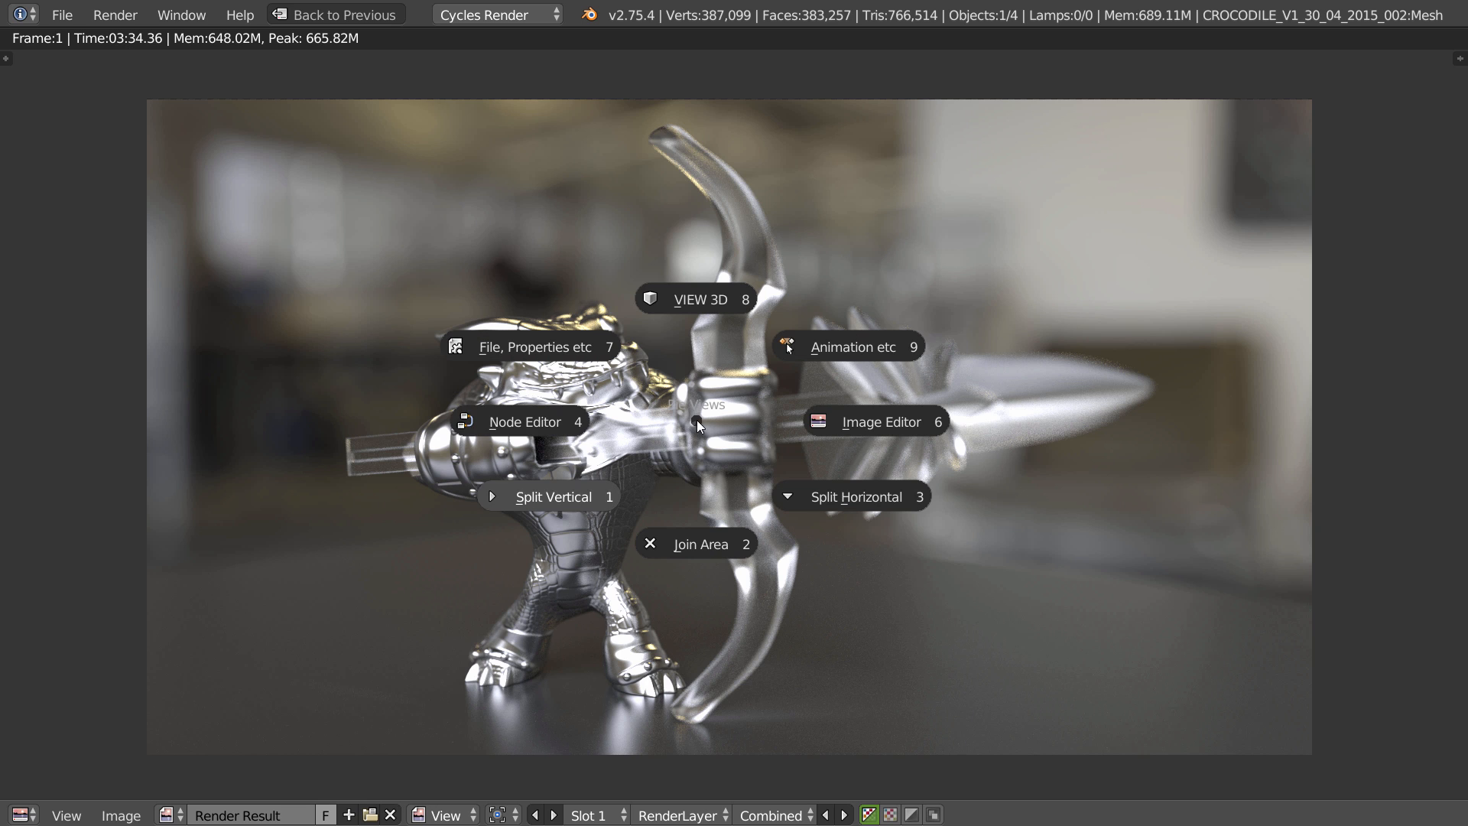
{"action": "left_click", "coordinate": [492, 420]}
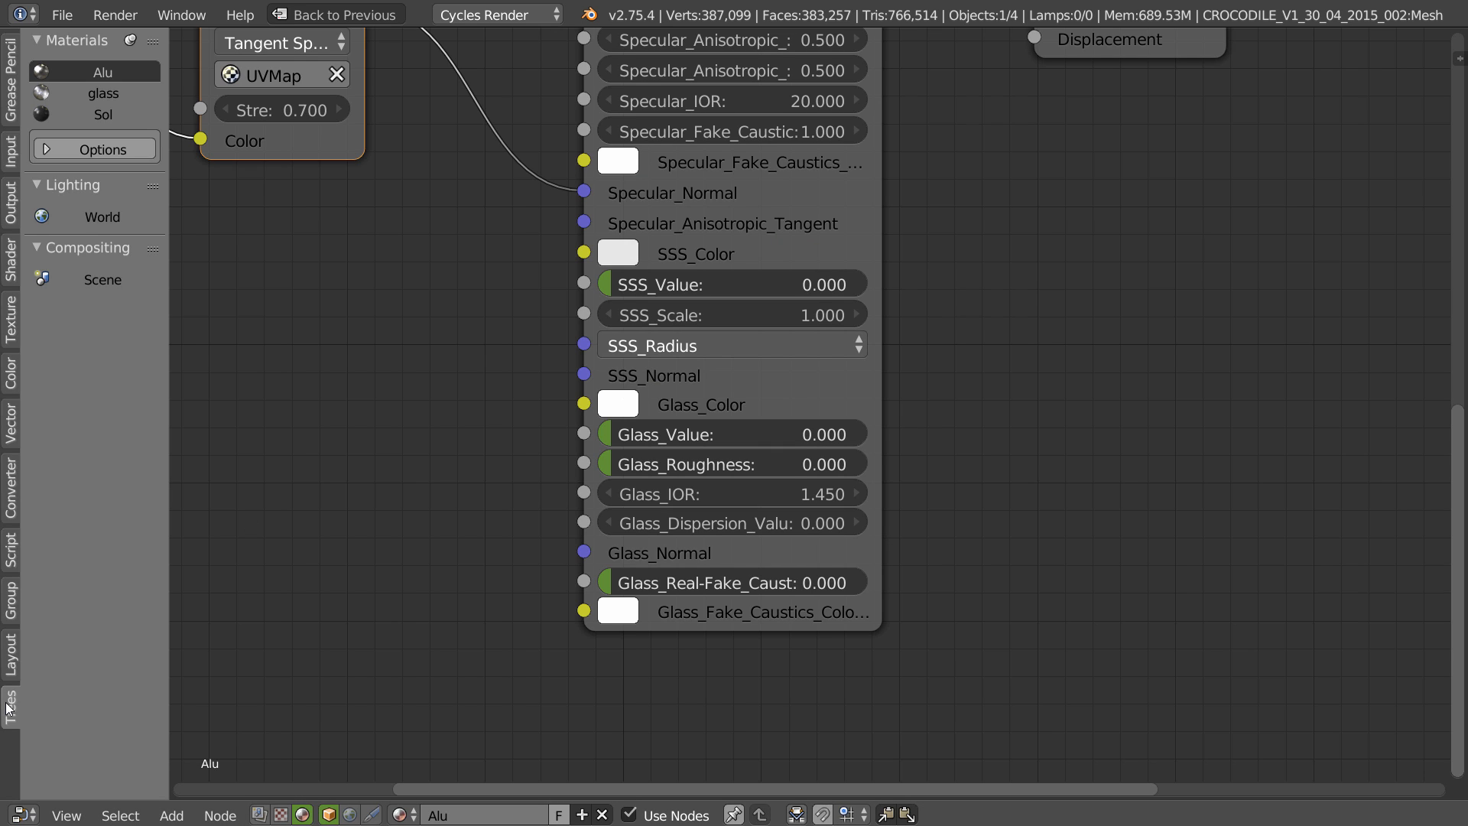
{"action": "left_click", "coordinate": [98, 91]}
{"action": "left_click", "coordinate": [101, 111]}
{"action": "left_click", "coordinate": [108, 77]}
{"action": "left_click", "coordinate": [107, 93]}
{"action": "left_click", "coordinate": [107, 111]}
{"action": "left_click", "coordinate": [52, 147]}
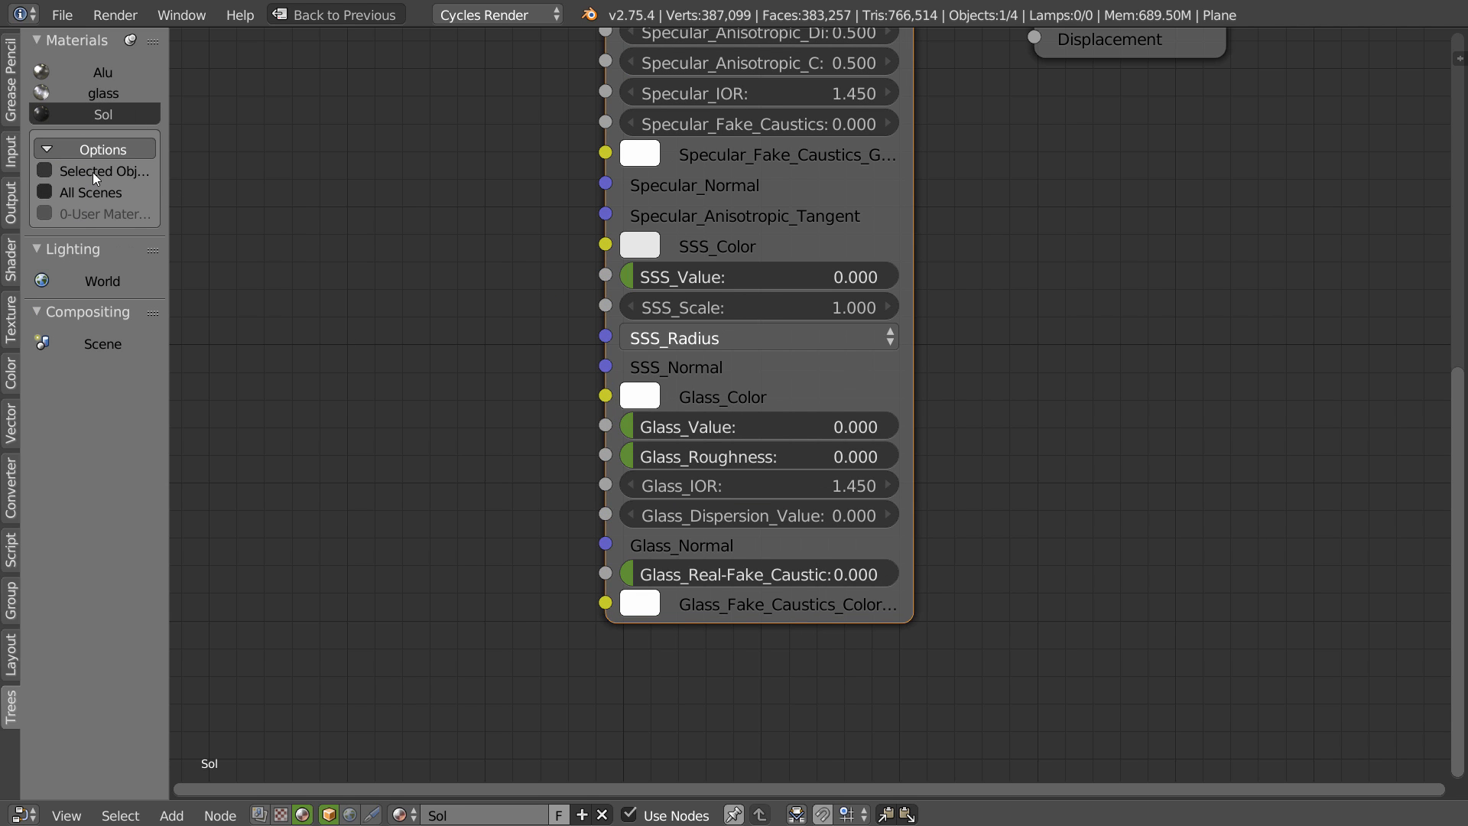
- Try limiting the material list to selected objects, and restore the full list
{"action": "left_click", "coordinate": [54, 170]}
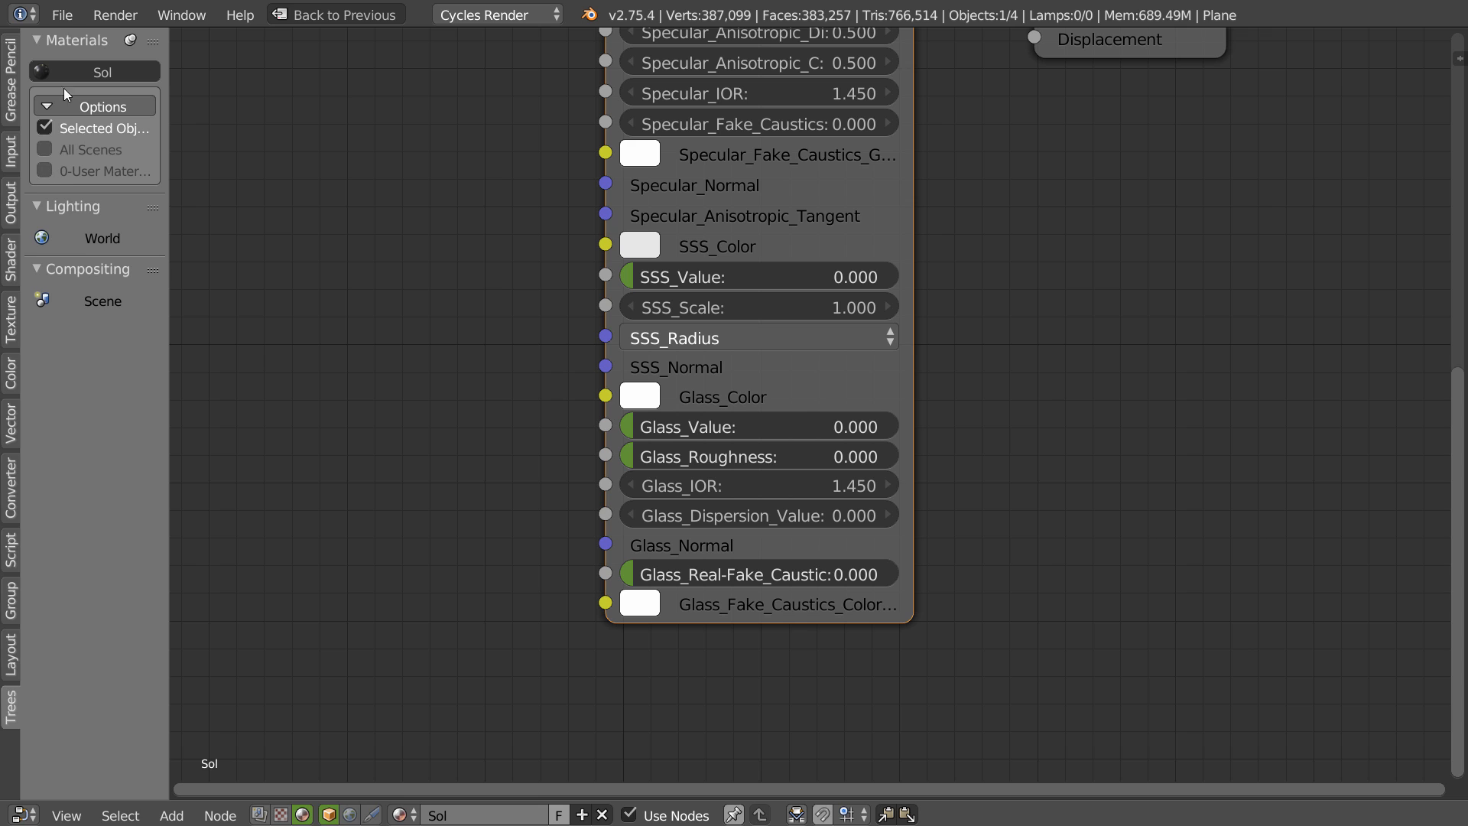
{"action": "left_click", "coordinate": [44, 123]}
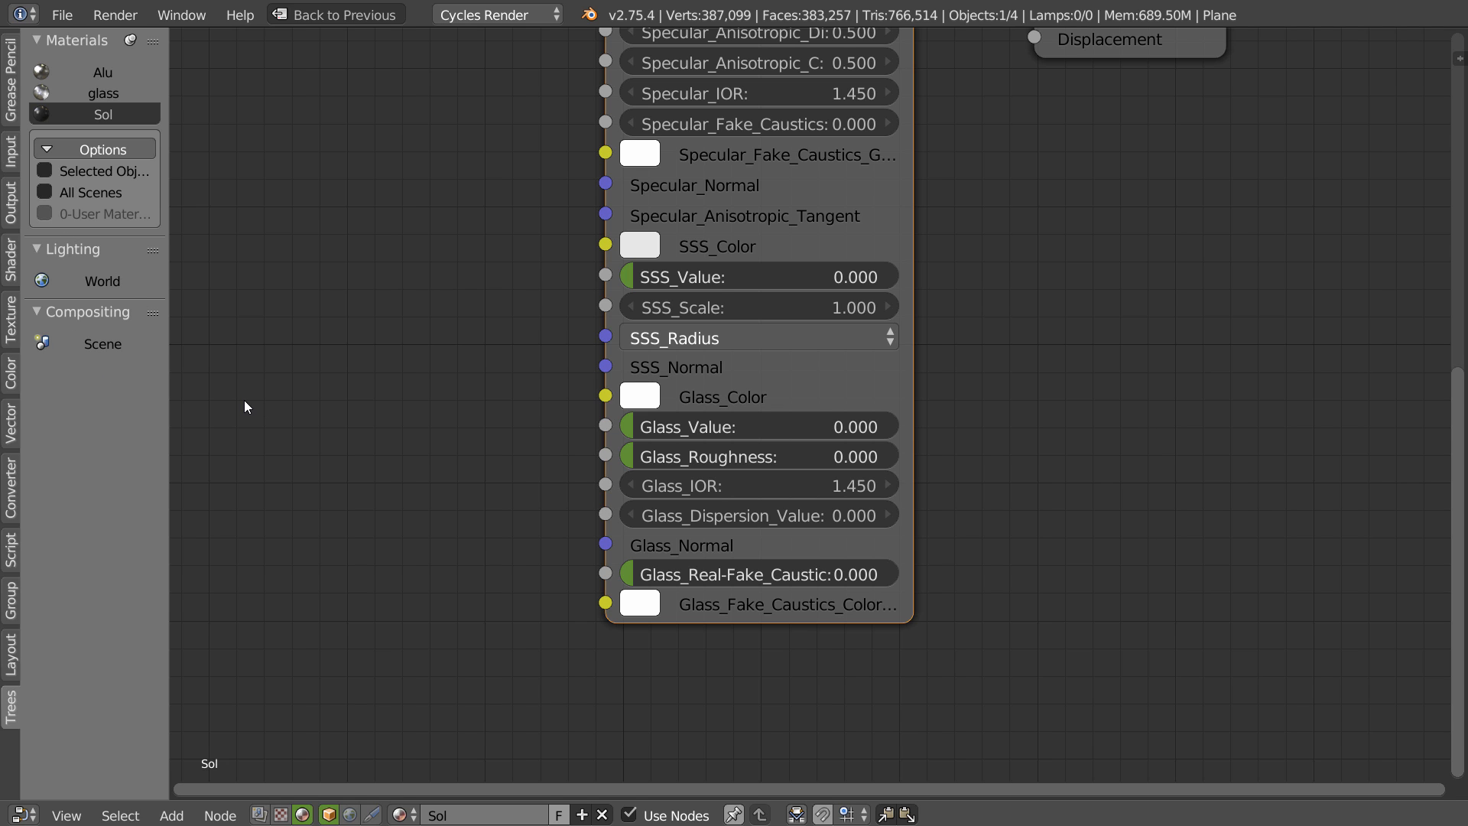
- Enable the scene's compositing nodes and connect a Viewer node to the Render Layers image, placing it below Composite
{"action": "left_click", "coordinate": [259, 814]}
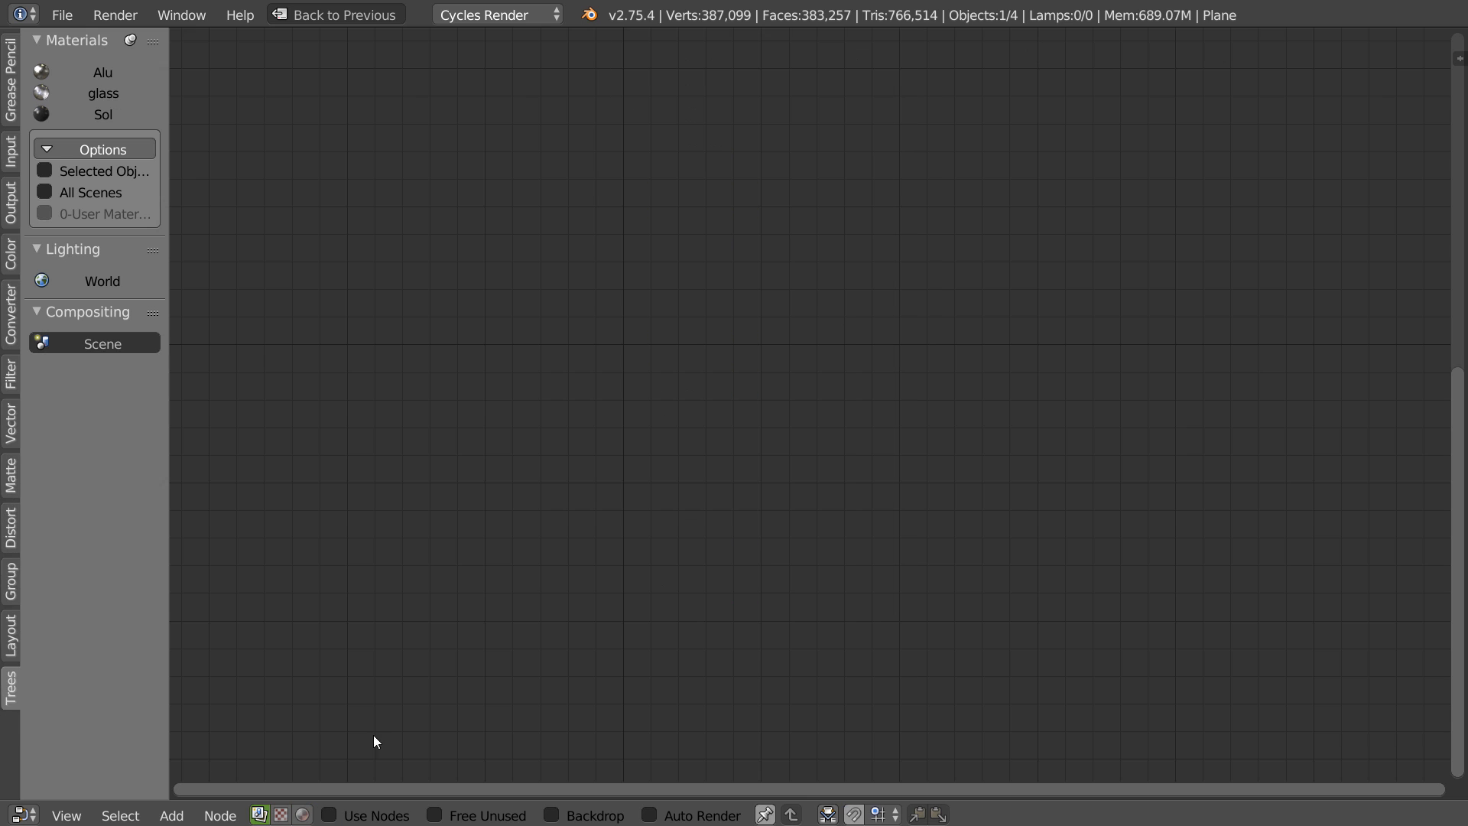
{"action": "left_click", "coordinate": [330, 815]}
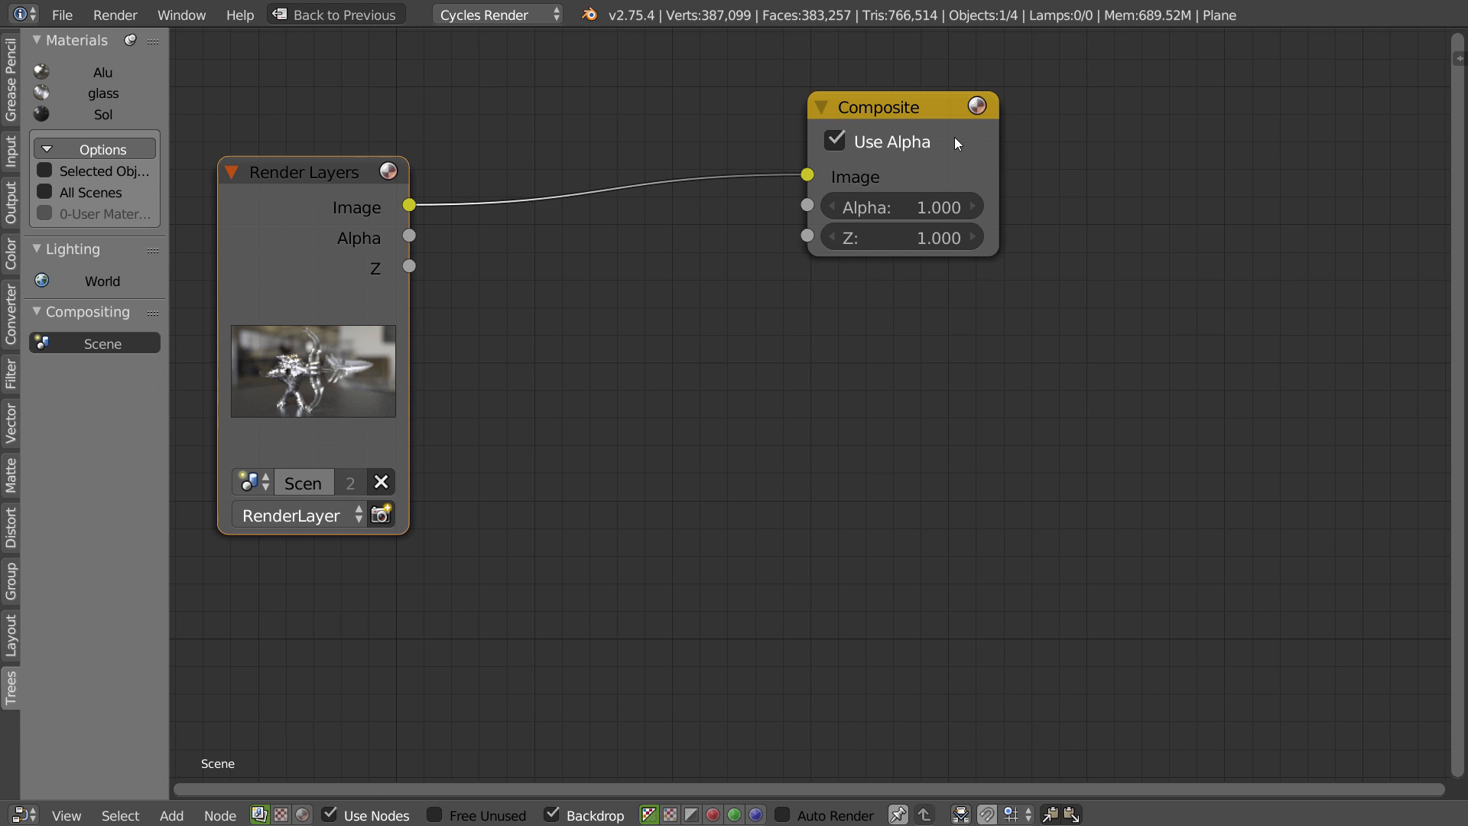
{"action": "left_click", "coordinate": [423, 261], "text": "ctrl+shift"}
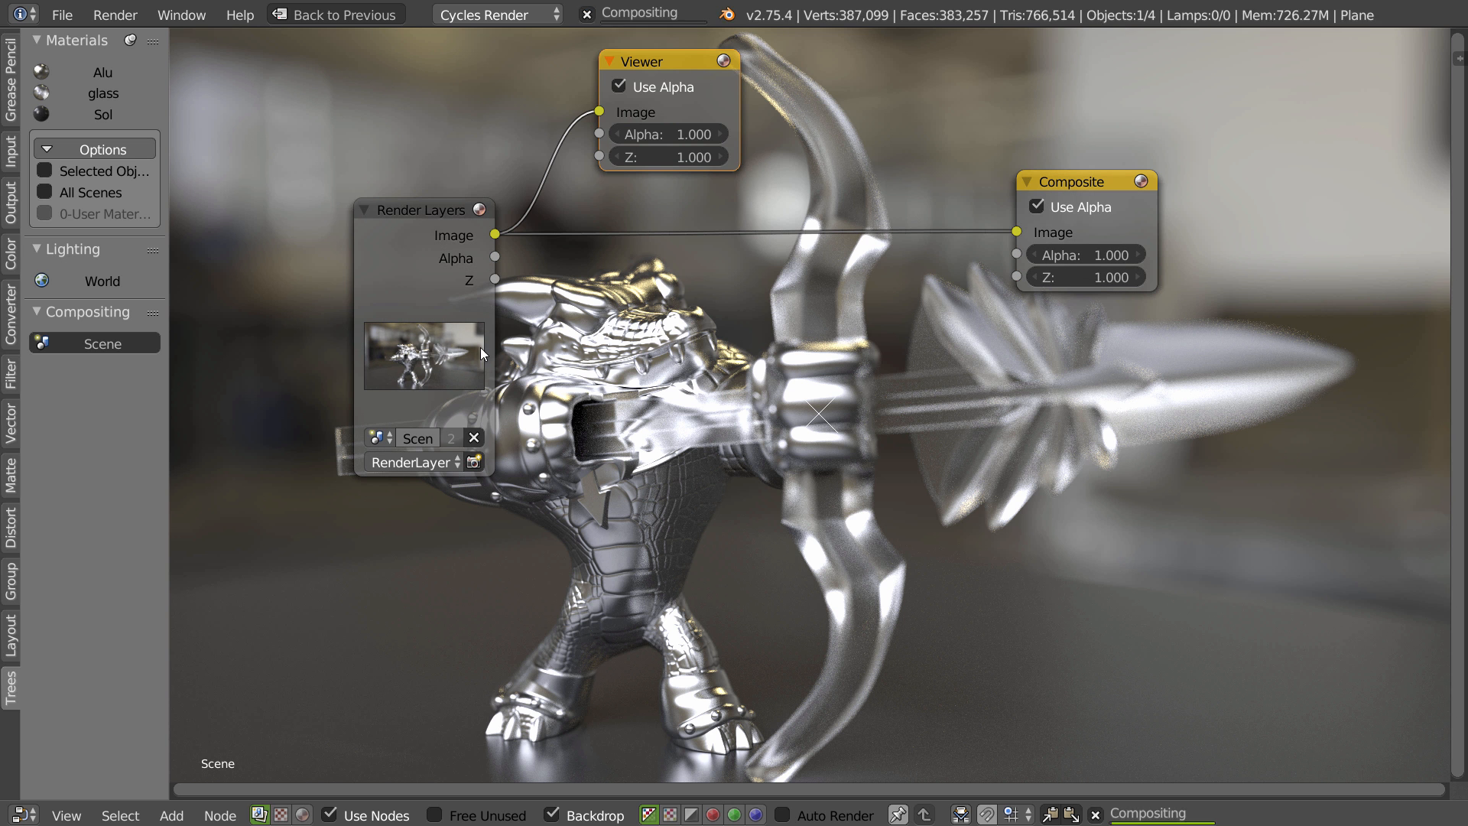
{"action": "left_click_drag", "start_coordinate": [672, 58], "coordinate": [1193, 448]}
{"action": "middle_click_drag", "start_coordinate": [772, 375], "coordinate": [708, 392]}
{"action": "left_click", "coordinate": [330, 293]}
{"action": "left_click_drag", "start_coordinate": [333, 298], "coordinate": [318, 308]}
- Insert an RGB Curves node between Render Layers and Viewer, shaping a gentle S-curve with its upper point at X 0.5943, Y 0.61607
{"action": "left_click", "coordinate": [11, 253]}
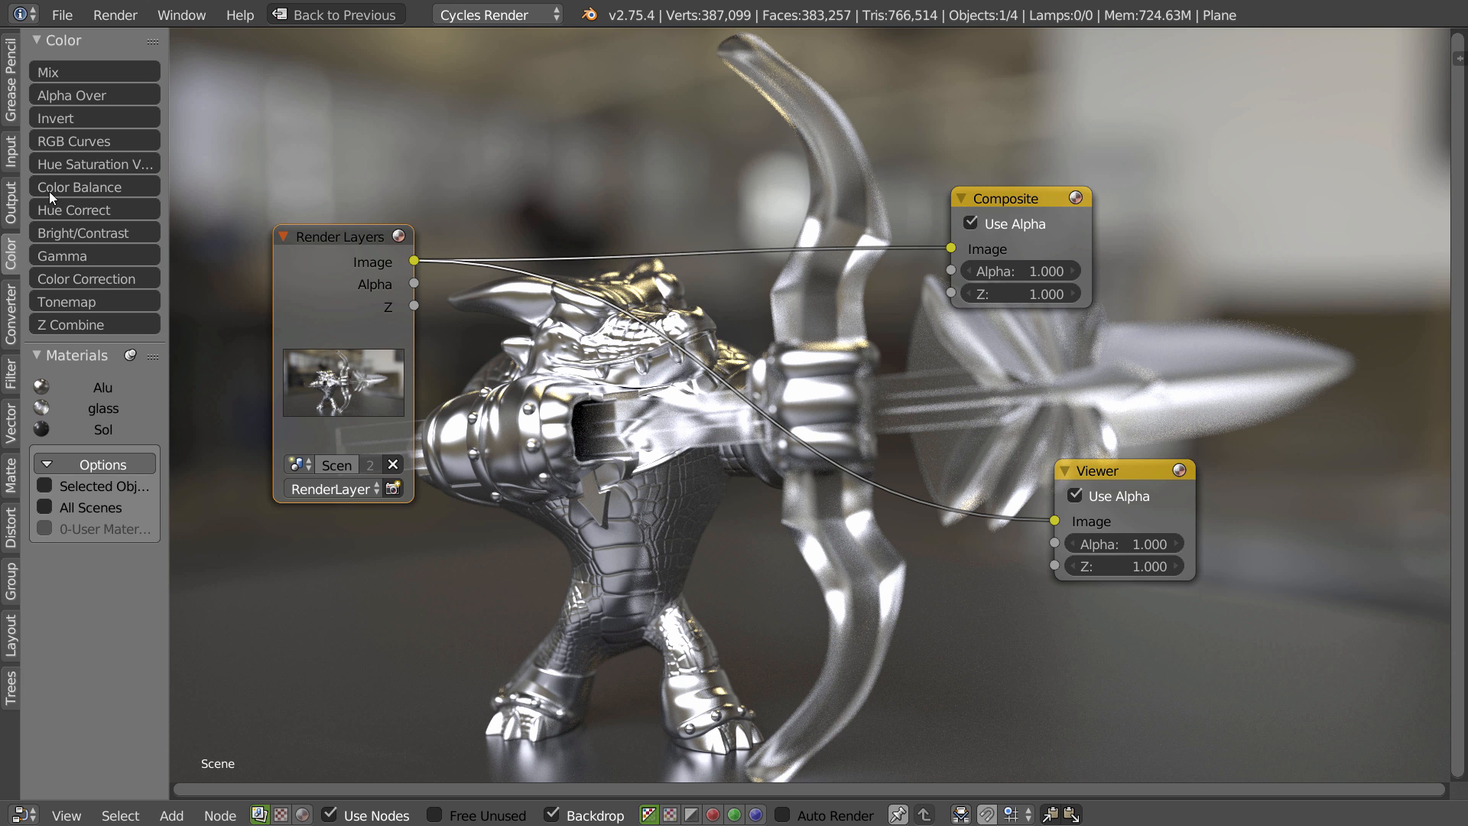
{"action": "left_click", "coordinate": [84, 140]}
{"action": "left_click", "coordinate": [685, 554]}
{"action": "left_click_drag", "start_coordinate": [718, 528], "coordinate": [766, 481]}
{"action": "left_click_drag", "start_coordinate": [718, 537], "coordinate": [713, 534]}
{"action": "left_click_drag", "start_coordinate": [770, 476], "coordinate": [775, 474]}
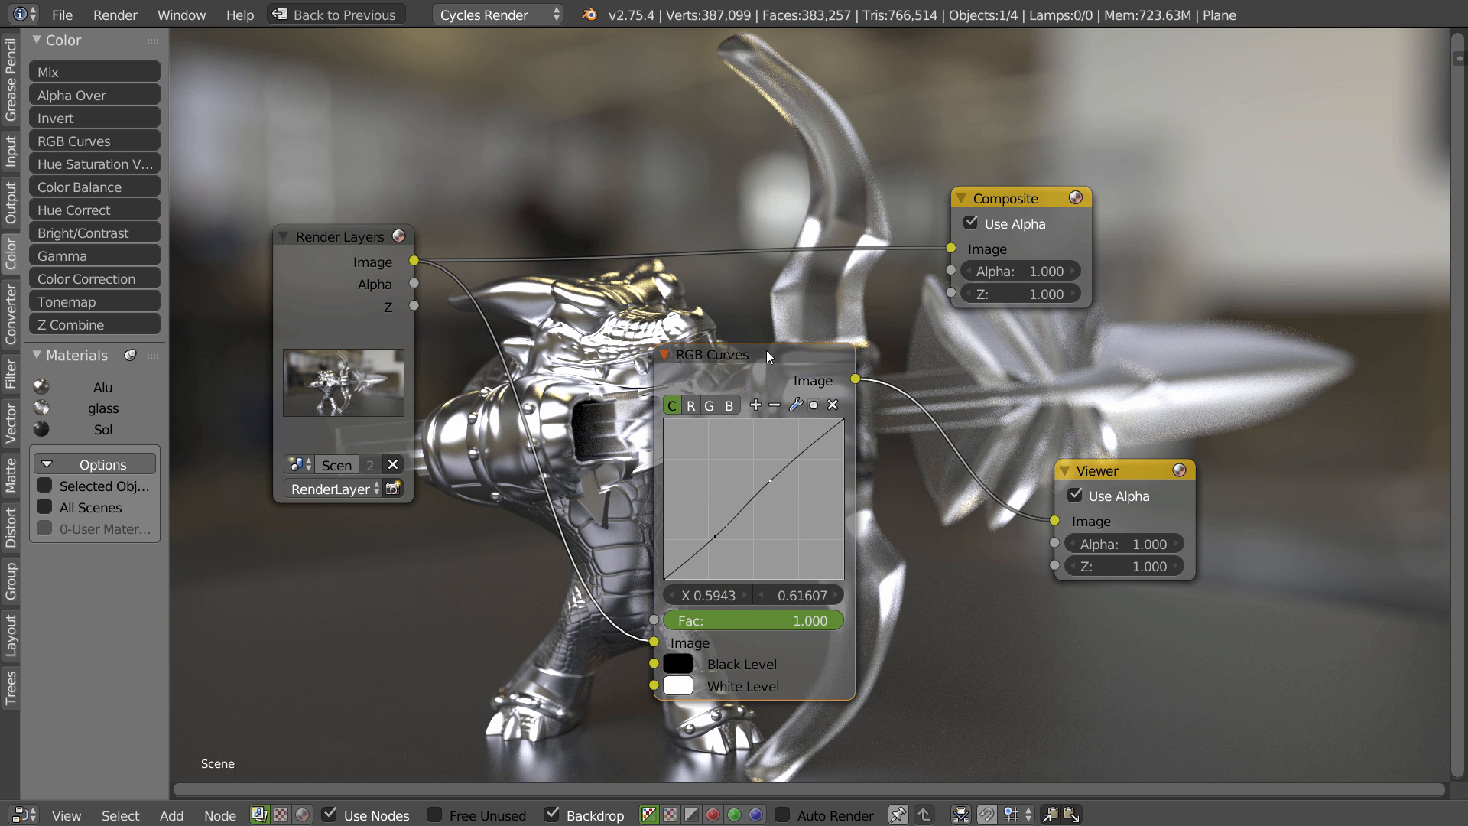
{"action": "left_click_drag", "start_coordinate": [766, 350], "coordinate": [746, 434]}
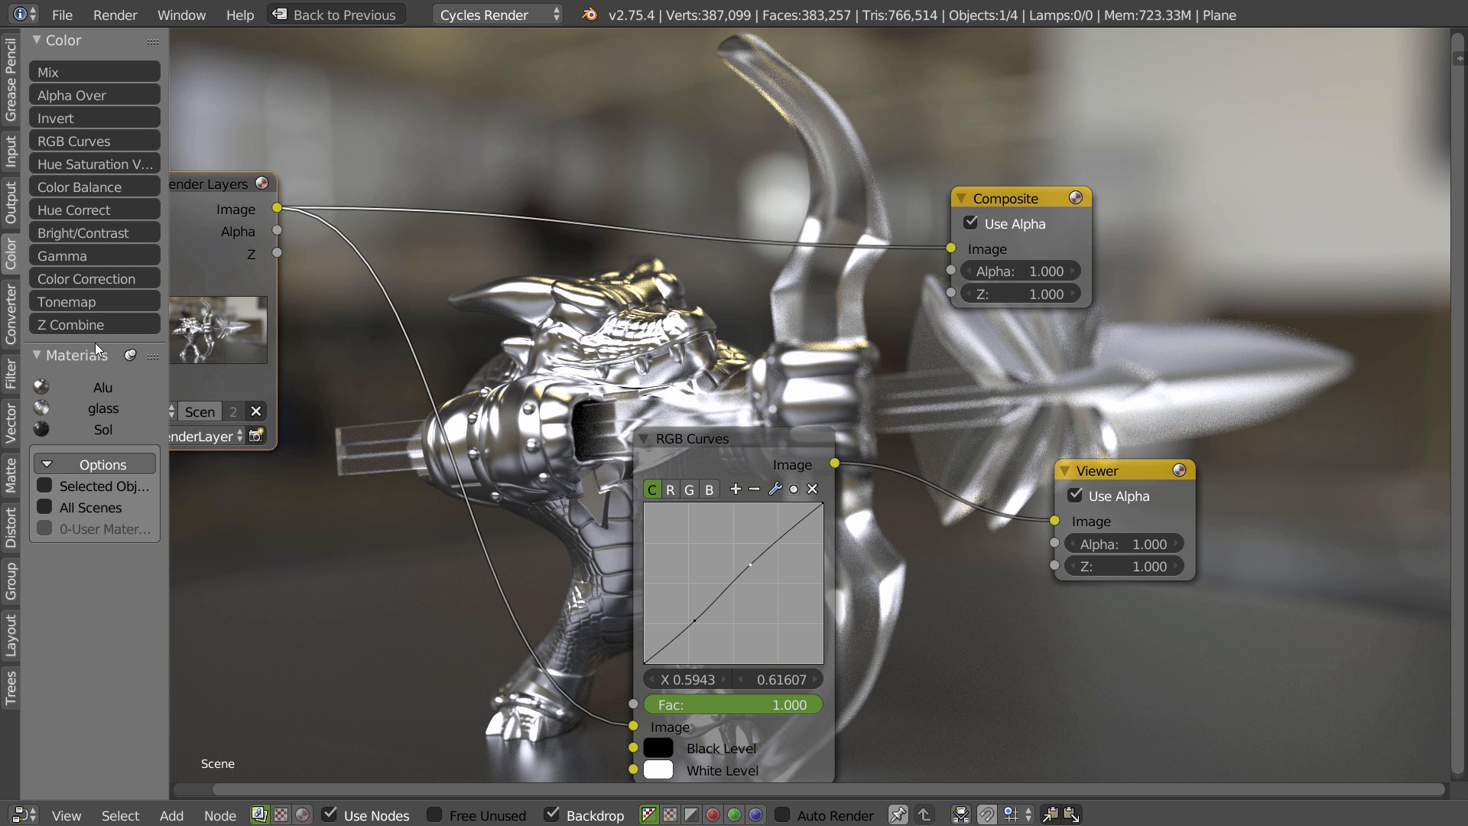
- Try a Gaussian Blur node with X set to 18 between Render Layers and RGB Curves, and remove it
{"action": "left_click", "coordinate": [11, 321]}
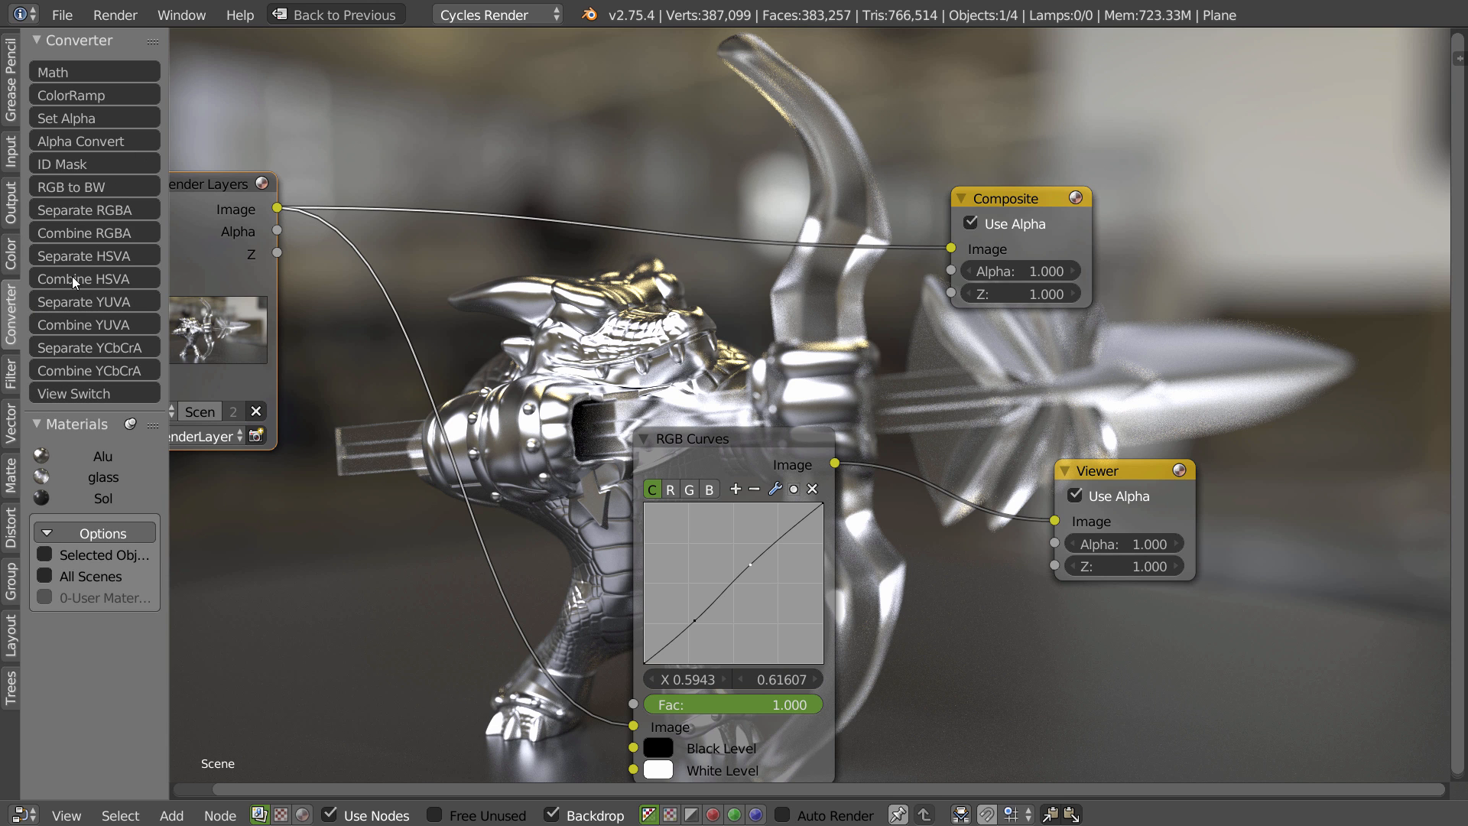
{"action": "left_click", "coordinate": [11, 374]}
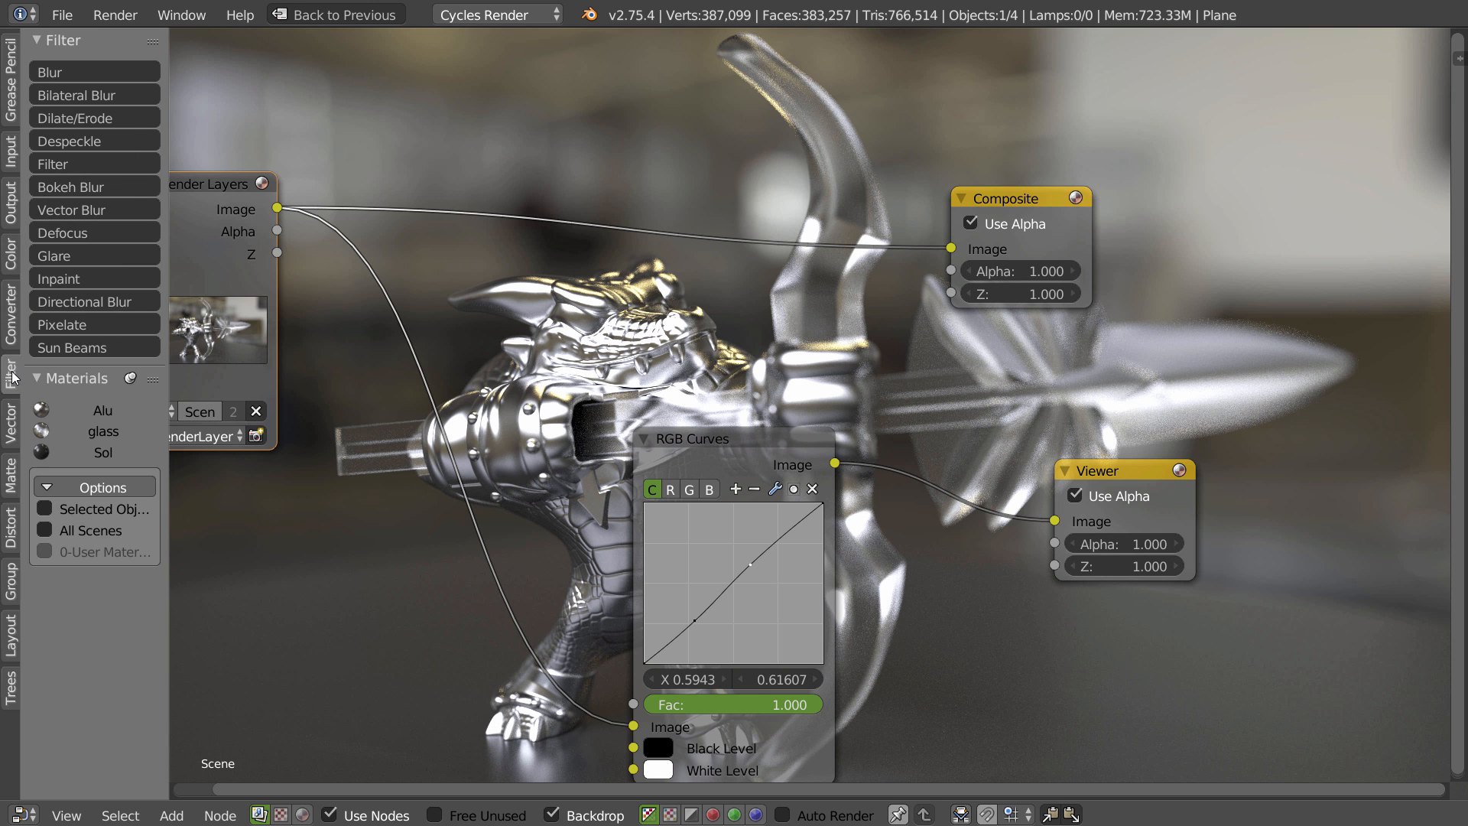
{"action": "left_click", "coordinate": [80, 80]}
{"action": "left_click", "coordinate": [457, 560]}
{"action": "mouse_move", "coordinate": [457, 561]}
{"action": "left_mouse_down"}
{"action": "mouse_move", "coordinate": [477, 558]}
{"action": "mouse_move", "coordinate": [443, 578]}
{"action": "left_mouse_up"}
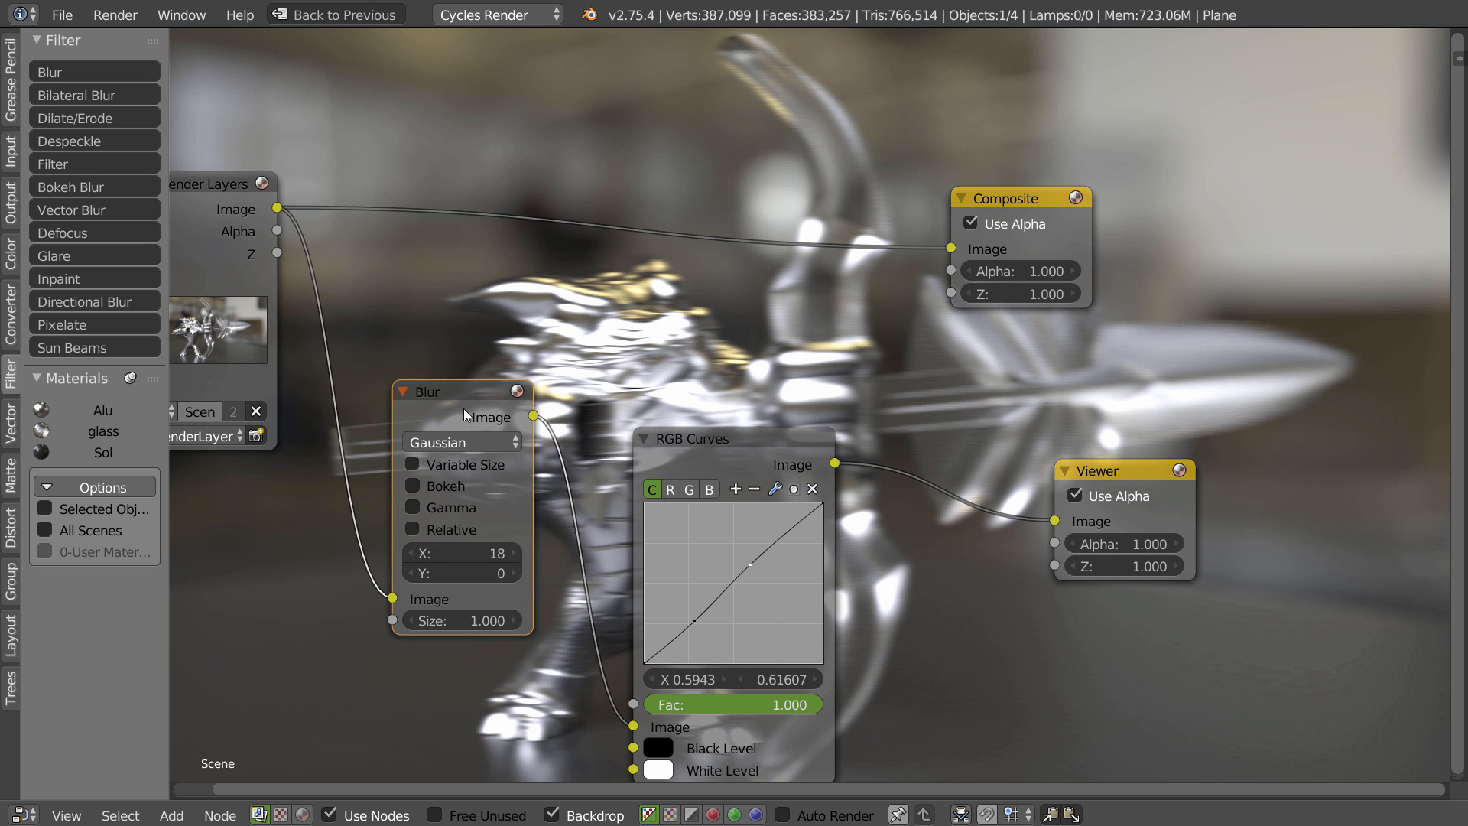
{"action": "key", "text": "ctrl+x"}
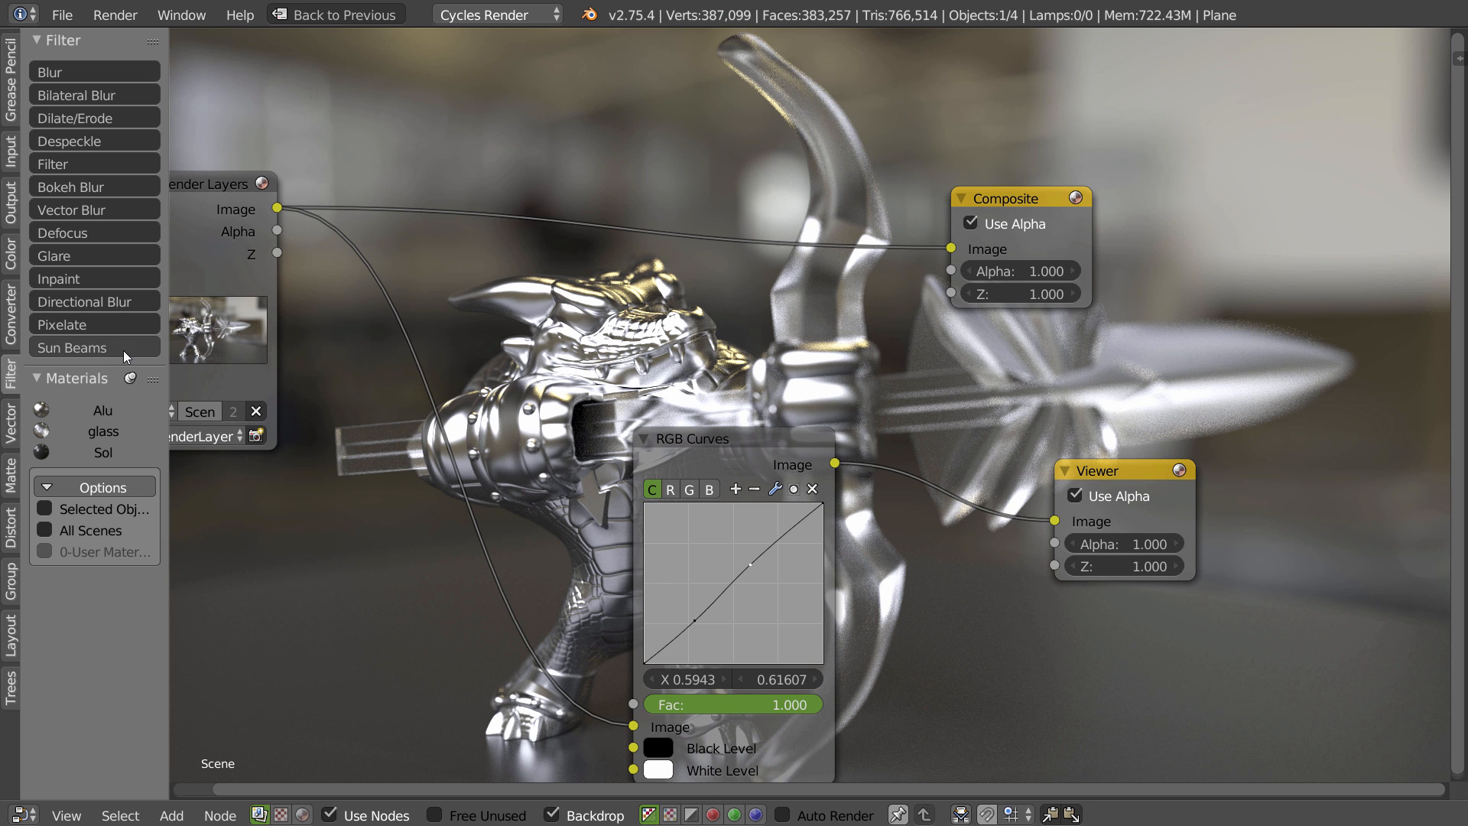
- Try a Defocus node with Use Z-Buffer enabled between Render Layers and RGB Curves, and remove it
{"action": "left_click", "coordinate": [63, 232]}
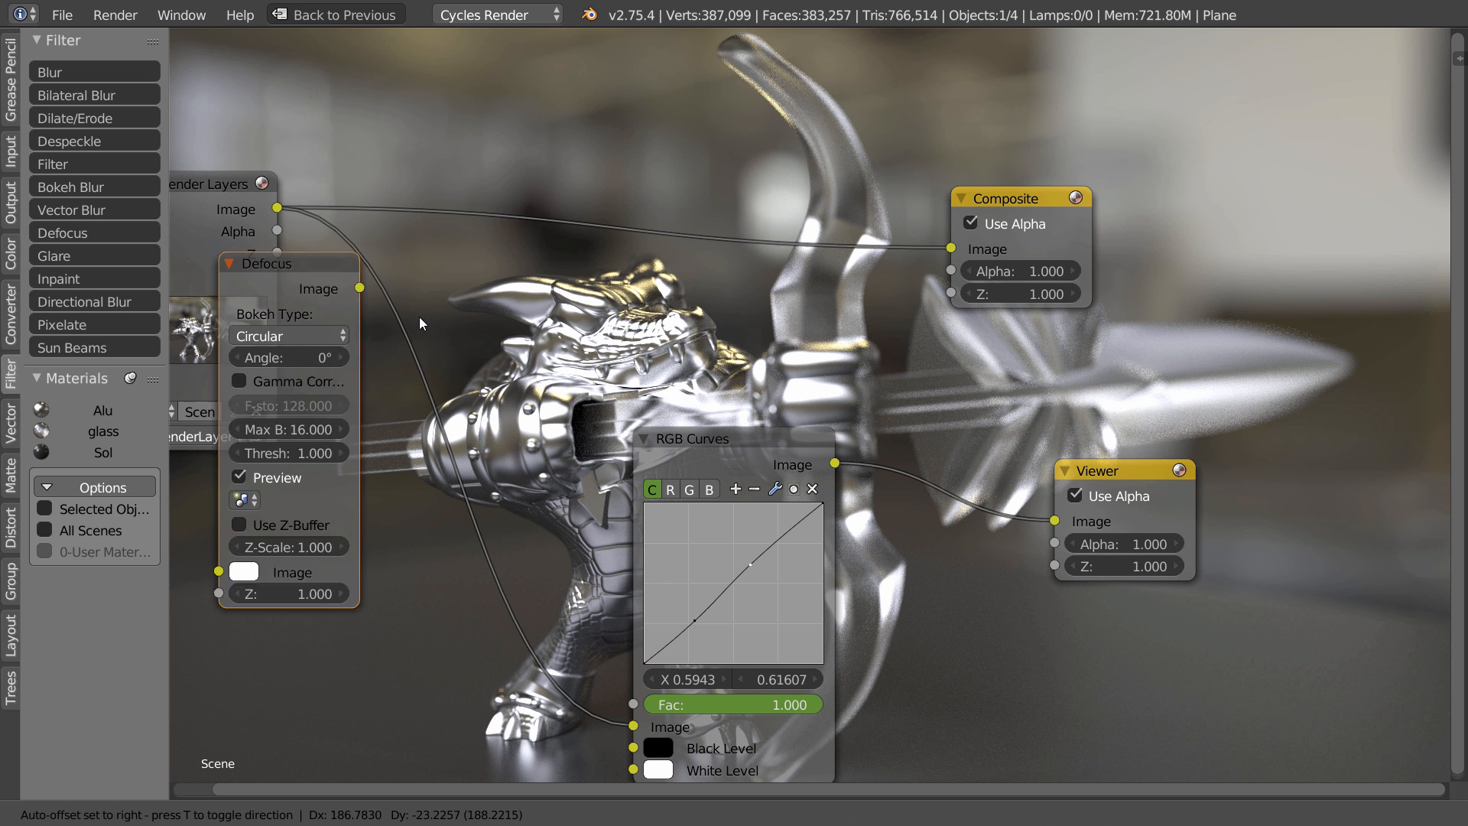
{"action": "left_click", "coordinate": [612, 381]}
{"action": "left_click", "coordinate": [433, 584]}
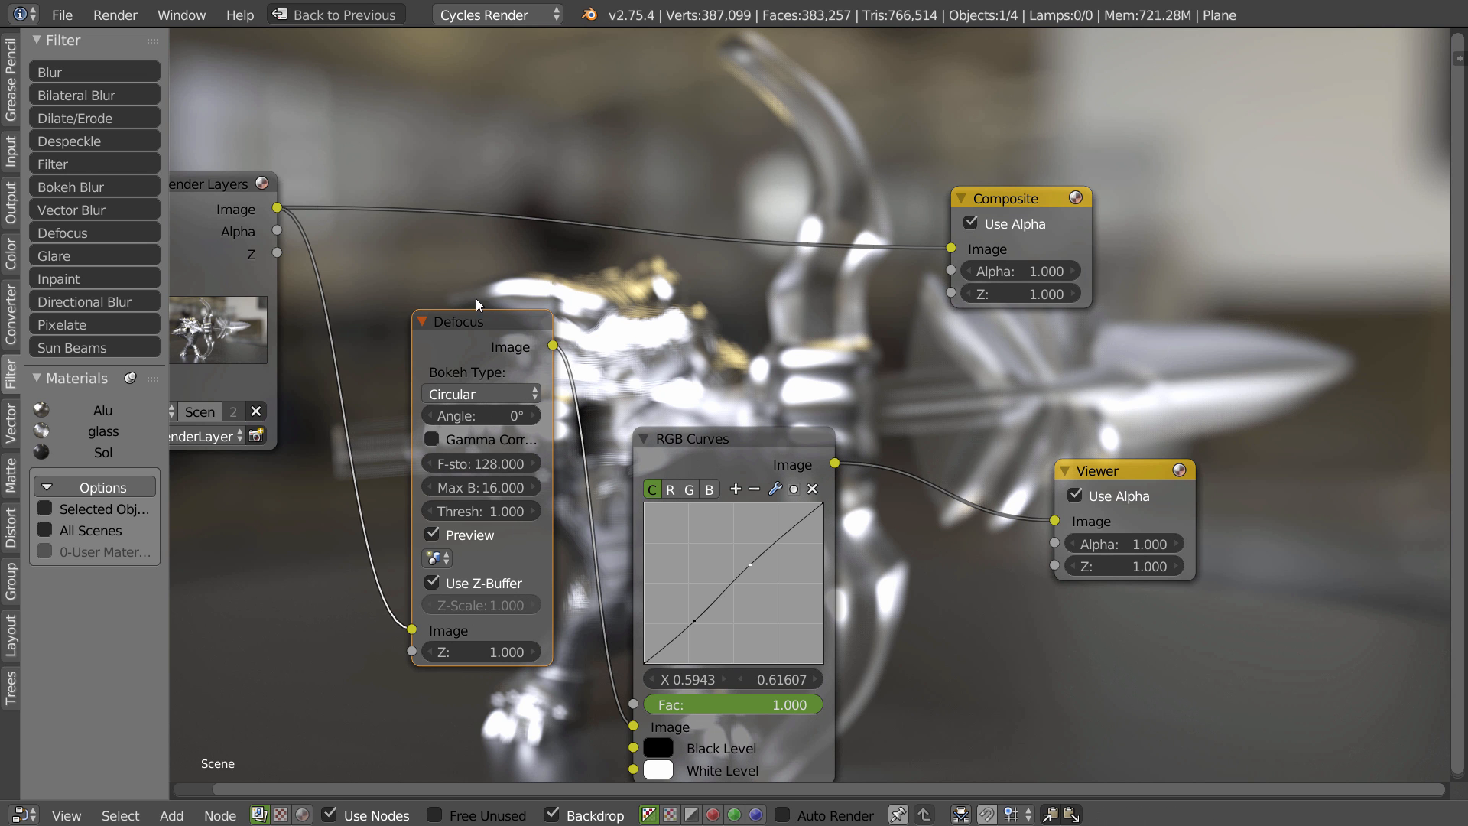
{"action": "key", "text": "ctrl+x"}
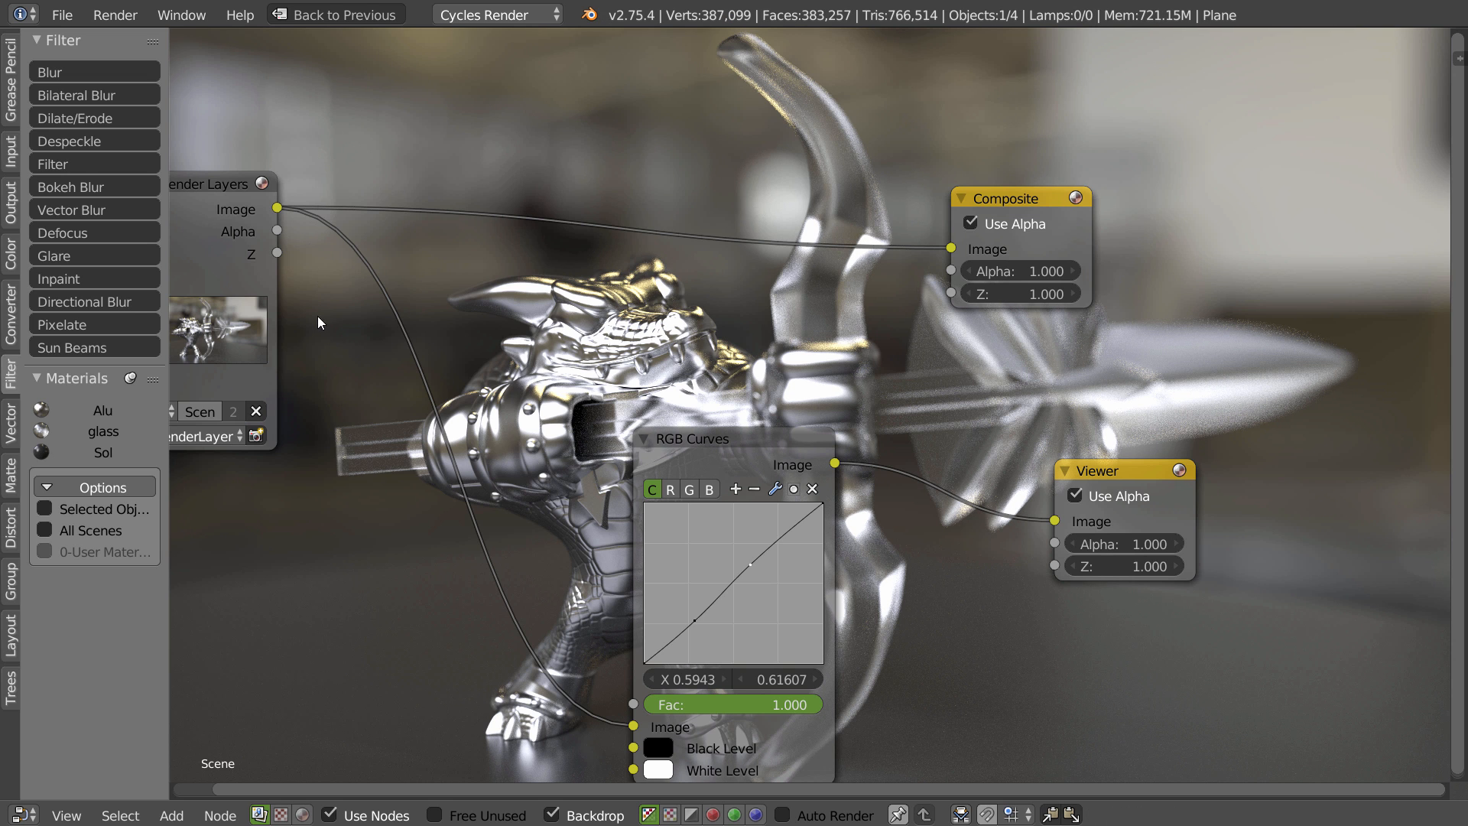
- Collapse the RGB Curves node and move it closer to the Viewer node
{"action": "left_click", "coordinate": [644, 444]}
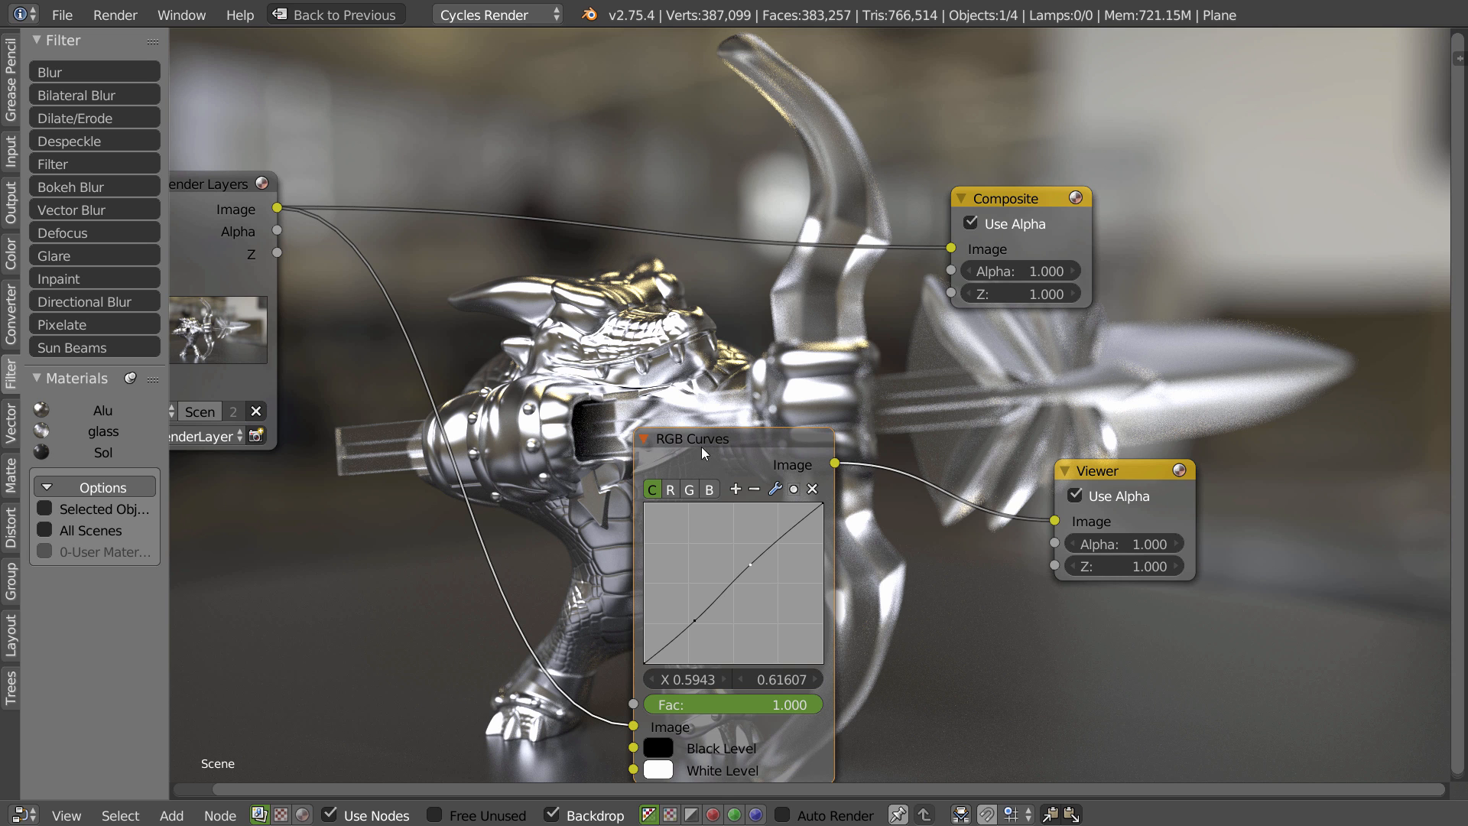
{"action": "left_click", "coordinate": [644, 439]}
{"action": "left_click_drag", "start_coordinate": [675, 434], "coordinate": [811, 503]}
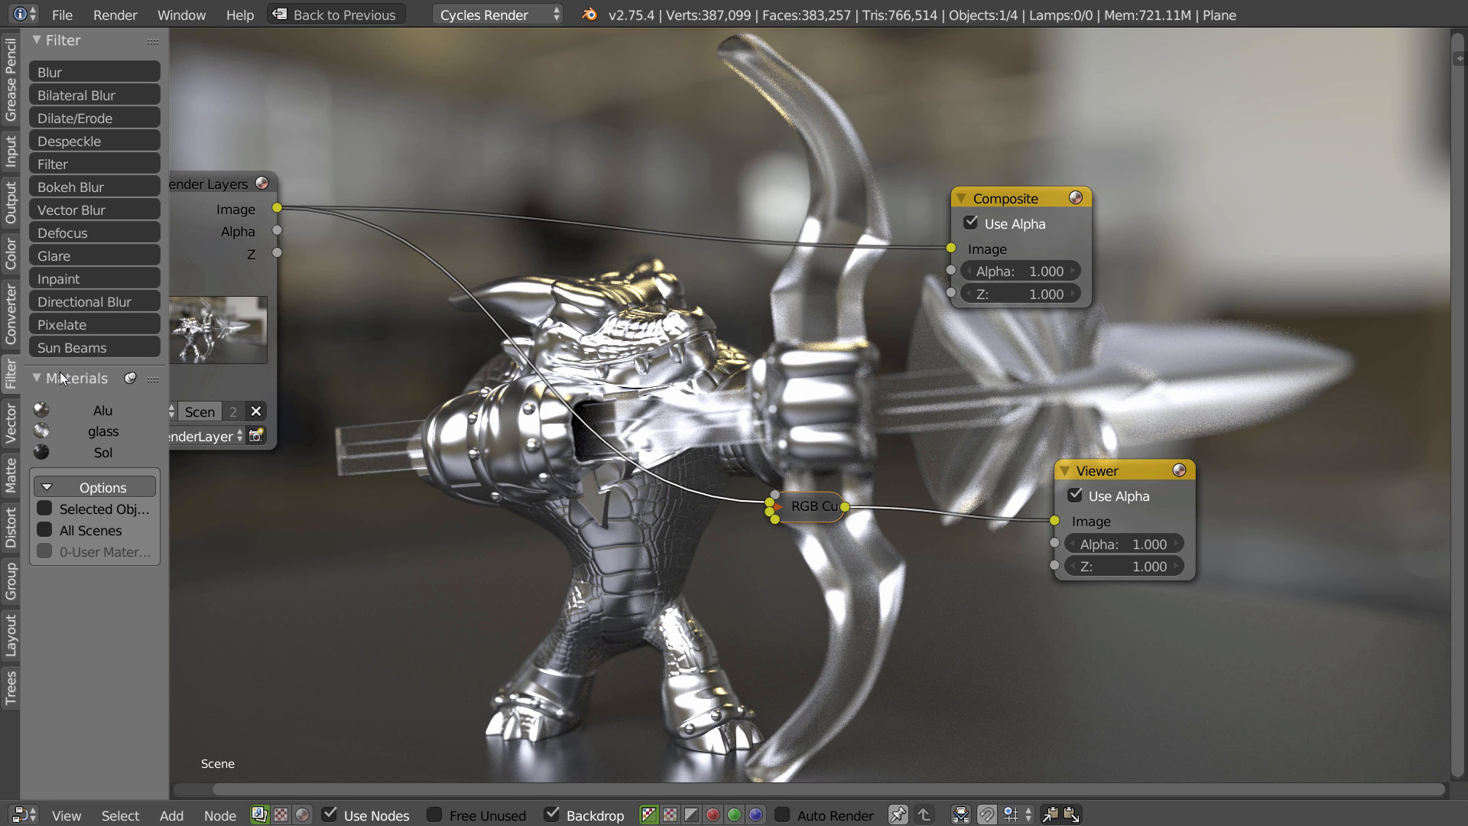
- Look through the World, Sol and Alu node trees and return to the scene's compositing tree
{"action": "left_click", "coordinate": [11, 692]}
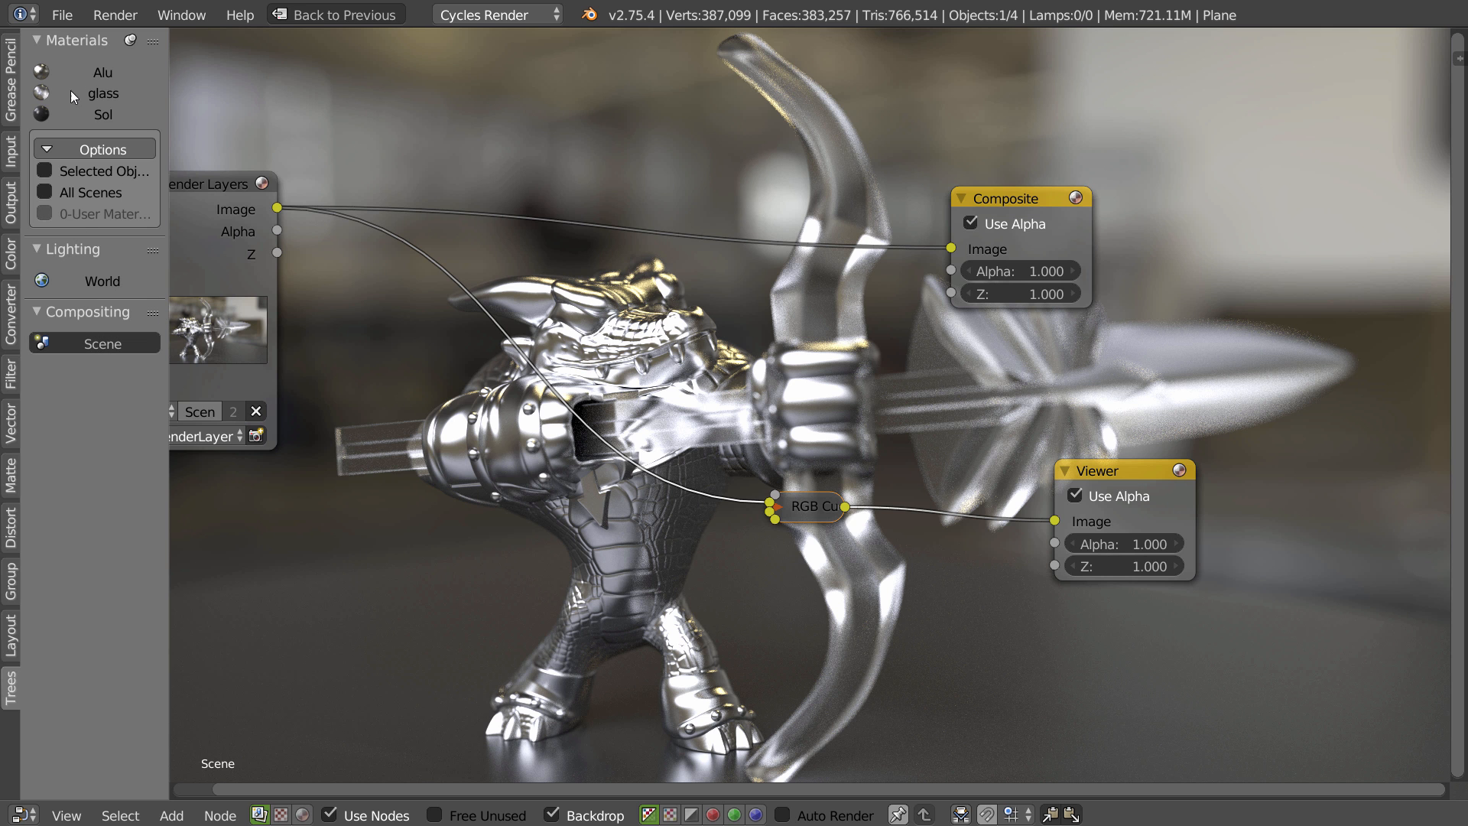
{"action": "left_click", "coordinate": [80, 281]}
{"action": "left_click", "coordinate": [93, 336]}
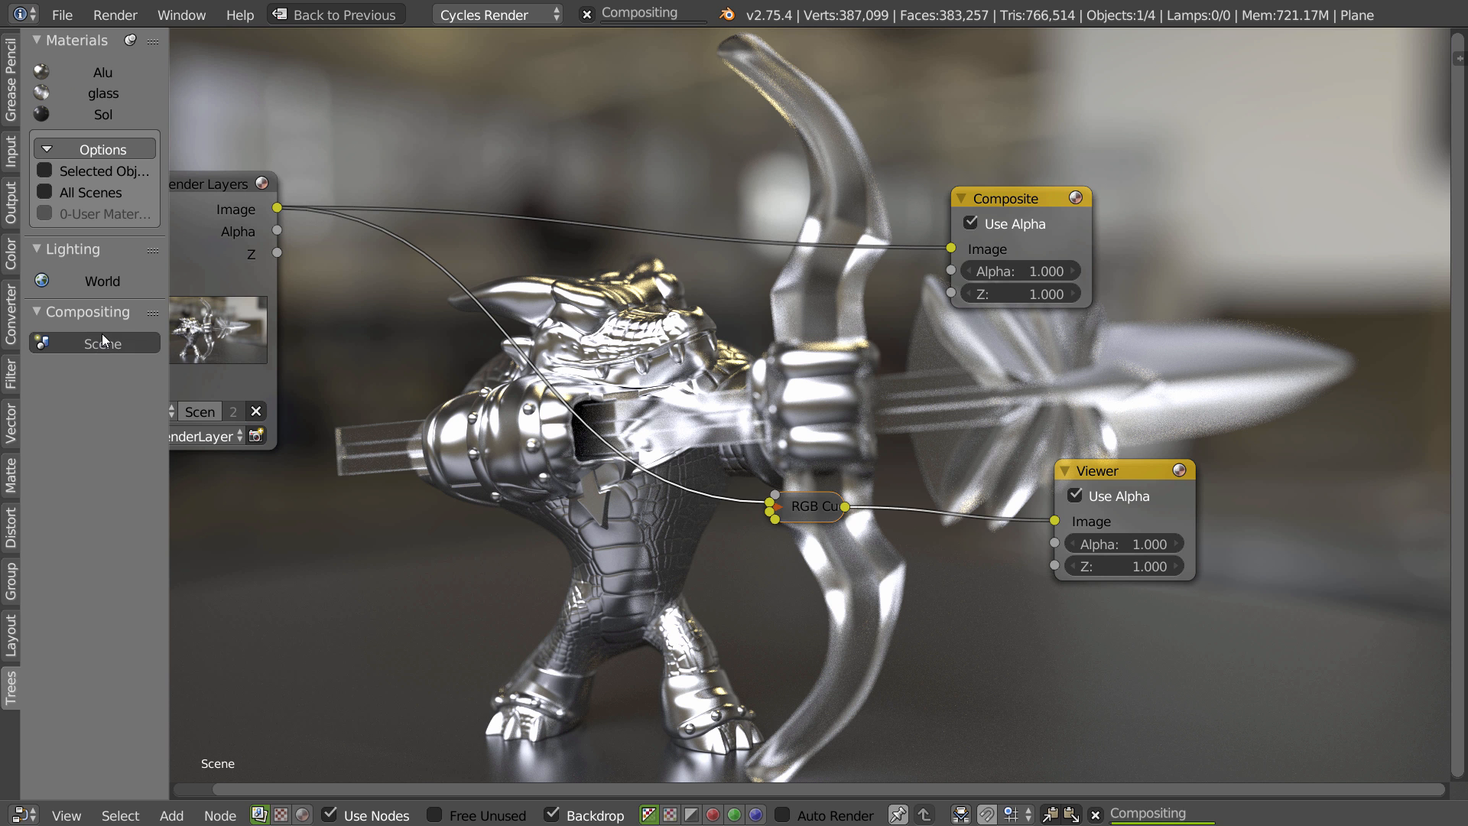
{"action": "left_click", "coordinate": [102, 283]}
{"action": "left_click", "coordinate": [93, 117]}
{"action": "left_click", "coordinate": [98, 68]}
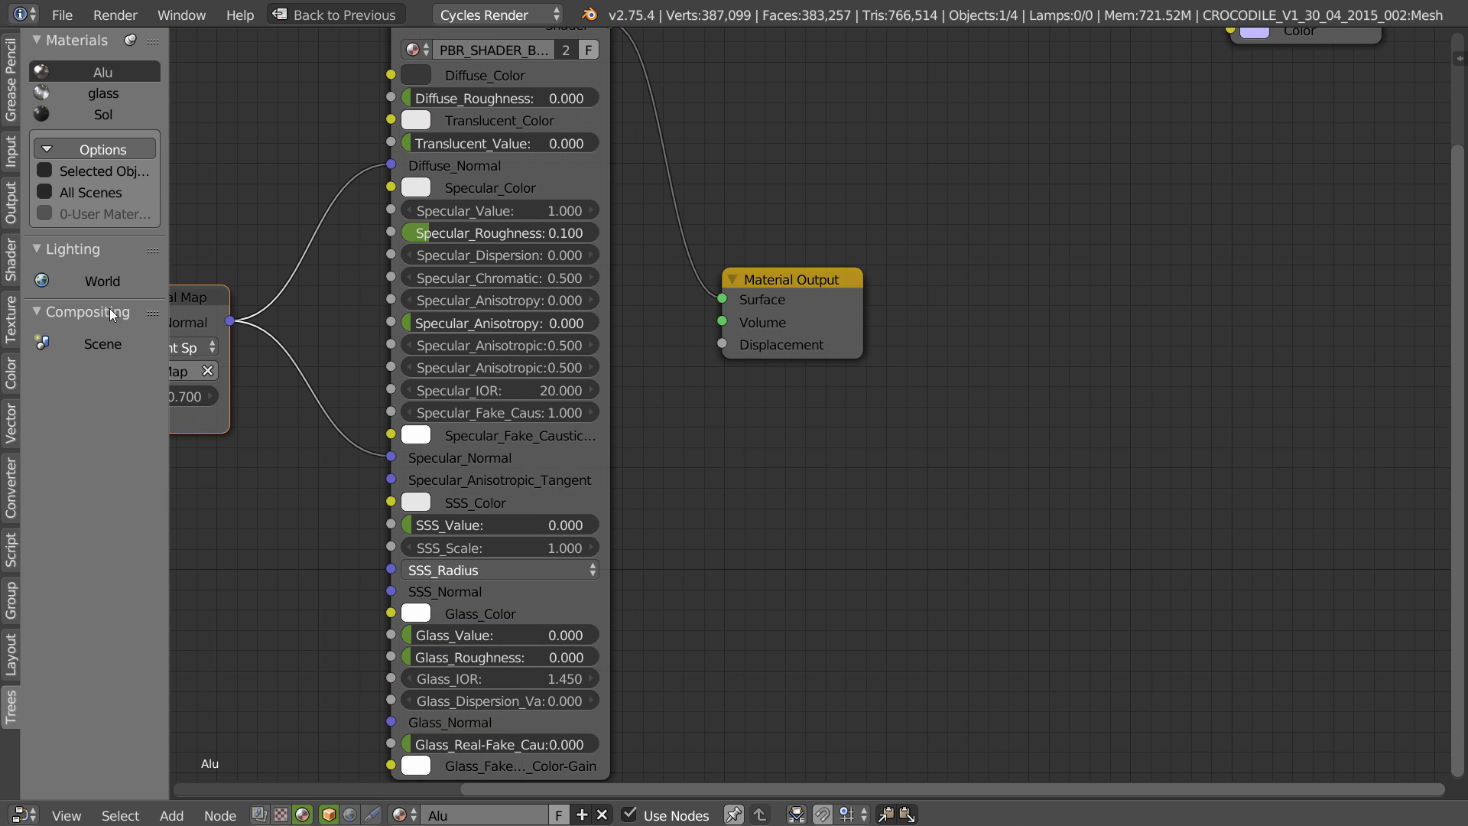
{"action": "left_click", "coordinate": [101, 335]}
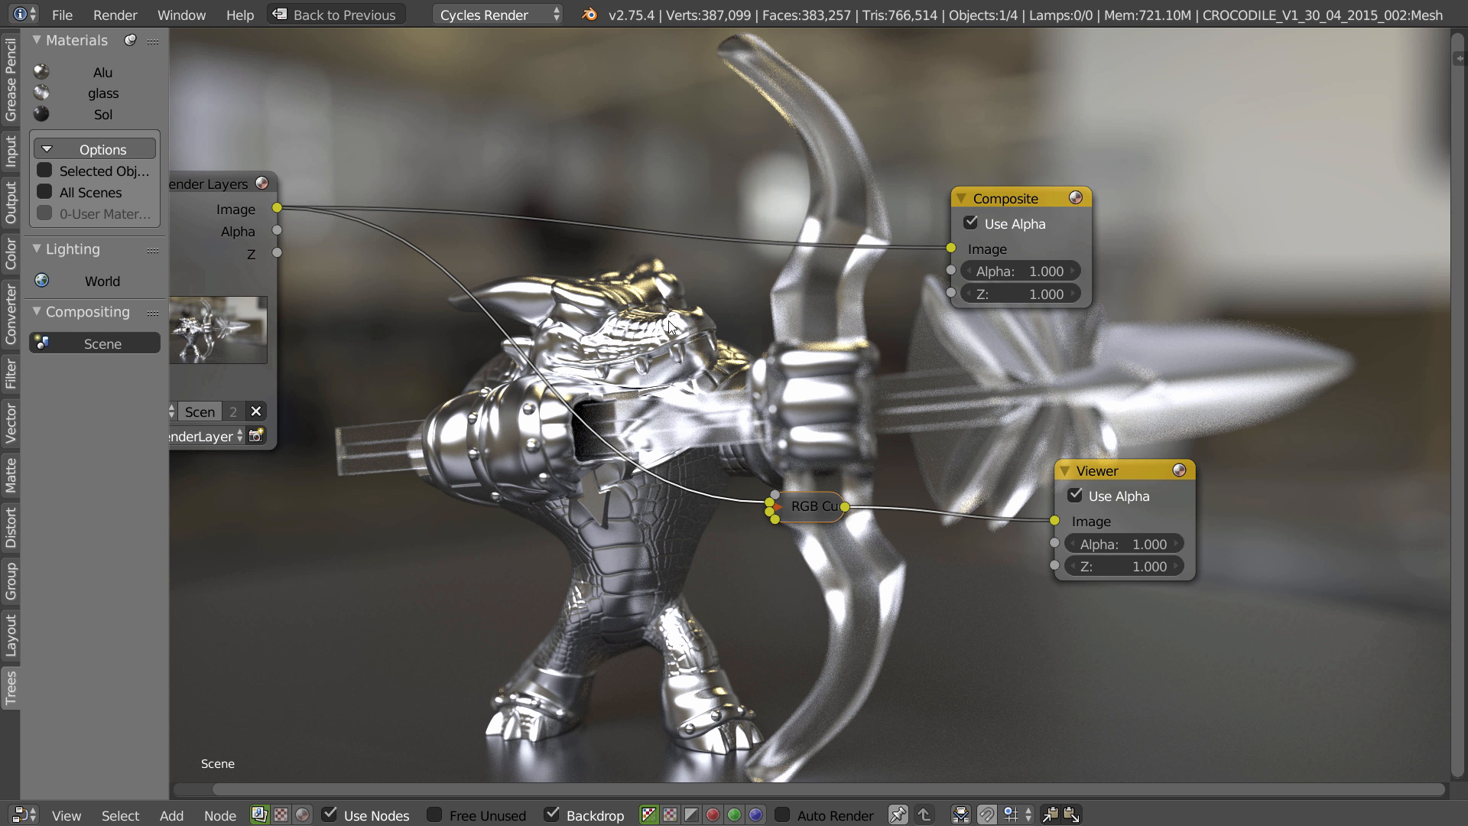
- Rearrange the compositing nodes by repositioning Render Layers and moving Composite above the Viewer node
{"action": "scroll", "coordinate": [751, 287], "scroll_direction": "down", "scroll_amount": 7}
{"action": "middle_click_drag", "start_coordinate": [583, 365], "coordinate": [575, 370]}
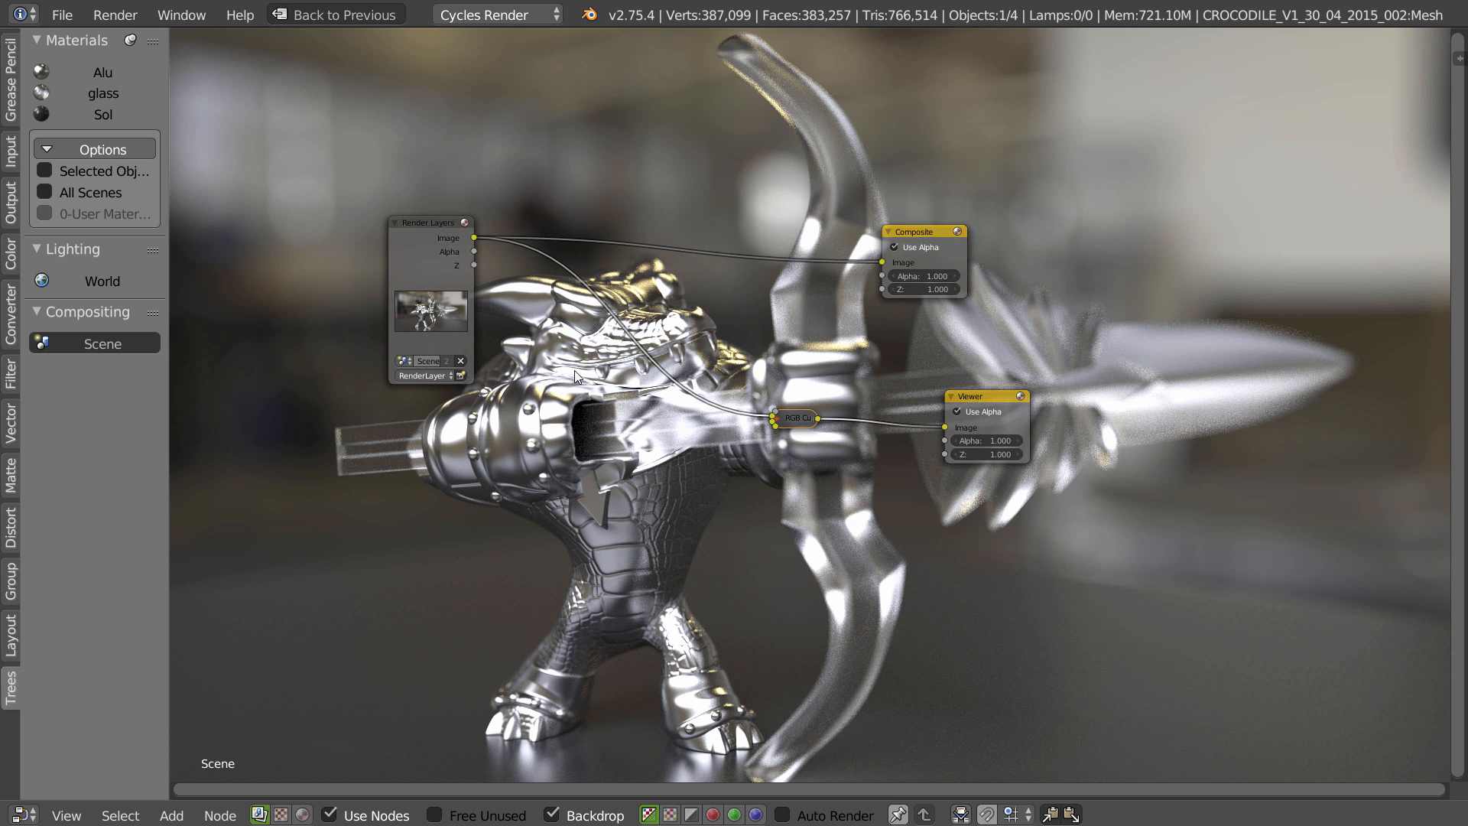
{"action": "left_click_drag", "start_coordinate": [440, 247], "coordinate": [396, 279]}
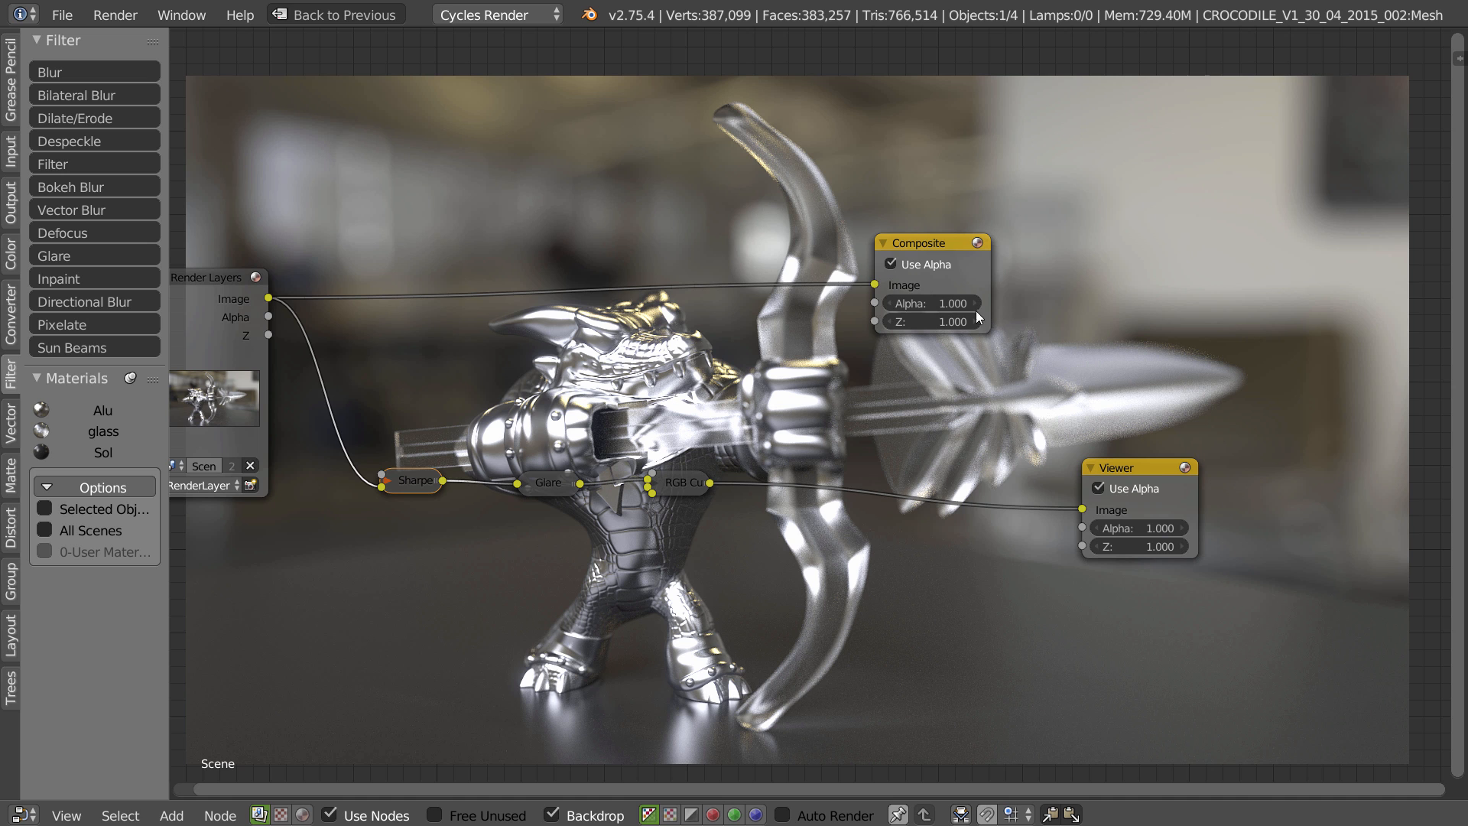
{"action": "left_click_drag", "start_coordinate": [959, 245], "coordinate": [1164, 201]}
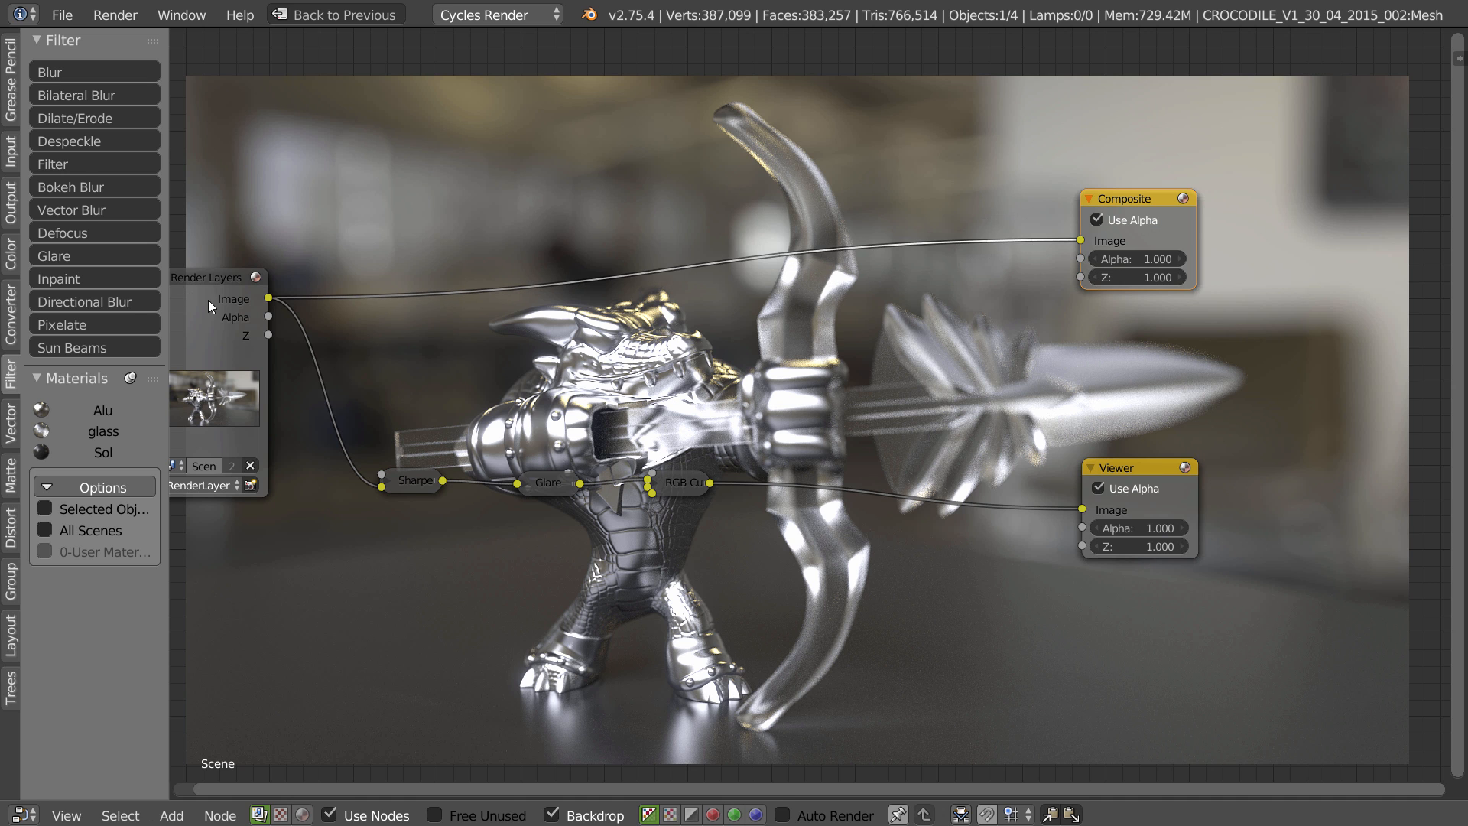
{"action": "left_click_drag", "start_coordinate": [208, 299], "coordinate": [236, 309]}
- Inspect the Sharpen node's settings, collapse it again, and mute and unmute it to compare its effect
{"action": "left_click", "coordinate": [391, 481]}
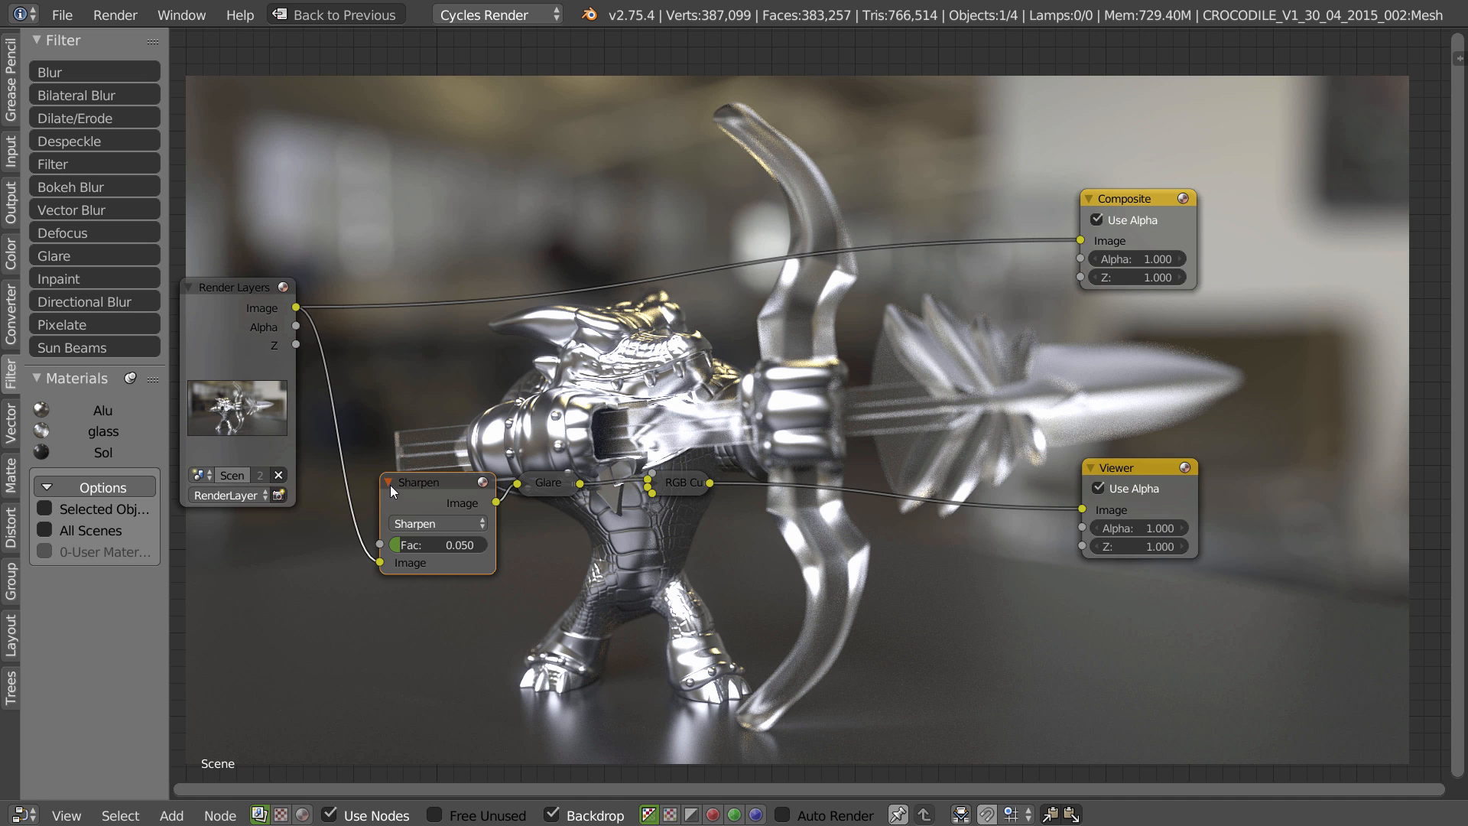
{"action": "left_click", "coordinate": [390, 483]}
{"action": "left_click_drag", "start_coordinate": [429, 481], "coordinate": [420, 480]}
{"action": "key", "text": "m"}
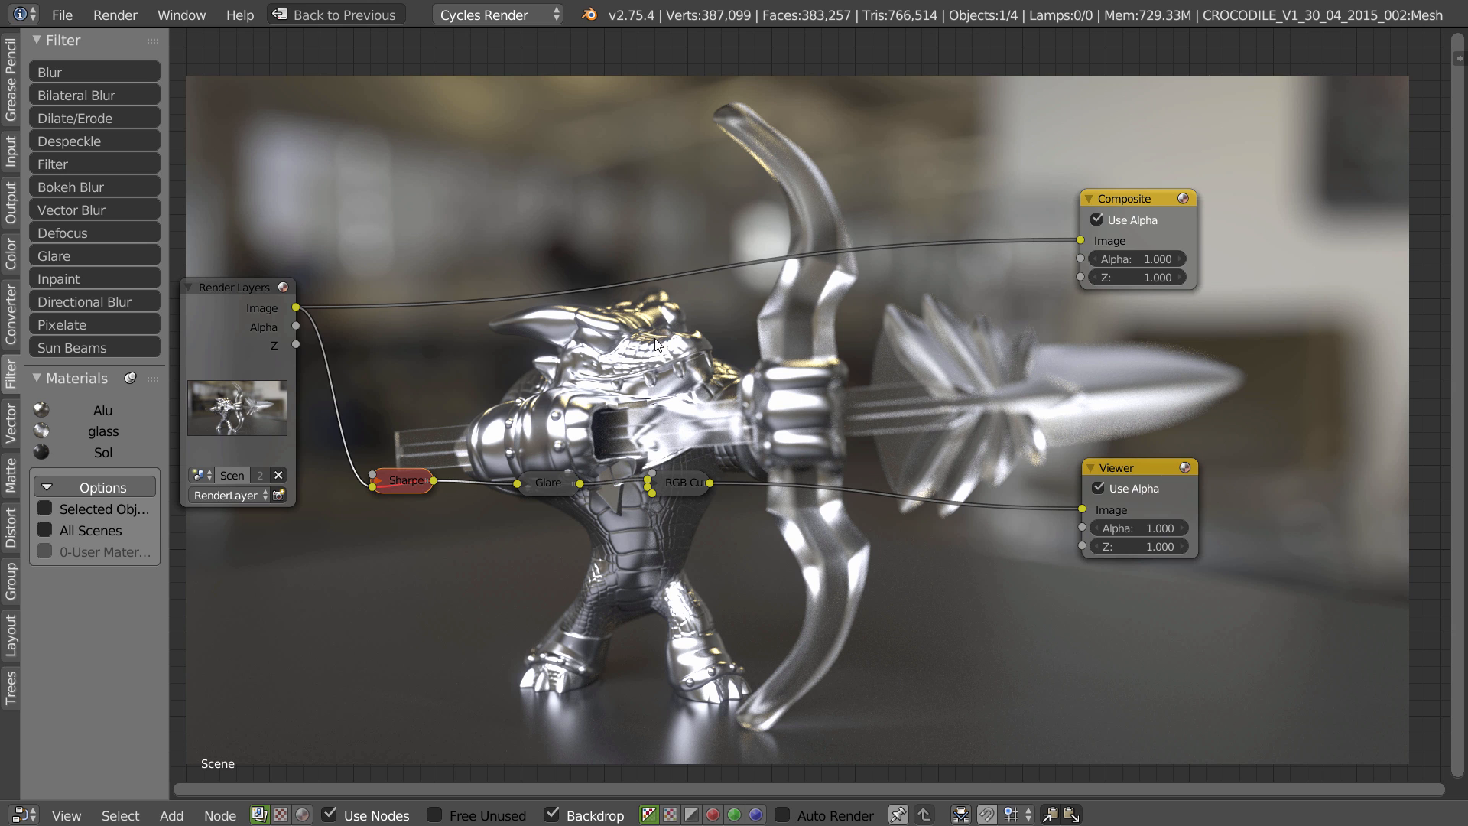
{"action": "key", "text": "m"}
- Expand the Glare node, mute and unmute it to compare its effect, and collapse it back in line between Sharpen and RGB Curves
{"action": "left_click", "coordinate": [524, 481]}
{"action": "left_click_drag", "start_coordinate": [529, 503], "coordinate": [449, 512]}
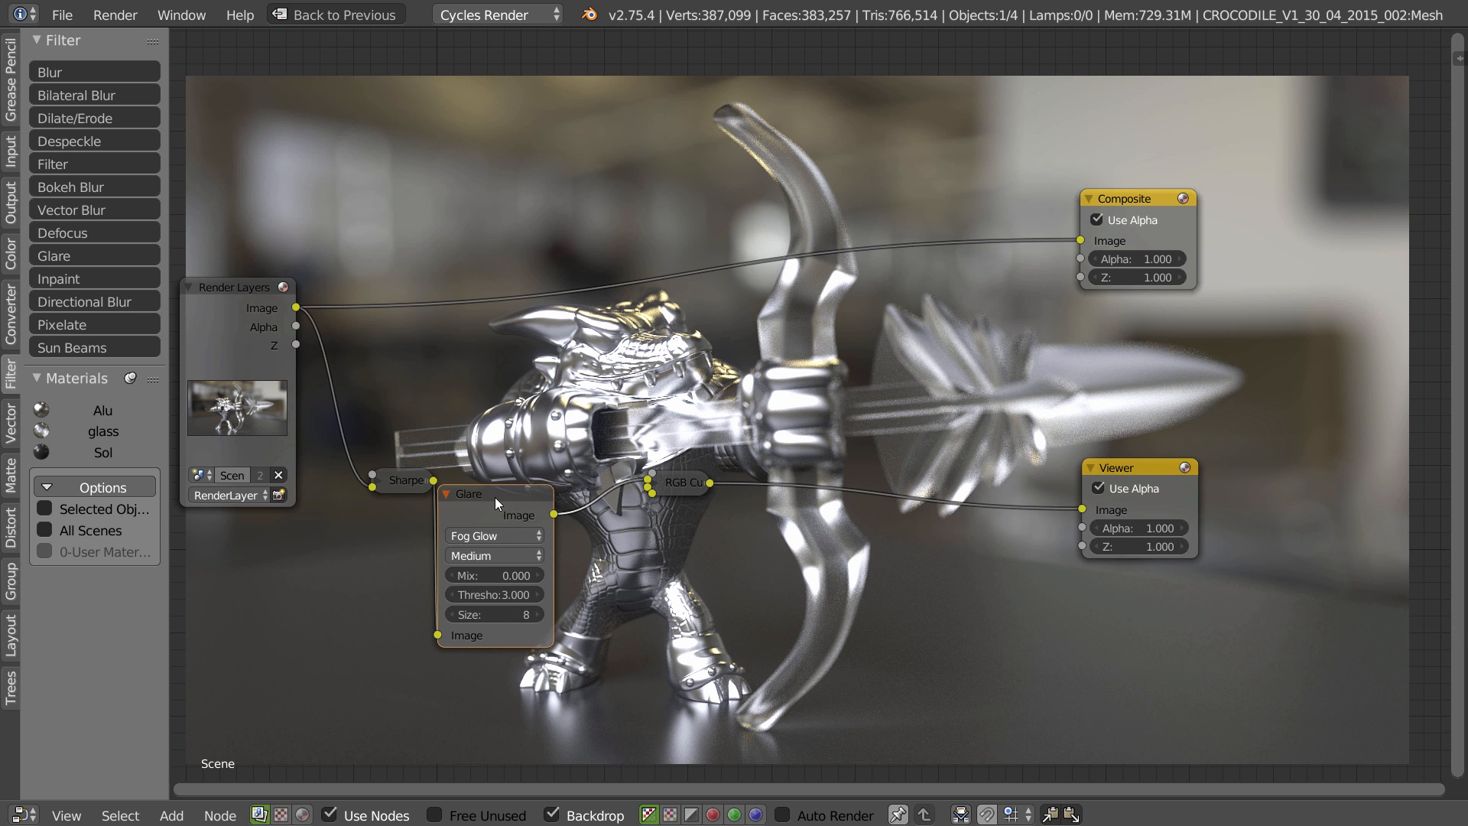
{"action": "key", "text": "m"}
{"action": "key", "text": "m"}
{"action": "left_click", "coordinate": [446, 494]}
{"action": "key", "text": "g"}
{"action": "left_click", "coordinate": [565, 477]}
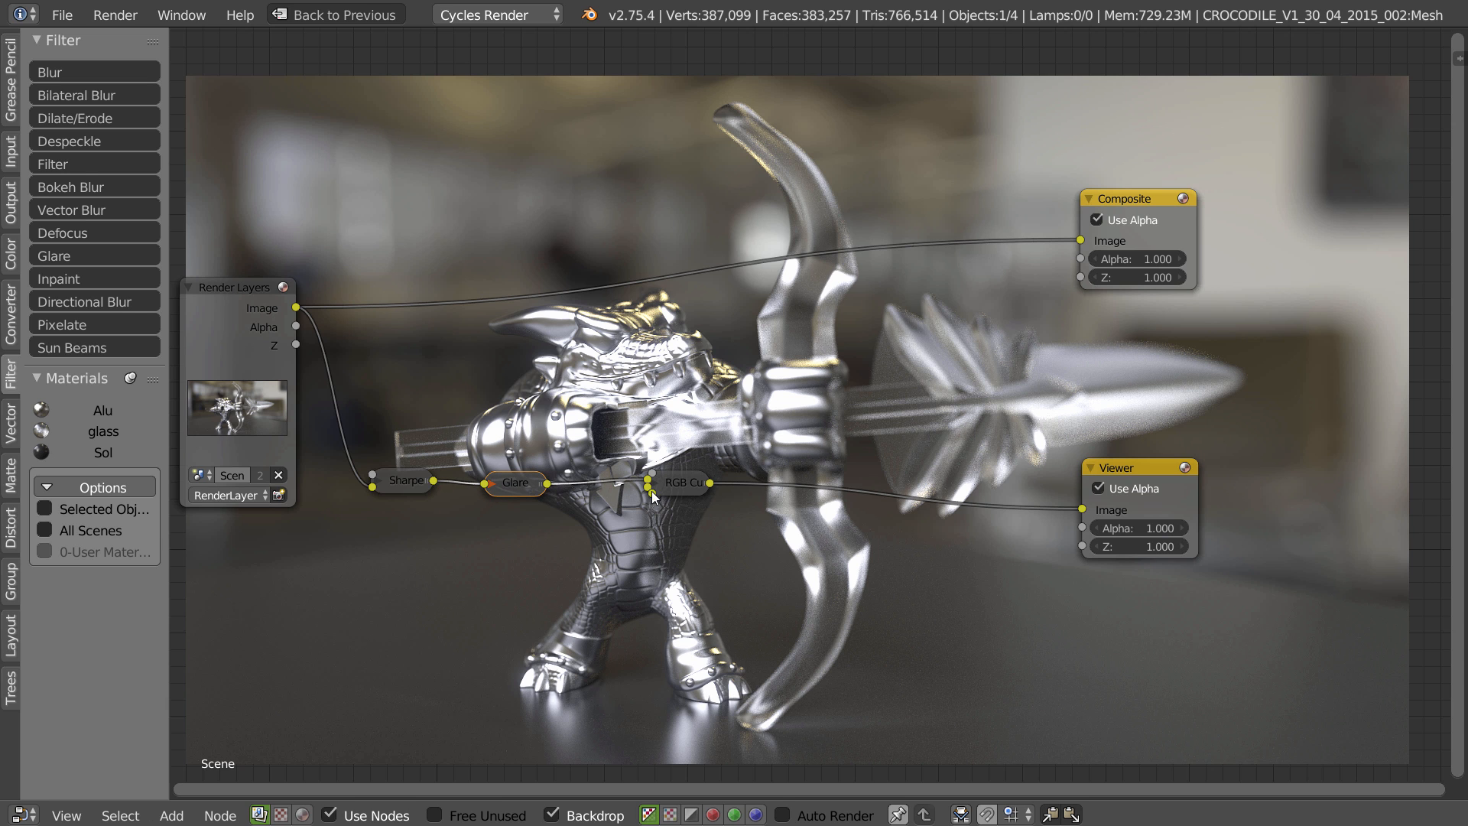
- Mute and unmute the RGB Curves node to compare its effect on the composited image of the crocodile
{"action": "left_click", "coordinate": [672, 483]}
{"action": "key", "text": "m"}
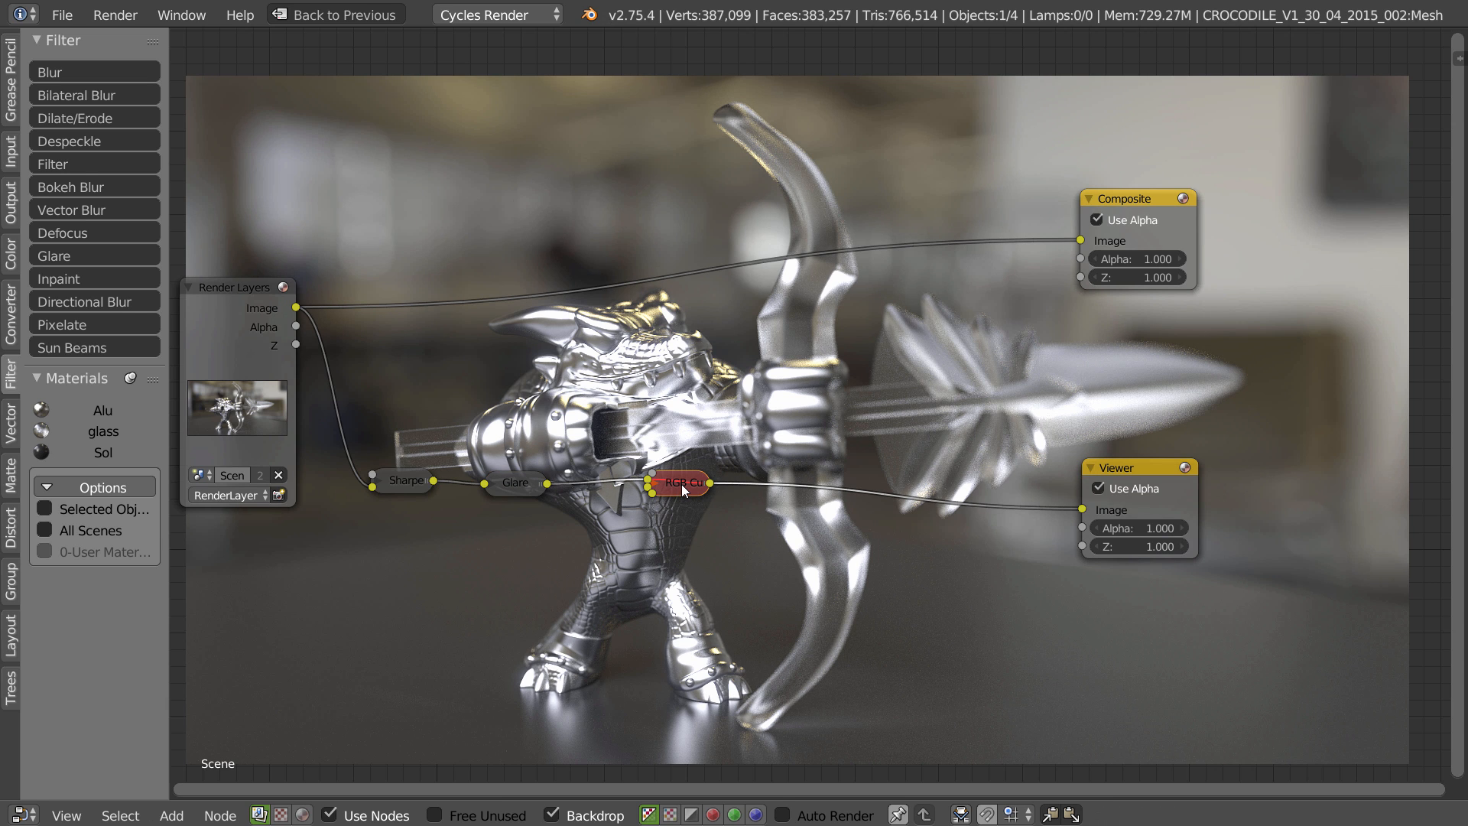
{"action": "key", "text": "m"}
{"action": "left_click_drag", "start_coordinate": [673, 485], "coordinate": [651, 488]}
{"action": "middle_click_drag", "start_coordinate": [659, 464], "coordinate": [789, 755]}
{"action": "scroll", "coordinate": [784, 463], "scroll_direction": "down", "scroll_amount": 5}
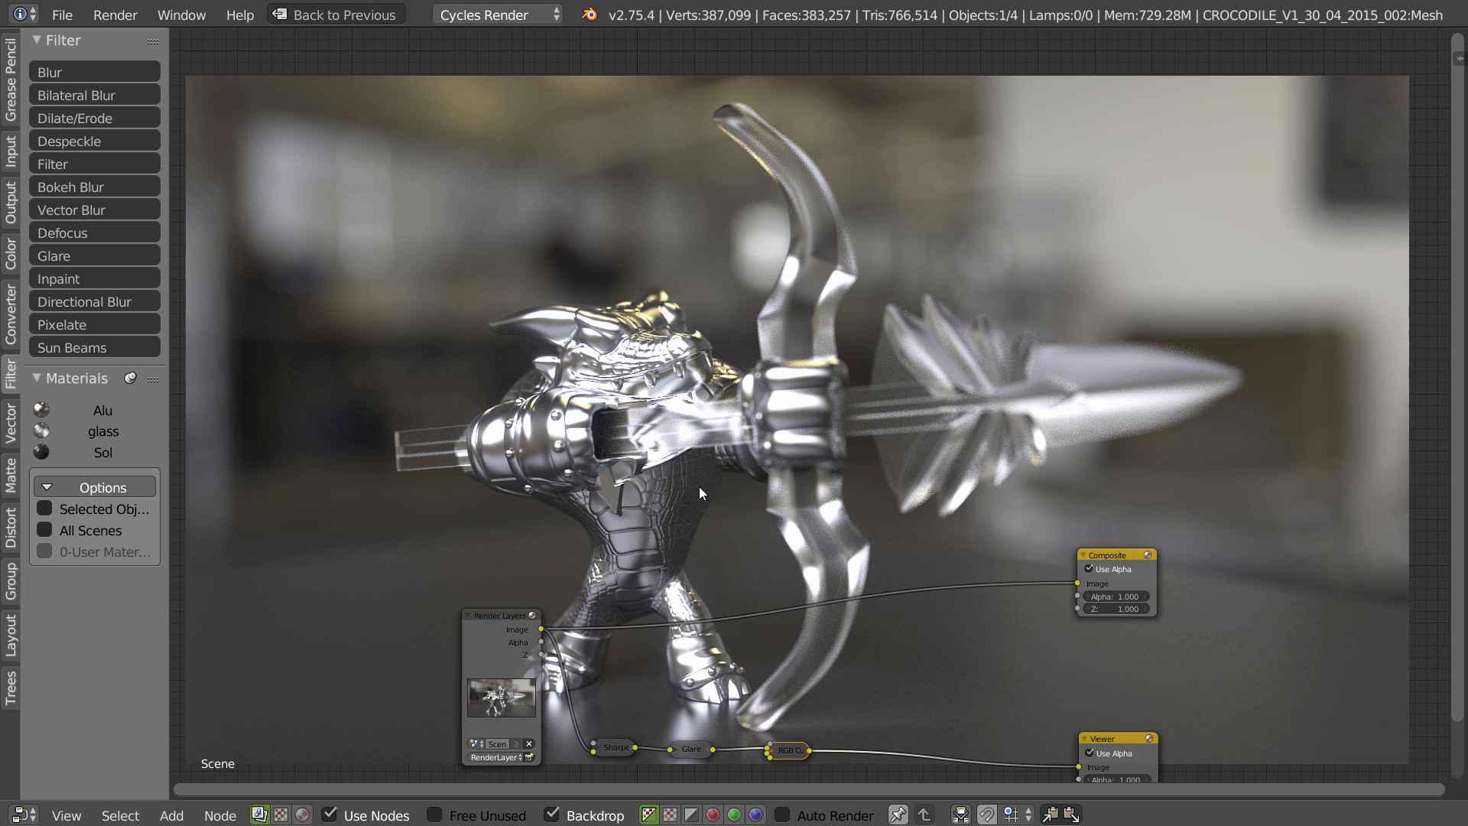